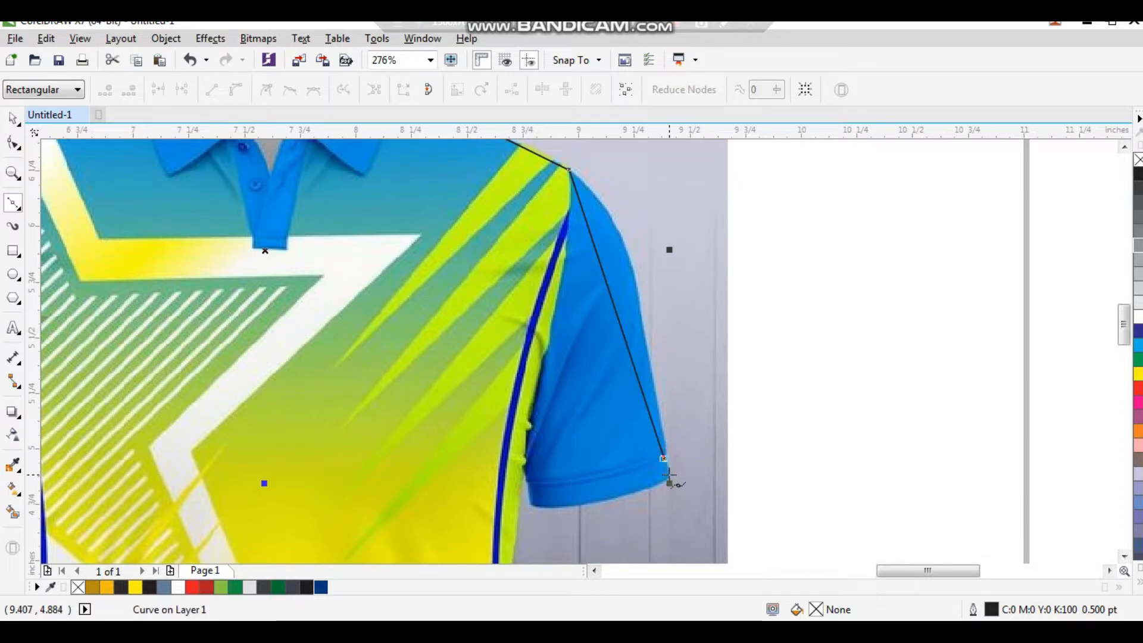
# - Continue the Bezier outline around the cuff of the shirt's right-hand sleeve and up to the underarm
pyautogui.scroll(3, 566, 446)
pyautogui.click(455, 413)
pyautogui.scroll(-5, 428, 309)
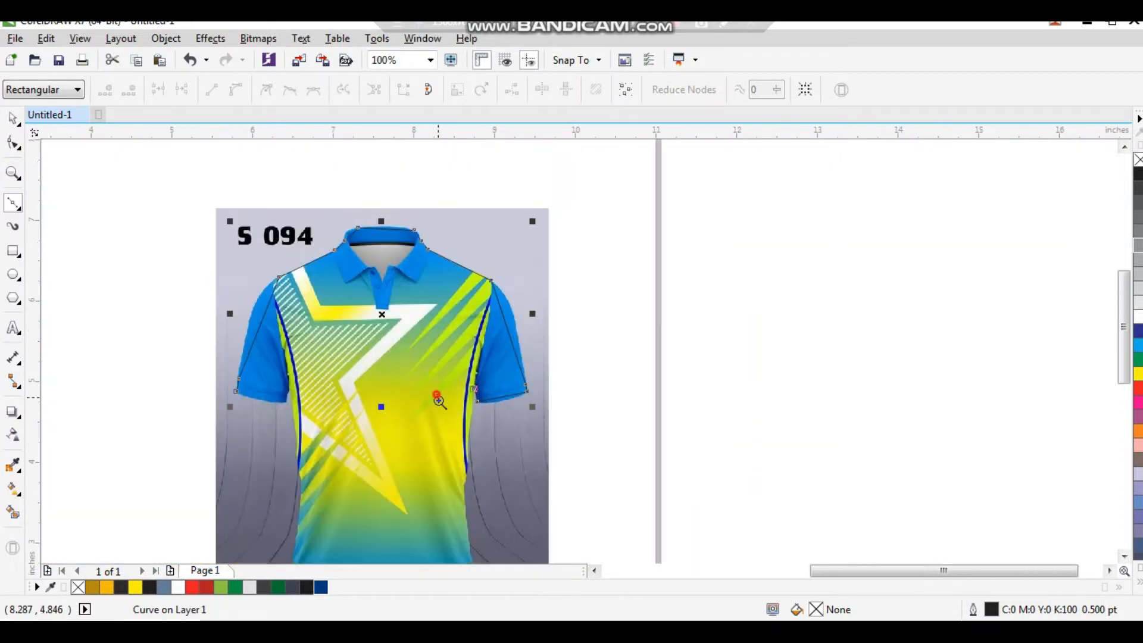
# - Trace the shirt's right-hand side edge from the underarm through the waist down to the hem corner
pyautogui.scroll(3, 438, 395)
pyautogui.click(545, 280)
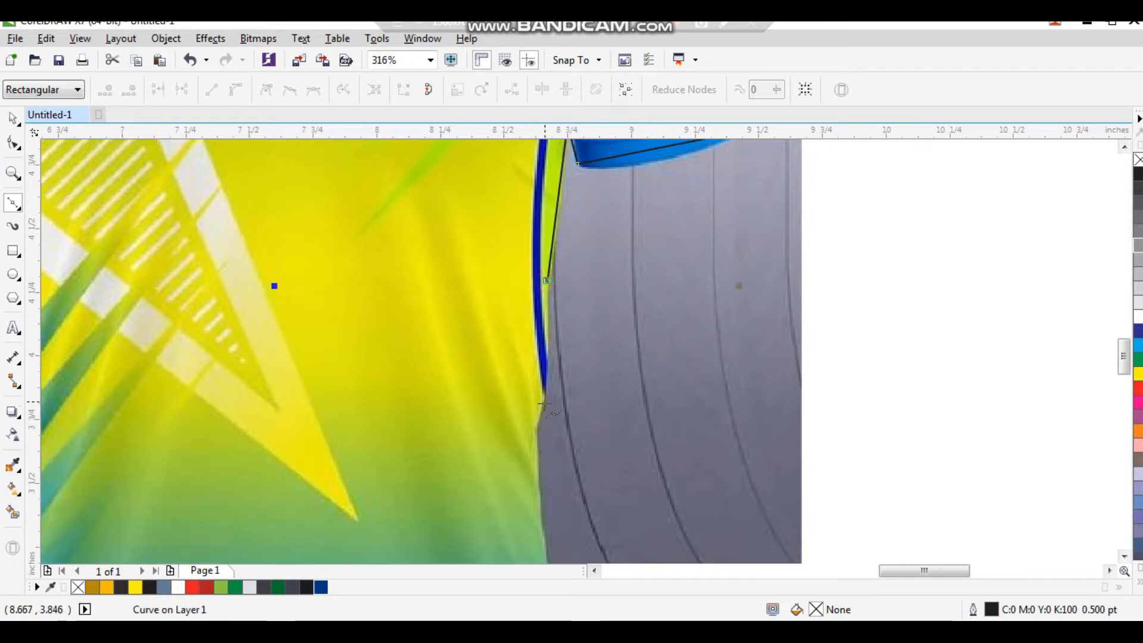
pyautogui.click(540, 428)
pyautogui.scroll(-4, 540, 428)
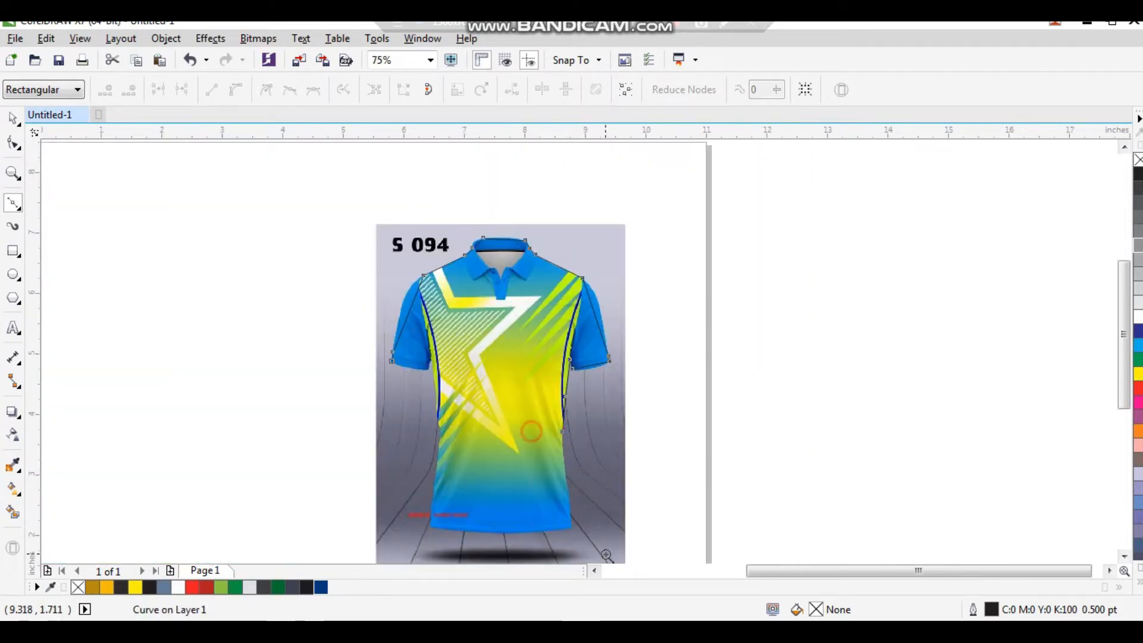
pyautogui.scroll(3, 564, 415)
pyautogui.click(571, 305)
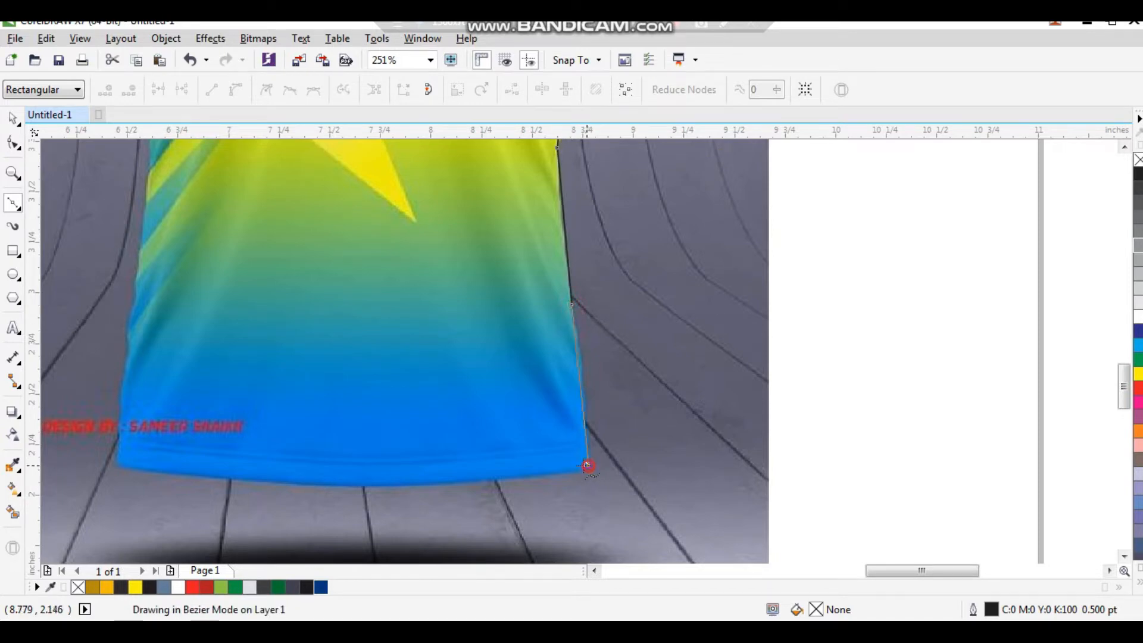
pyautogui.click(588, 468)
# - Extend the outline across the shirt's bottom hem and up the lower part of its left-hand side edge
pyautogui.scroll(-2, 586, 467)
pyautogui.scroll(5, 347, 466)
pyautogui.click(451, 494)
pyautogui.scroll(-5, 450, 494)
pyautogui.scroll(3, 488, 361)
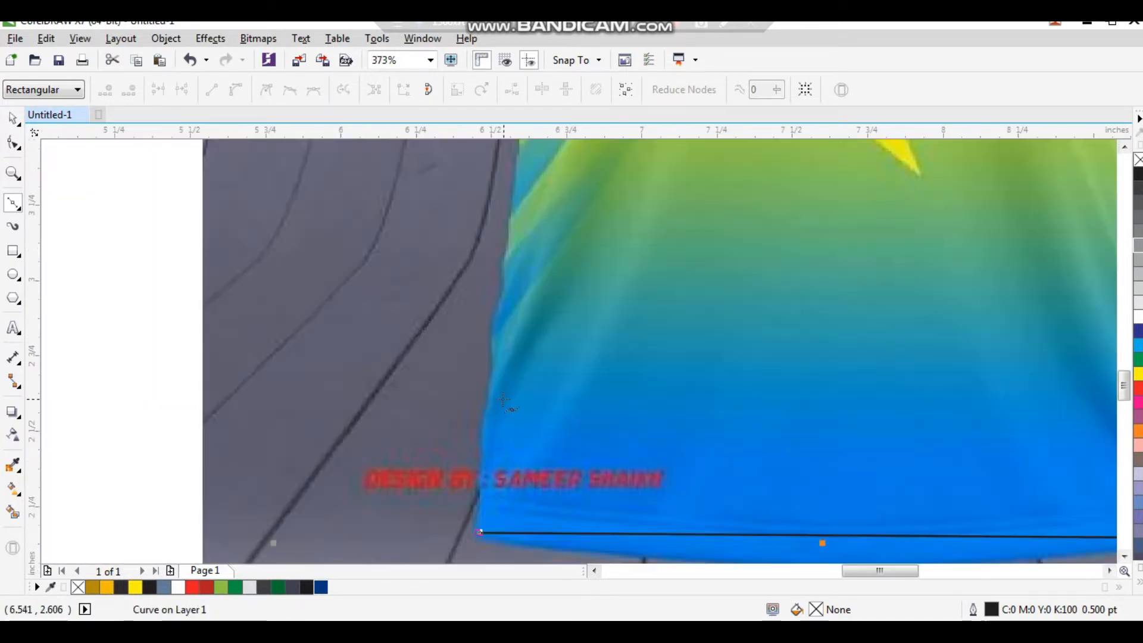
pyautogui.click(493, 359)
pyautogui.click(510, 217)
# - Trace the left-hand side edge from below the waist up to the underarm
pyautogui.scroll(-5, 510, 217)
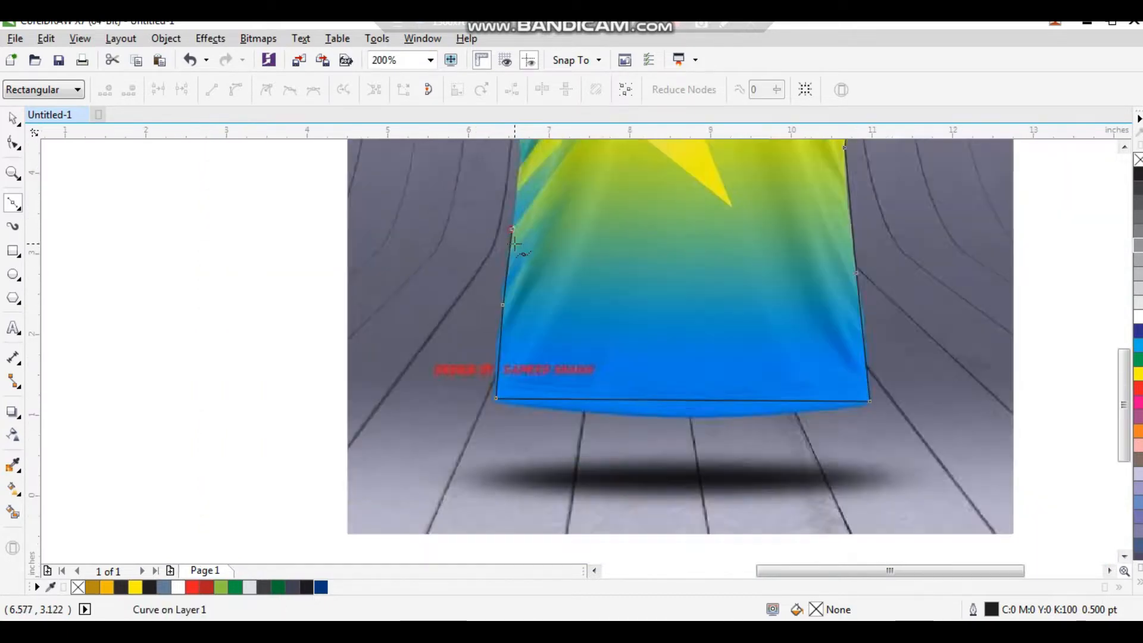
pyautogui.scroll(6, 500, 452)
pyautogui.click(553, 344)
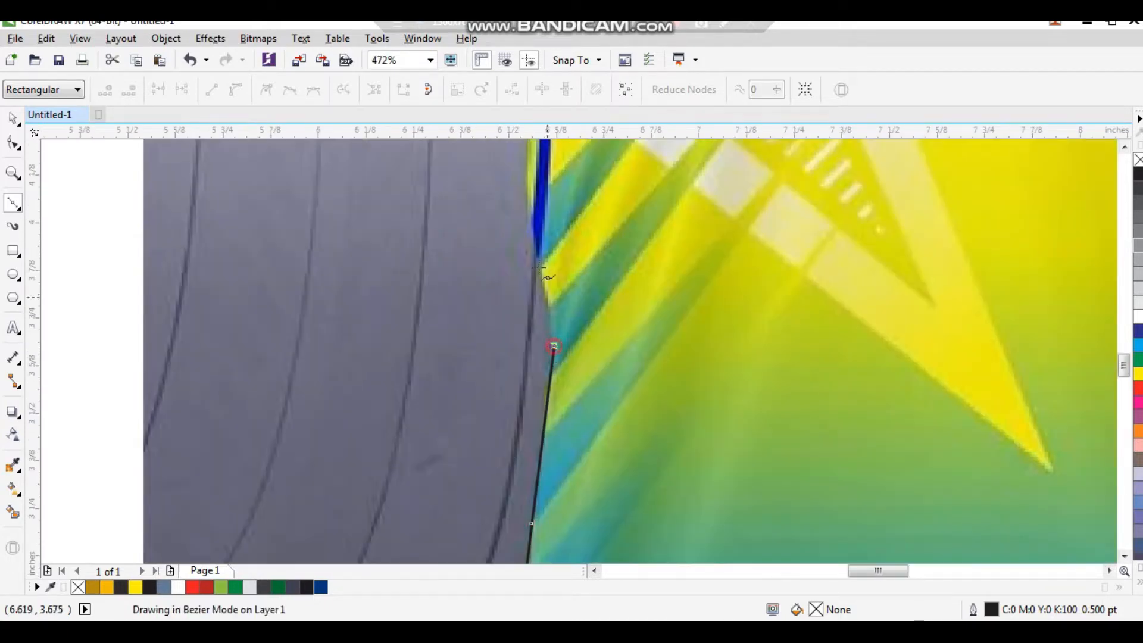
pyautogui.click(528, 192)
pyautogui.scroll(-2, 527, 235)
pyautogui.scroll(-2, 527, 235)
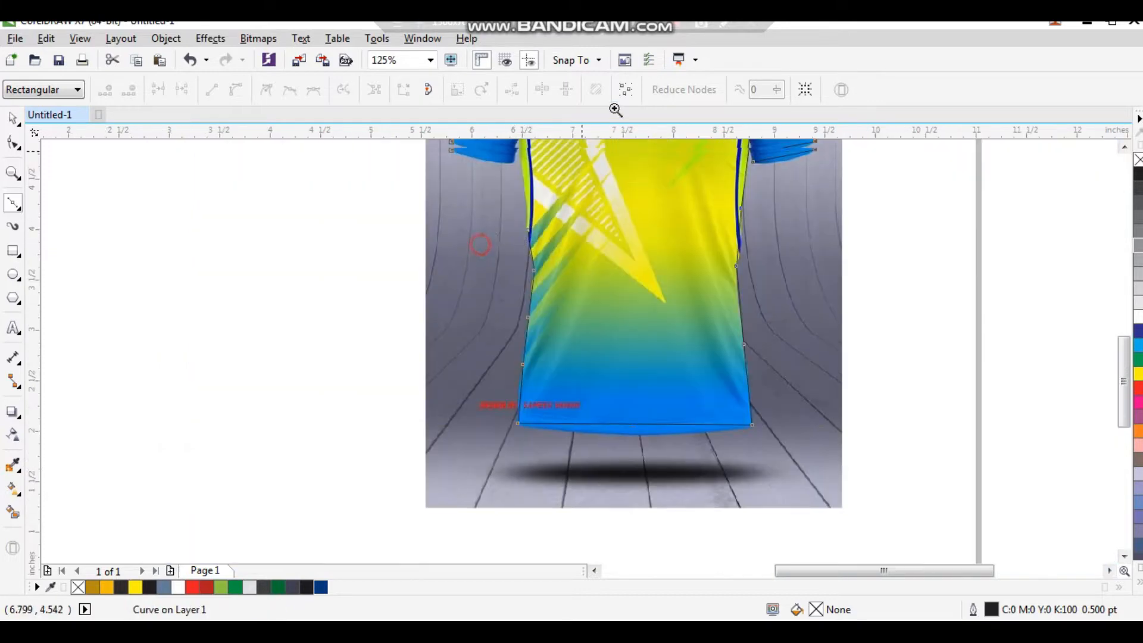
pyautogui.scroll(4, 509, 283)
pyautogui.click(505, 269)
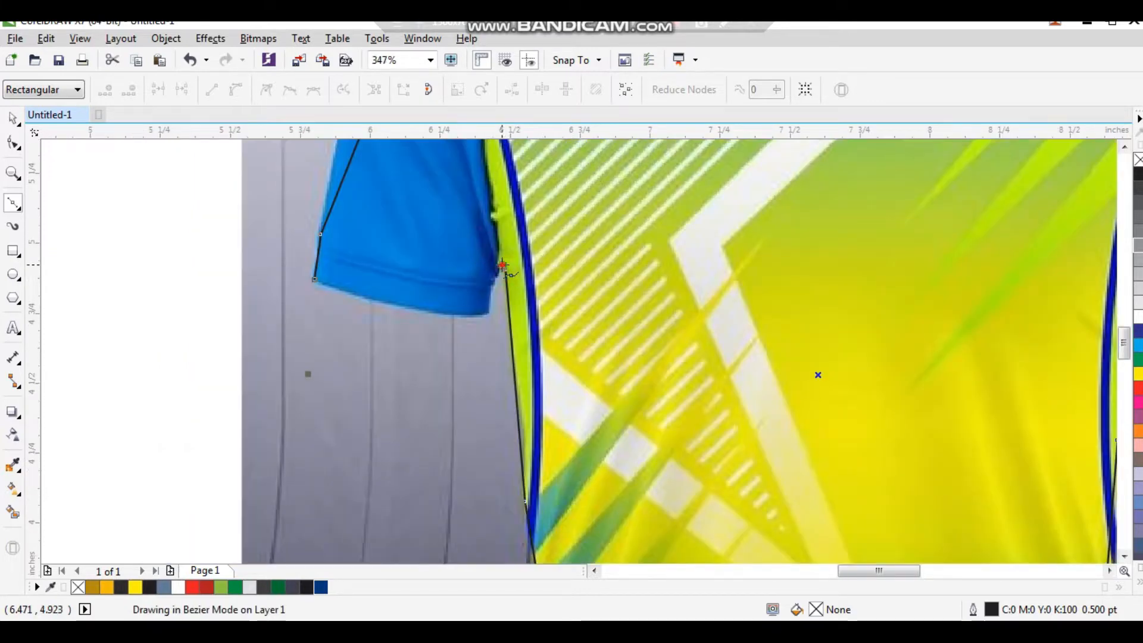
# - Trace the left-hand sleeve's underarm and cuff, and close the shirt outline at its starting node
pyautogui.scroll(4, 590, 304)
pyautogui.click(602, 301)
pyautogui.click(595, 377)
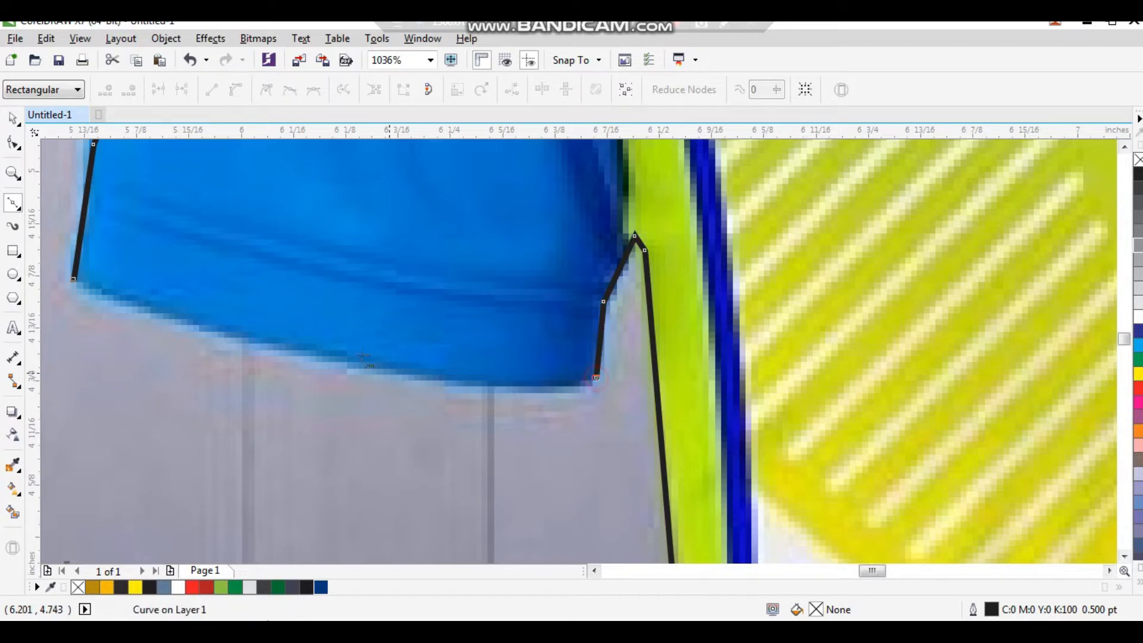
pyautogui.click(71, 277)
pyautogui.press('space')
# - Set the shirt outline's width to 2.0 pt
pyautogui.scroll(-5, 495, 326)
pyautogui.scroll(-4, 495, 326)
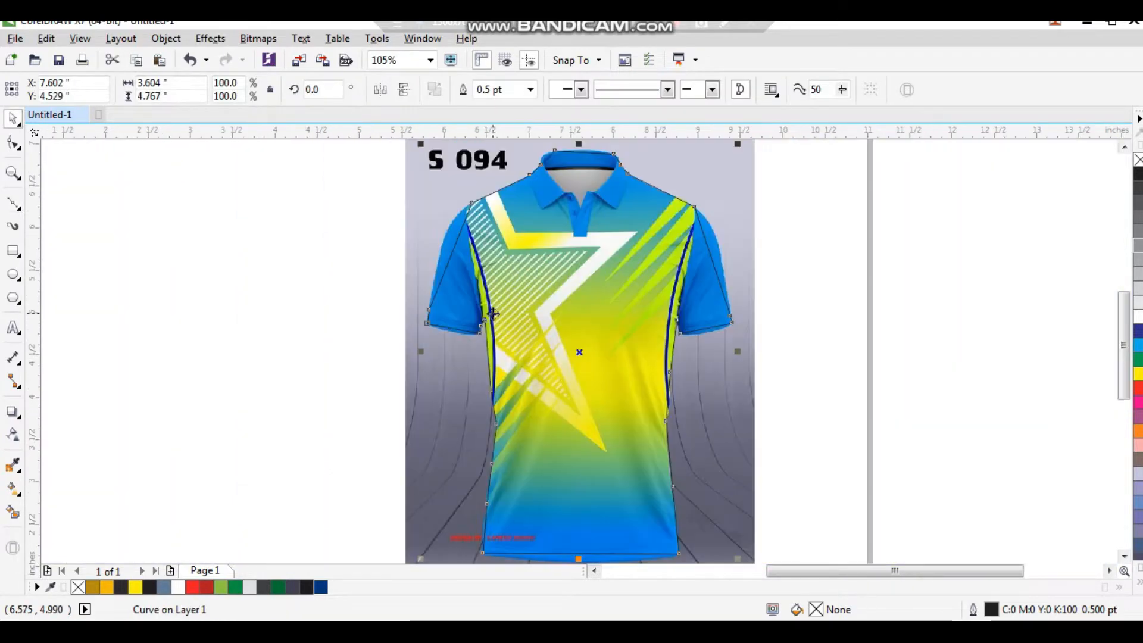
pyautogui.press('F2')
pyautogui.moveTo(421, 212); pyautogui.dragTo(632, 449)
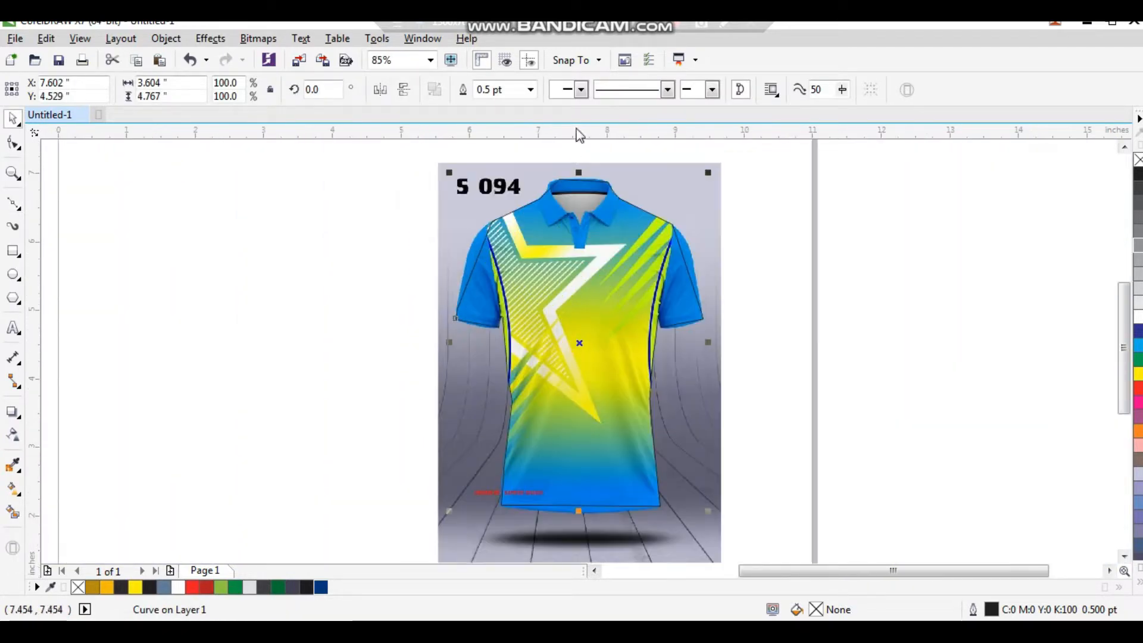
pyautogui.click(530, 89)
pyautogui.click(487, 178)
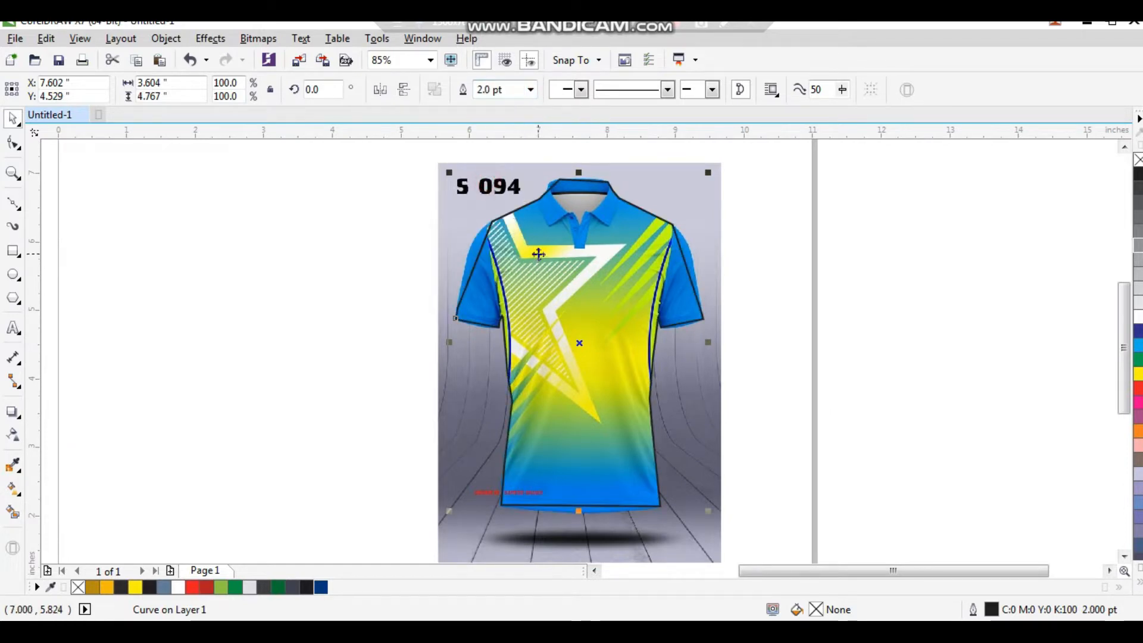
# - Select all nodes of the shirt outline with the Shape tool and convert its segments to curves
pyautogui.press('F10')
pyautogui.moveTo(433, 144); pyautogui.dragTo(713, 527)
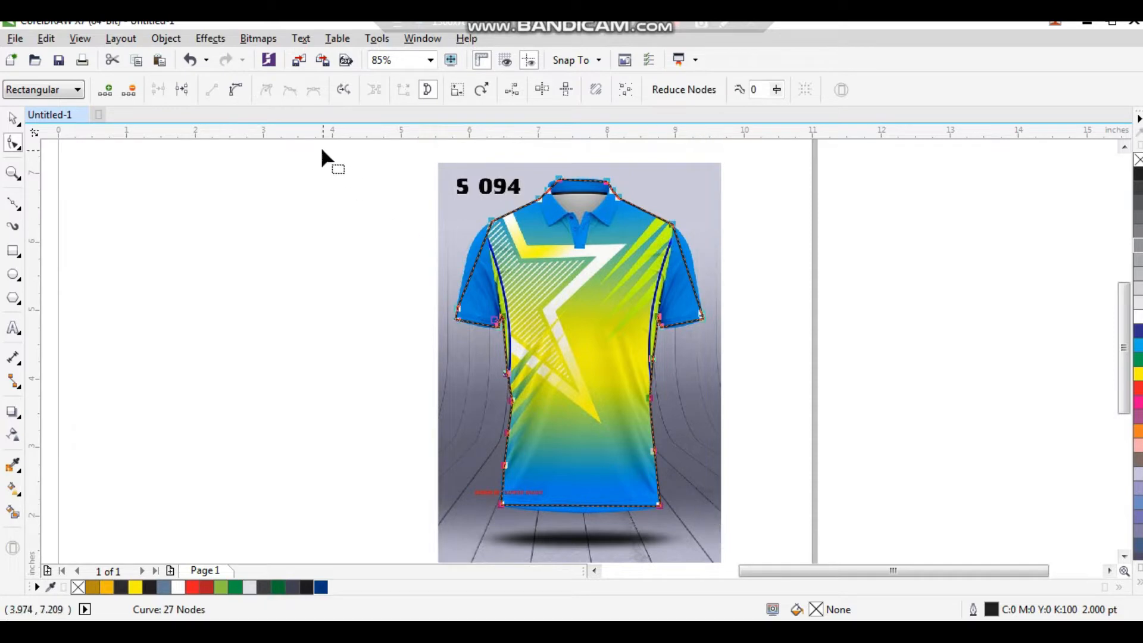
pyautogui.click(244, 91)
# - Bend the outer edge of the left-hand sleeve outline to follow the sleeve in the image
pyautogui.scroll(3, 435, 228)
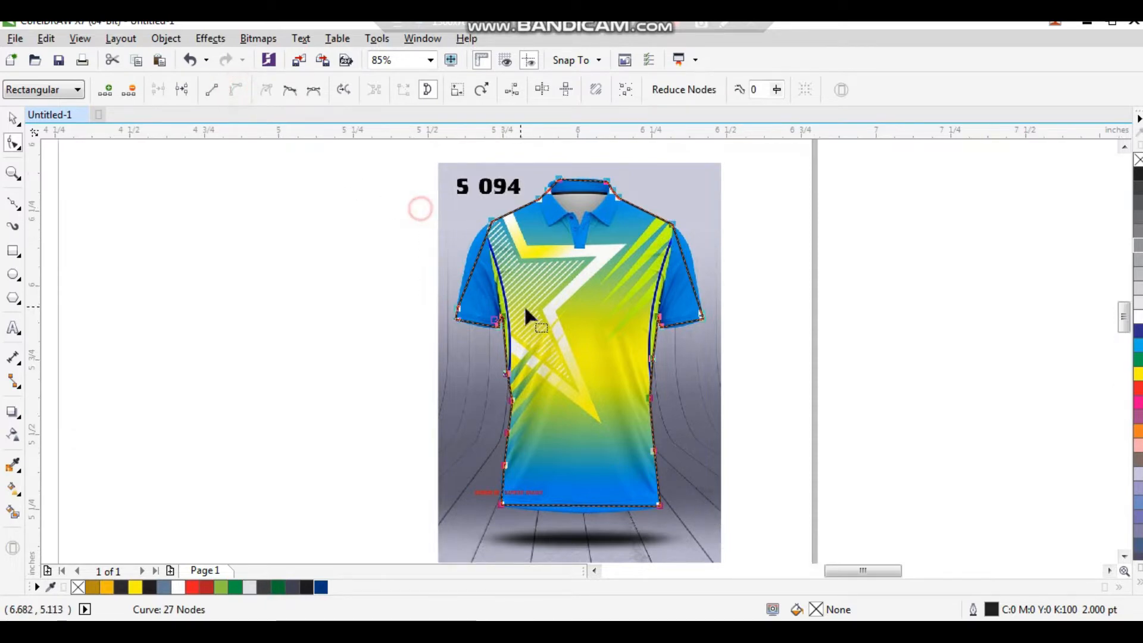
pyautogui.moveTo(618, 349); pyautogui.dragTo(604, 321)
pyautogui.scroll(-3, 605, 320)
# - Curve the outline segments at both sides and along the top of the collar to match the image
pyautogui.scroll(5, 696, 244)
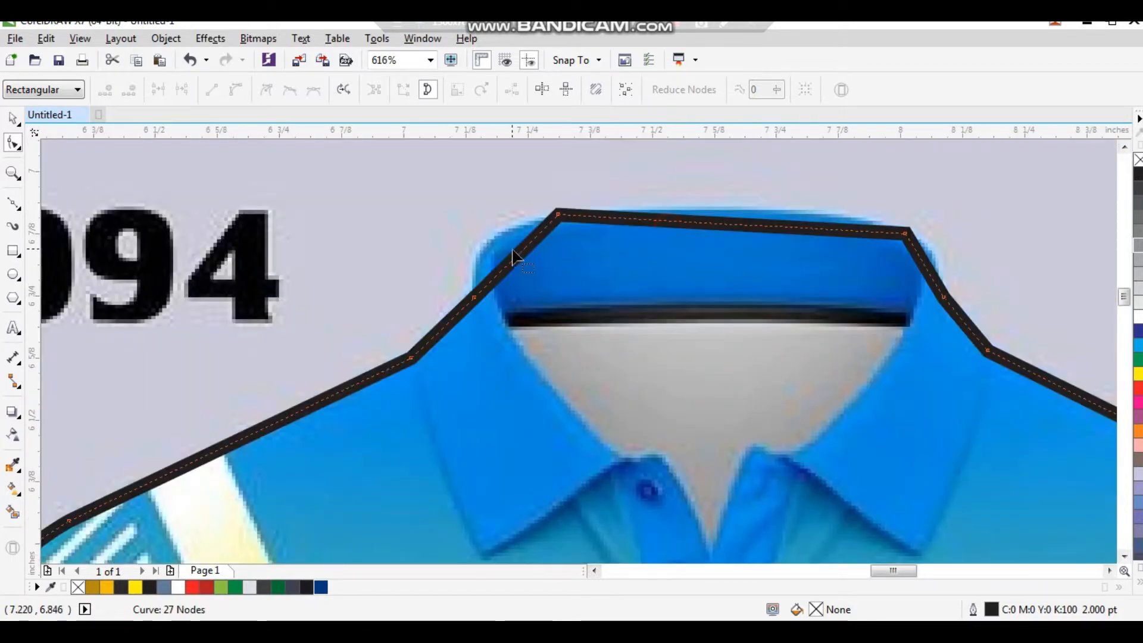
pyautogui.moveTo(517, 251); pyautogui.dragTo(492, 238)
pyautogui.moveTo(924, 271); pyautogui.dragTo(936, 265)
pyautogui.moveTo(793, 234); pyautogui.dragTo(798, 226)
# - Bend the outer edge of the right-hand sleeve outline to follow the sleeve in the image
pyautogui.scroll(-4, 799, 226)
pyautogui.scroll(-1, 814, 298)
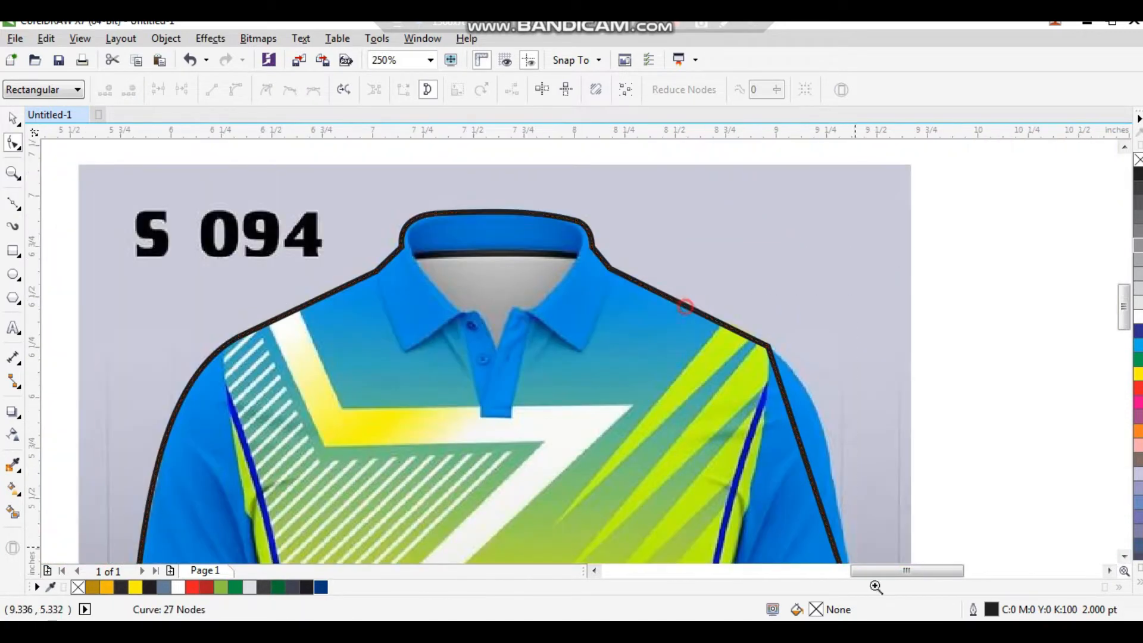
pyautogui.scroll(2, 642, 324)
pyautogui.moveTo(599, 324); pyautogui.dragTo(627, 305)
pyautogui.scroll(-5, 627, 306)
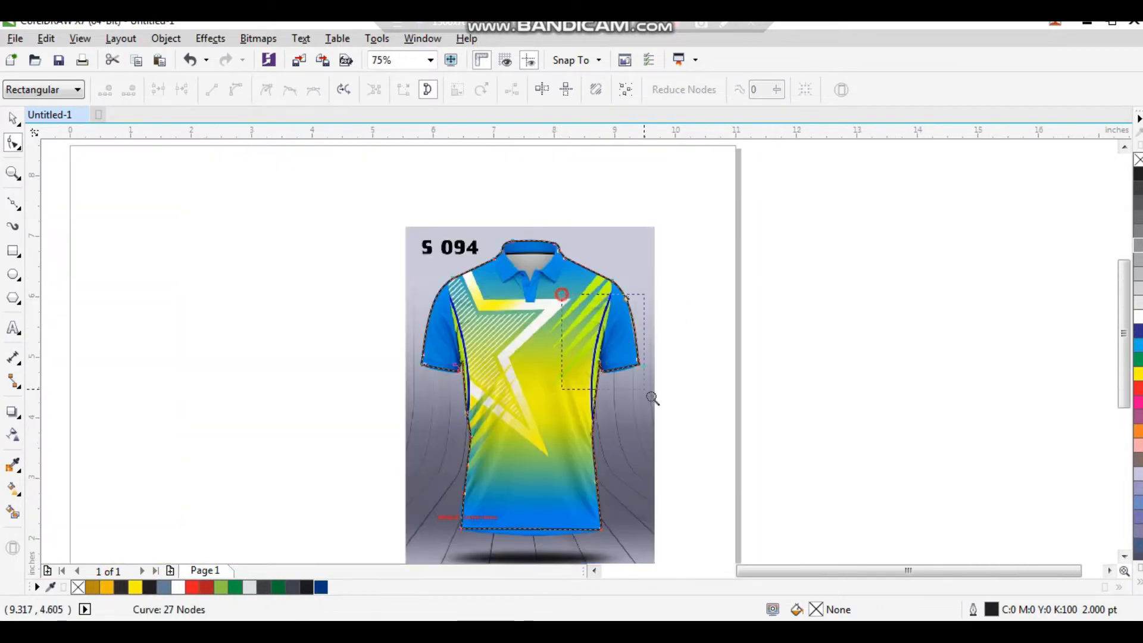
# - Curve the right-hand sleeve's cuff segment to match the cuff in the image
pyautogui.scroll(4, 644, 294)
pyautogui.scroll(5, 566, 348)
pyautogui.moveTo(528, 437); pyautogui.dragTo(539, 456)
pyautogui.scroll(-7, 685, 326)
pyautogui.scroll(2, 361, 476)
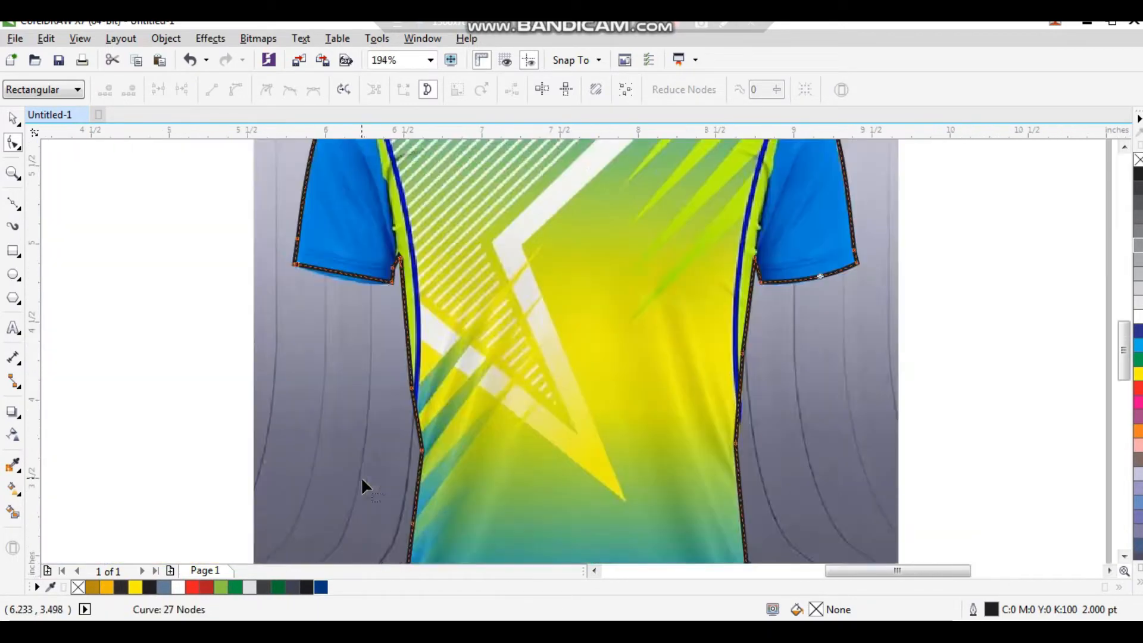
# - Adjust the outline at the waist on the shirt's right-hand side to follow the fabric edge
pyautogui.scroll(-3, 488, 379)
pyautogui.scroll(2, 515, 535)
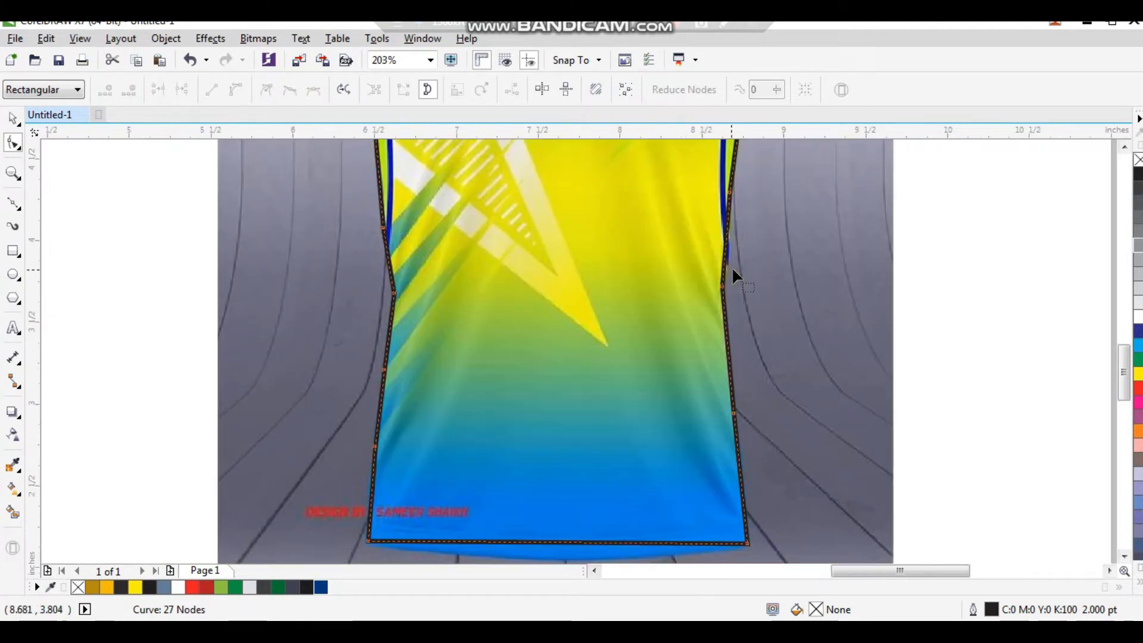
pyautogui.scroll(4, 712, 224)
pyautogui.moveTo(520, 280); pyautogui.dragTo(523, 284)
pyautogui.scroll(-5, 573, 310)
# - Curve the left-hand sleeve's cuff segment to match the cuff in the image
pyautogui.scroll(4, 434, 285)
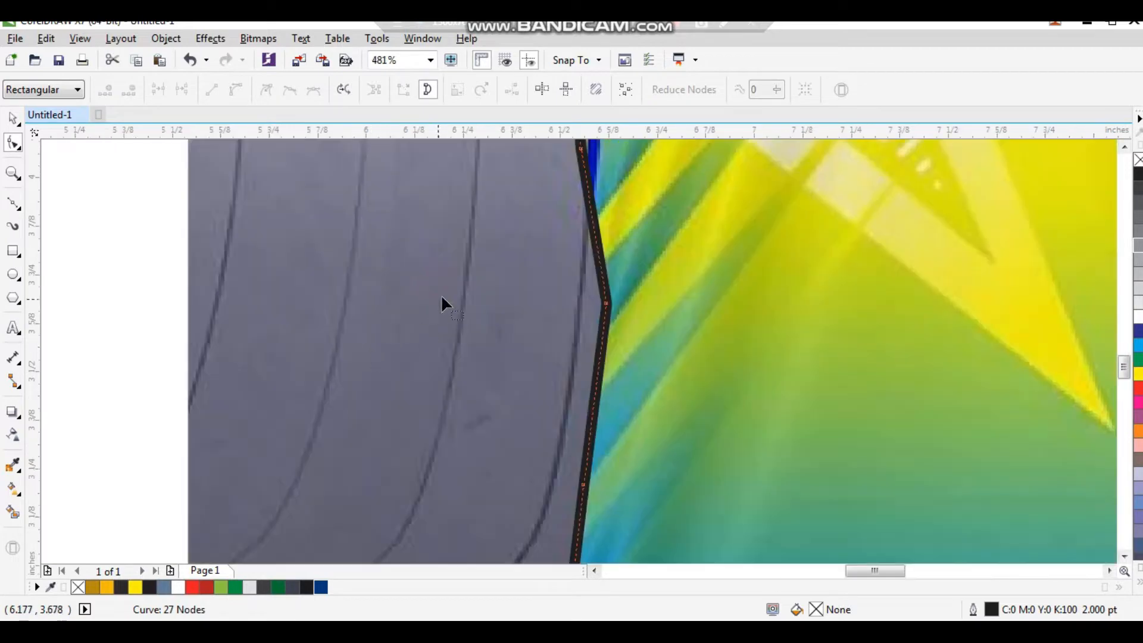
pyautogui.scroll(-4, 566, 247)
pyautogui.scroll(5, 451, 417)
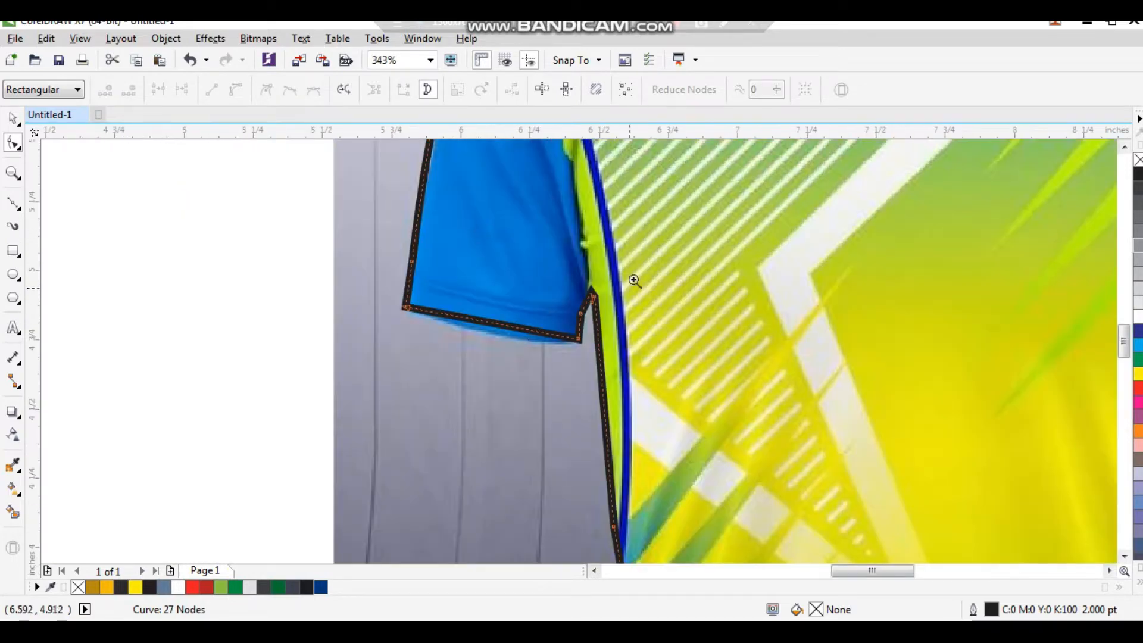
pyautogui.moveTo(522, 332); pyautogui.dragTo(518, 344)
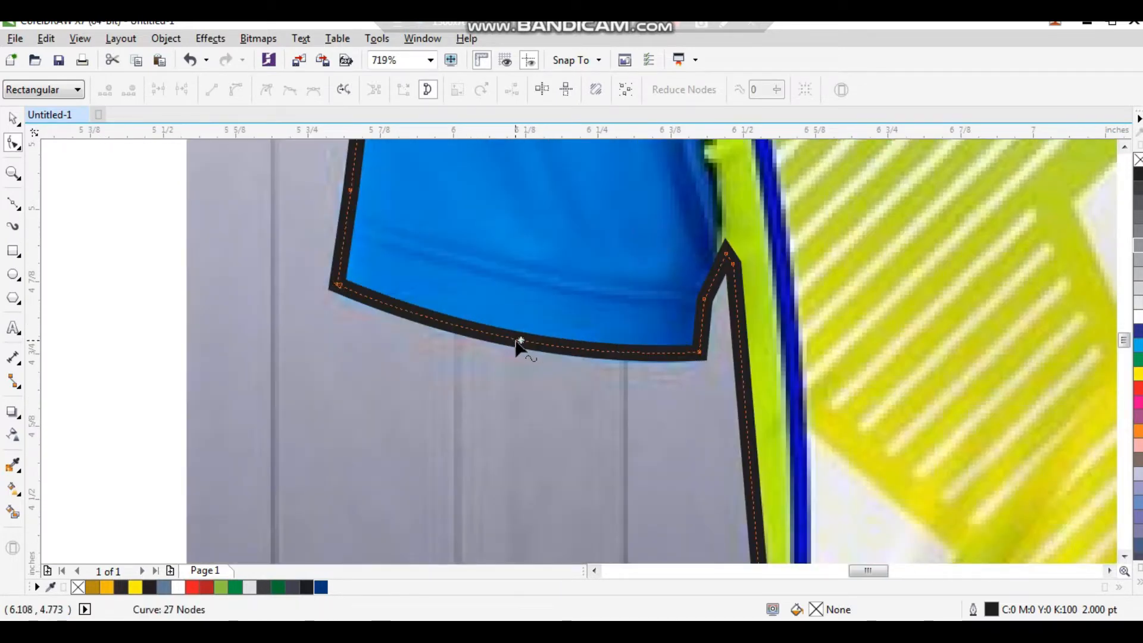
# - Bend the bottom hem segment downward to follow the shirt's curved hem
pyautogui.scroll(-5, 517, 344)
pyautogui.scroll(2, 570, 554)
pyautogui.moveTo(583, 391); pyautogui.dragTo(586, 412)
pyautogui.scroll(-2, 518, 400)
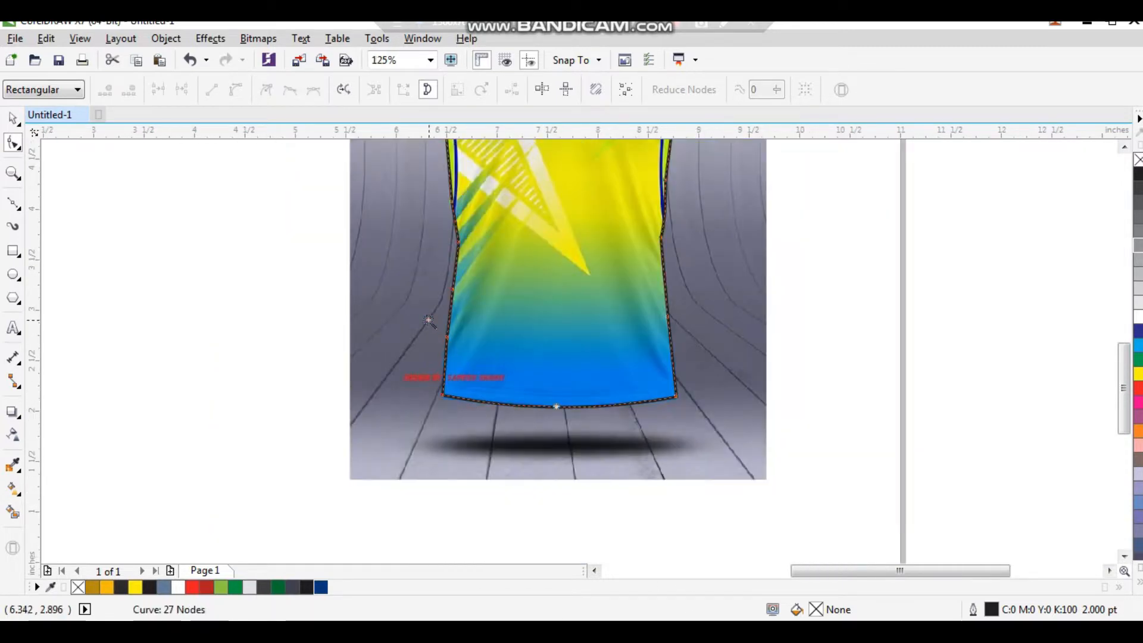
# - Refine the outline curve along the shirt's lower left-hand side edge
pyautogui.scroll(4, 435, 360)
pyautogui.click(495, 229)
pyautogui.moveTo(489, 331); pyautogui.dragTo(480, 330)
pyautogui.scroll(-2, 498, 336)
pyautogui.press('F2')
pyautogui.moveTo(408, 340); pyautogui.dragTo(605, 152)
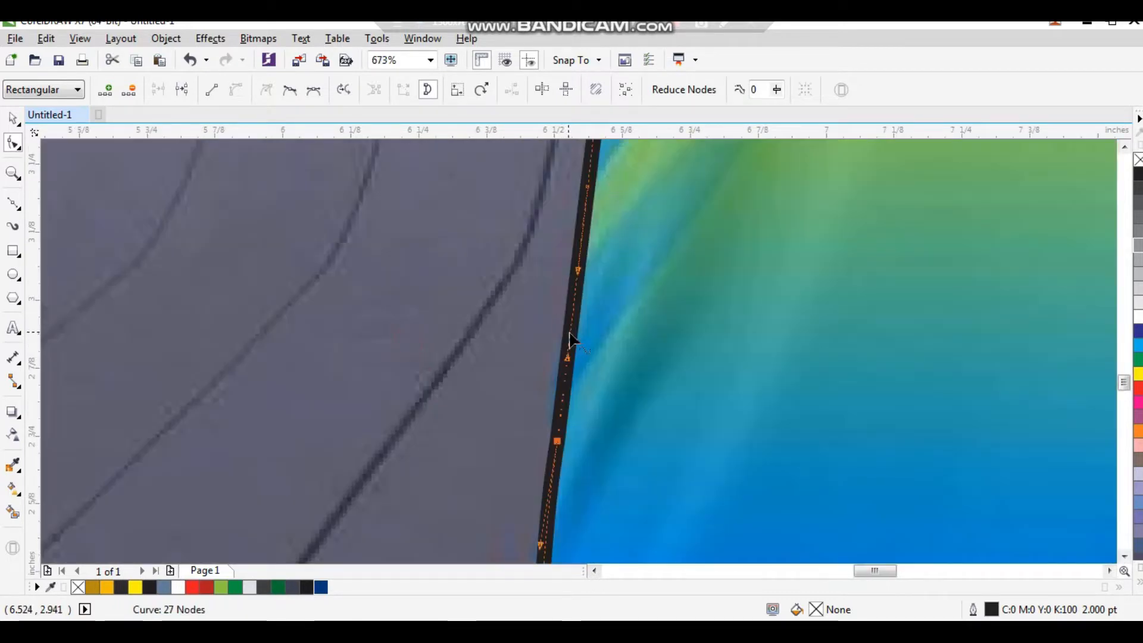
pyautogui.scroll(-5, 567, 340)
pyautogui.scroll(2, 560, 417)
pyautogui.press('space')
pyautogui.moveTo(582, 374); pyautogui.dragTo(566, 374)
pyautogui.hotkey('ctrl', 'z')
pyautogui.scroll(-1, 567, 373)
pyautogui.press('F2')
pyautogui.moveTo(484, 243); pyautogui.dragTo(260, 348)
pyautogui.hotkey('ctrl', 'z')
# - Duplicate the finished shirt outline, with the copy beside the shirt image on its left
pyautogui.click(830, 344)
pyautogui.click(587, 373)
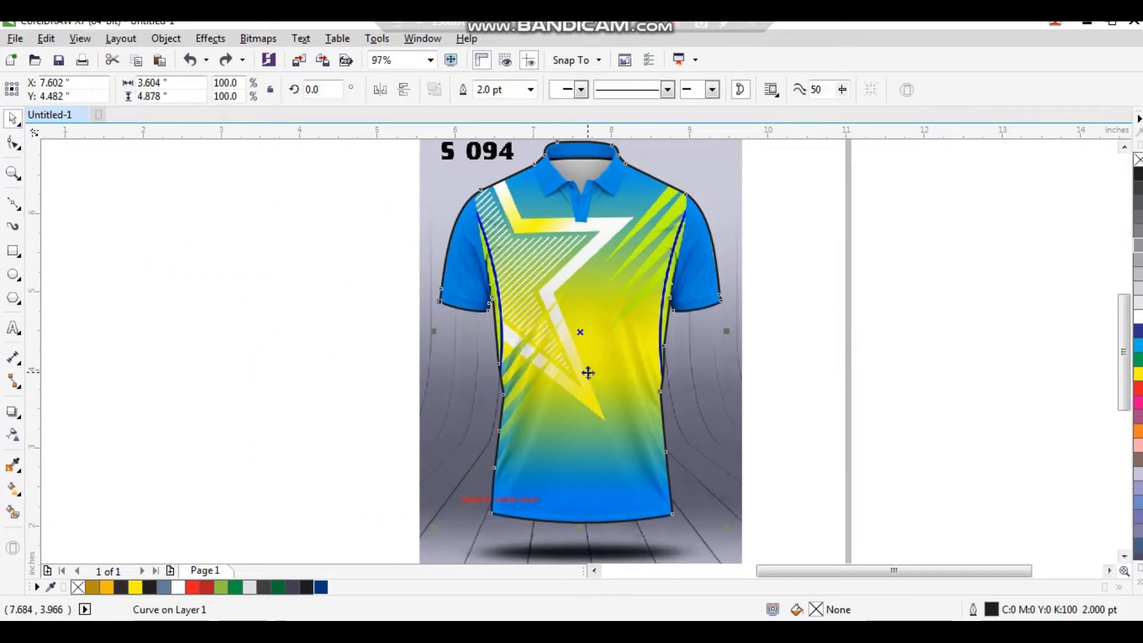
pyautogui.hotkey('ctrl', 'd')
pyautogui.click(820, 338)
# - Draw a straight armhole seam line from the left-hand shoulder point down to the underarm
pyautogui.press('F3')
pyautogui.press('F2')
pyautogui.moveTo(296, 216); pyautogui.dragTo(644, 416)
pyautogui.moveTo(698, 352); pyautogui.dragTo(747, 434)
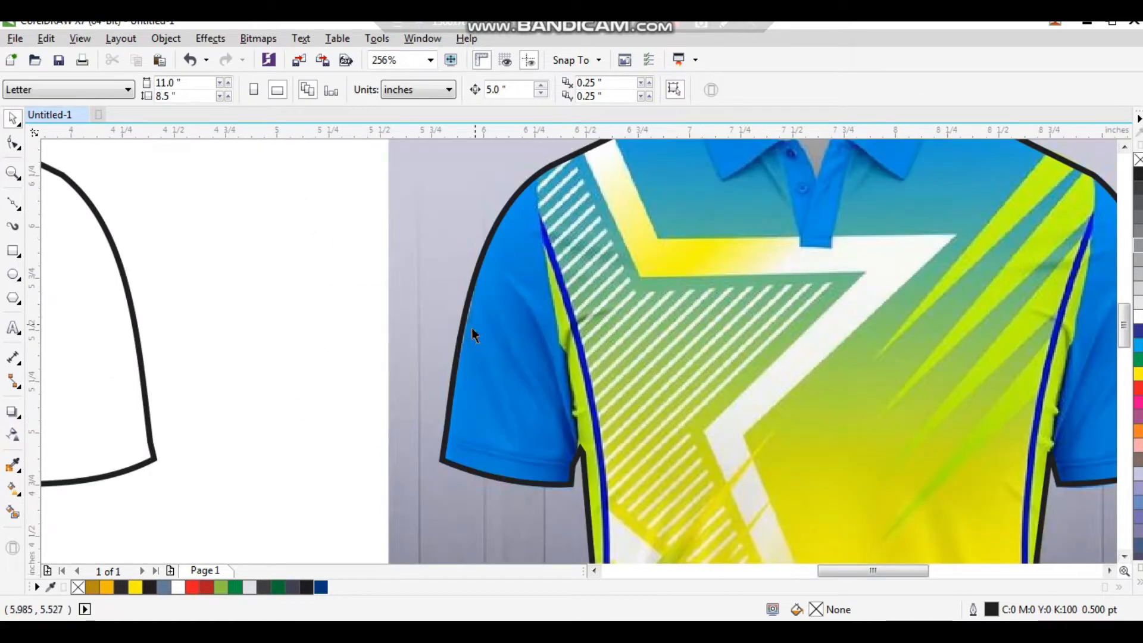
pyautogui.click(13, 204)
pyautogui.click(536, 174)
pyautogui.click(581, 446)
pyautogui.press('space')
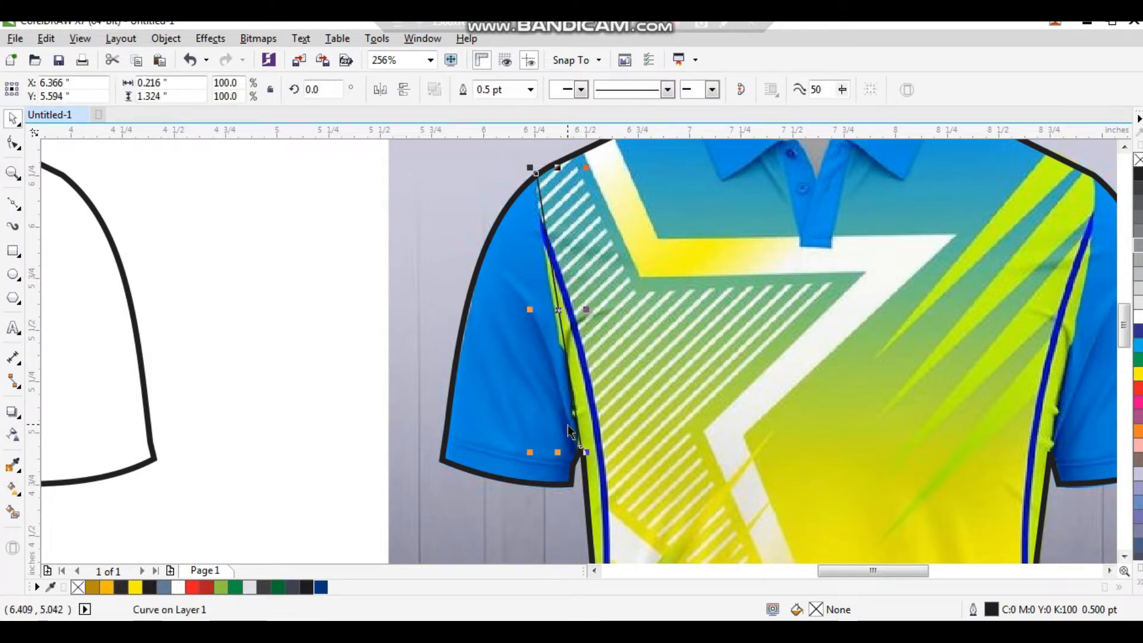
# - Set the armhole seam line's outline width to 2.0 pt
pyautogui.scroll(-1, 552, 304)
pyautogui.press('F2')
pyautogui.moveTo(494, 209); pyautogui.dragTo(652, 411)
pyautogui.click(529, 90)
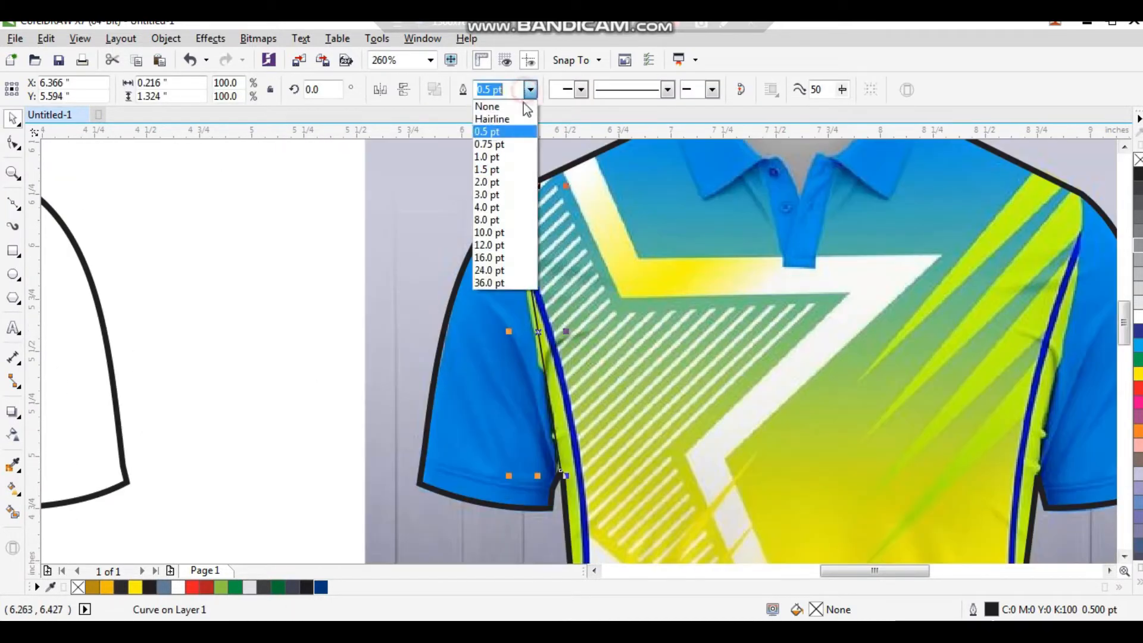
pyautogui.click(505, 178)
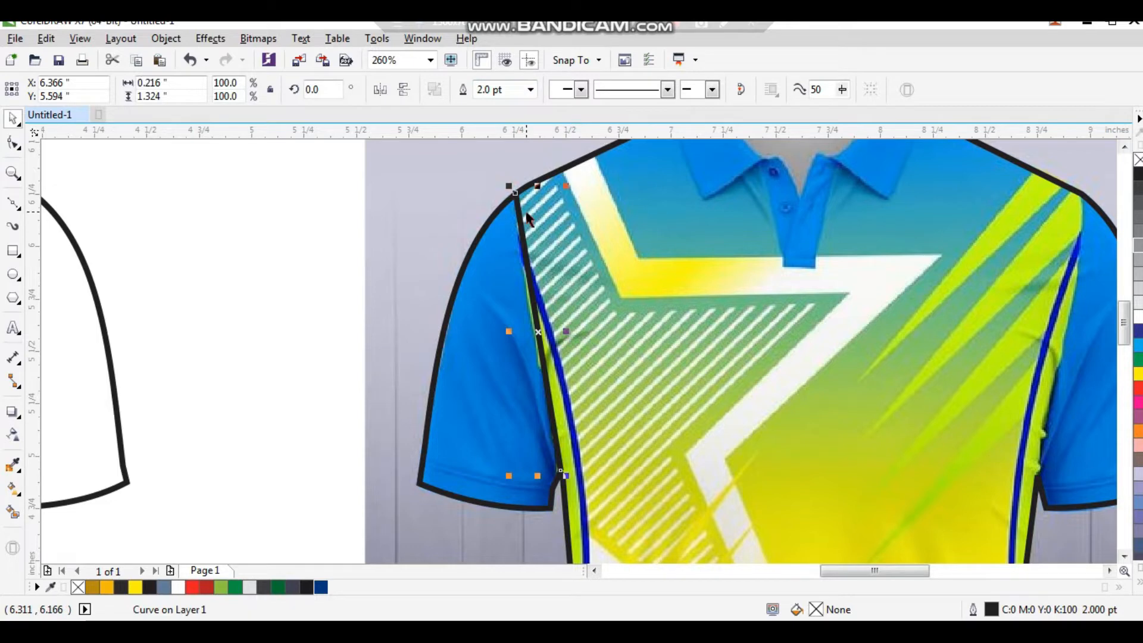
# - Convert the left-hand armhole seam line to a curve with the Shape tool
pyautogui.press('F10')
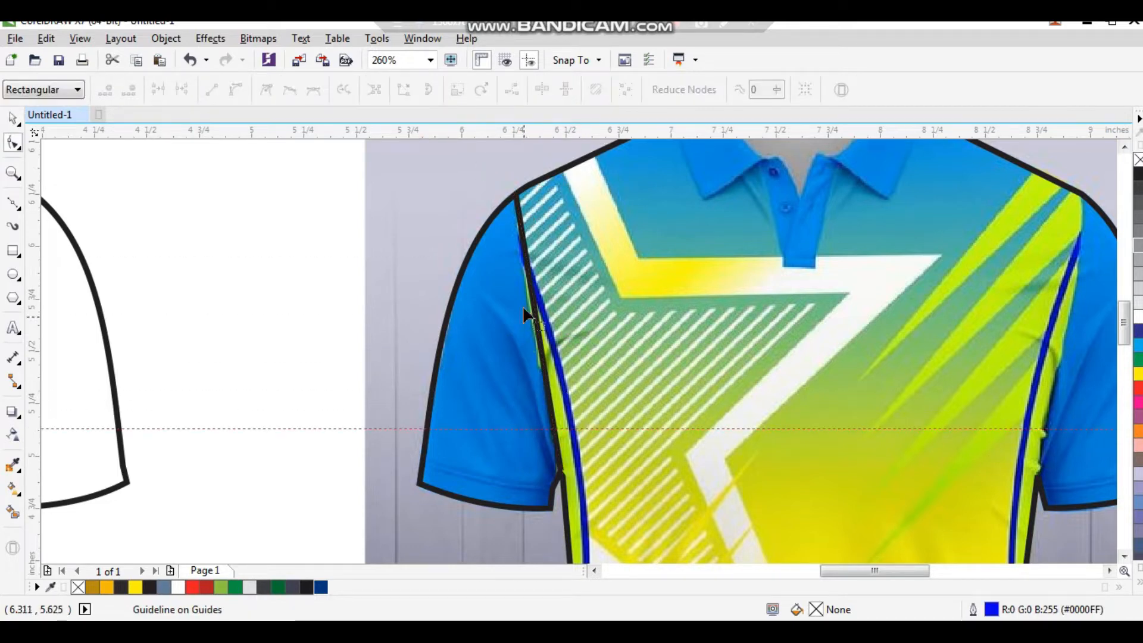
pyautogui.click(519, 220)
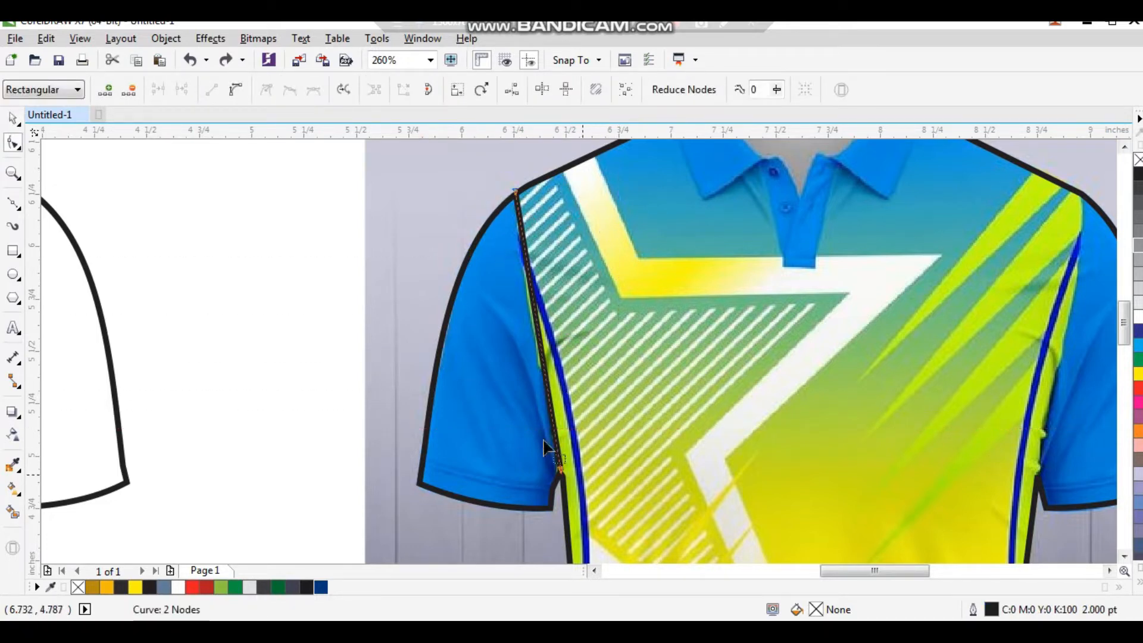
pyautogui.click(235, 90)
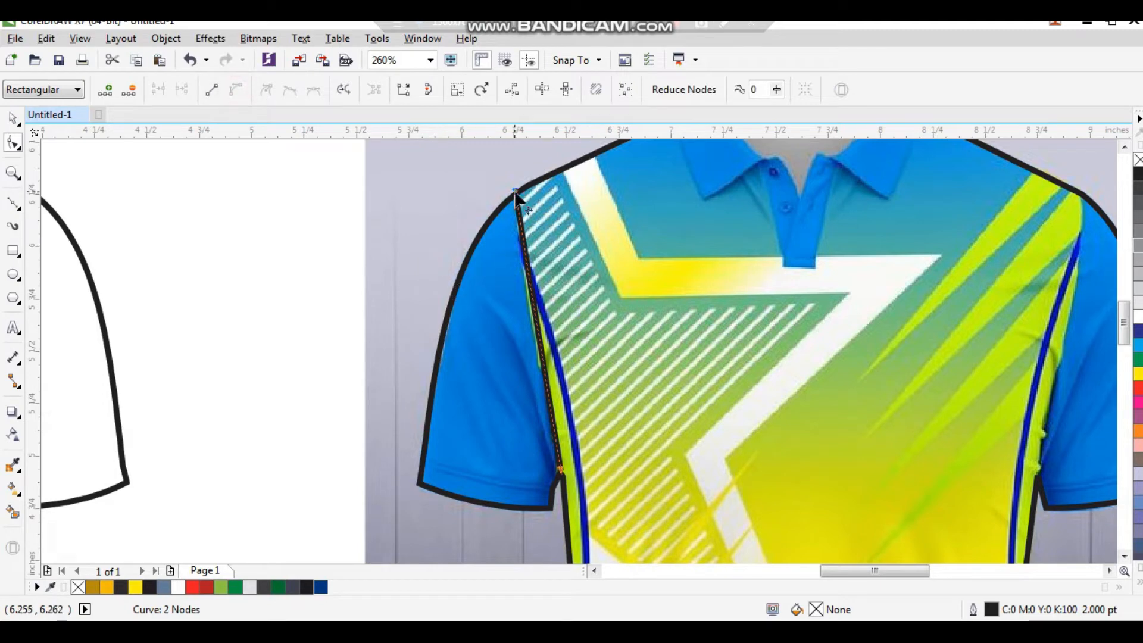
pyautogui.click(537, 330)
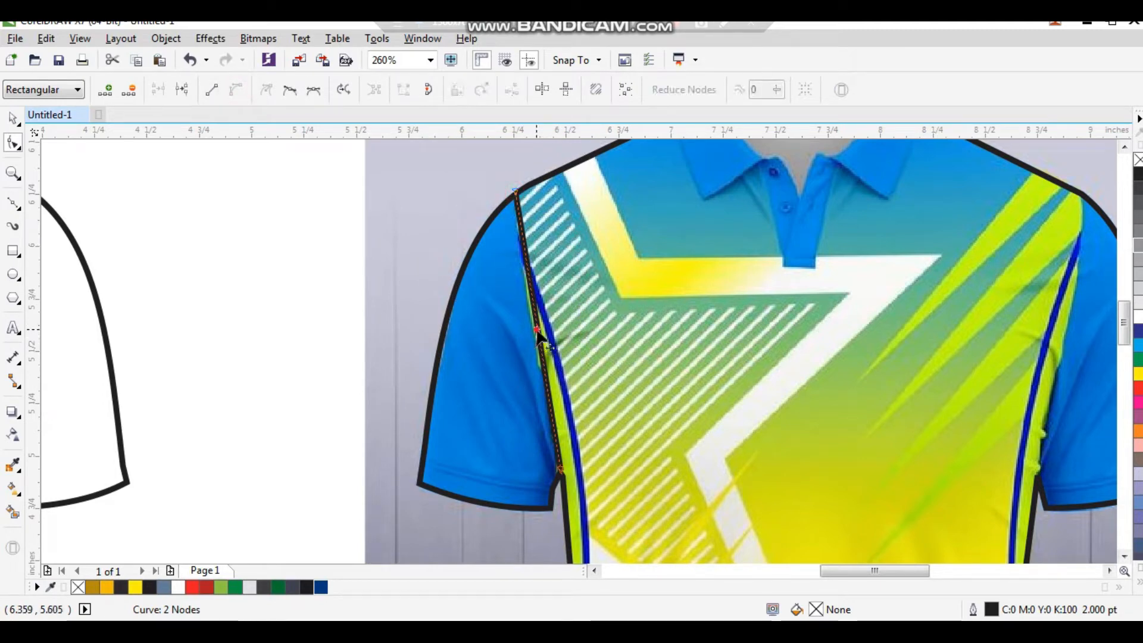
pyautogui.click(236, 90)
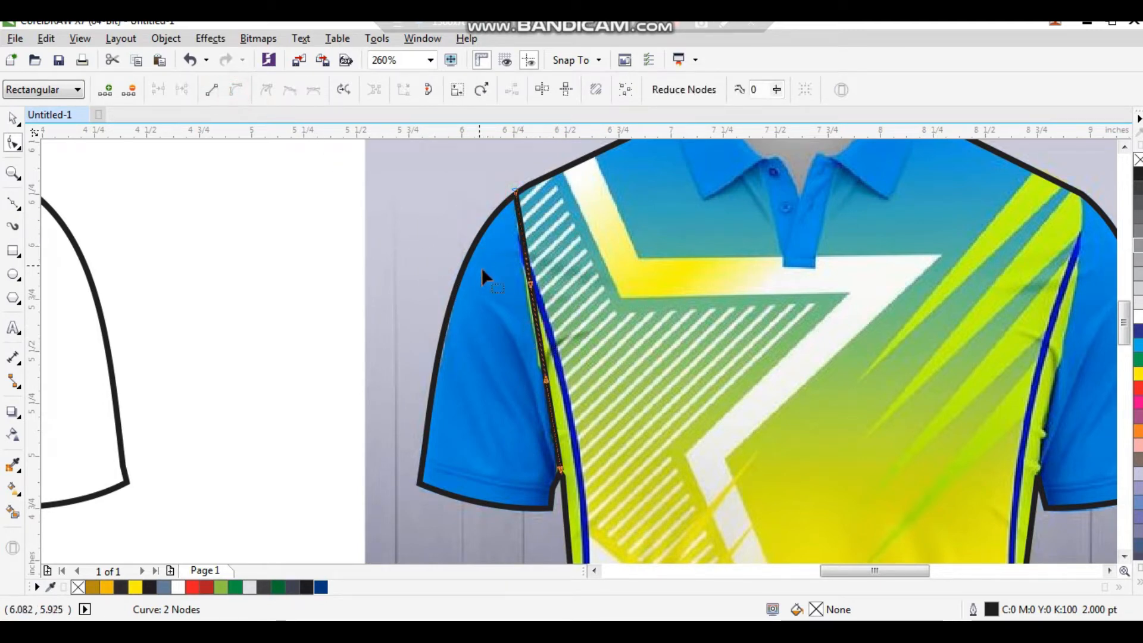
# - Bend the left-hand armhole seam line so it follows the sleeve seam in the shirt image
pyautogui.moveTo(528, 282); pyautogui.dragTo(520, 298)
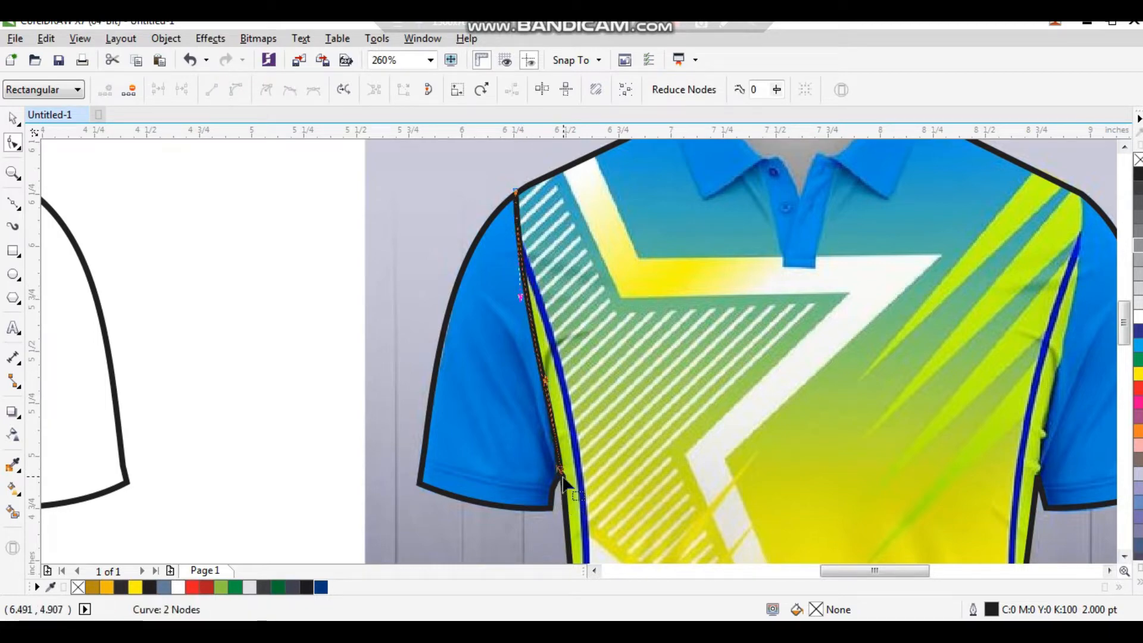
pyautogui.scroll(4, 563, 473)
pyautogui.moveTo(579, 349); pyautogui.dragTo(573, 386)
pyautogui.scroll(-6, 566, 381)
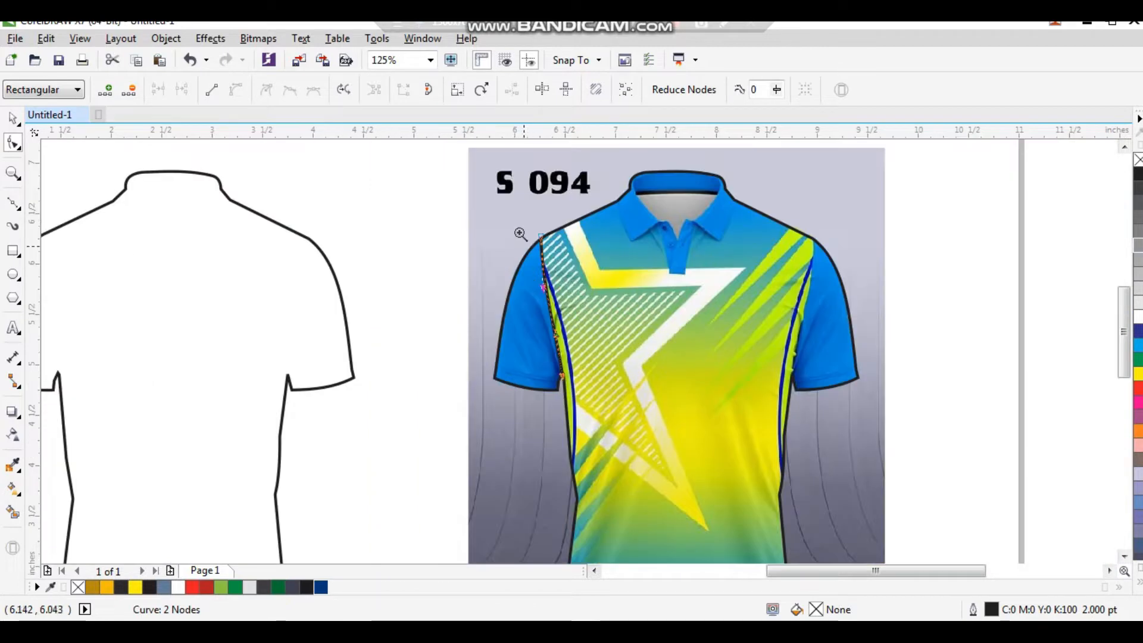
# - Make a horizontally mirrored copy of the armhole seam line at the opposite armhole of the shirt image
pyautogui.scroll(5, 524, 262)
pyautogui.moveTo(479, 250); pyautogui.dragTo(666, 388)
pyautogui.scroll(-5, 491, 253)
pyautogui.press('space')
pyautogui.moveTo(434, 350); pyautogui.dragTo(818, 331)
pyautogui.rightClick(491, 339)
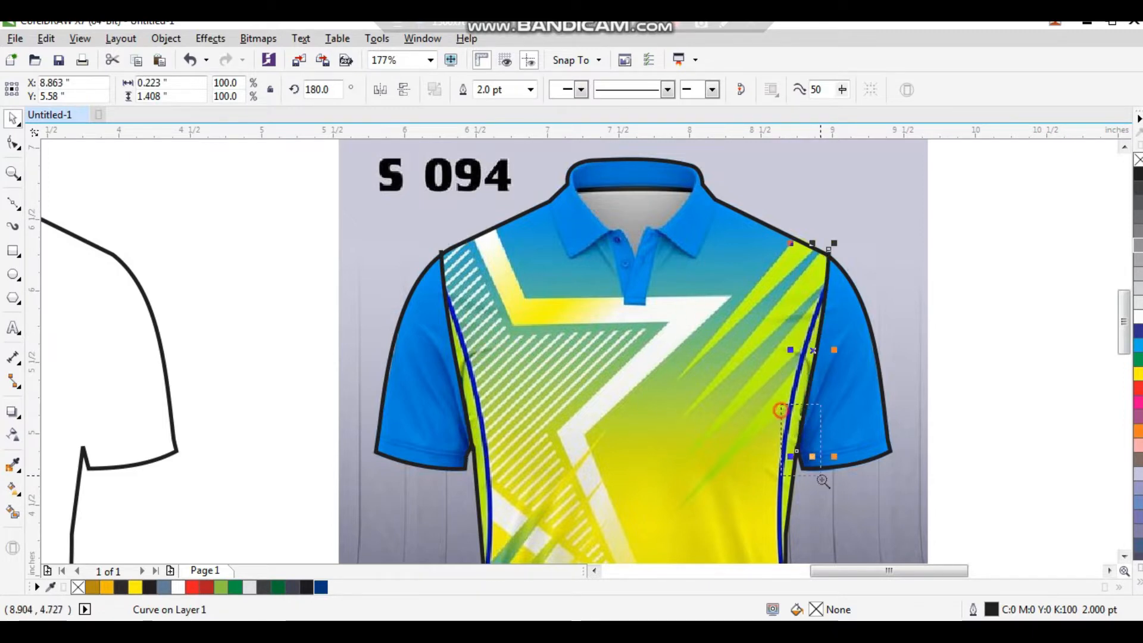
# - Select both armhole seam lines and move them 5 inches left onto the blank outline copy
pyautogui.scroll(4, 794, 456)
pyautogui.scroll(-7, 545, 442)
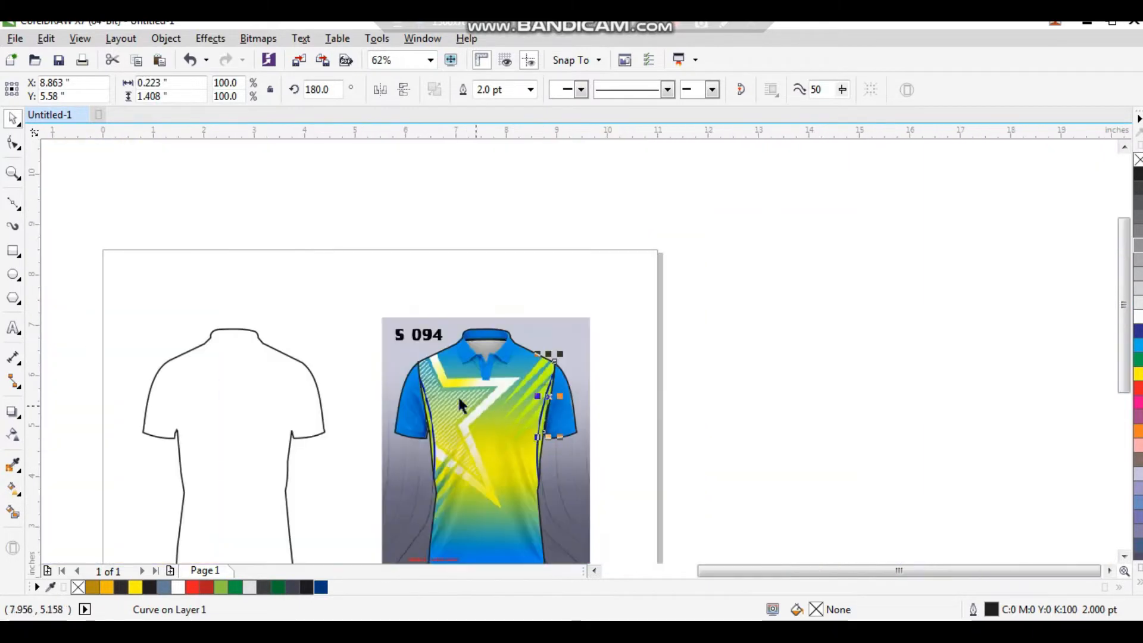
pyautogui.keyDown('shift'); pyautogui.click(423, 393); pyautogui.keyUp('shift')
pyautogui.press('Left')
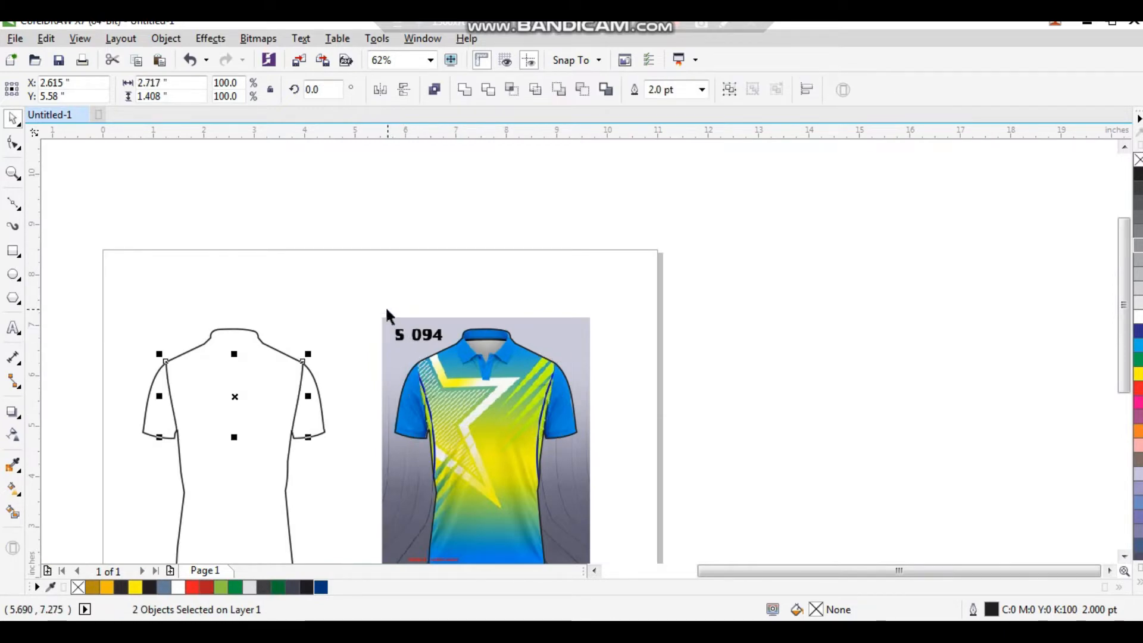
pyautogui.click(386, 310)
# - Trace the left-hand half of the neck opening as a closed straight-edged shape about 0.39 by 0.47 in, split at the collar's centre
pyautogui.press('F2')
pyautogui.moveTo(348, 324); pyautogui.dragTo(170, 473)
pyautogui.scroll(-3, 333, 373)
pyautogui.scroll(-3, 333, 378)
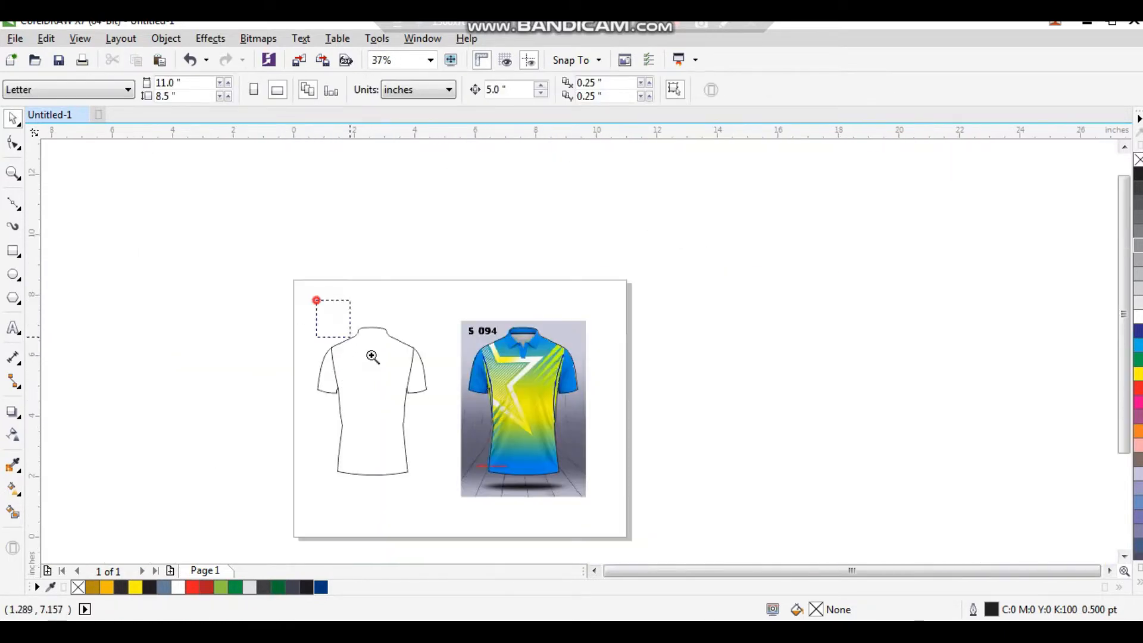
pyautogui.scroll(3, 372, 357)
pyautogui.moveTo(621, 196); pyautogui.dragTo(711, 259)
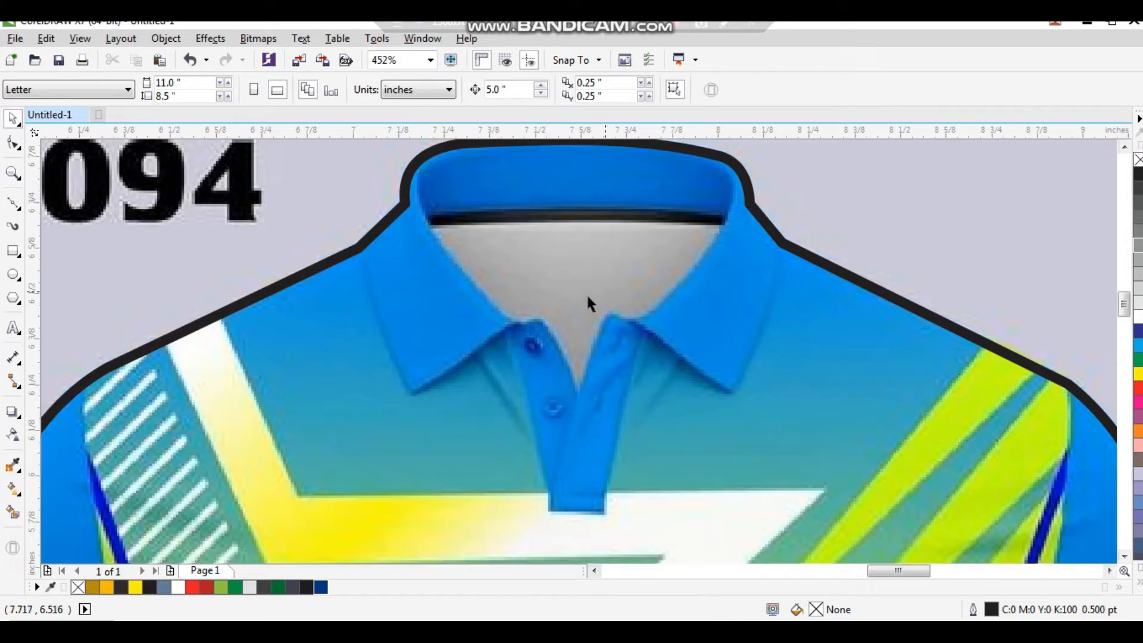
pyautogui.scroll(-2, 519, 326)
pyautogui.scroll(1, 603, 384)
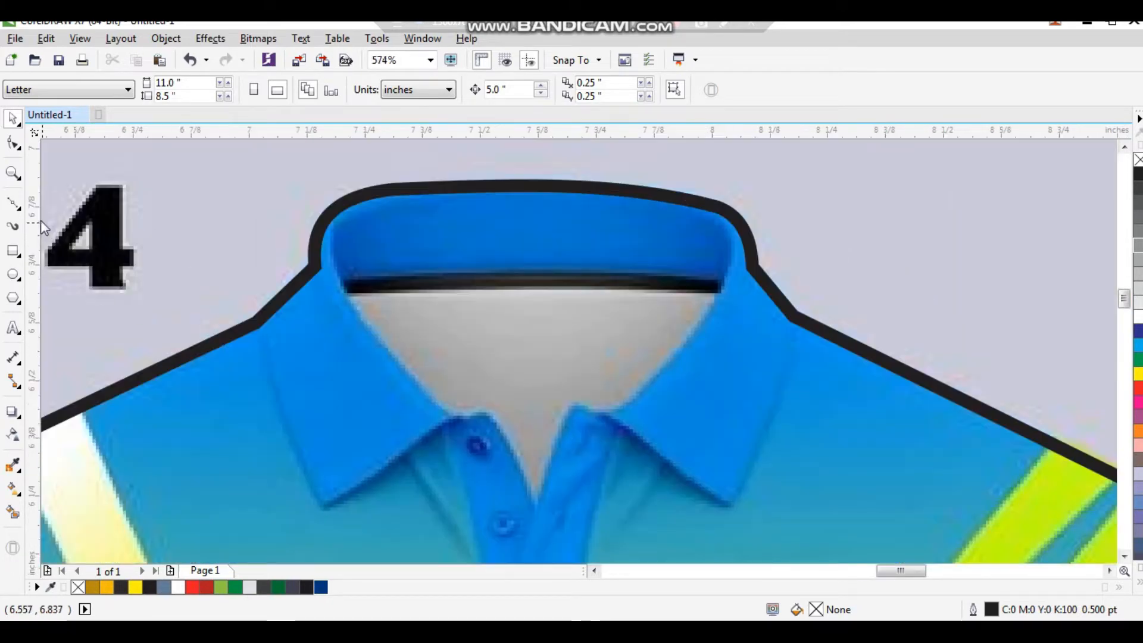
pyautogui.click(16, 204)
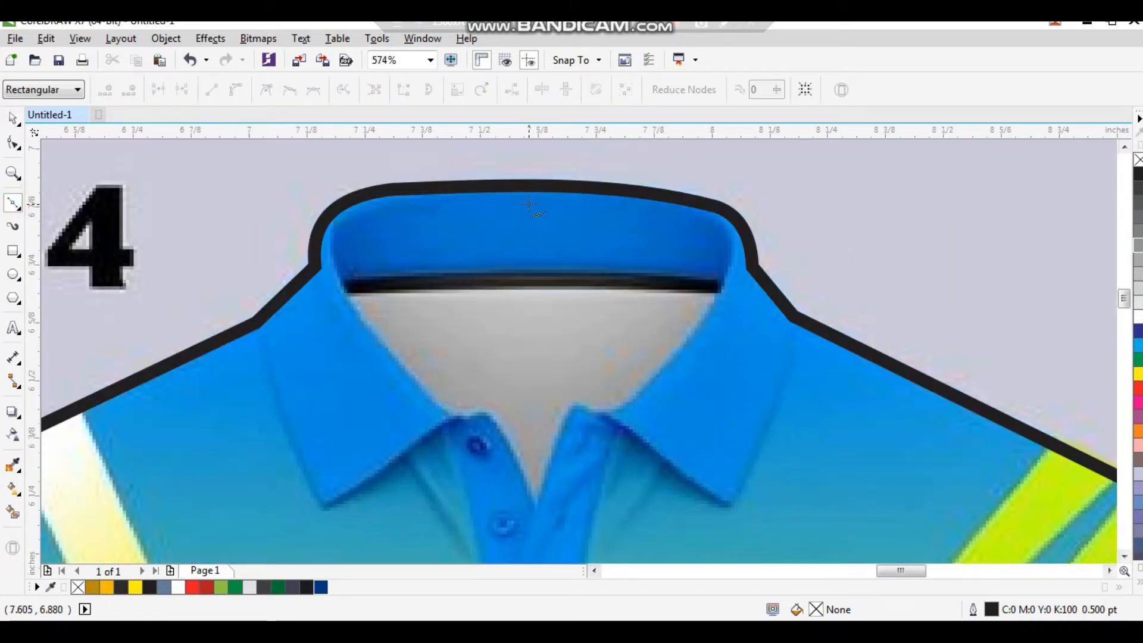
pyautogui.click(529, 290)
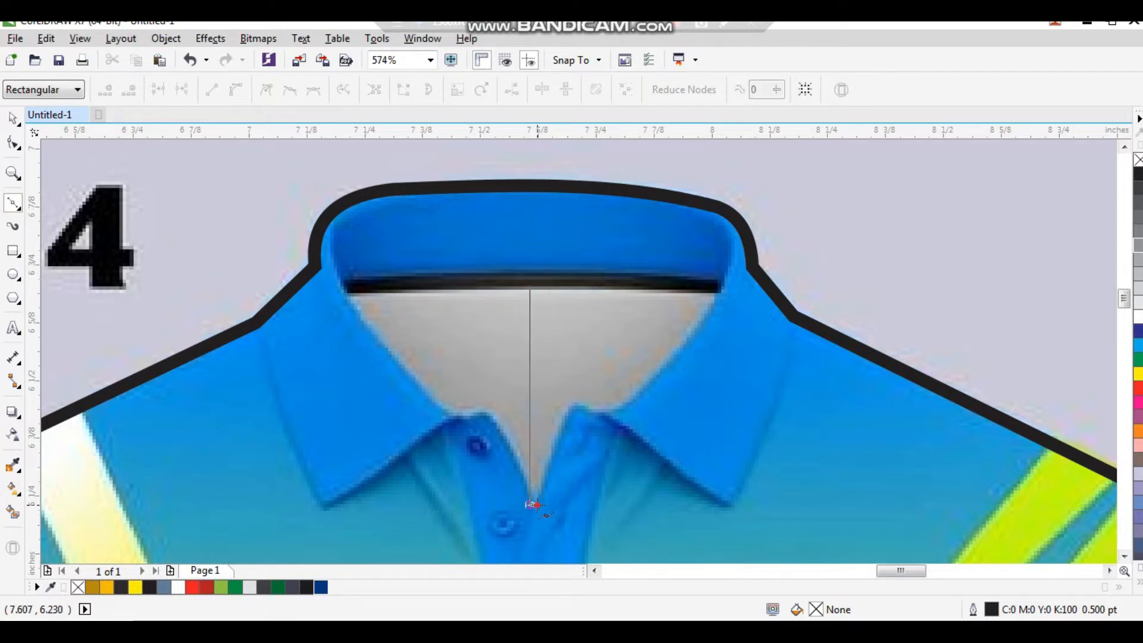
pyautogui.keyDown('ctrl'); pyautogui.click(538, 505); pyautogui.keyUp('ctrl')
pyautogui.click(493, 416)
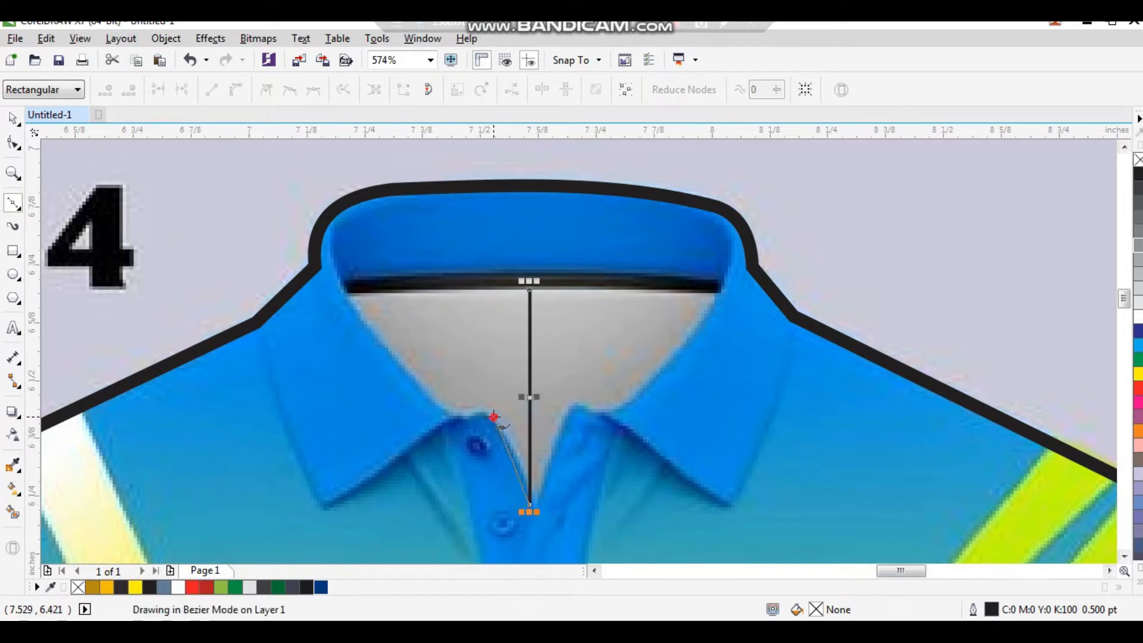
pyautogui.click(441, 408)
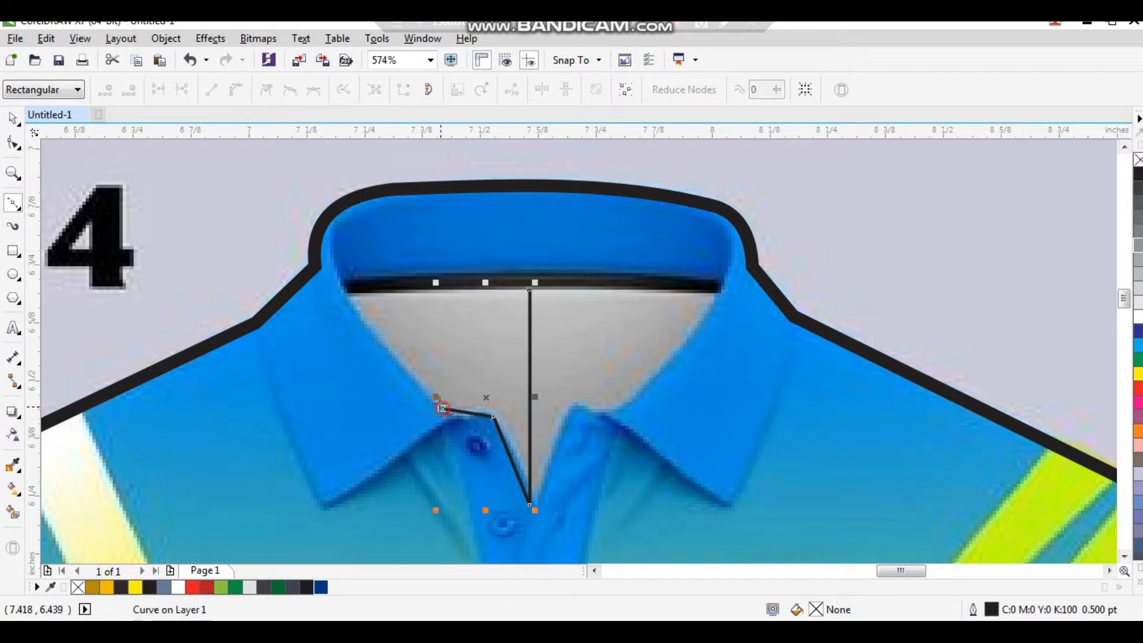
pyautogui.click(347, 291)
pyautogui.click(529, 289)
pyautogui.press('space')
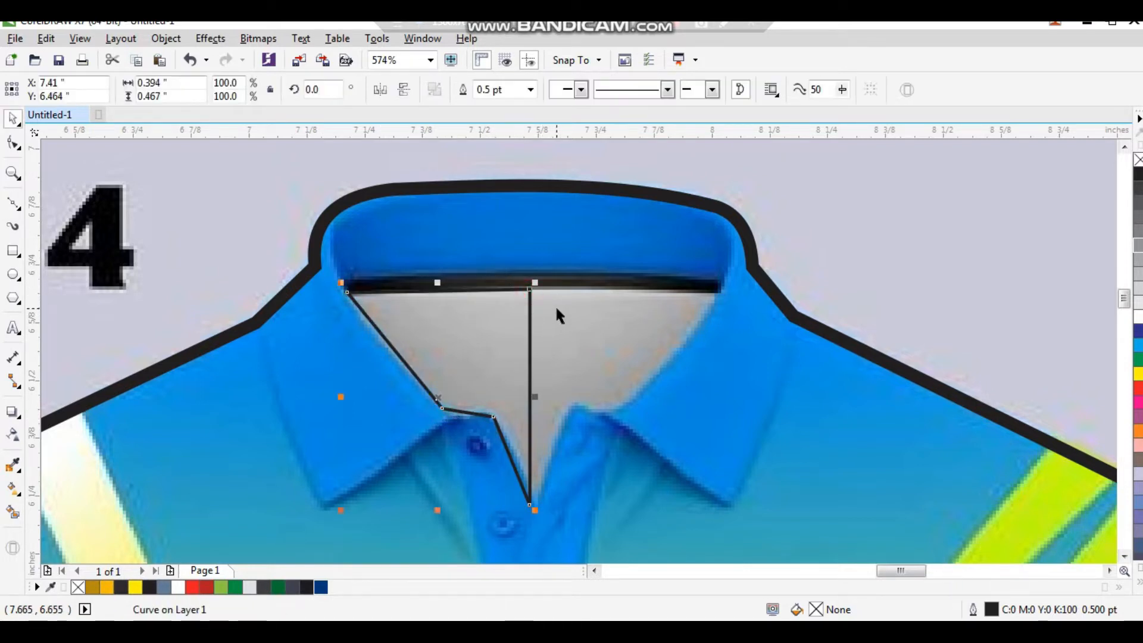
# - Convert the half neck opening's segments to curves and bend its placket and collar edges to follow the image
pyautogui.press('F10')
pyautogui.moveTo(604, 254); pyautogui.dragTo(336, 513)
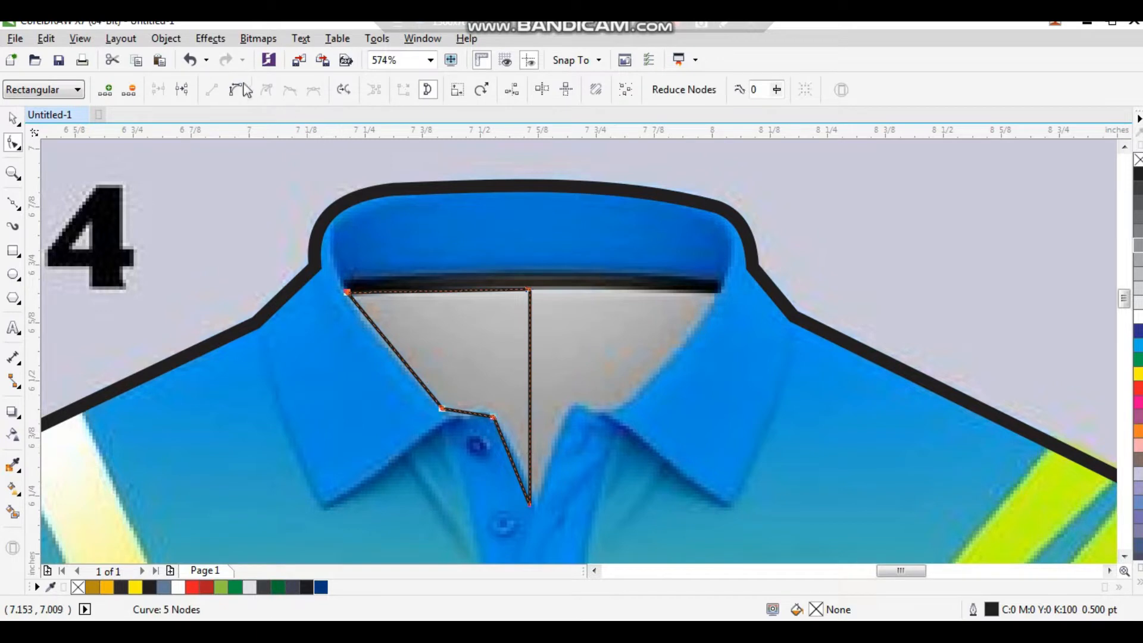
pyautogui.moveTo(451, 370); pyautogui.dragTo(560, 478)
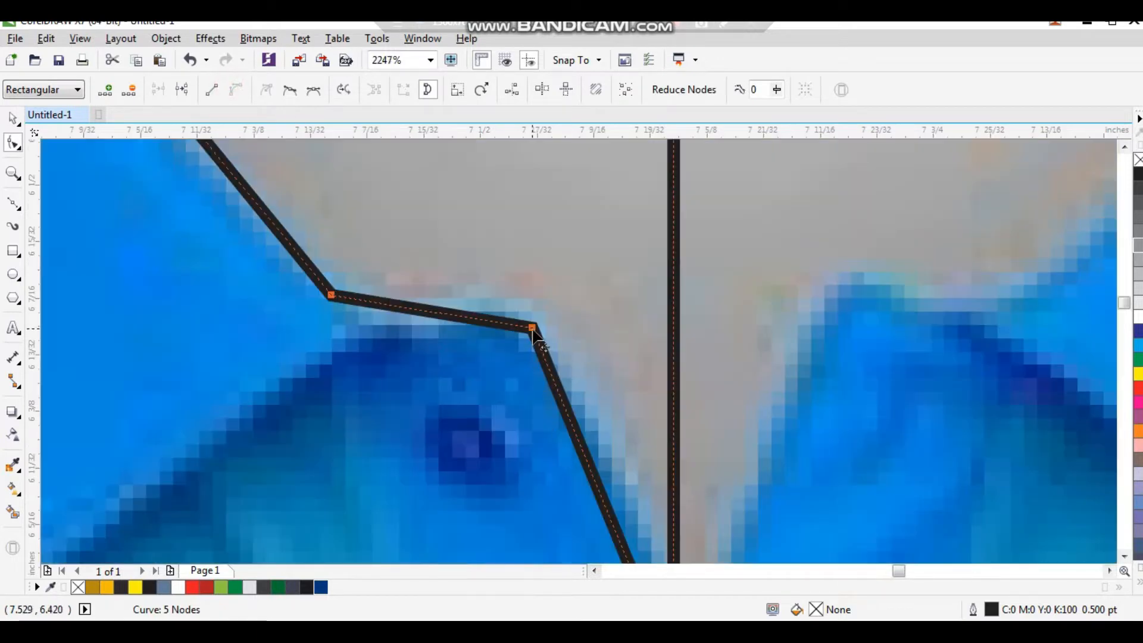
pyautogui.scroll(-3, 537, 369)
pyautogui.click(530, 353)
pyautogui.moveTo(553, 415); pyautogui.dragTo(568, 400)
pyautogui.moveTo(492, 344); pyautogui.dragTo(471, 361)
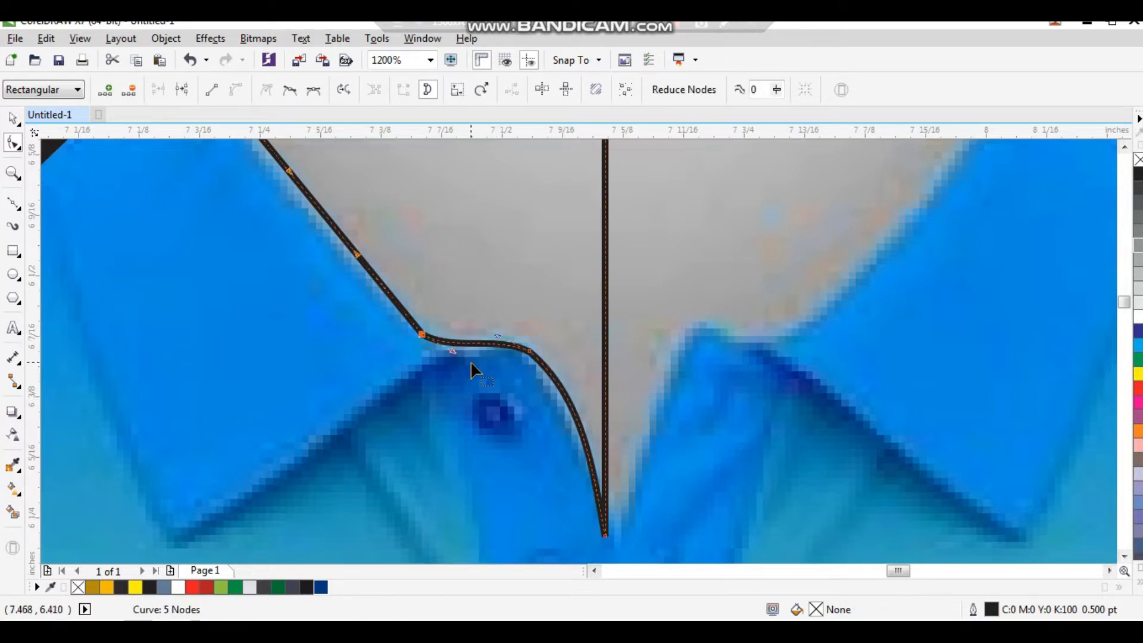
pyautogui.scroll(-2, 470, 361)
pyautogui.press('space')
pyautogui.scroll(2, 434, 345)
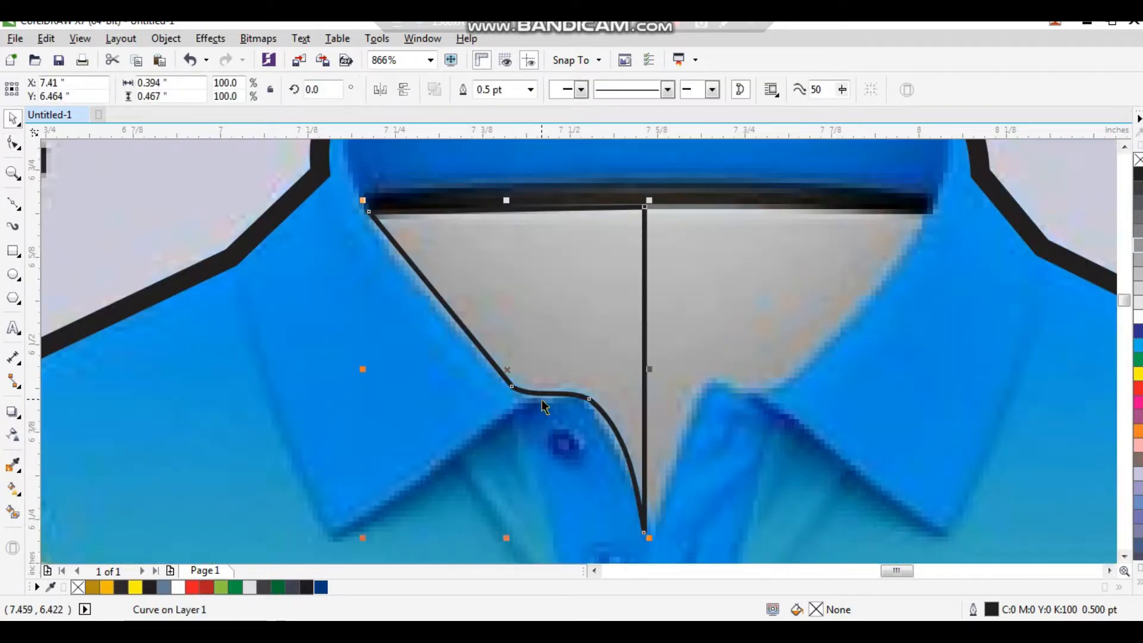
pyautogui.moveTo(434, 301); pyautogui.dragTo(415, 342)
# - Mirror a copy of the half neck opening across its centre line and weld both halves into one shape
pyautogui.moveTo(363, 369); pyautogui.dragTo(725, 357)
pyautogui.rightClick(725, 357)
pyautogui.keyDown('shift'); pyautogui.click(580, 304); pyautogui.keyUp('shift')
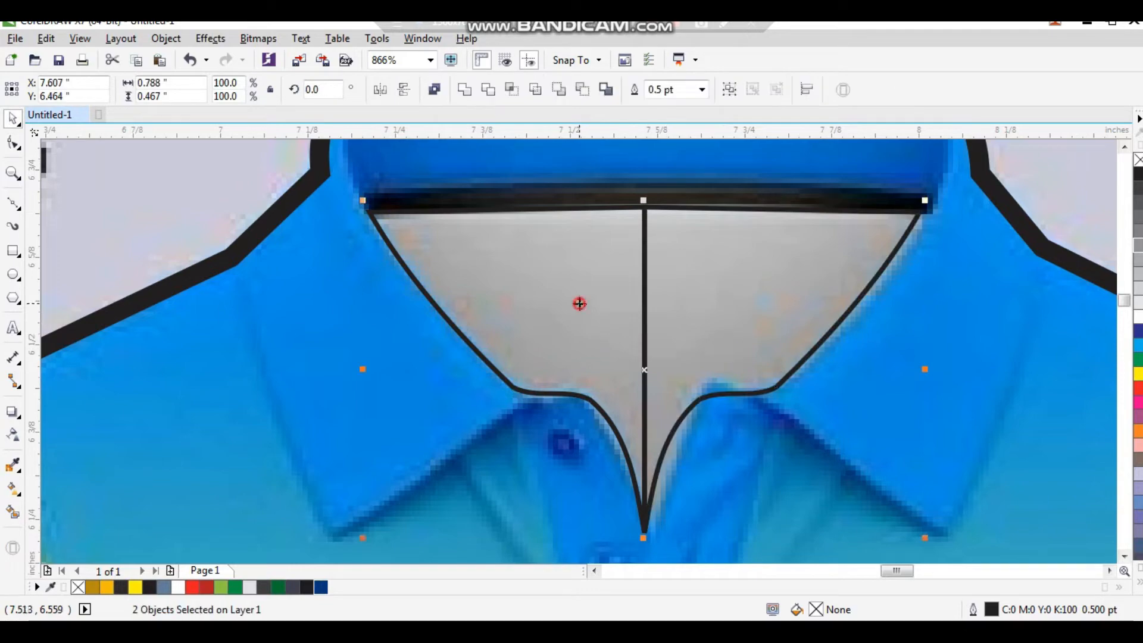
pyautogui.click(465, 90)
# - Move the welded neck opening 5 inches left onto the blank outline copy
pyautogui.scroll(-4, 671, 323)
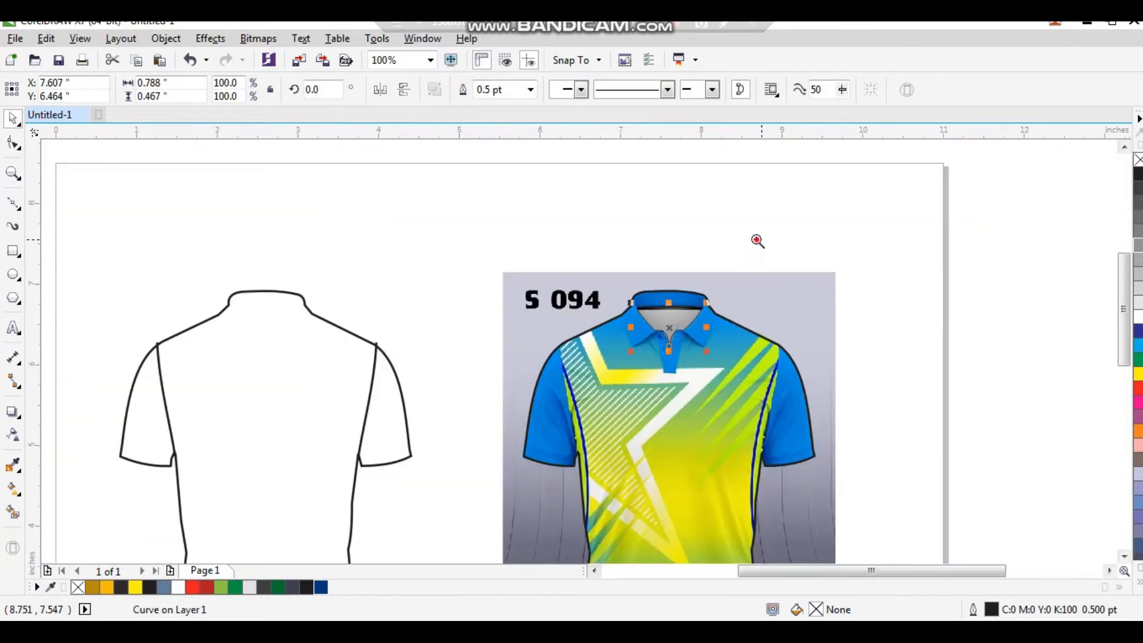
pyautogui.scroll(1, 400, 454)
pyautogui.press('Left')
pyautogui.click(405, 257)
# - Trace the outer collar flaps and button placket as one open line, about 1.18 by 0.75 in, from shoulder to shoulder
pyautogui.scroll(-2, 644, 322)
pyautogui.press('F2')
pyautogui.moveTo(622, 251); pyautogui.dragTo(759, 358)
pyautogui.moveTo(564, 437); pyautogui.dragTo(498, 455)
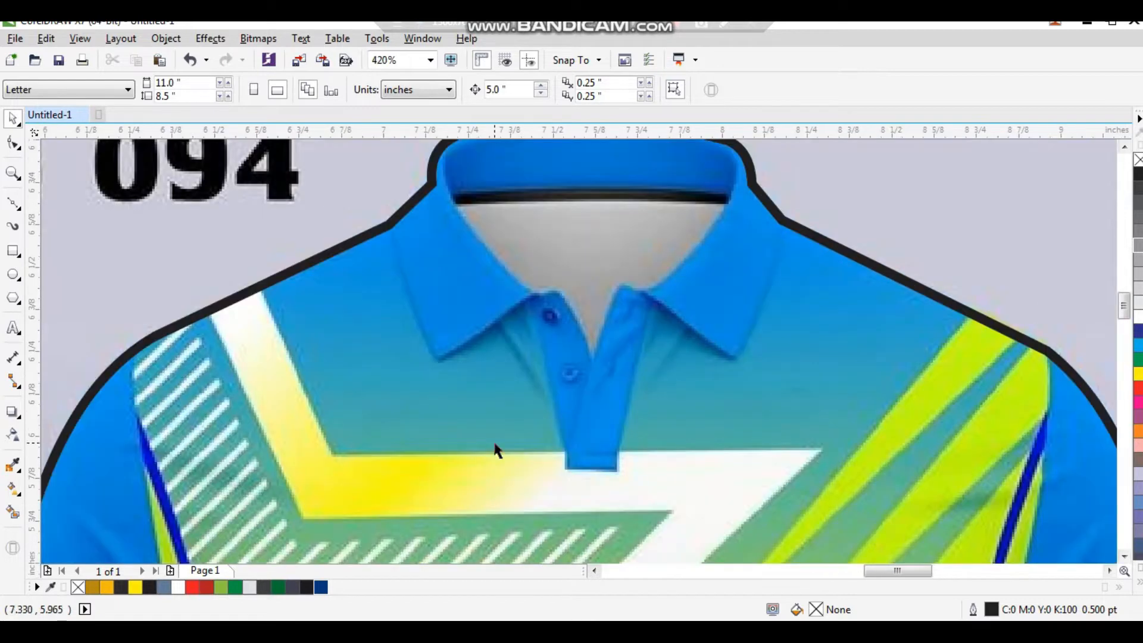
pyautogui.click(15, 203)
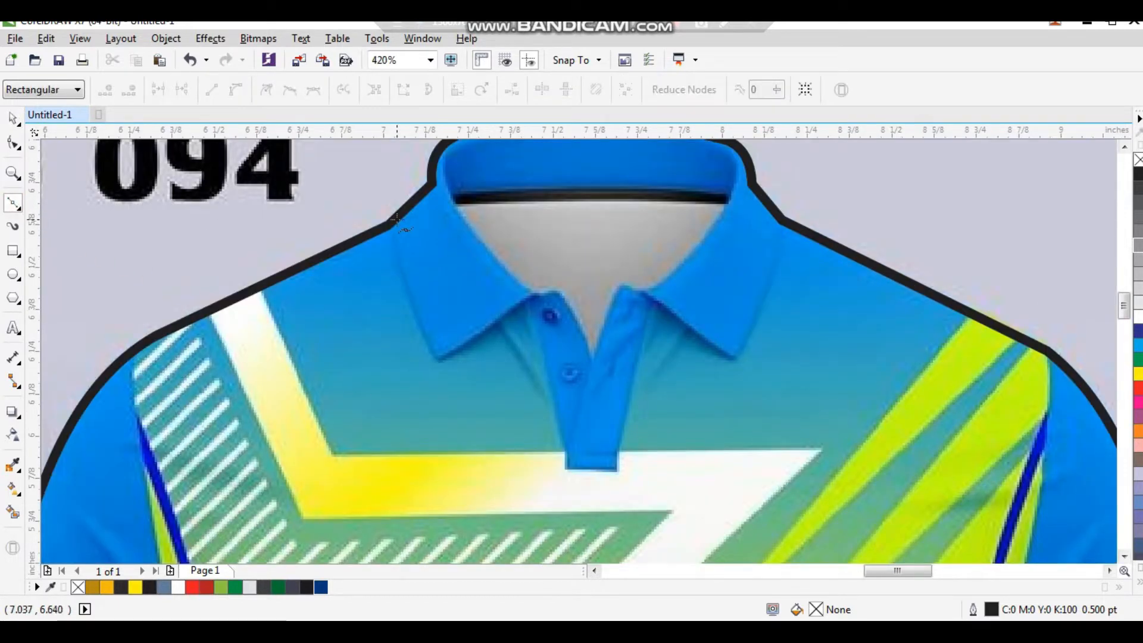
pyautogui.click(436, 359)
pyautogui.click(530, 298)
pyautogui.click(566, 469)
pyautogui.click(617, 468)
pyautogui.click(651, 296)
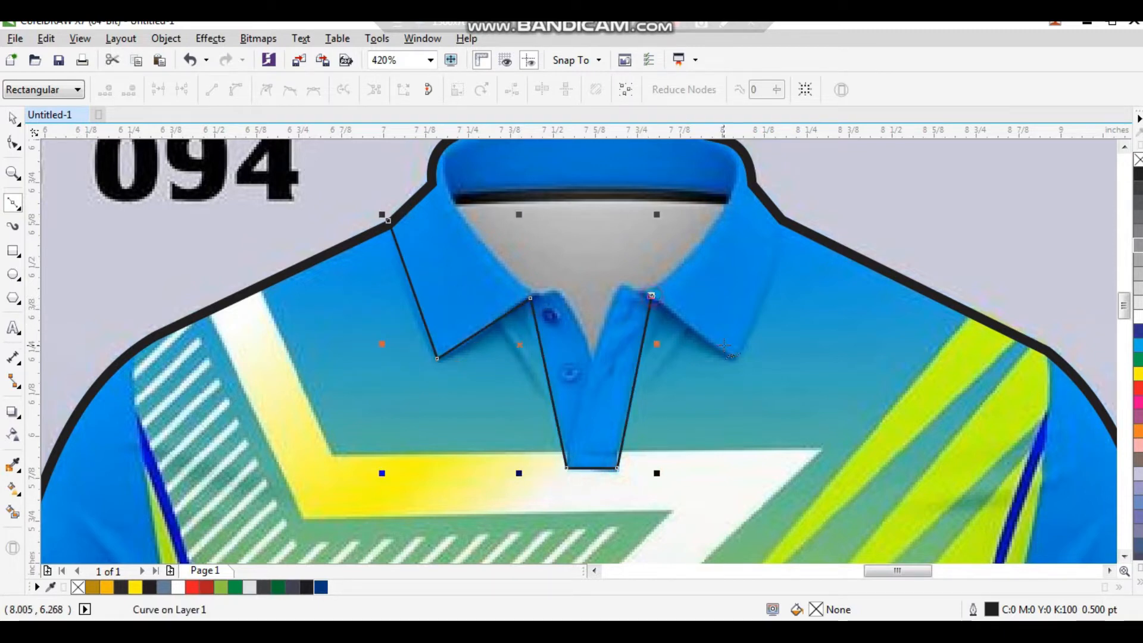
pyautogui.click(736, 358)
pyautogui.click(786, 214)
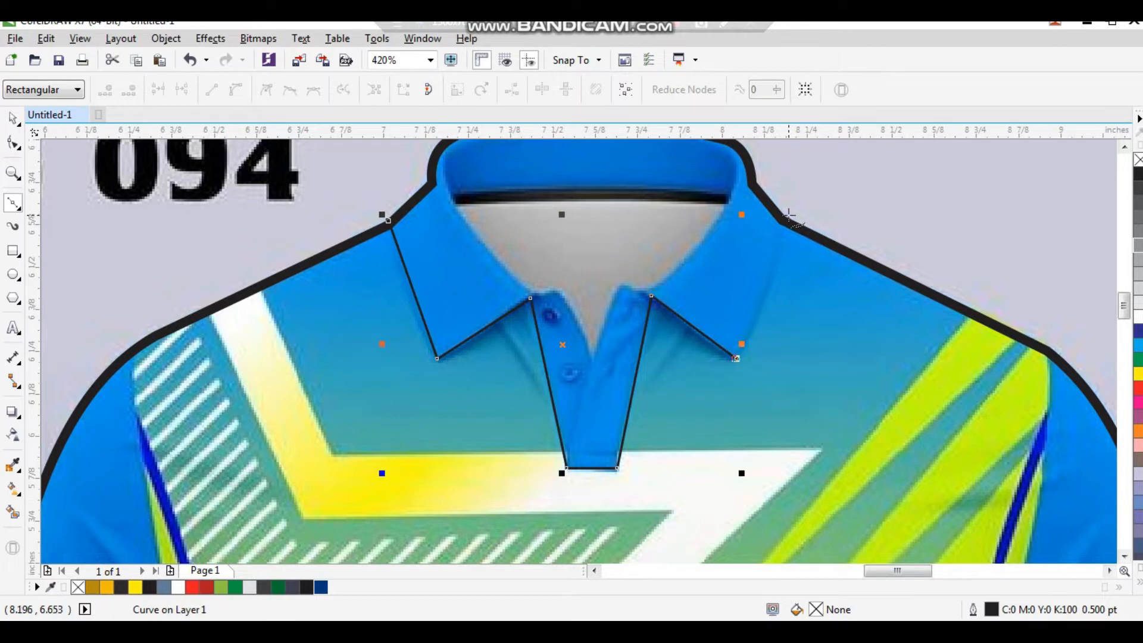
pyautogui.press('space')
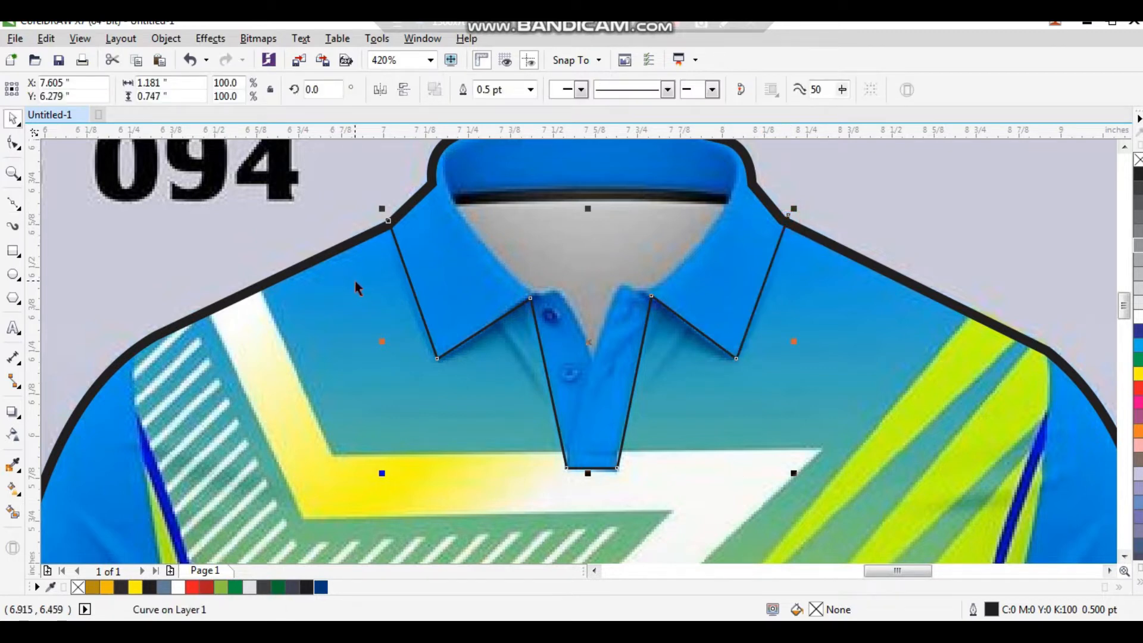
# - Convert the collar and placket line's segments to curves and bend the collar flaps' outer edges slightly outward
pyautogui.press('F10')
pyautogui.moveTo(326, 161); pyautogui.dragTo(774, 502)
pyautogui.click(236, 90)
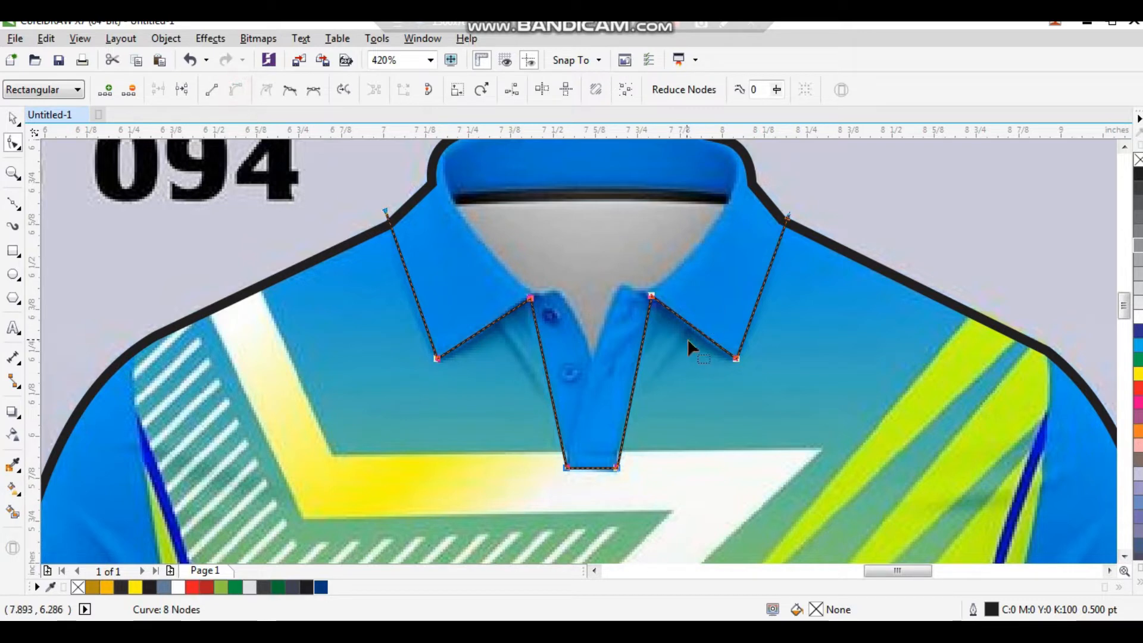
pyautogui.click(484, 331)
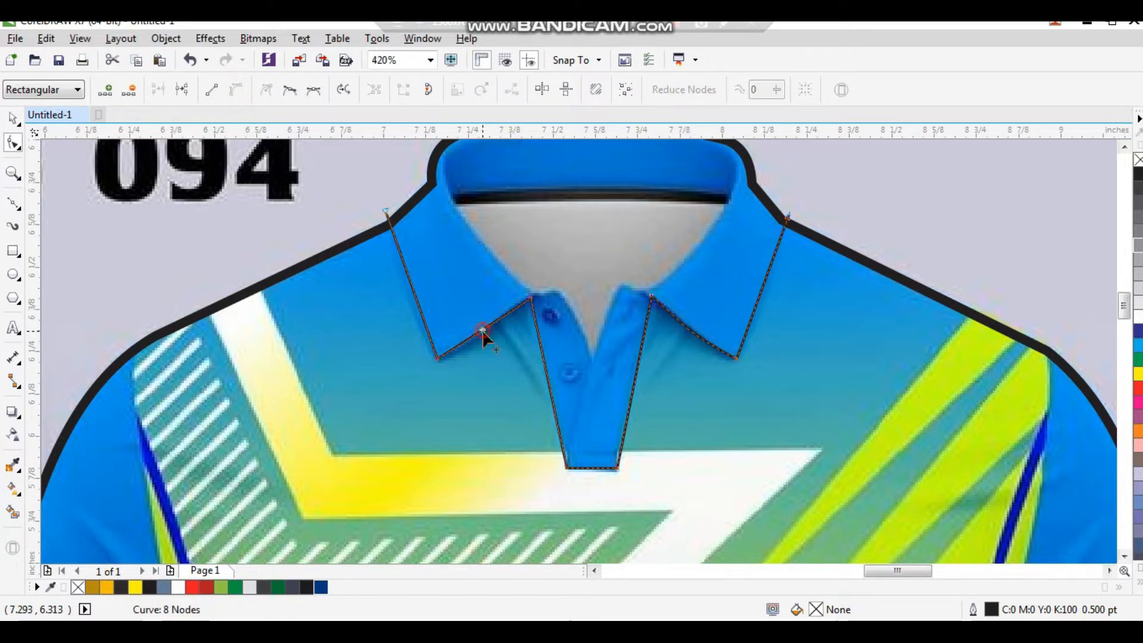
pyautogui.moveTo(406, 270); pyautogui.dragTo(403, 275)
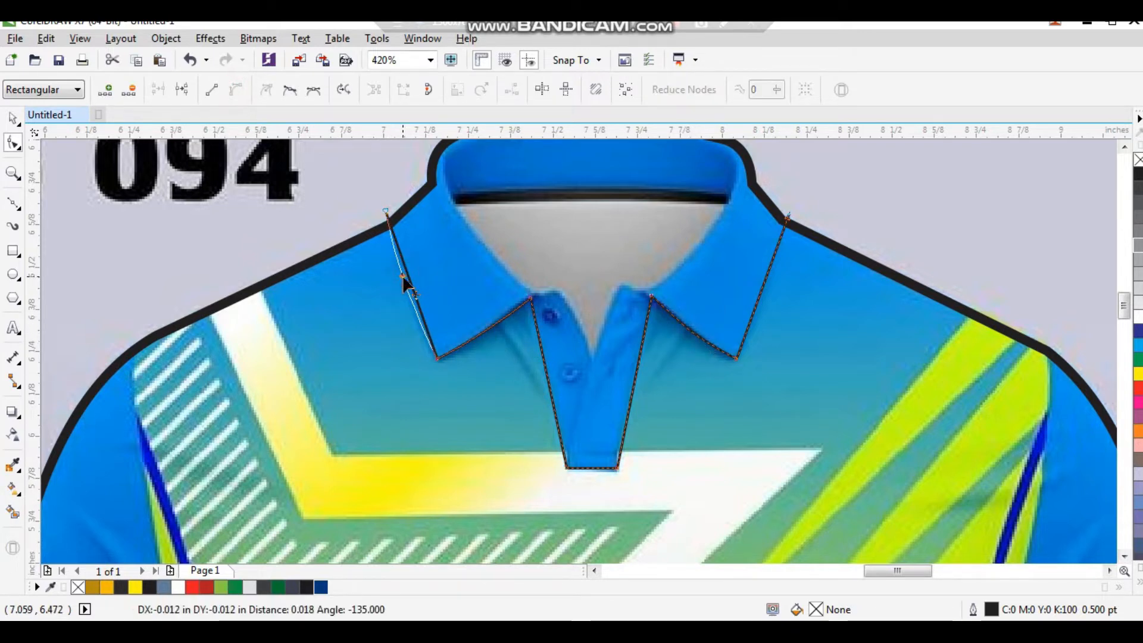
pyautogui.moveTo(766, 277); pyautogui.dragTo(769, 278)
pyautogui.press('F3')
pyautogui.press('F2')
pyautogui.moveTo(795, 221); pyautogui.dragTo(517, 424)
pyautogui.press('space')
pyautogui.press('F2')
pyautogui.moveTo(448, 328); pyautogui.dragTo(628, 570)
pyautogui.press('F3')
pyautogui.press('F2')
pyautogui.moveTo(676, 270); pyautogui.dragTo(533, 417)
pyautogui.hotkey('ctrl', 'z')
pyautogui.press('F3')
pyautogui.press('F3')
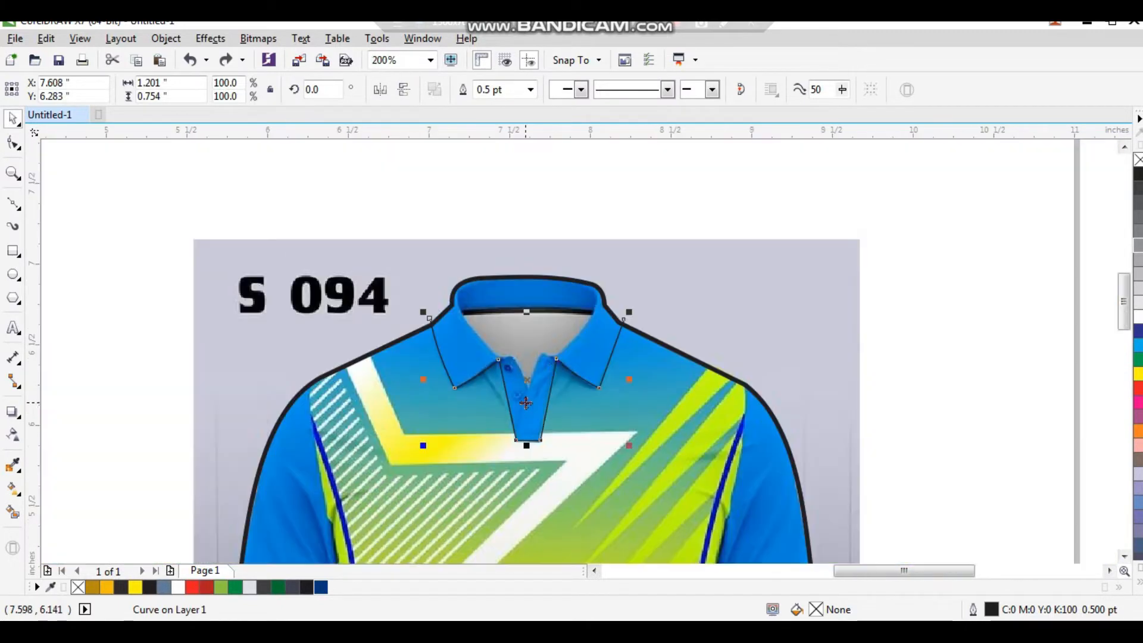
# - Move the collar and placket line 5 inches left onto the blank outline copy
pyautogui.press('F2')
pyautogui.moveTo(676, 263); pyautogui.dragTo(156, 501)
pyautogui.press('Left')
pyautogui.press('Down')
pyautogui.hotkey('ctrl', 'shift', 'z')
pyautogui.hotkey('ctrl', 'shift', 'z')
pyautogui.press('Escape')
# - Draw an open three-segment line about 0.99 in wide inside the outline copy's collar, between the two collar corners
pyautogui.scroll(-3, 370, 263)
pyautogui.moveTo(140, 375); pyautogui.dragTo(562, 364)
pyautogui.scroll(-2, 371, 245)
pyautogui.scroll(4, 498, 259)
pyautogui.click(13, 203)
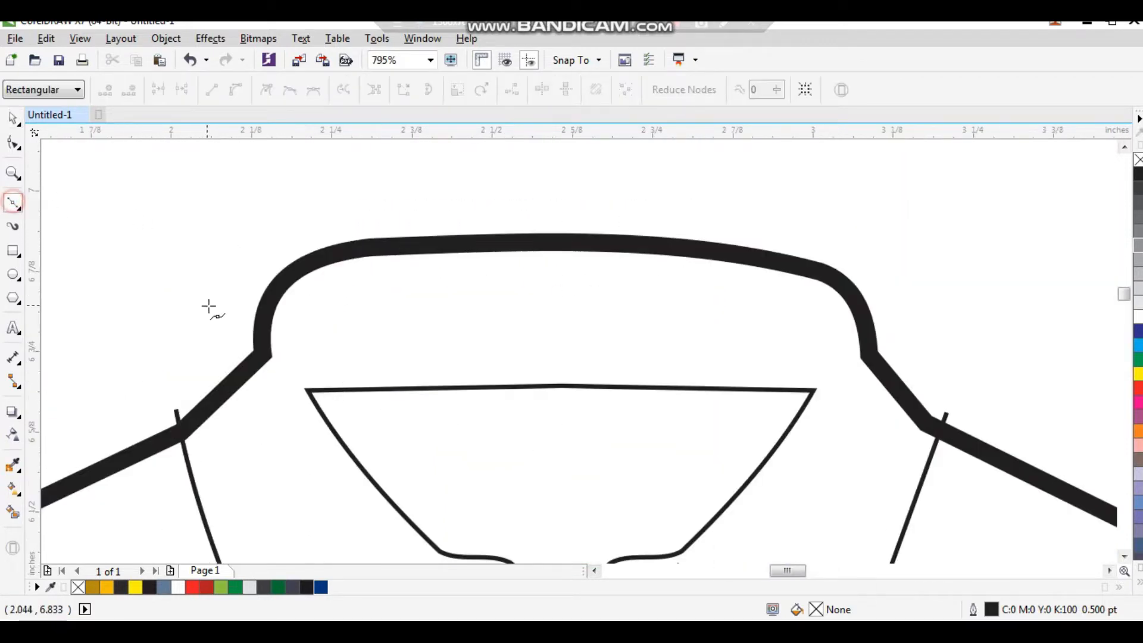
pyautogui.click(255, 355)
pyautogui.click(360, 283)
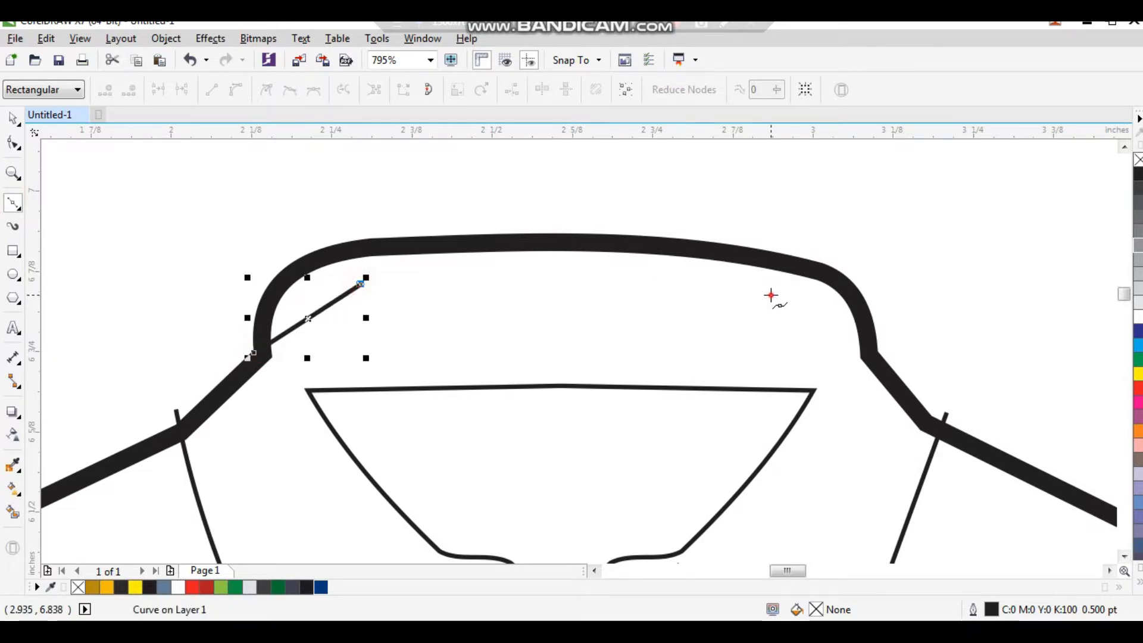
pyautogui.click(770, 295)
pyautogui.doubleClick(887, 355)
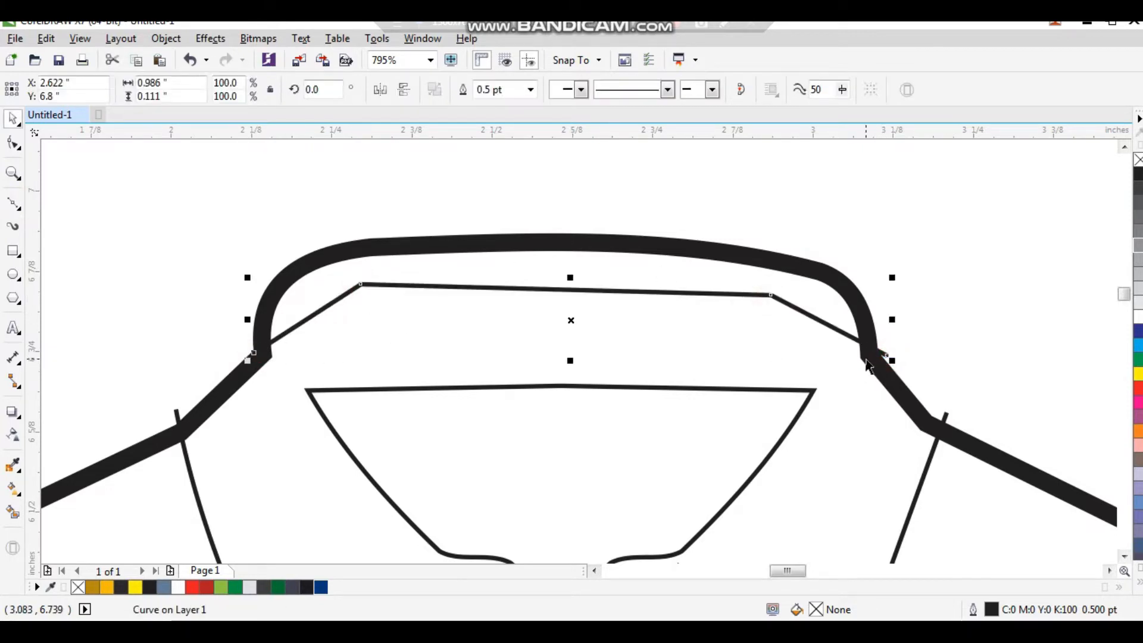
# - Adjust the inner collar line's right-hand end node, convert its segments to curves and bend them to echo the collar's top edge
pyautogui.press('F10')
pyautogui.moveTo(885, 356); pyautogui.dragTo(881, 363)
pyautogui.moveTo(954, 214); pyautogui.dragTo(259, 416)
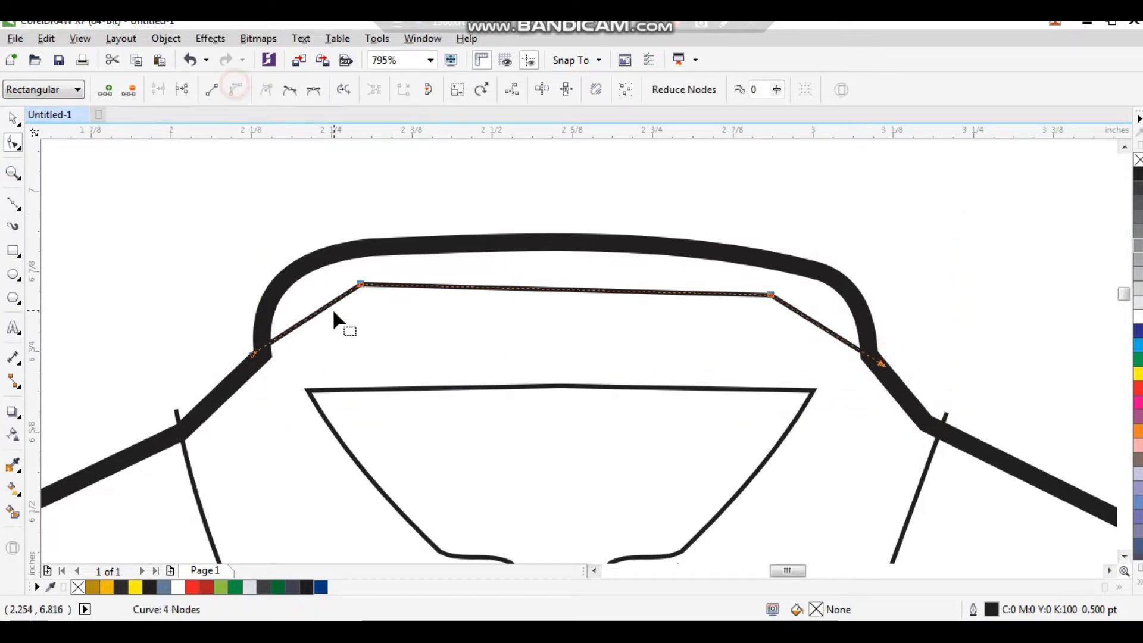
pyautogui.moveTo(331, 302); pyautogui.dragTo(322, 291)
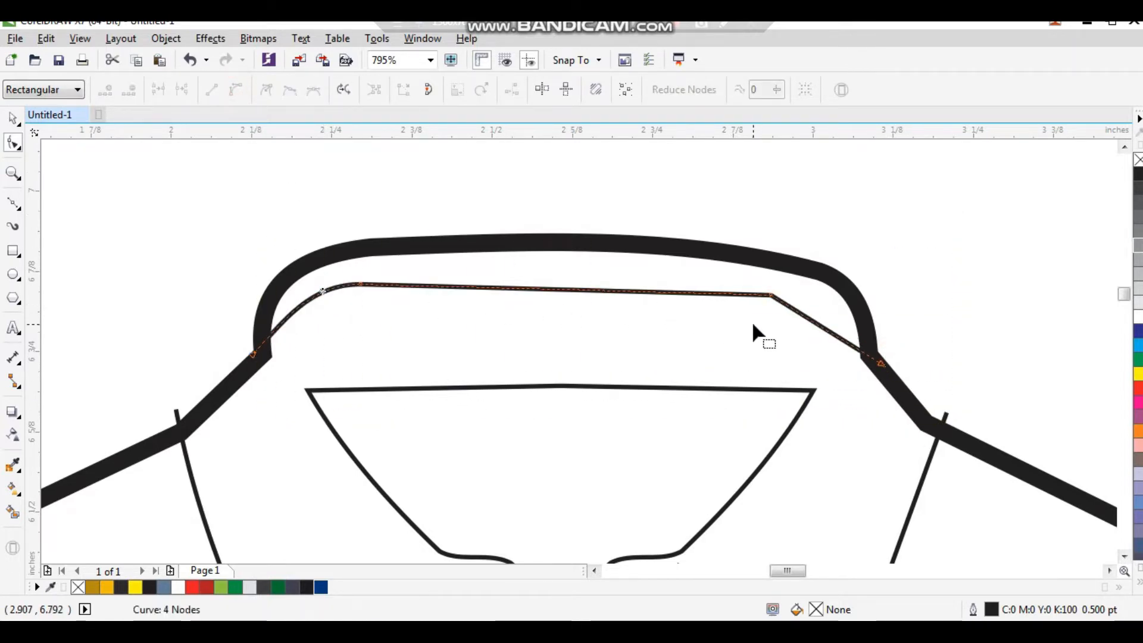
pyautogui.moveTo(806, 321); pyautogui.dragTo(813, 309)
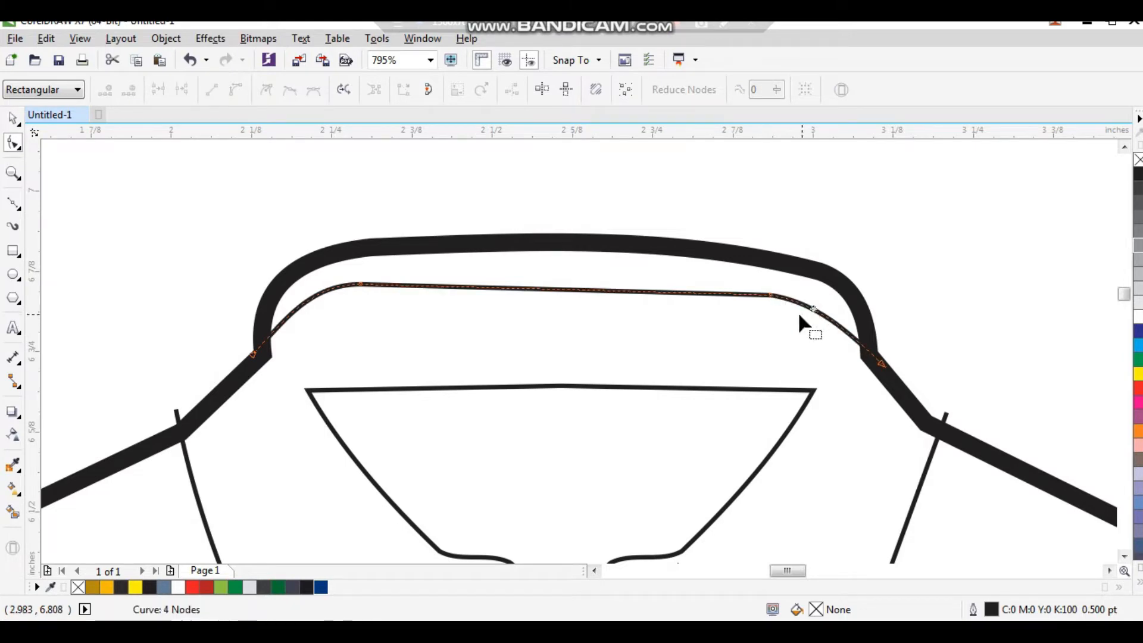
pyautogui.moveTo(550, 291); pyautogui.dragTo(557, 288)
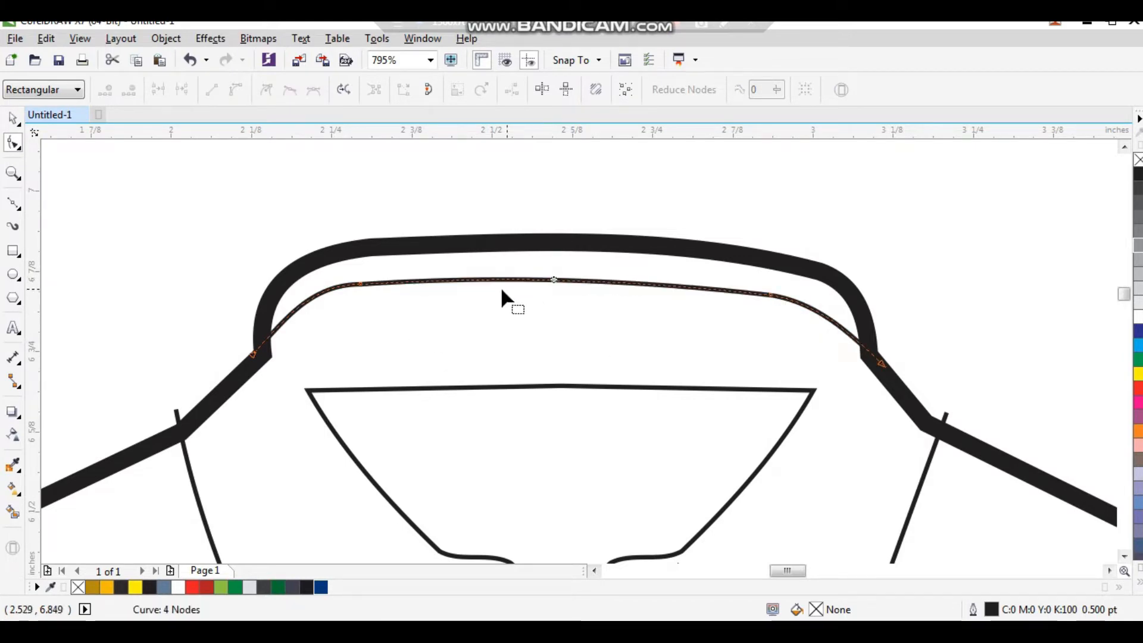
# - Draw a thin black-filled rectangle about 0.79 in wide and 0.049 in high across the outline copy's neck opening
pyautogui.scroll(-2, 505, 297)
pyautogui.press('space')
pyautogui.click(599, 242)
pyautogui.scroll(-2, 502, 342)
pyautogui.moveTo(447, 275); pyautogui.dragTo(625, 388)
pyautogui.scroll(3, 630, 296)
pyautogui.scroll(-2, 580, 291)
pyautogui.moveTo(423, 238); pyautogui.dragTo(671, 411)
pyautogui.moveTo(332, 208); pyautogui.dragTo(647, 309)
pyautogui.click(13, 251)
pyautogui.moveTo(172, 333); pyautogui.dragTo(956, 285)
pyautogui.click(1138, 174)
pyautogui.scroll(-5, 691, 265)
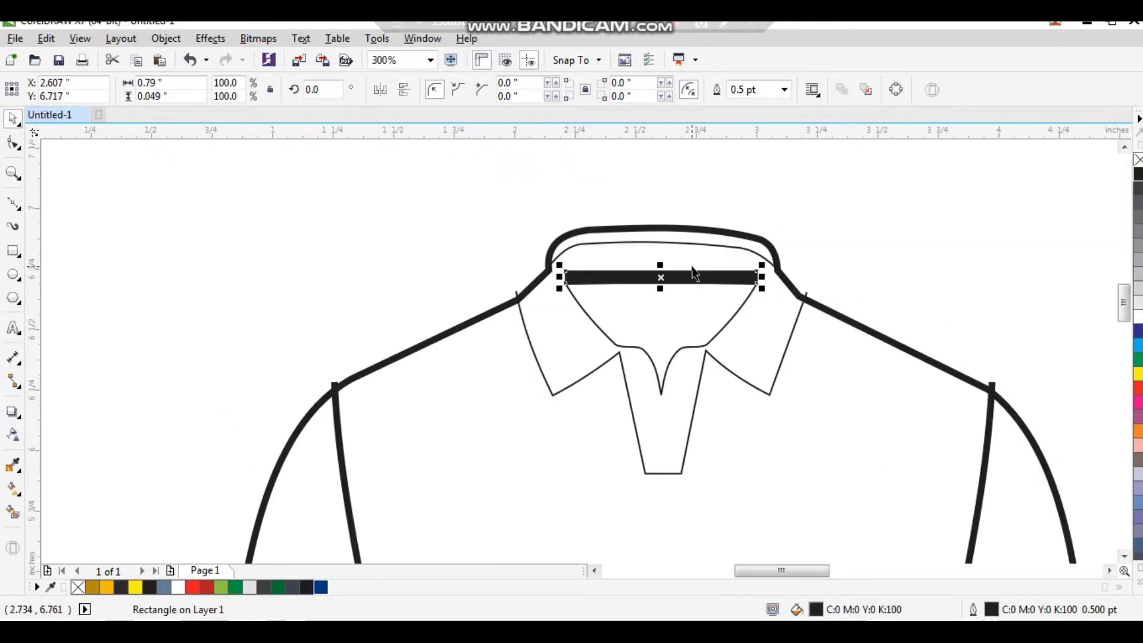
pyautogui.click(758, 202)
# - Trace the mockup's white-yellow star band along its outer edge, from the shoulder to the lower tip and out past the side seam
pyautogui.scroll(-1, 565, 207)
pyautogui.moveTo(565, 207); pyautogui.dragTo(1031, 559)
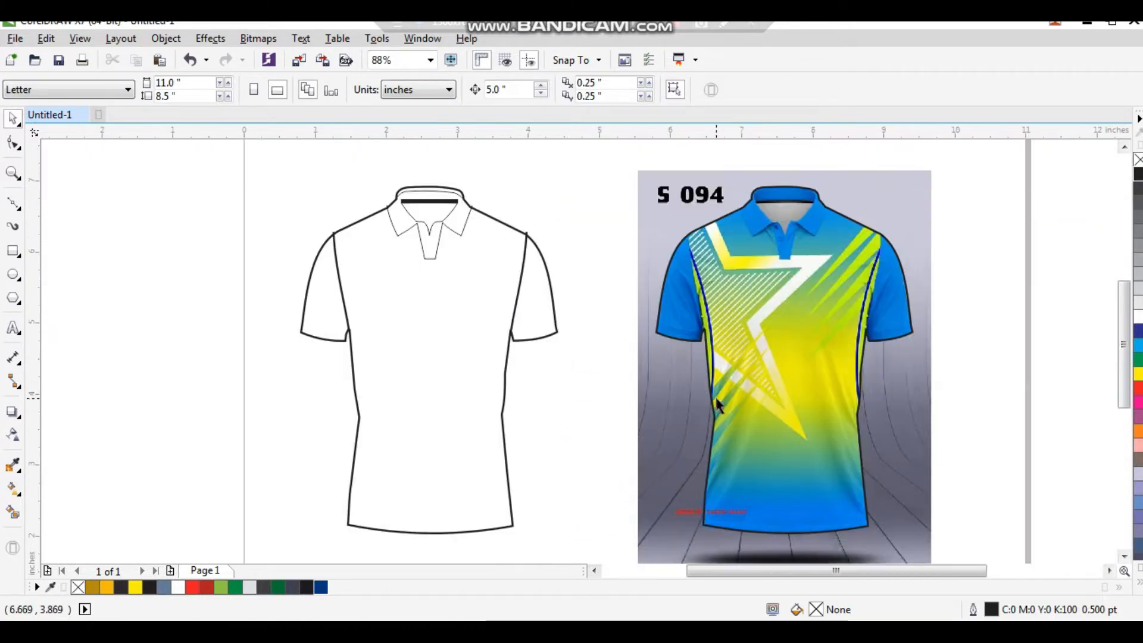
pyautogui.scroll(2, 780, 191)
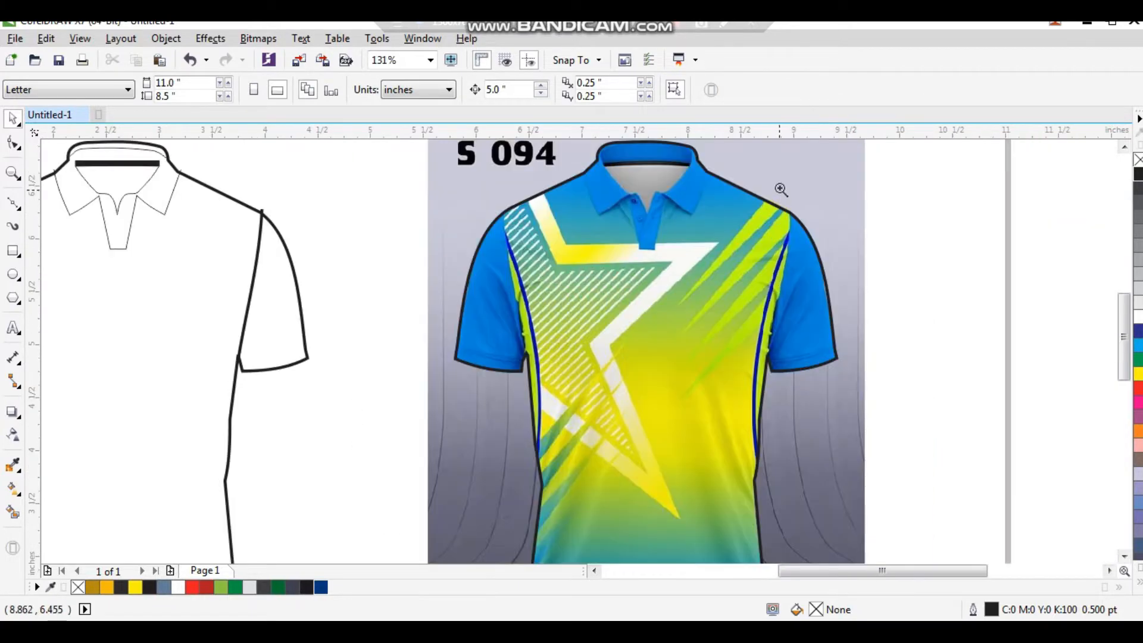
pyautogui.scroll(1, 434, 511)
pyautogui.click(14, 203)
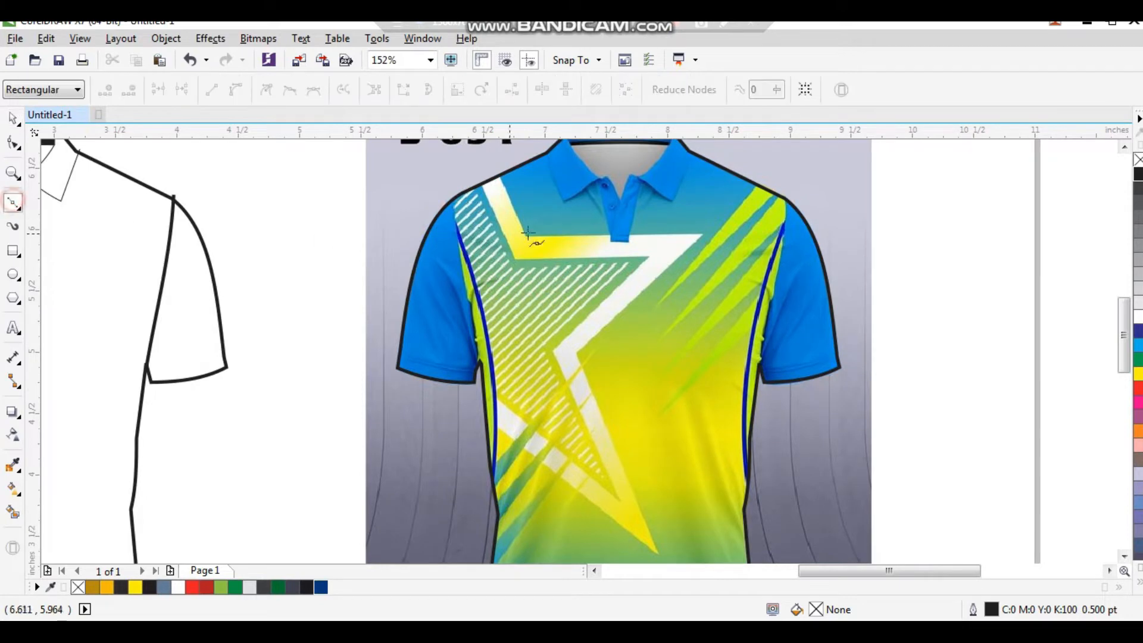
pyautogui.click(498, 172)
pyautogui.click(527, 236)
pyautogui.click(703, 234)
pyautogui.click(575, 352)
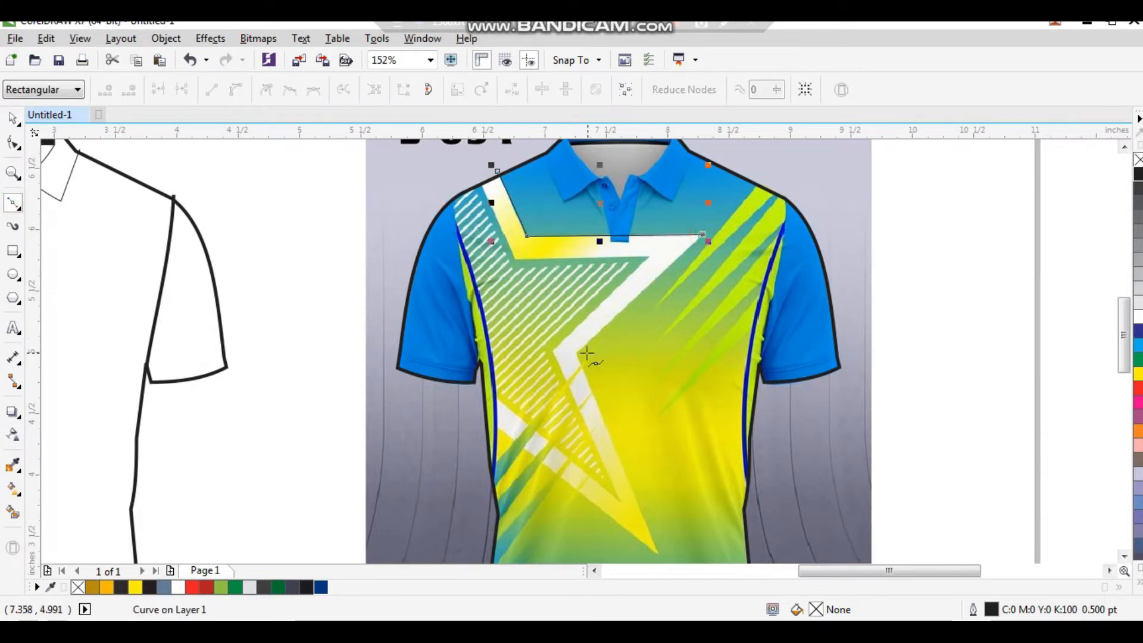
pyautogui.click(658, 553)
pyautogui.click(496, 427)
pyautogui.click(465, 403)
# - Continue the line along the star band's inner edge back up to the shoulder, making it about 1.93 in wide overall
pyautogui.click(495, 401)
pyautogui.click(618, 500)
pyautogui.click(554, 350)
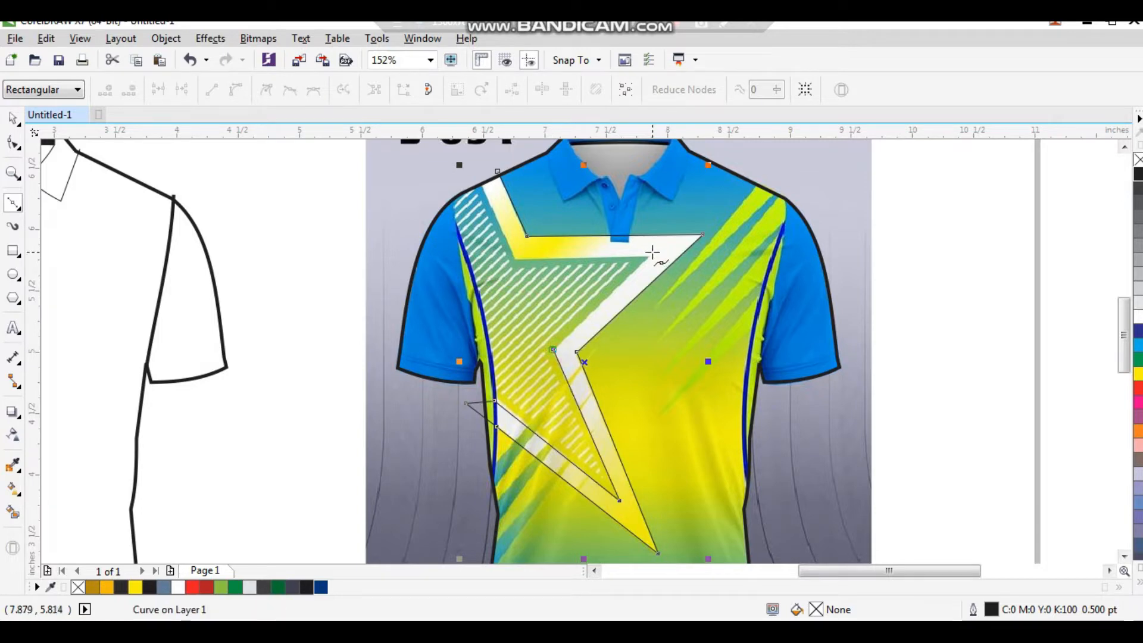
pyautogui.click(650, 257)
pyautogui.click(516, 257)
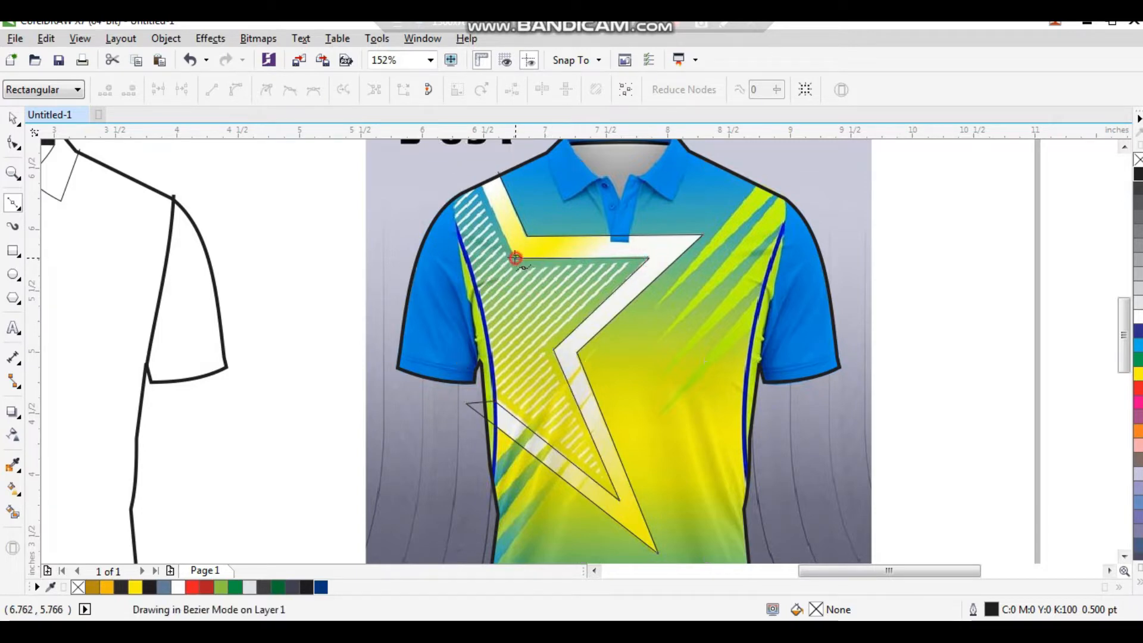
pyautogui.press('space')
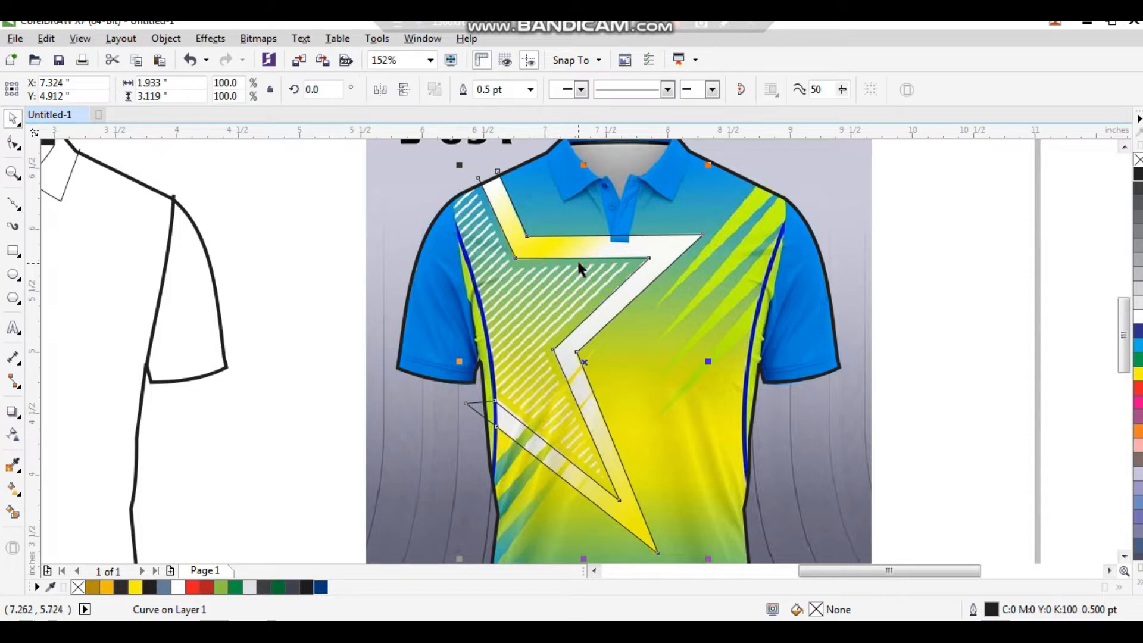
# - Move the traced star band 5 inches left onto the outline copy
pyautogui.scroll(-2, 602, 287)
pyautogui.moveTo(726, 191); pyautogui.dragTo(226, 472)
pyautogui.press('Left')
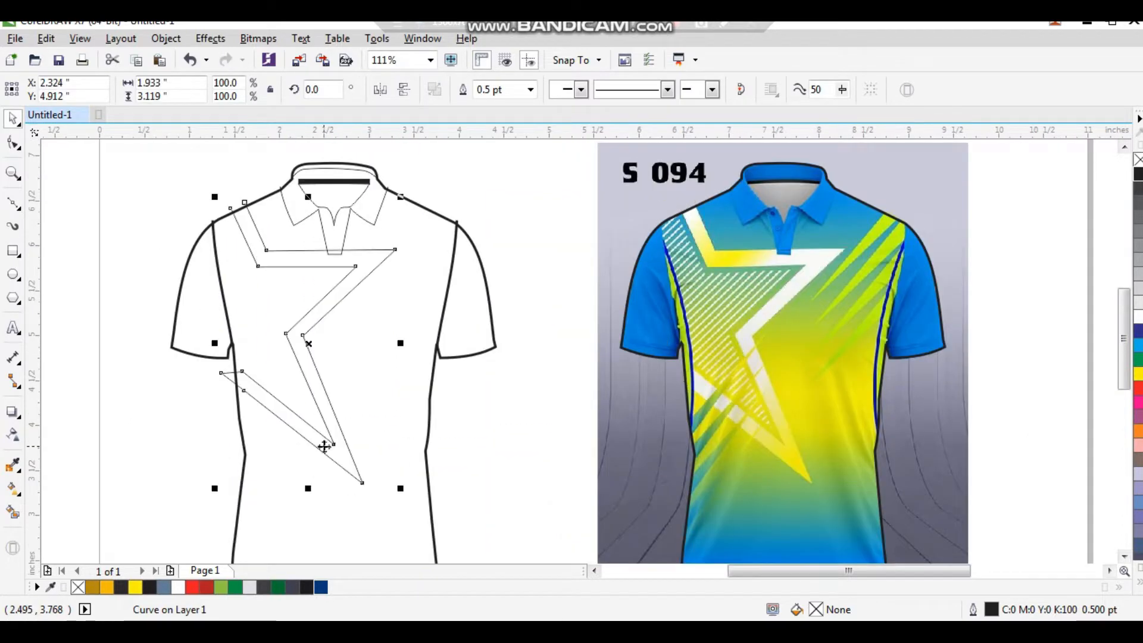
pyautogui.click(219, 453)
# - Trace the striped area's border inside the star from shoulder to side seam, about 1.27 in wide and 2.43 in high
pyautogui.scroll(-2, 405, 374)
pyautogui.scroll(2, 643, 447)
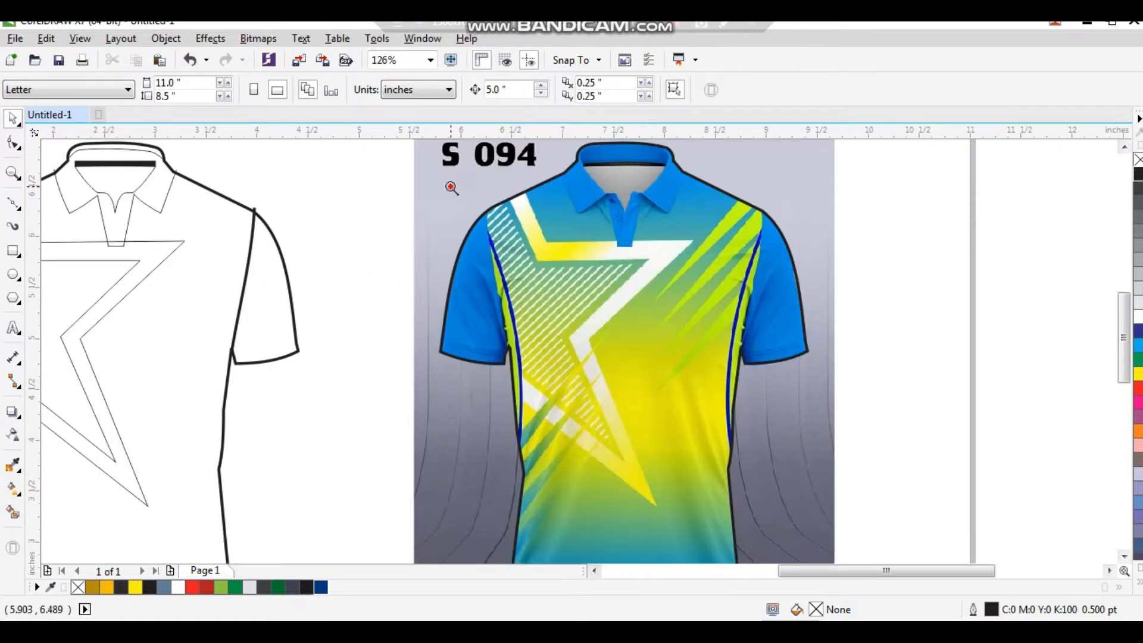
pyautogui.scroll(1, 701, 467)
pyautogui.click(14, 203)
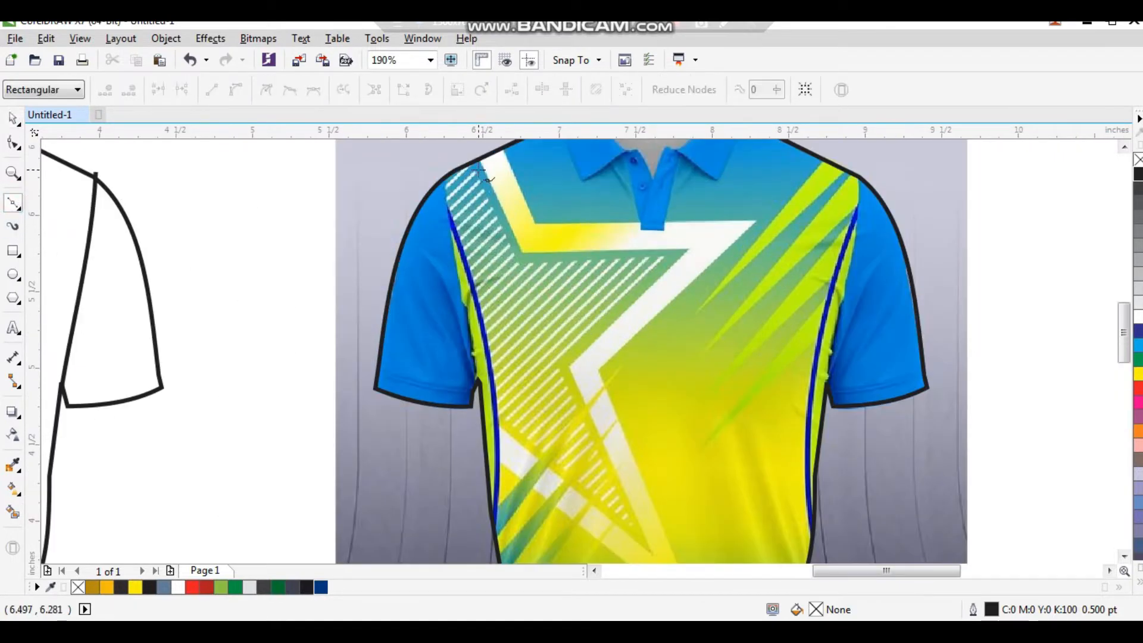
pyautogui.click(468, 159)
pyautogui.click(513, 262)
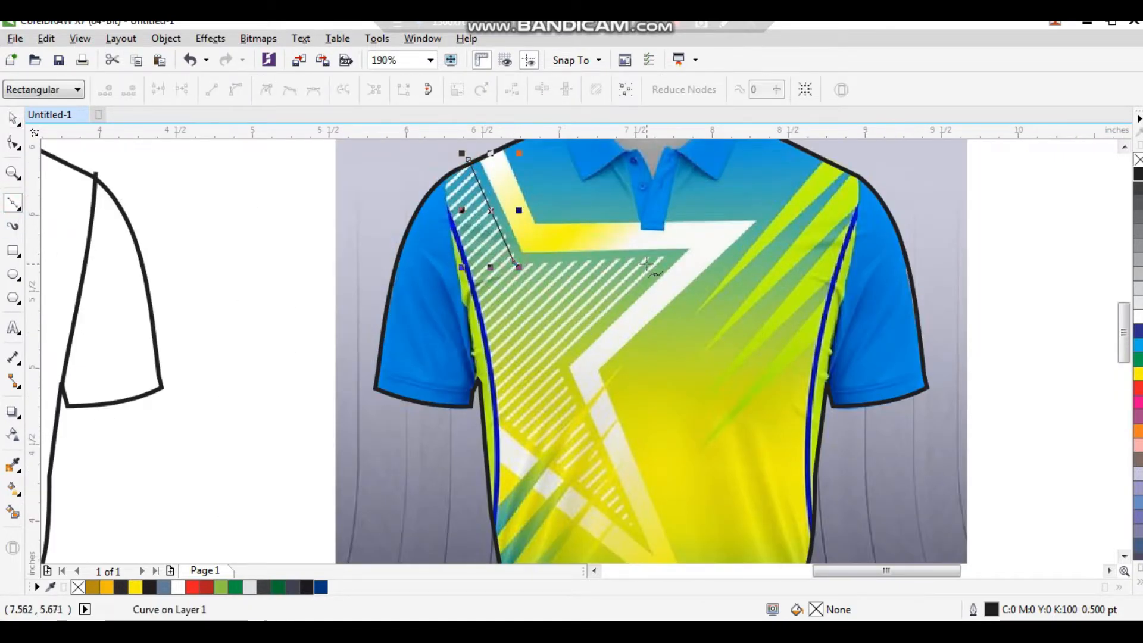
pyautogui.moveTo(663, 257); pyautogui.dragTo(663, 257)
pyautogui.click(554, 366)
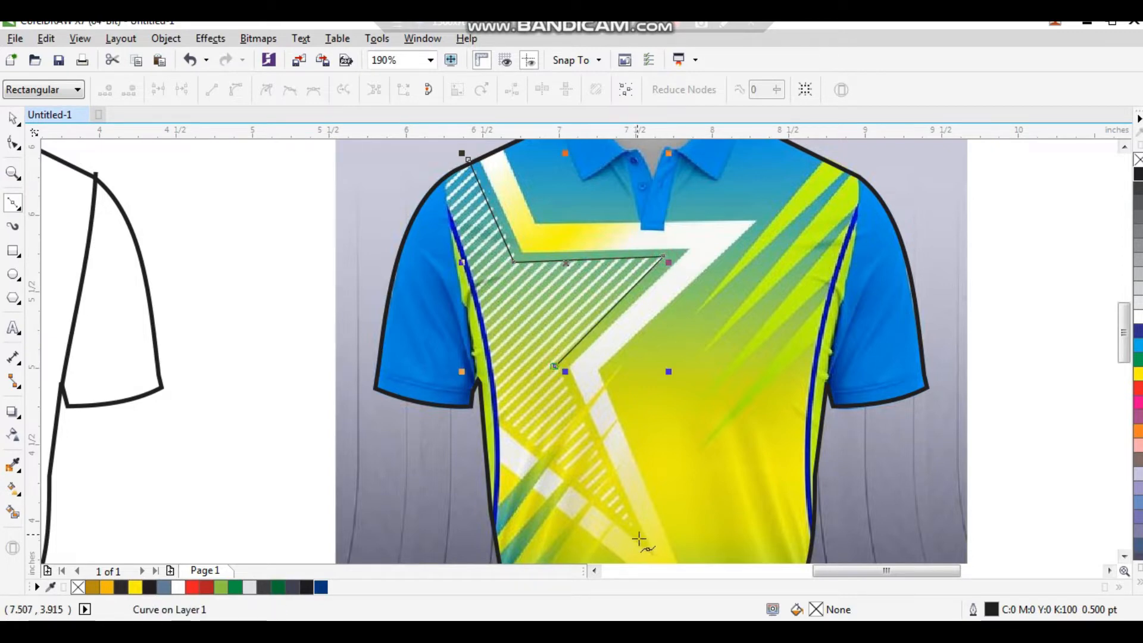
pyautogui.click(637, 530)
pyautogui.click(488, 411)
pyautogui.press('space')
# - Move the striped area's border line 5 inches left onto the outline copy
pyautogui.press('F3')
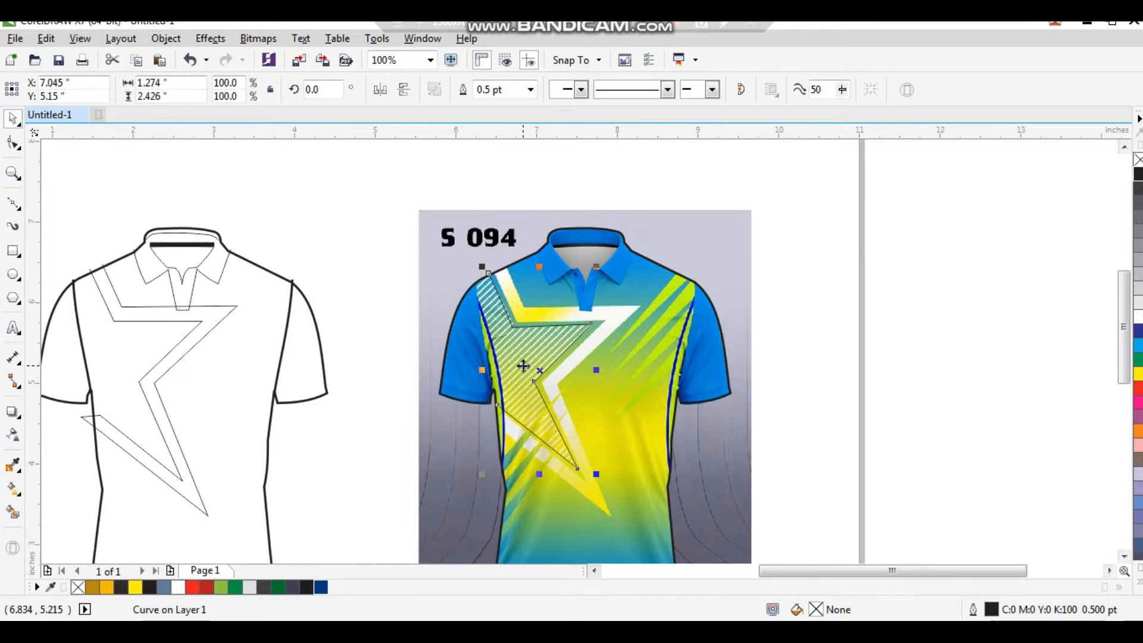
pyautogui.press('Left')
pyautogui.click(357, 240)
# - Trace the upper two green spikes at the mockup's right-hand shoulder, extending their wide ends past the sleeve seam
pyautogui.press('F2')
pyautogui.moveTo(354, 242); pyautogui.dragTo(72, 475)
pyautogui.press('F3')
pyautogui.press('F2')
pyautogui.moveTo(278, 224); pyautogui.dragTo(830, 513)
pyautogui.press('F3')
pyautogui.press('F2')
pyautogui.moveTo(378, 230); pyautogui.dragTo(881, 563)
pyautogui.press('F2')
pyautogui.moveTo(888, 169); pyautogui.dragTo(519, 470)
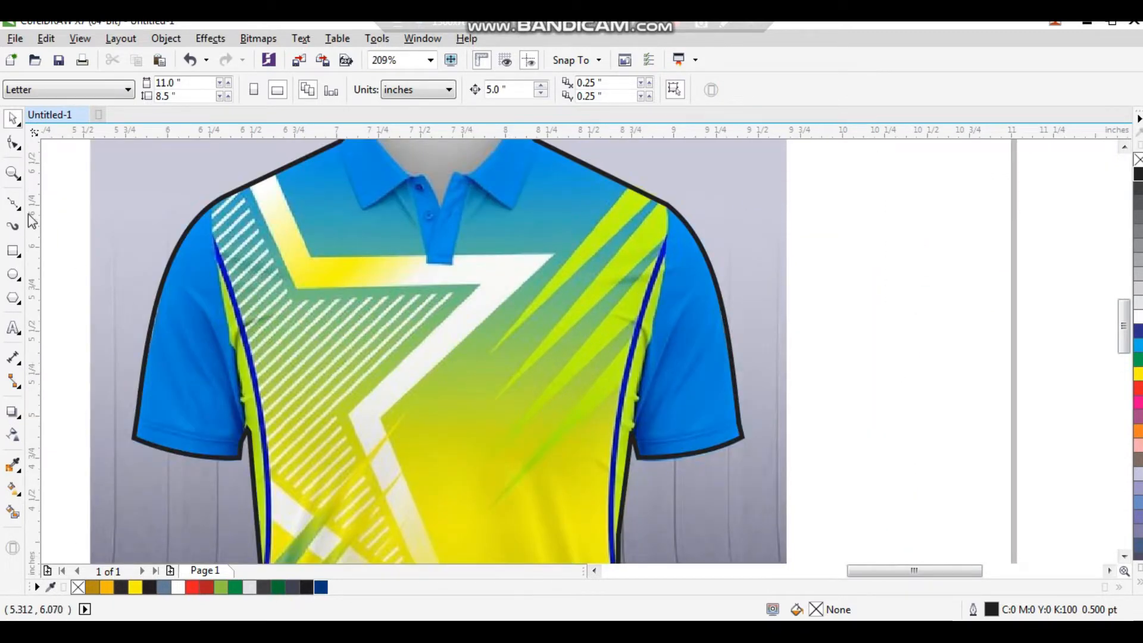
pyautogui.click(13, 202)
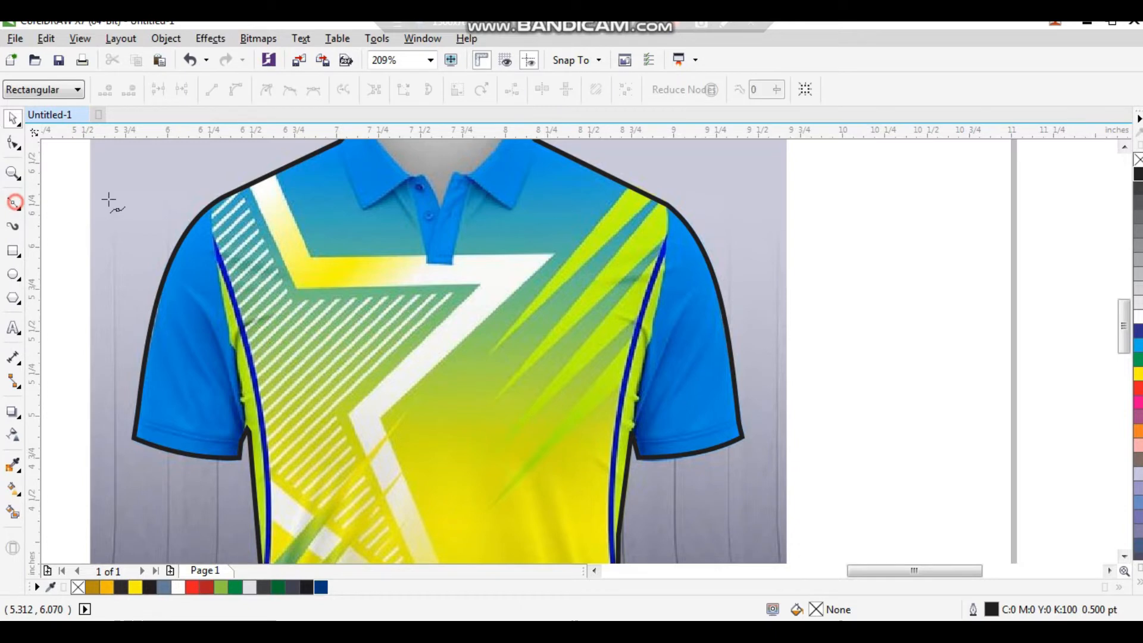
pyautogui.click(487, 355)
pyautogui.click(633, 179)
pyautogui.moveTo(654, 192); pyautogui.dragTo(682, 184)
pyautogui.click(492, 401)
pyautogui.moveTo(666, 238); pyautogui.dragTo(718, 225)
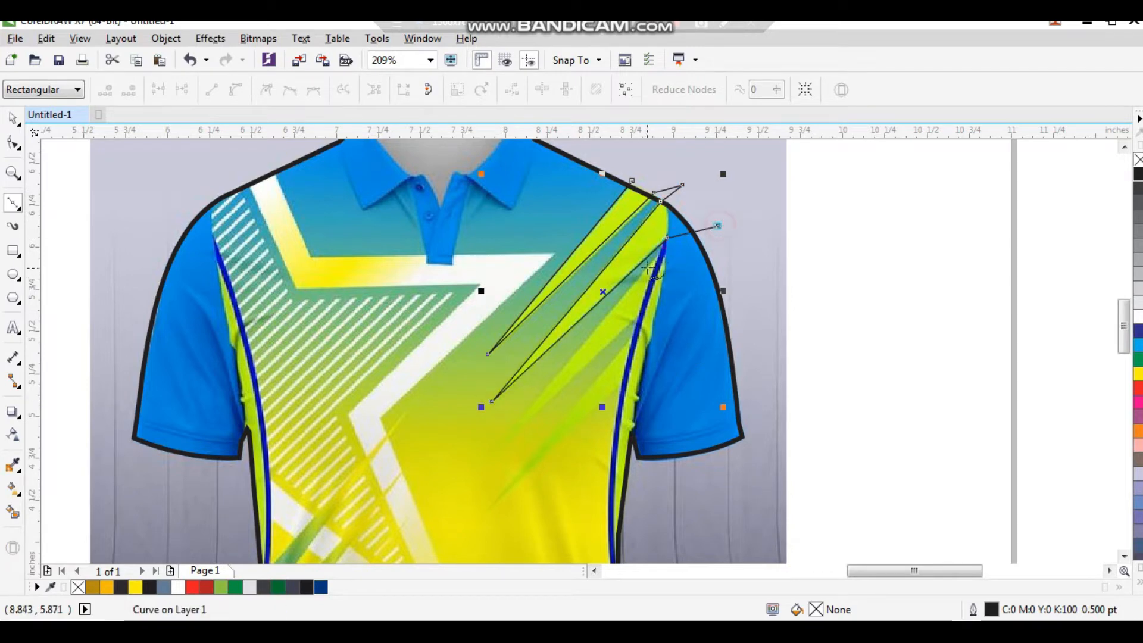
# - Continue the same line around the lower two green spikes, ending it past the sleeve seam
pyautogui.click(661, 255)
pyautogui.click(504, 440)
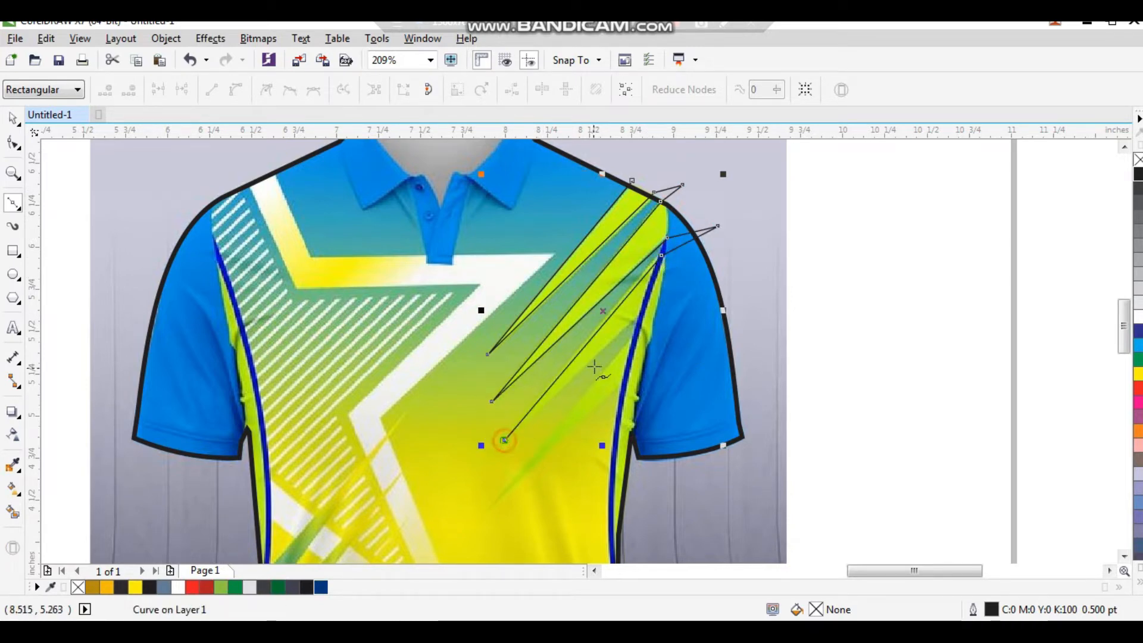
pyautogui.moveTo(638, 317); pyautogui.dragTo(689, 299)
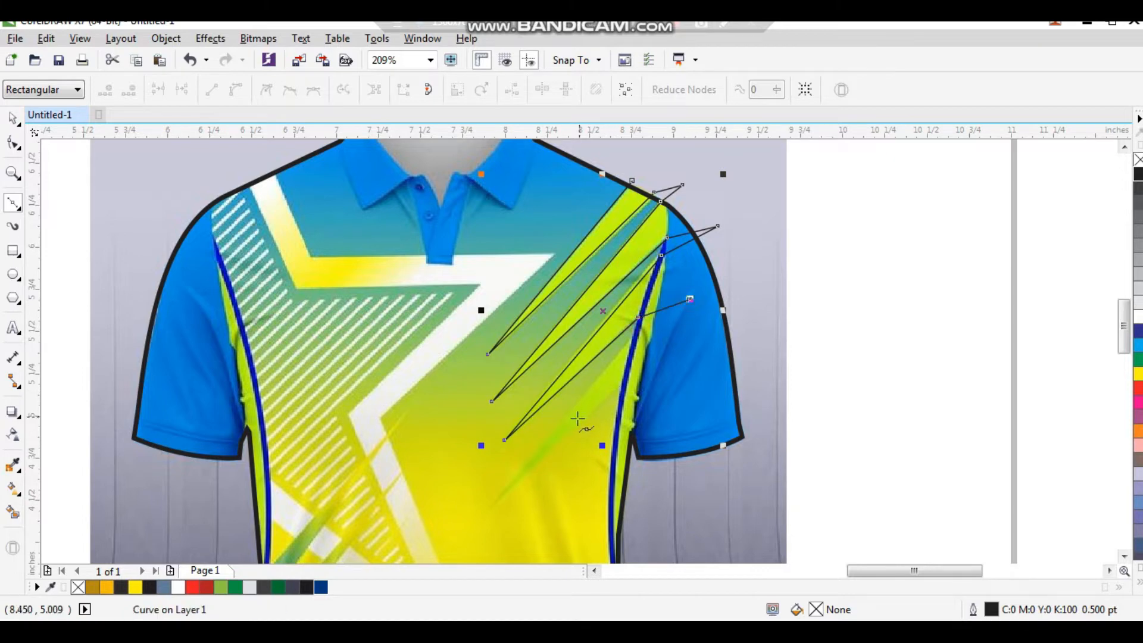
pyautogui.click(496, 502)
pyautogui.click(630, 387)
pyautogui.click(695, 347)
pyautogui.press('space')
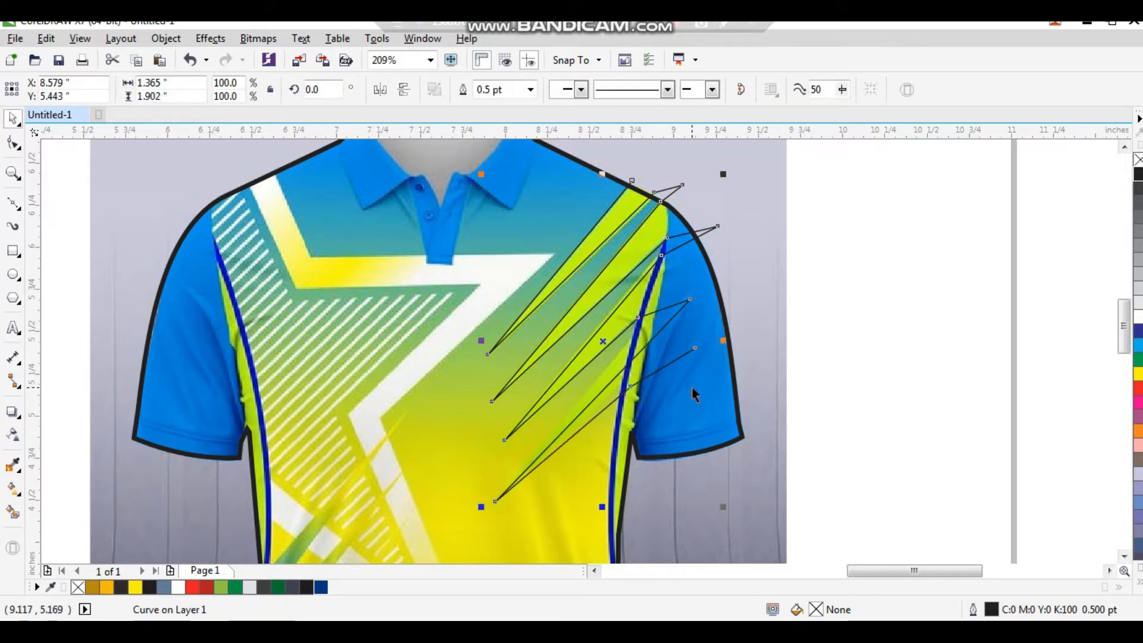
# - Adjust the nodes of the lower green spikes where they meet the sleeve seam
pyautogui.press('F10')
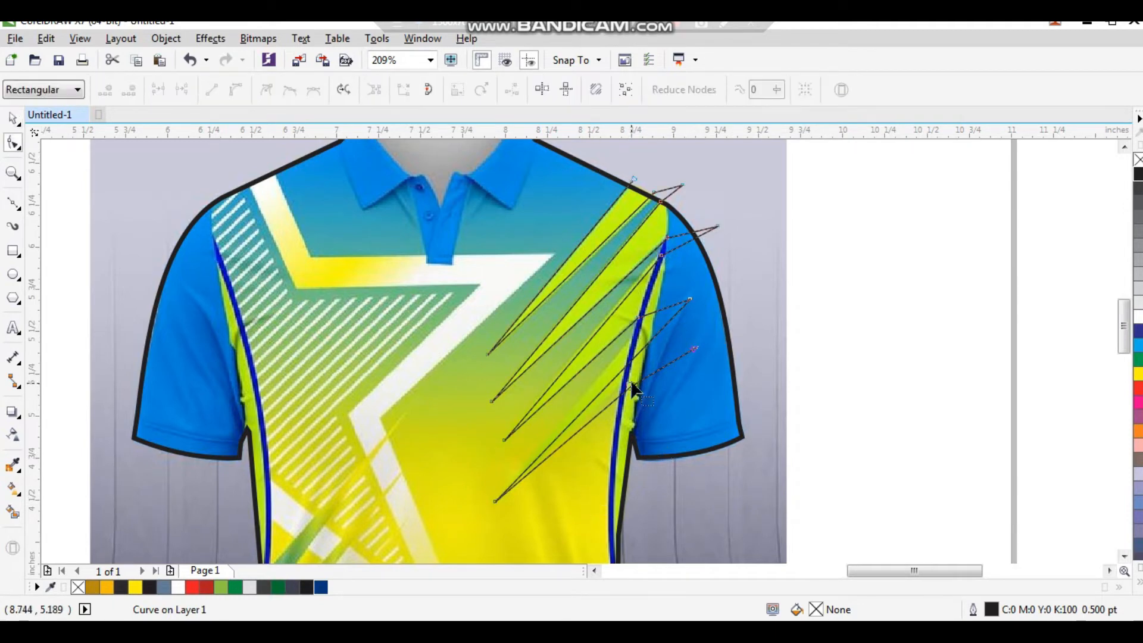
pyautogui.moveTo(655, 333); pyautogui.dragTo(638, 330)
pyautogui.moveTo(629, 397); pyautogui.dragTo(629, 379)
# - Move the traced green spikes 5 inches left onto the outline copy
pyautogui.press('space')
pyautogui.scroll(-4, 657, 422)
pyautogui.press('F2')
pyautogui.moveTo(713, 300); pyautogui.dragTo(351, 533)
pyautogui.press('Left')
pyautogui.click(471, 214)
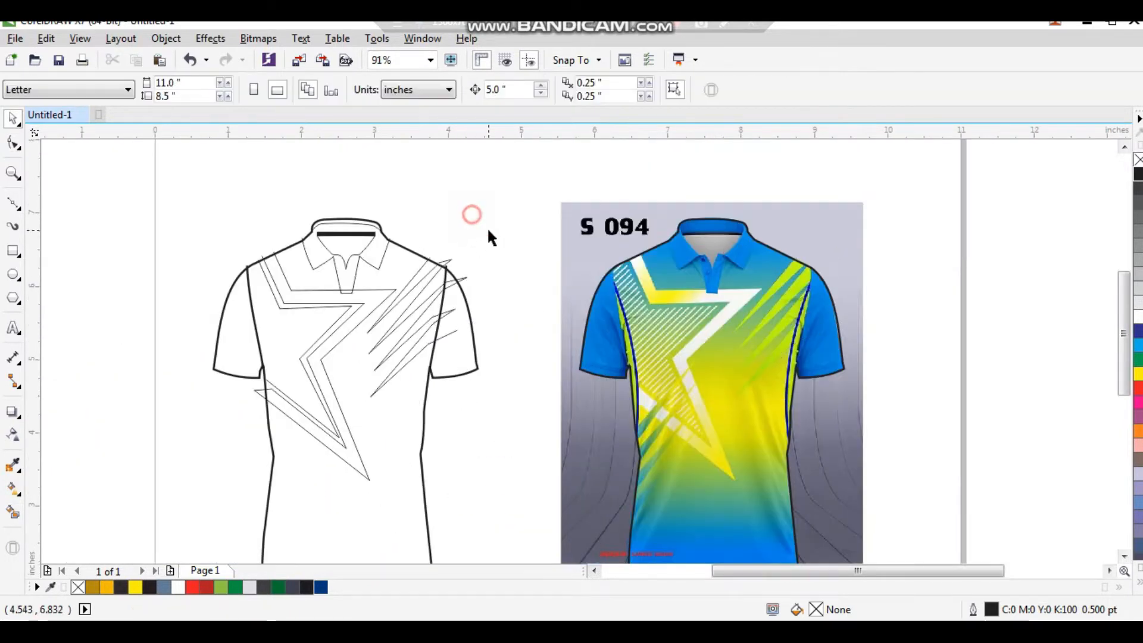
pyautogui.scroll(2, 470, 400)
pyautogui.moveTo(616, 307); pyautogui.dragTo(597, 302)
pyautogui.hotkey('ctrl', 'z')
pyautogui.click(719, 281)
# - Trace the first two teal spikes at the mockup's left-hand waist, extending their wide ends past the shirt's side edge
pyautogui.scroll(-1, 578, 309)
pyautogui.press('F2')
pyautogui.moveTo(436, 208); pyautogui.dragTo(921, 541)
pyautogui.moveTo(759, 453); pyautogui.dragTo(801, 510)
pyautogui.scroll(-2, 510, 402)
pyautogui.press('F2')
pyautogui.moveTo(490, 227); pyautogui.dragTo(269, 473)
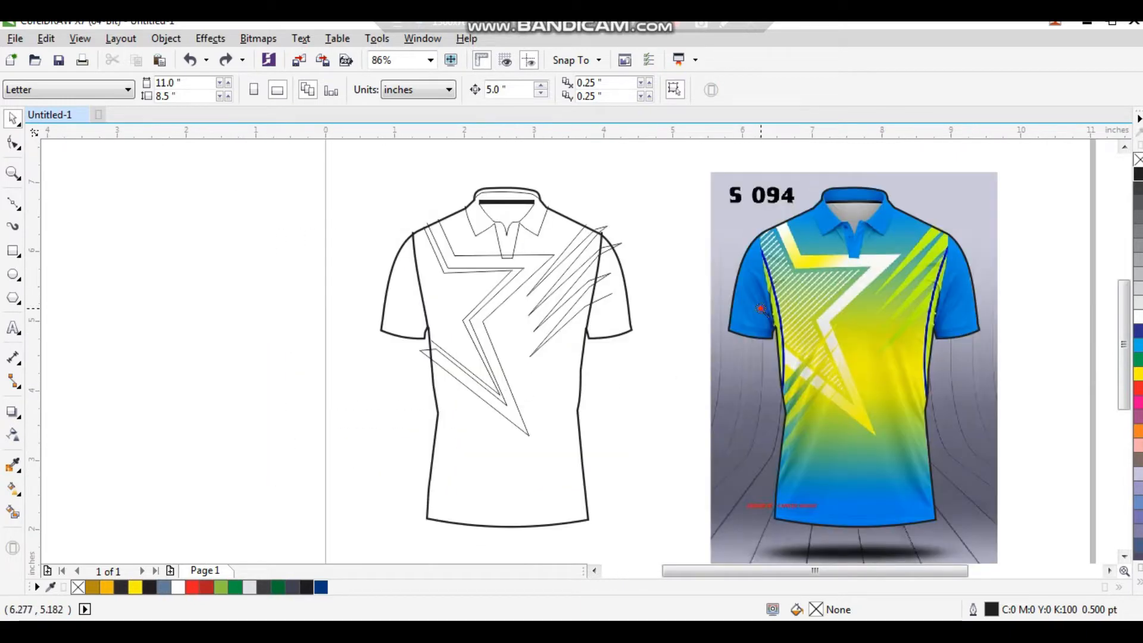
pyautogui.moveTo(871, 487); pyautogui.dragTo(871, 487)
pyautogui.click(13, 202)
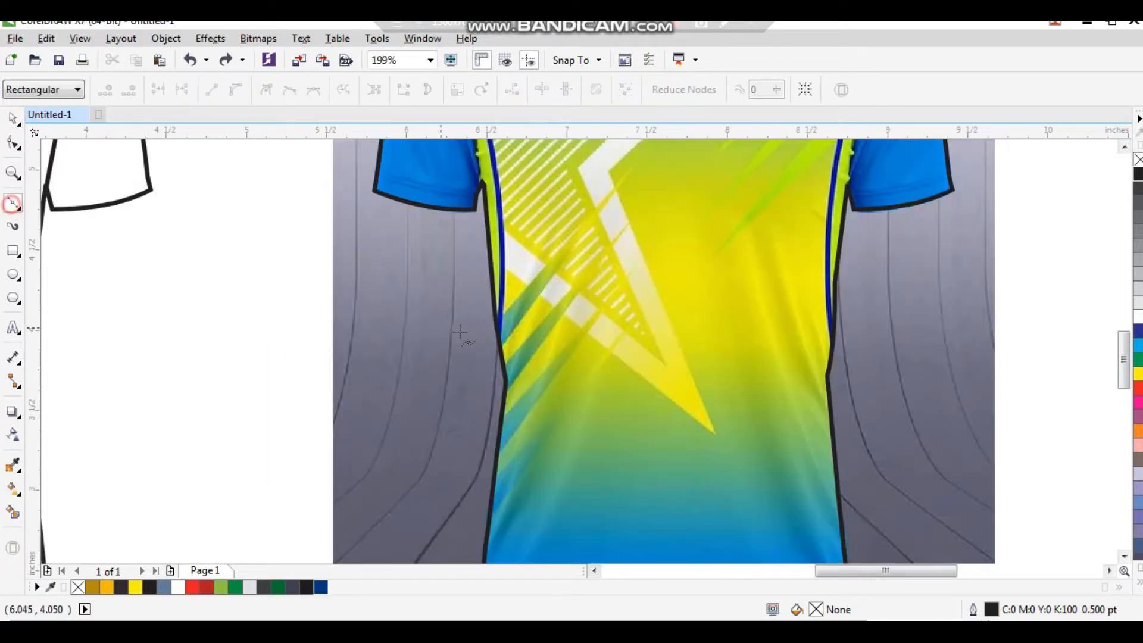
pyautogui.click(495, 318)
pyautogui.click(634, 168)
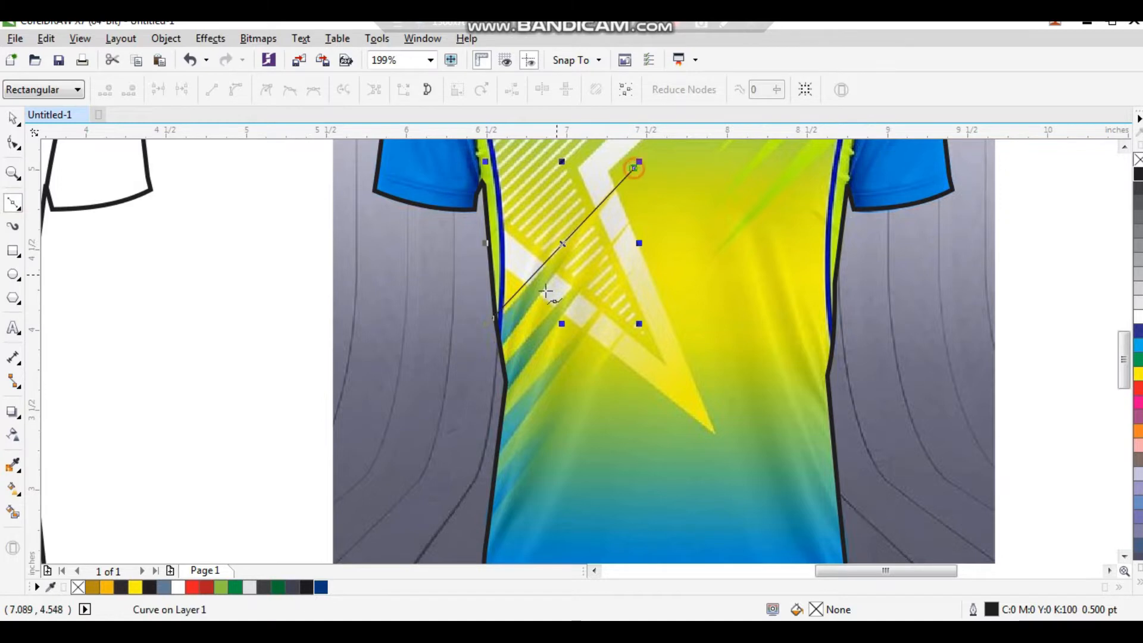
pyautogui.click(497, 343)
pyautogui.click(475, 372)
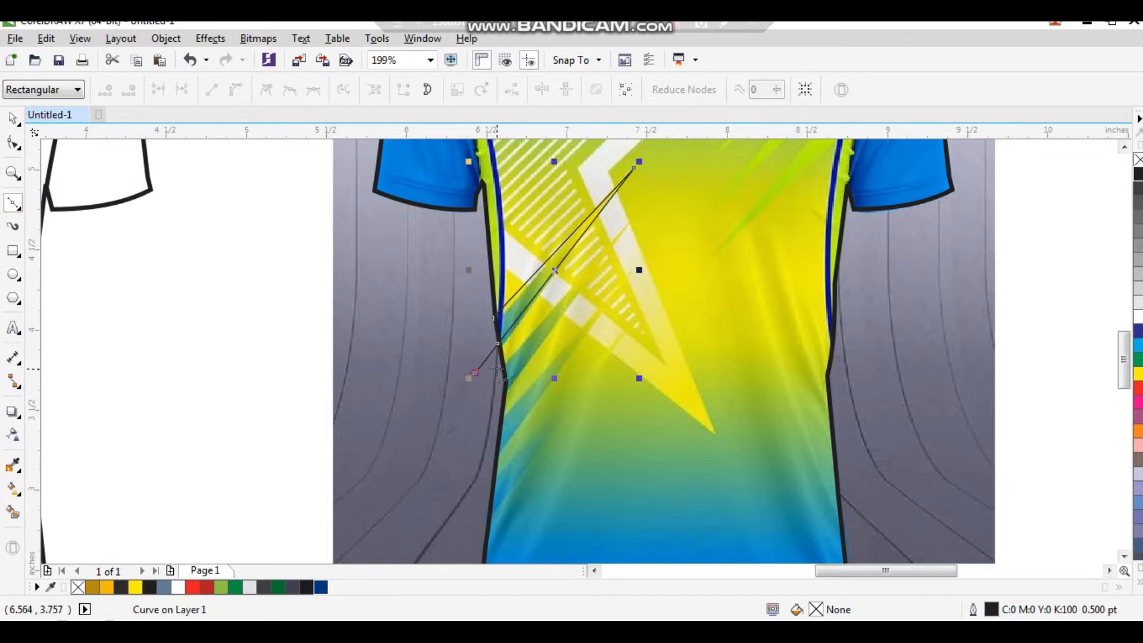
pyautogui.click(629, 220)
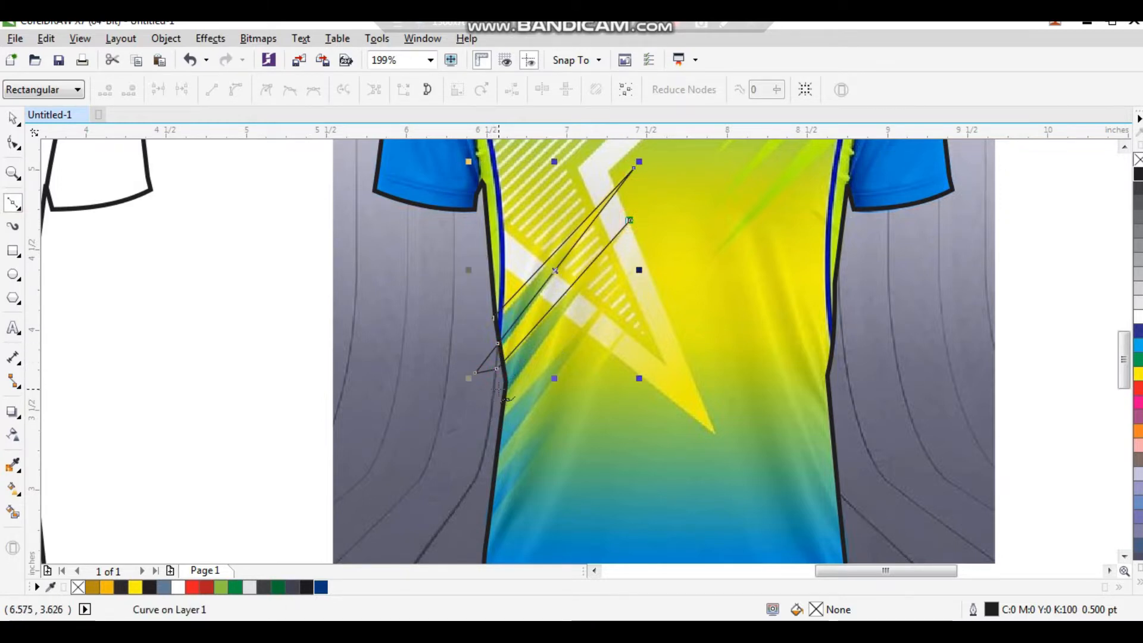
# - Continue the same line around the remaining two teal spikes down the side edge, about 1.24 in wide and 2.19 in high overall
pyautogui.click(502, 391)
pyautogui.click(443, 428)
pyautogui.click(485, 428)
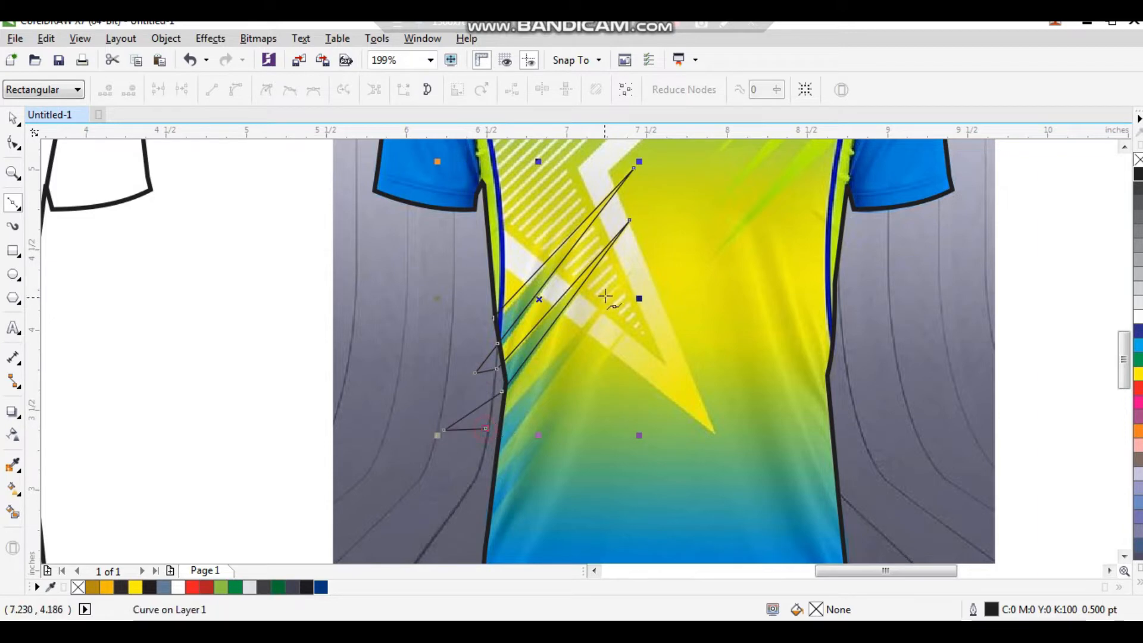
pyautogui.click(625, 276)
pyautogui.click(489, 452)
pyautogui.click(434, 487)
pyautogui.click(466, 498)
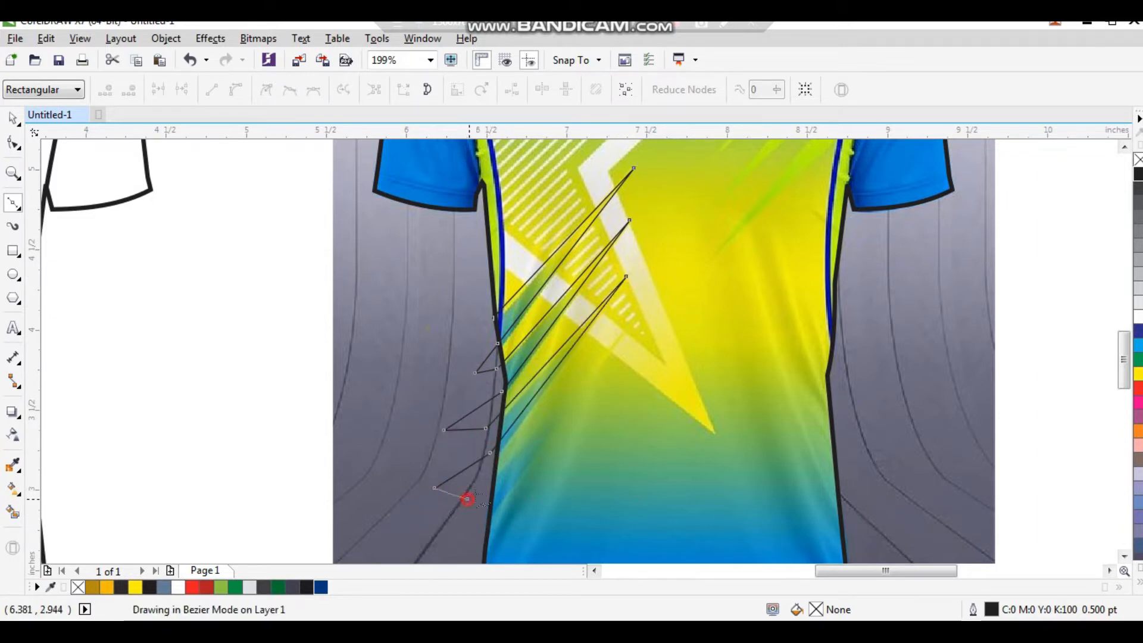
pyautogui.click(624, 333)
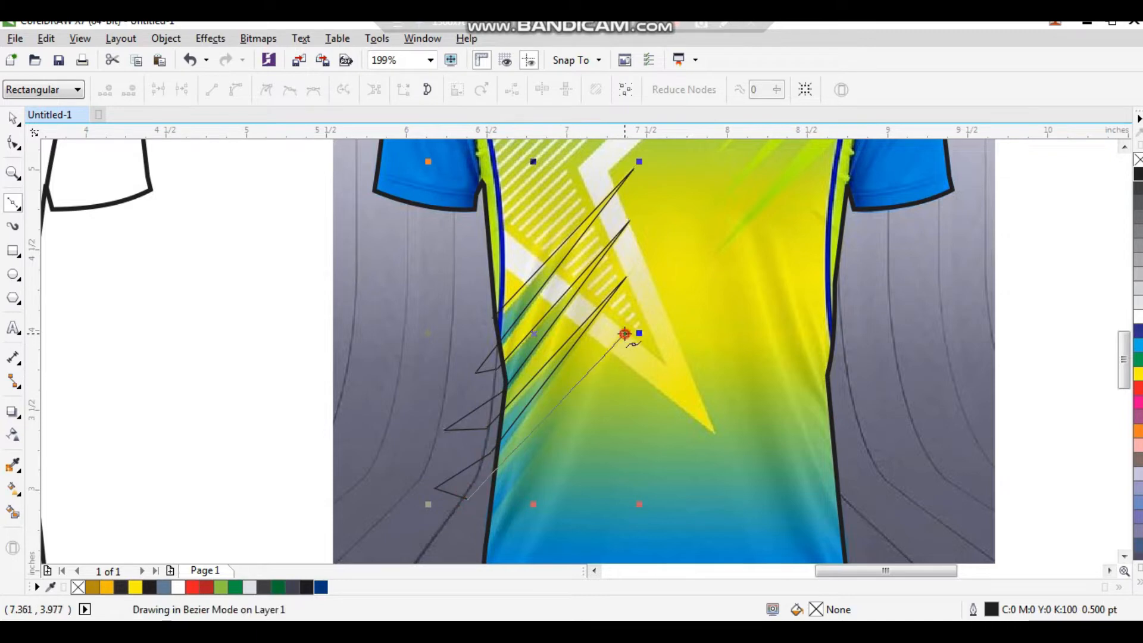
pyautogui.click(484, 518)
pyautogui.press('space')
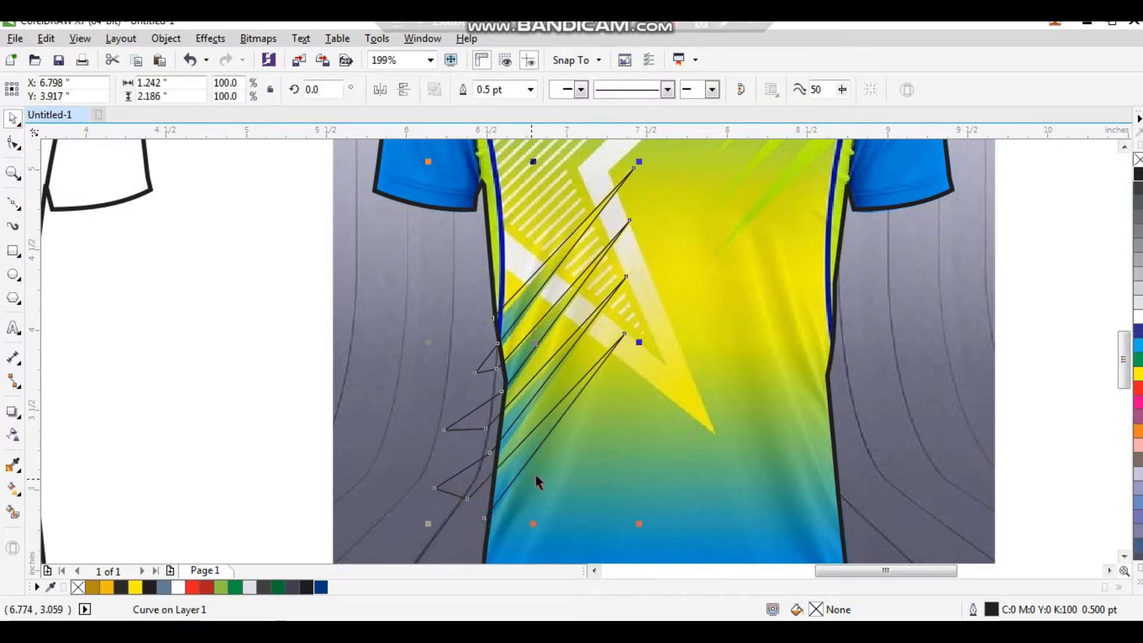
# - Move the traced teal spikes 5 inches left onto the outline copy
pyautogui.scroll(-2, 550, 459)
pyautogui.press('F2')
pyautogui.moveTo(638, 318); pyautogui.dragTo(336, 490)
pyautogui.press('Left')
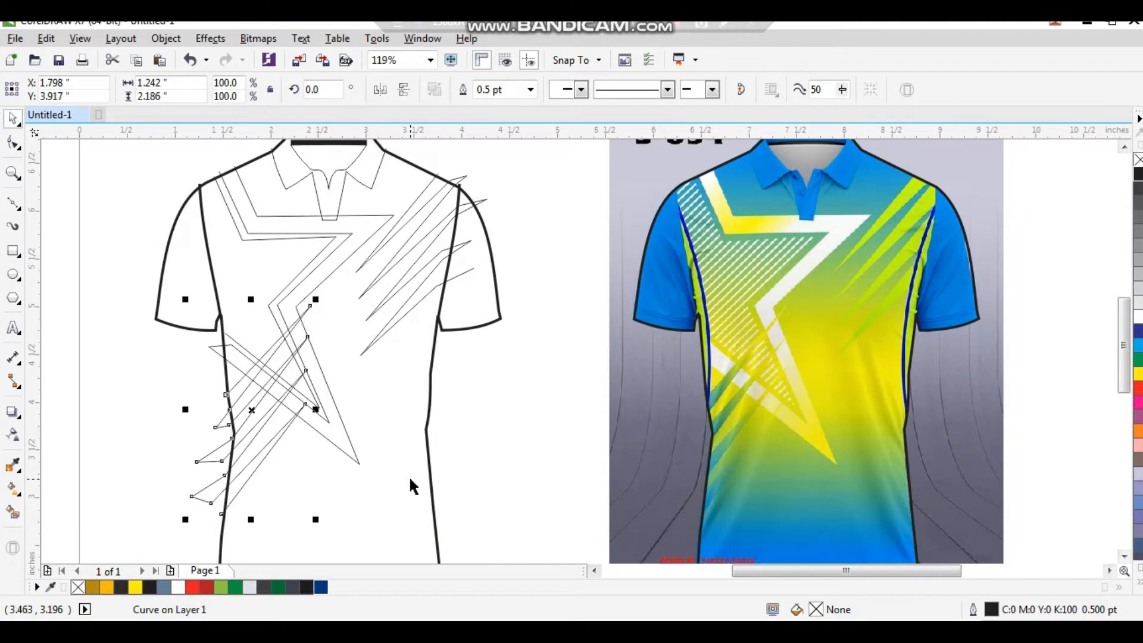
pyautogui.click(180, 393)
pyautogui.scroll(-1, 339, 393)
pyautogui.press('F2')
pyautogui.moveTo(223, 227); pyautogui.dragTo(730, 532)
pyautogui.moveTo(740, 427); pyautogui.dragTo(755, 426)
pyautogui.hotkey('ctrl', 'z')
pyautogui.click(933, 363)
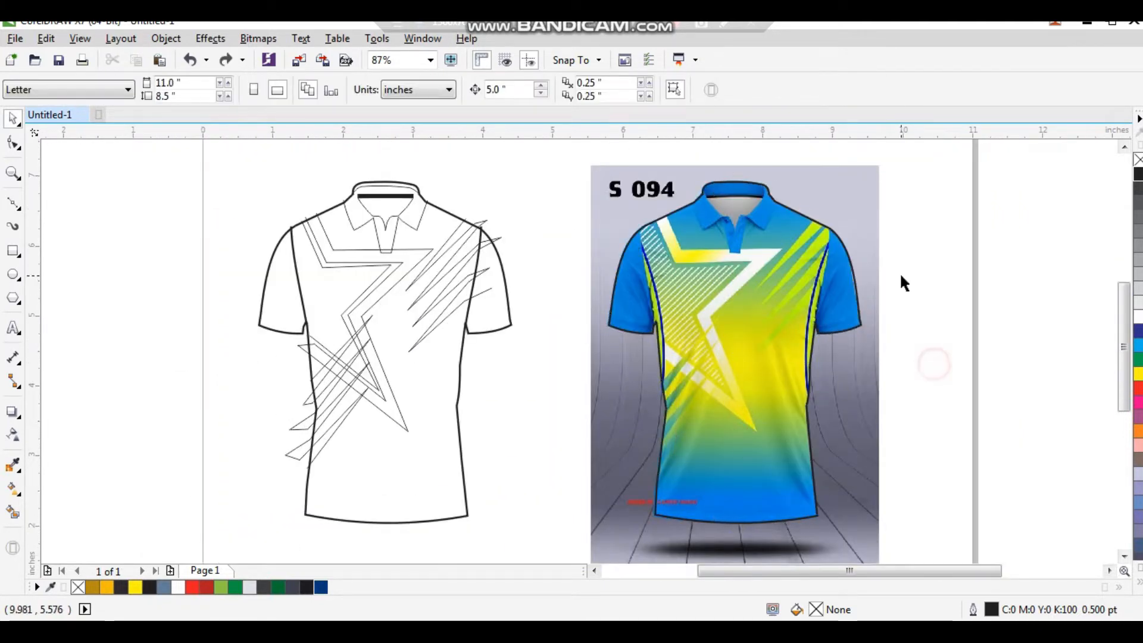
pyautogui.moveTo(774, 213); pyautogui.dragTo(497, 388)
pyautogui.scroll(-2, 544, 336)
pyautogui.press('F2')
pyautogui.moveTo(660, 250); pyautogui.dragTo(371, 438)
pyautogui.press('F2')
pyautogui.moveTo(268, 160); pyautogui.dragTo(719, 409)
pyautogui.scroll(-2, 595, 333)
pyautogui.moveTo(480, 242); pyautogui.dragTo(773, 454)
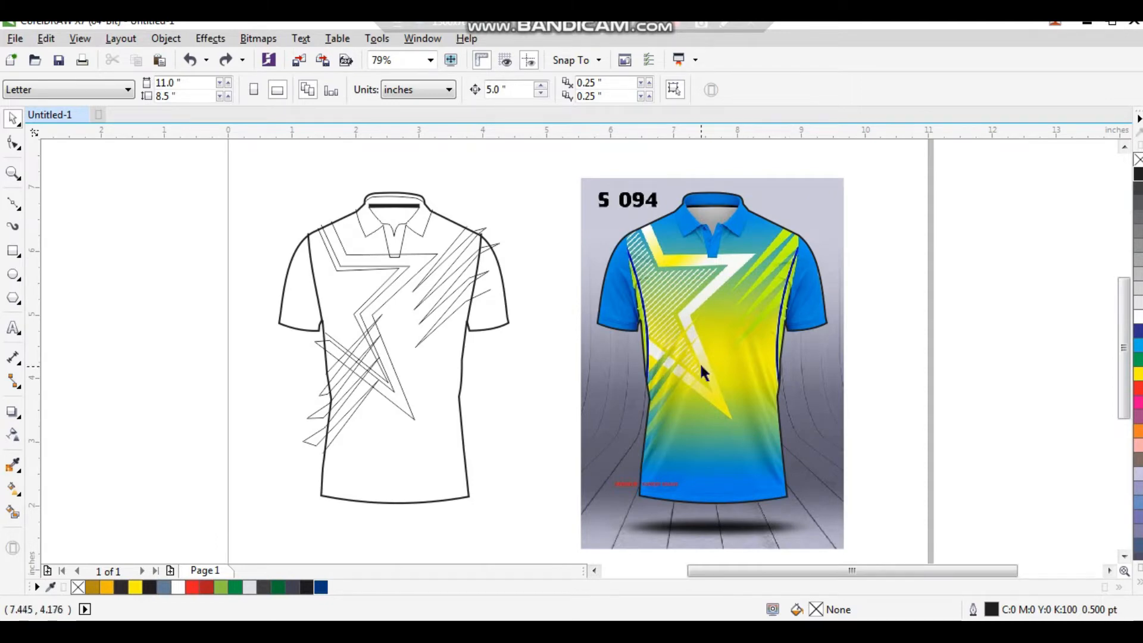
pyautogui.press('F7')
pyautogui.press('space')
pyautogui.click(527, 359)
pyautogui.moveTo(663, 349); pyautogui.dragTo(662, 348)
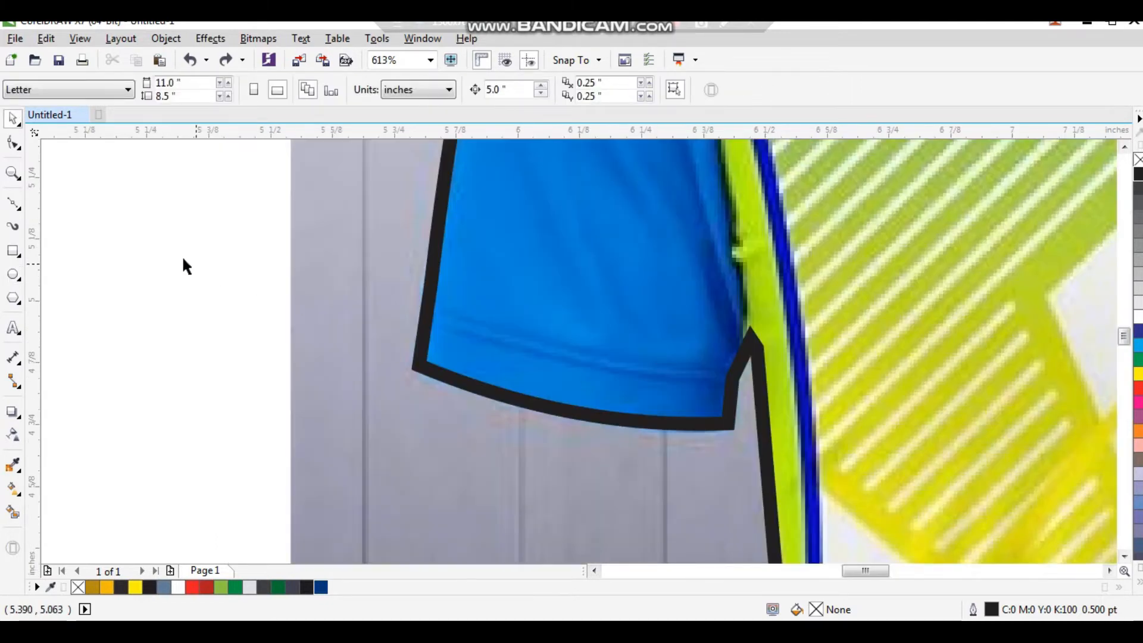
# - Draw a line about 0.62 in wide across the mockup's left-hand sleeve above the hem and bend it to follow the hem
pyautogui.click(14, 205)
pyautogui.click(428, 309)
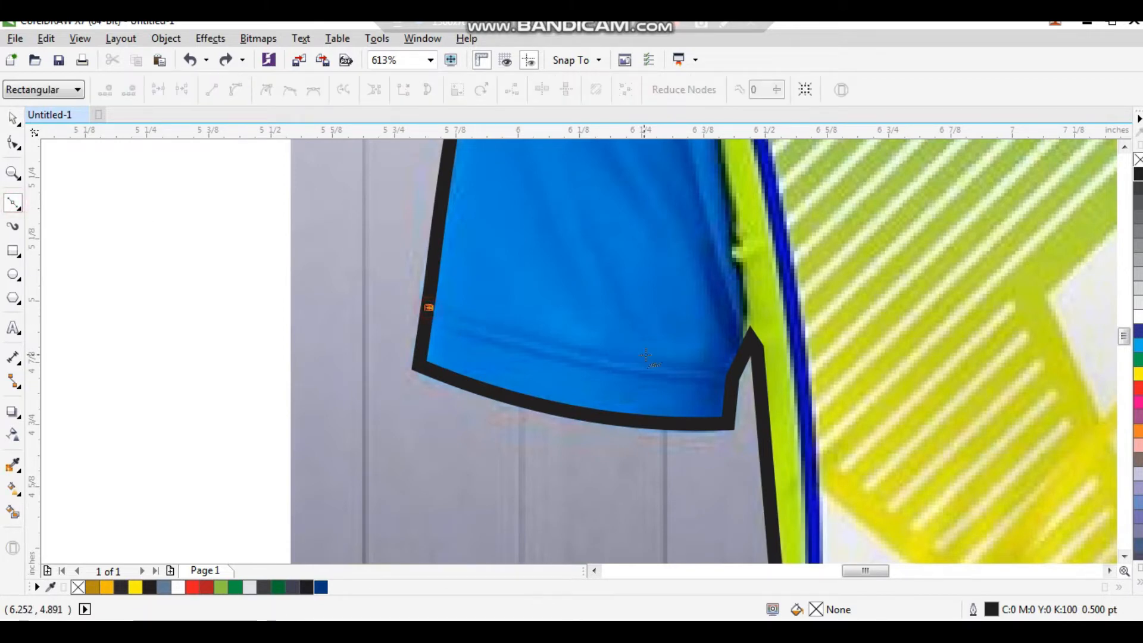
pyautogui.click(734, 370)
pyautogui.press('space')
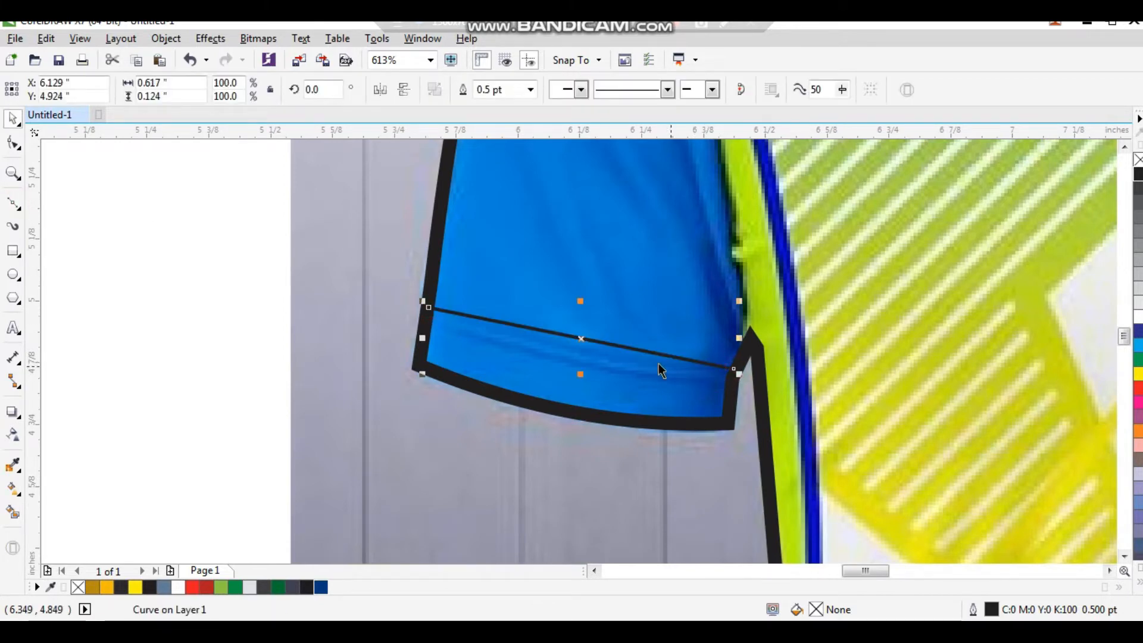
pyautogui.press('F10')
pyautogui.moveTo(433, 416); pyautogui.dragTo(433, 416)
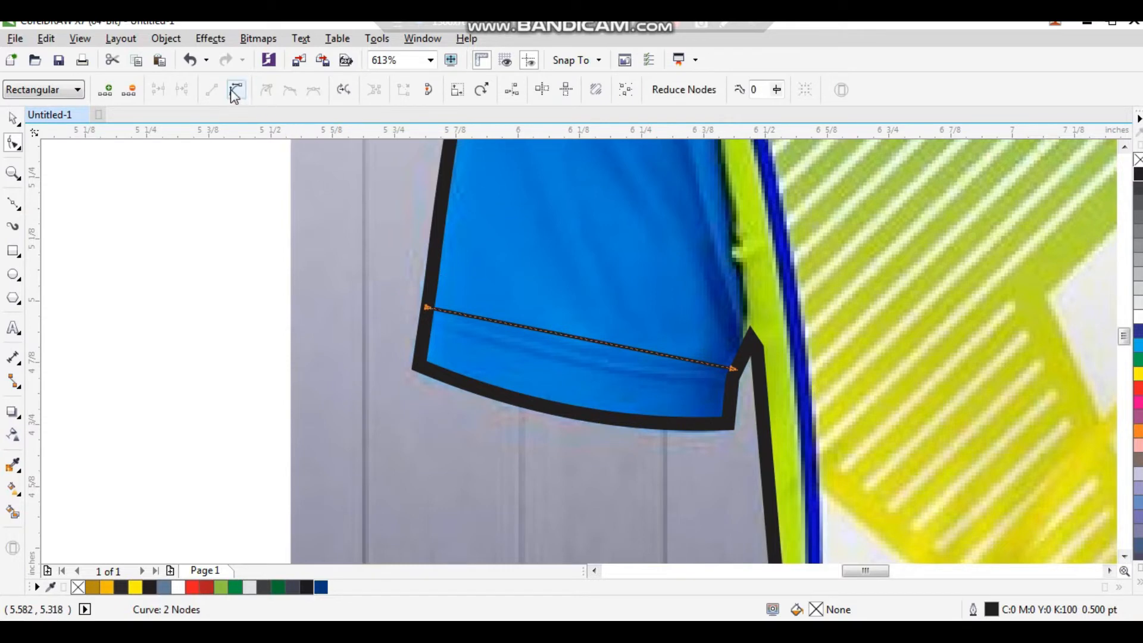
pyautogui.moveTo(574, 336); pyautogui.dragTo(591, 365)
pyautogui.press('space')
# - Duplicate the hem curve slightly lower and place a mirrored copy of the pair on the mockup's opposite sleeve
pyautogui.rightClick(591, 366)
pyautogui.keyDown('shift'); pyautogui.click(609, 355); pyautogui.keyUp('shift')
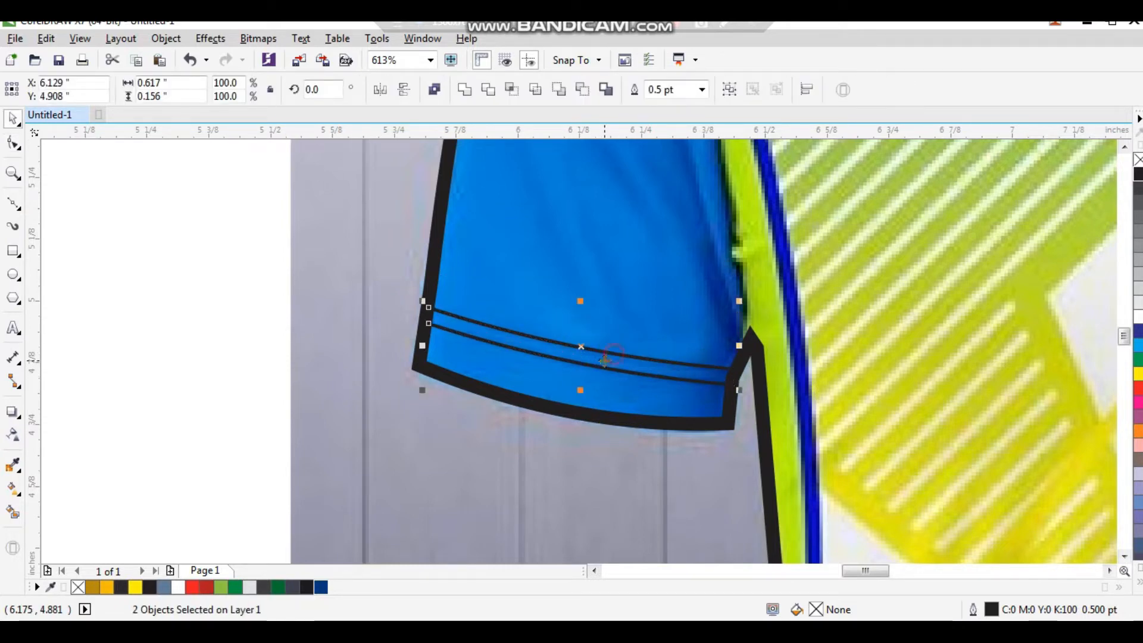
pyautogui.scroll(-2, 545, 363)
pyautogui.press('F2')
pyautogui.moveTo(460, 250); pyautogui.dragTo(947, 437)
pyautogui.moveTo(156, 379); pyautogui.dragTo(513, 382)
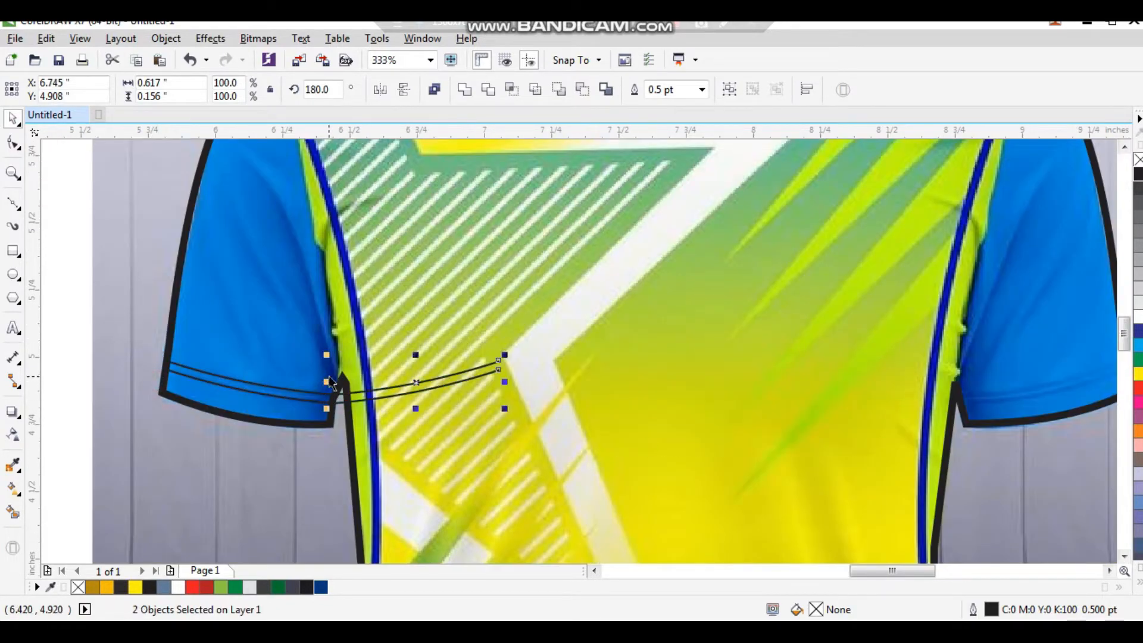
pyautogui.scroll(-2, 400, 381)
pyautogui.moveTo(400, 392); pyautogui.dragTo(669, 383)
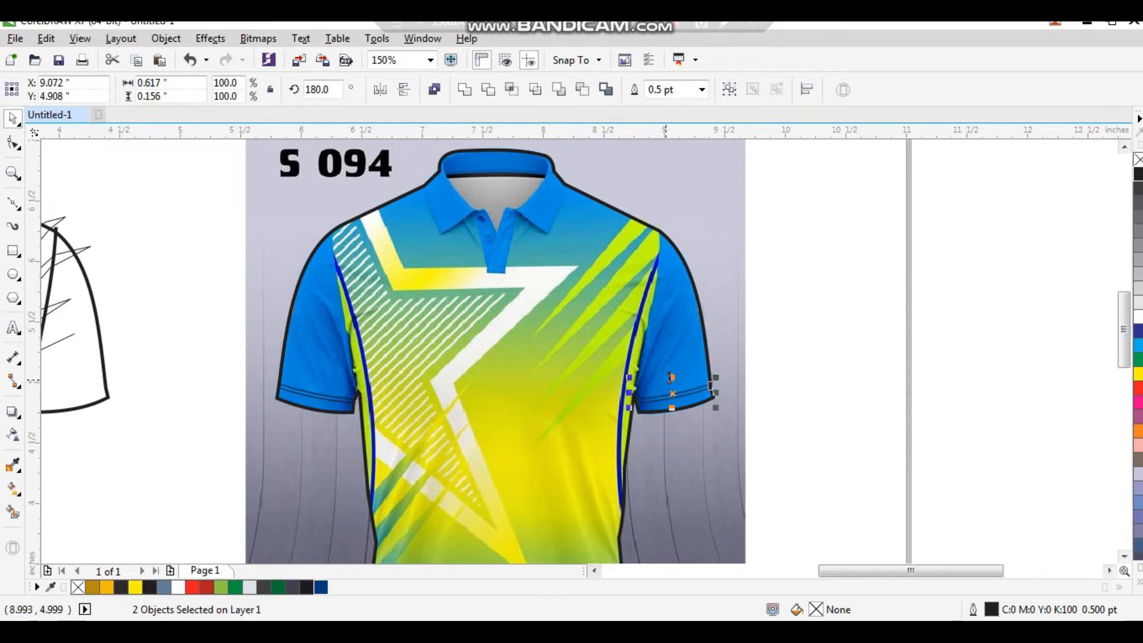
# - Move both pairs of sleeve hem lines 5 inches left onto the outline copy
pyautogui.scroll(-2, 684, 387)
pyautogui.moveTo(485, 430); pyautogui.dragTo(476, 431)
pyautogui.press('Left')
pyautogui.click(402, 259)
pyautogui.press('F2')
pyautogui.moveTo(506, 242); pyautogui.dragTo(165, 562)
pyautogui.scroll(-2, 412, 403)
pyautogui.press('F2')
pyautogui.moveTo(371, 253); pyautogui.dragTo(691, 494)
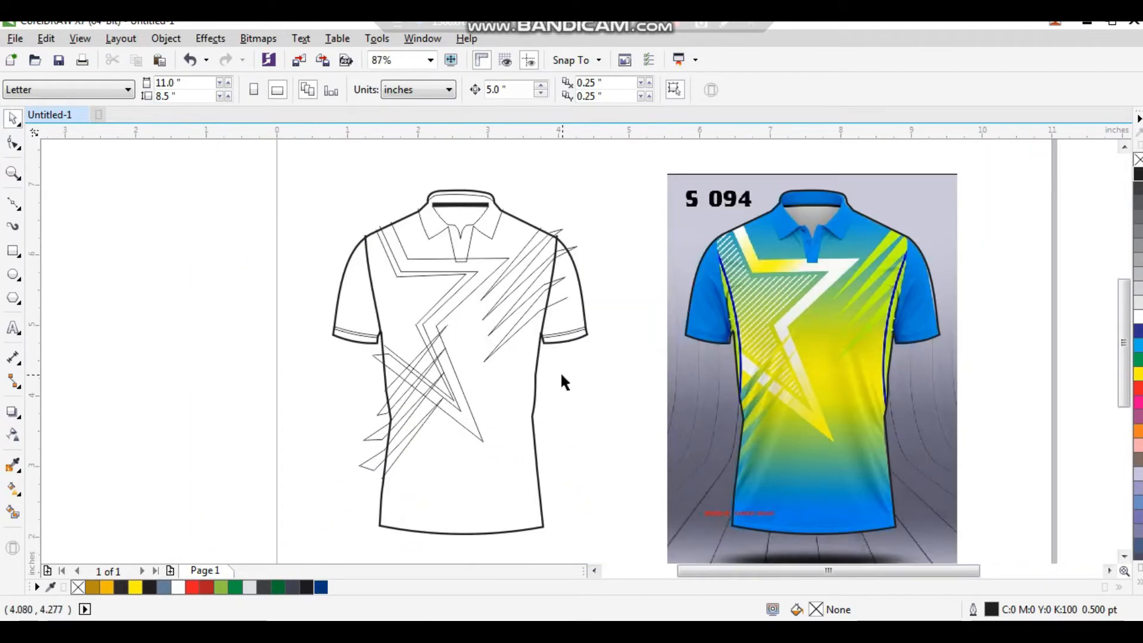
pyautogui.moveTo(576, 337); pyautogui.dragTo(583, 357)
pyautogui.hotkey('ctrl', 'z')
pyautogui.click(583, 359)
# - Sample the yellow from the mockup's body and fill the shirt outline copy with it
pyautogui.scroll(-2, 426, 297)
pyautogui.press('F2')
pyautogui.moveTo(375, 229); pyautogui.dragTo(661, 417)
pyautogui.click(14, 465)
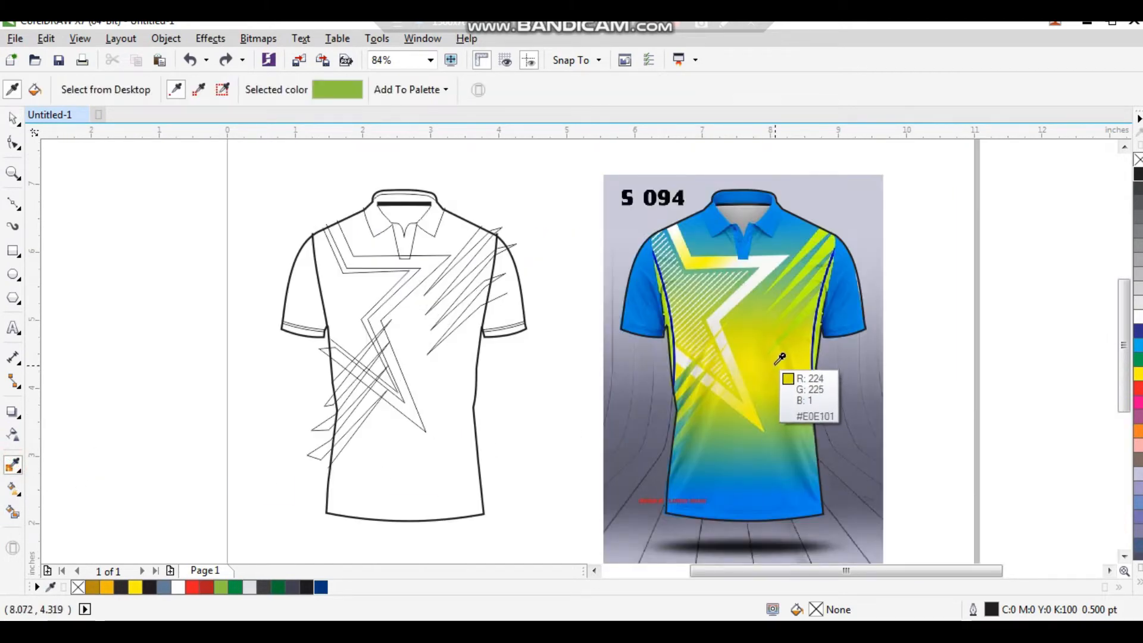
pyautogui.click(758, 358)
pyautogui.click(461, 381)
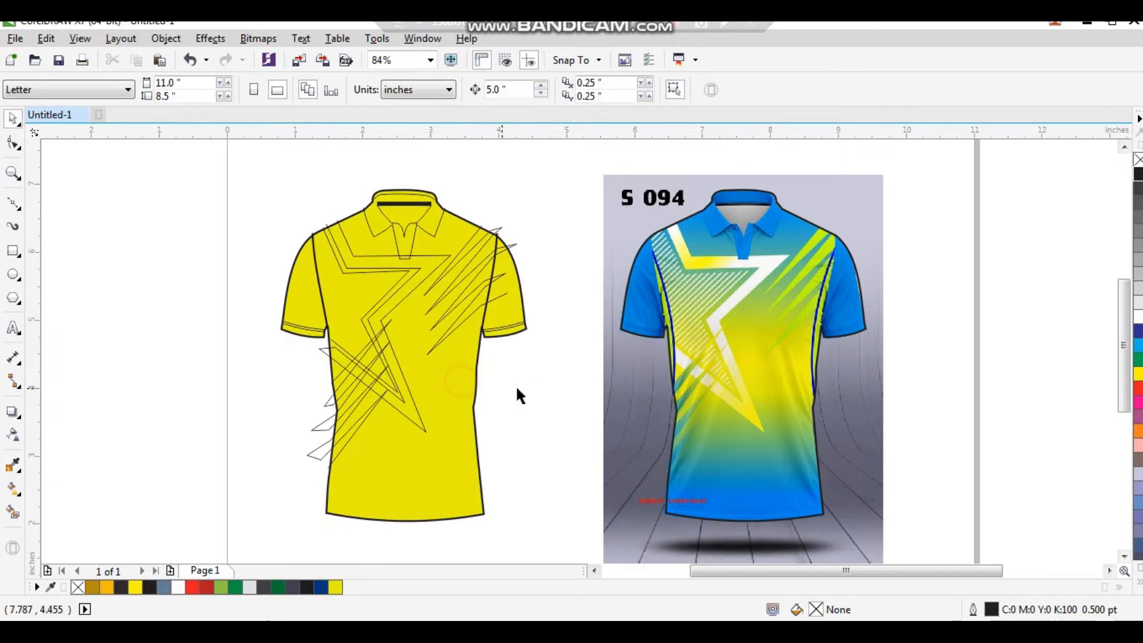
pyautogui.moveTo(461, 376); pyautogui.dragTo(462, 377)
pyautogui.hotkey('ctrl', 'z')
pyautogui.click(523, 387)
pyautogui.click(515, 315)
pyautogui.click(541, 362)
pyautogui.scroll(3, 451, 404)
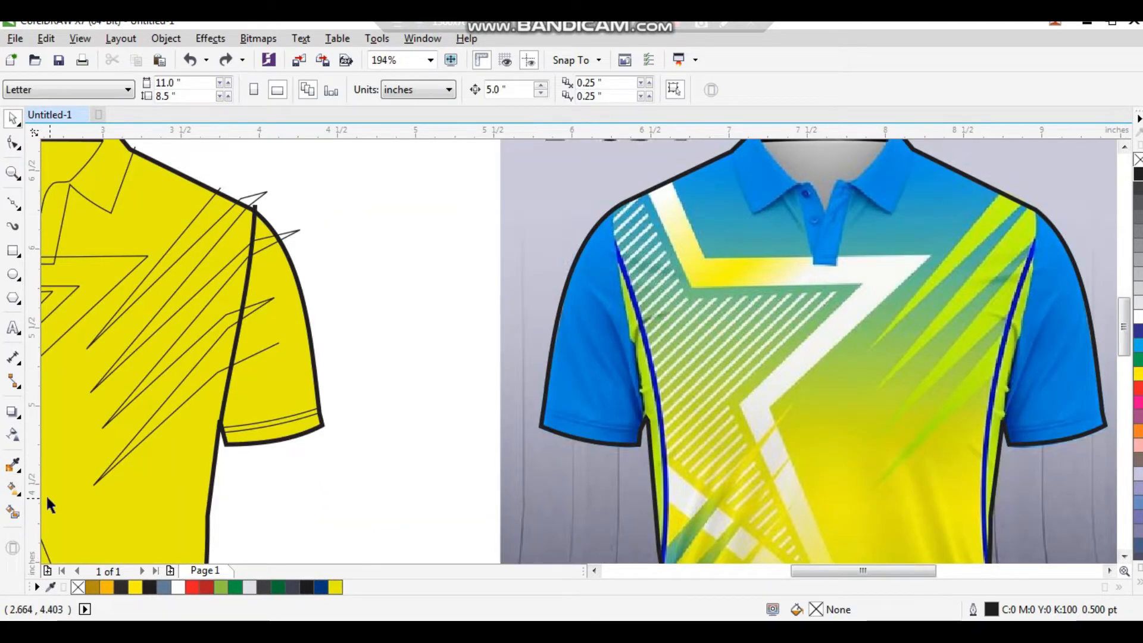
pyautogui.click(15, 466)
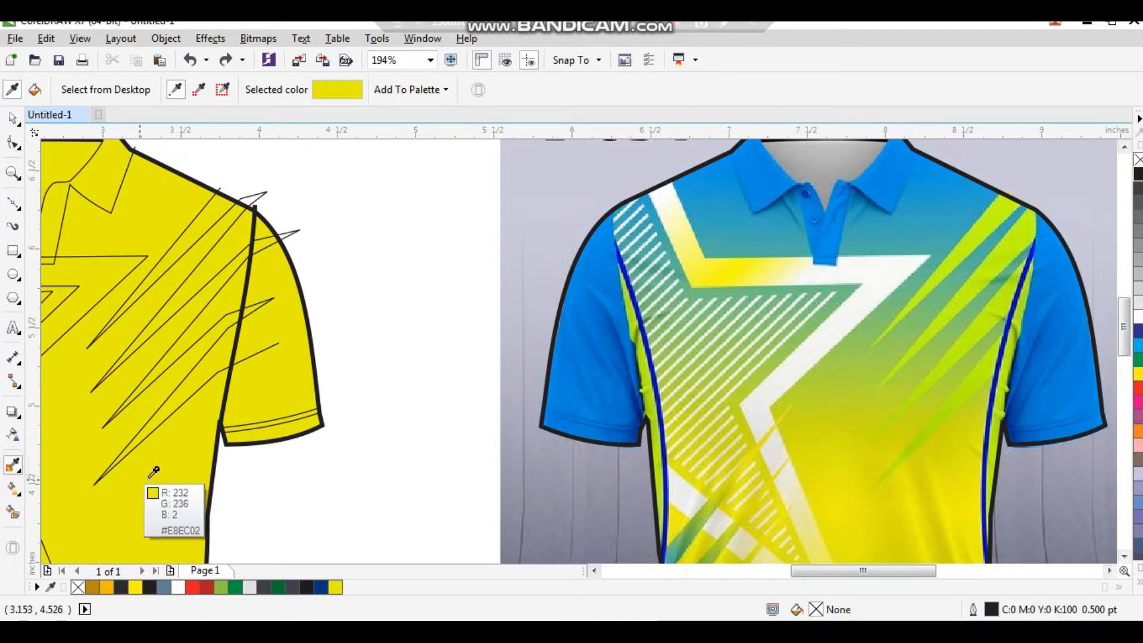
pyautogui.press('space')
pyautogui.scroll(-3, 349, 441)
pyautogui.press('F2')
pyautogui.moveTo(188, 292); pyautogui.dragTo(576, 514)
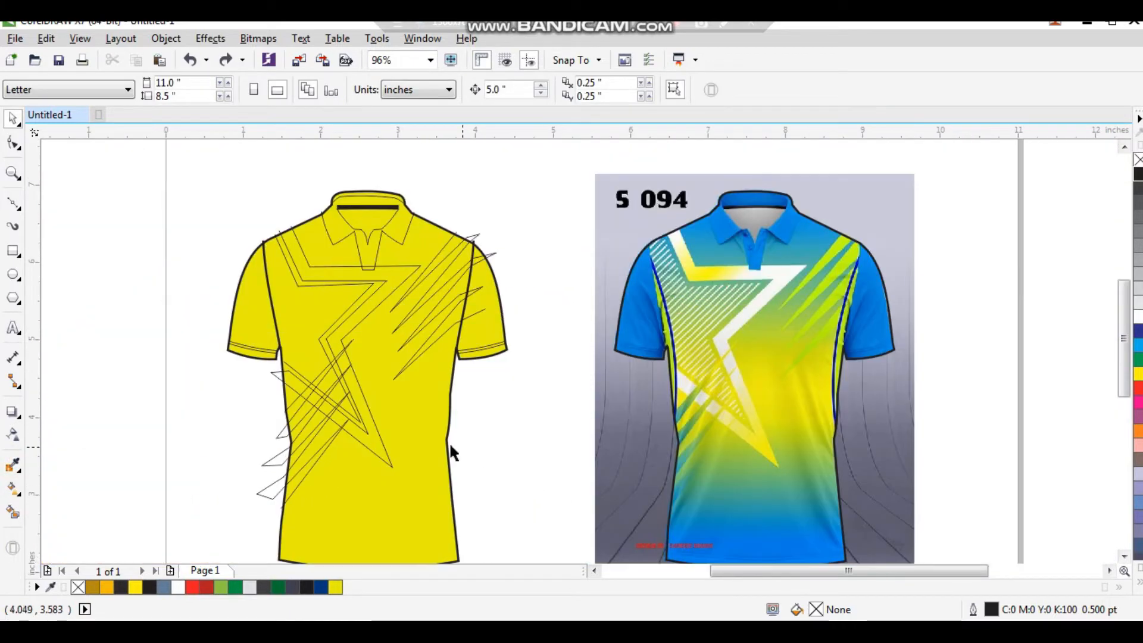
pyautogui.press('F7')
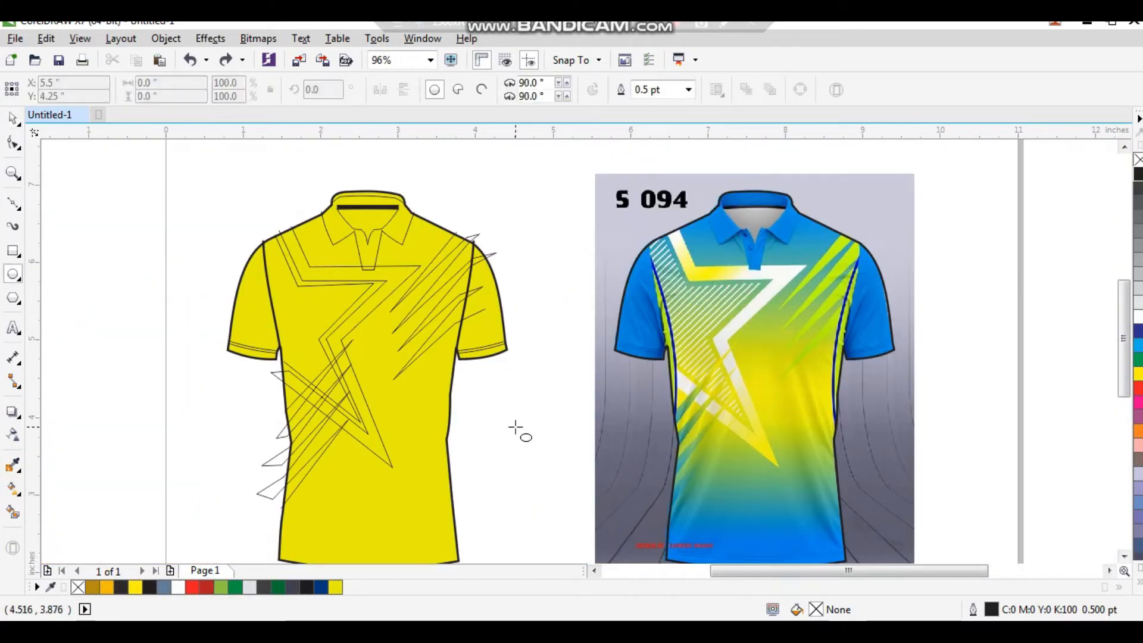
pyautogui.press('space')
# - Select both traced spike groups on the outline copy and move them 5 inches left, off the shirt
pyautogui.click(434, 336)
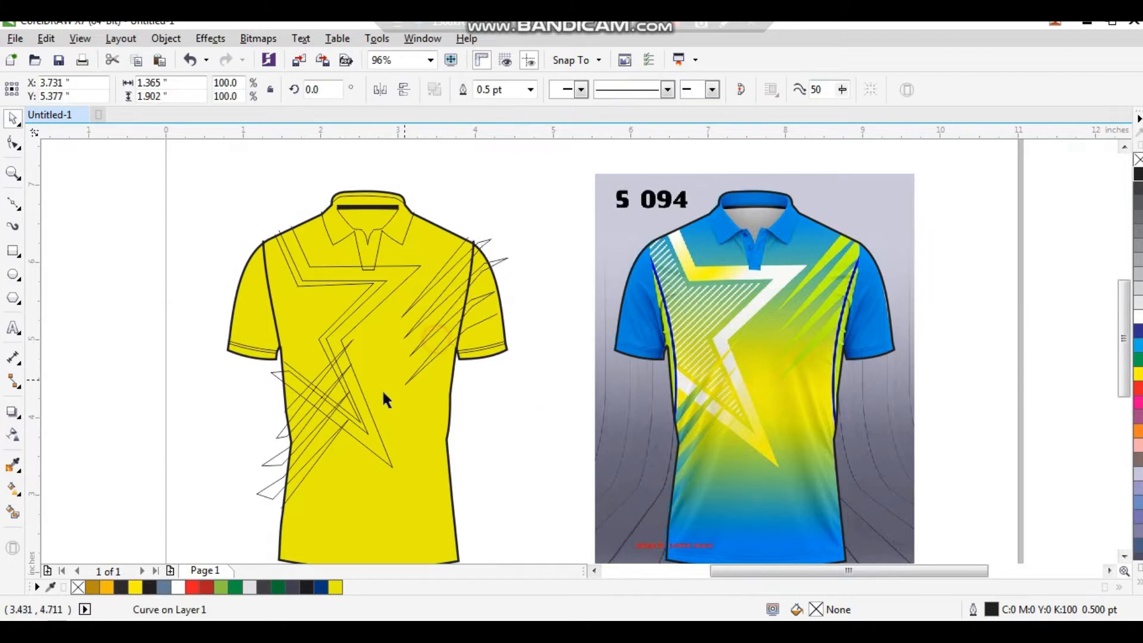
pyautogui.keyDown('shift'); pyautogui.click(340, 431); pyautogui.keyUp('shift')
pyautogui.scroll(-2, 478, 338)
pyautogui.press('F2')
pyautogui.moveTo(605, 210); pyautogui.dragTo(274, 469)
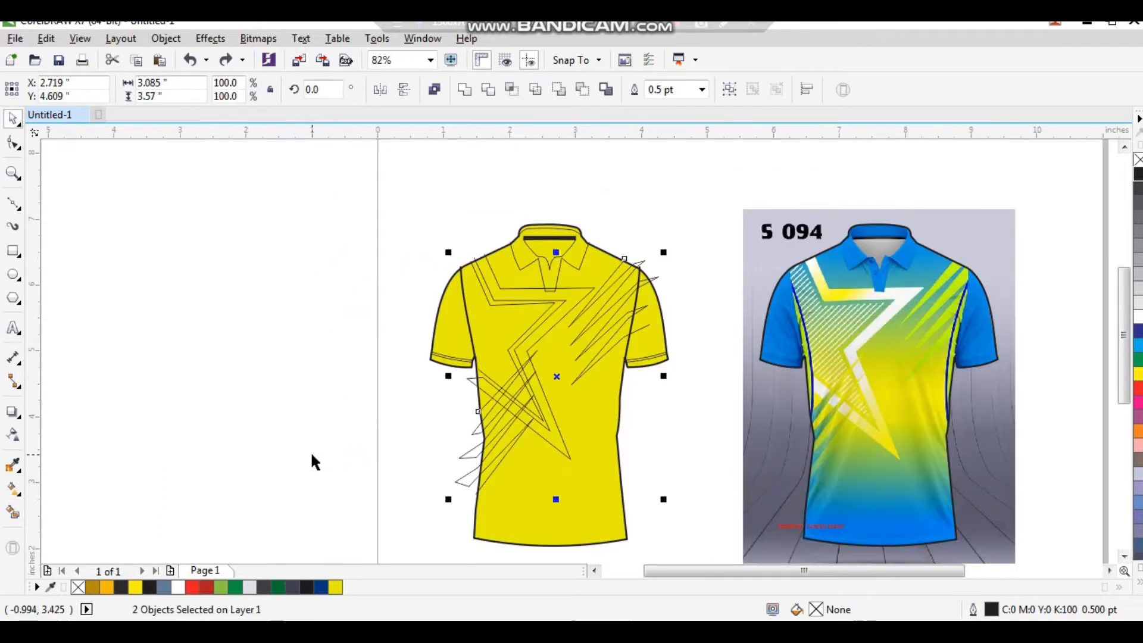
pyautogui.hotkey('ctrl', 'shift', 'z')
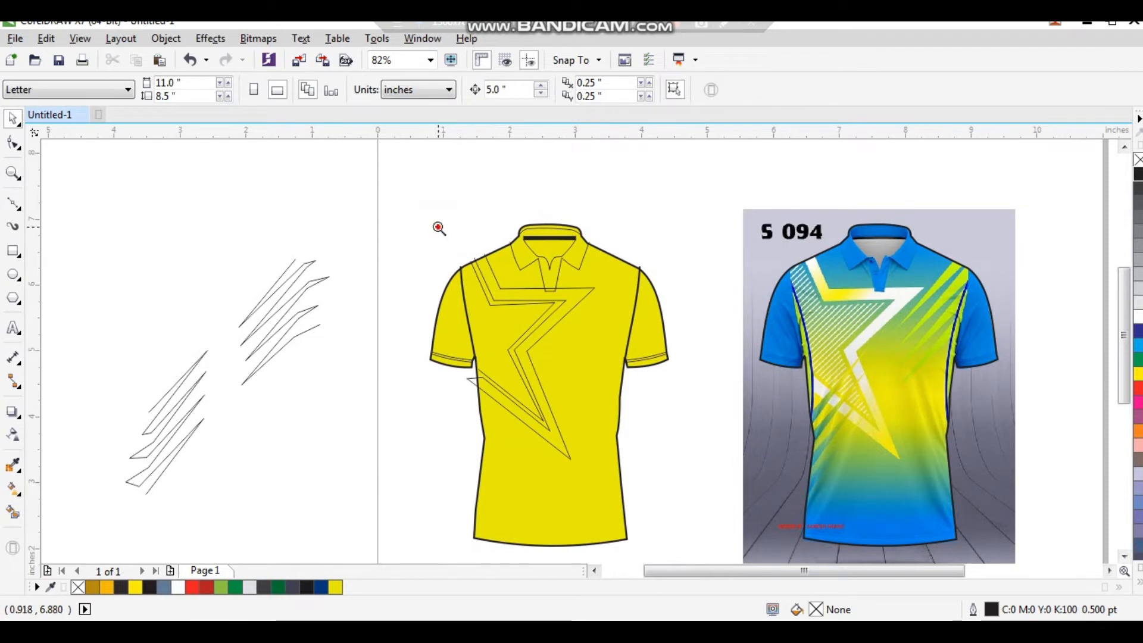
# - Fill the star's outer band on the yellow shirt with blue-grey using Smart Fill
pyautogui.scroll(3, 503, 325)
pyautogui.click(615, 271)
pyautogui.click(569, 301)
pyautogui.click(566, 309)
pyautogui.scroll(-3, 455, 235)
pyautogui.press('z')
pyautogui.moveTo(432, 199); pyautogui.dragTo(556, 347)
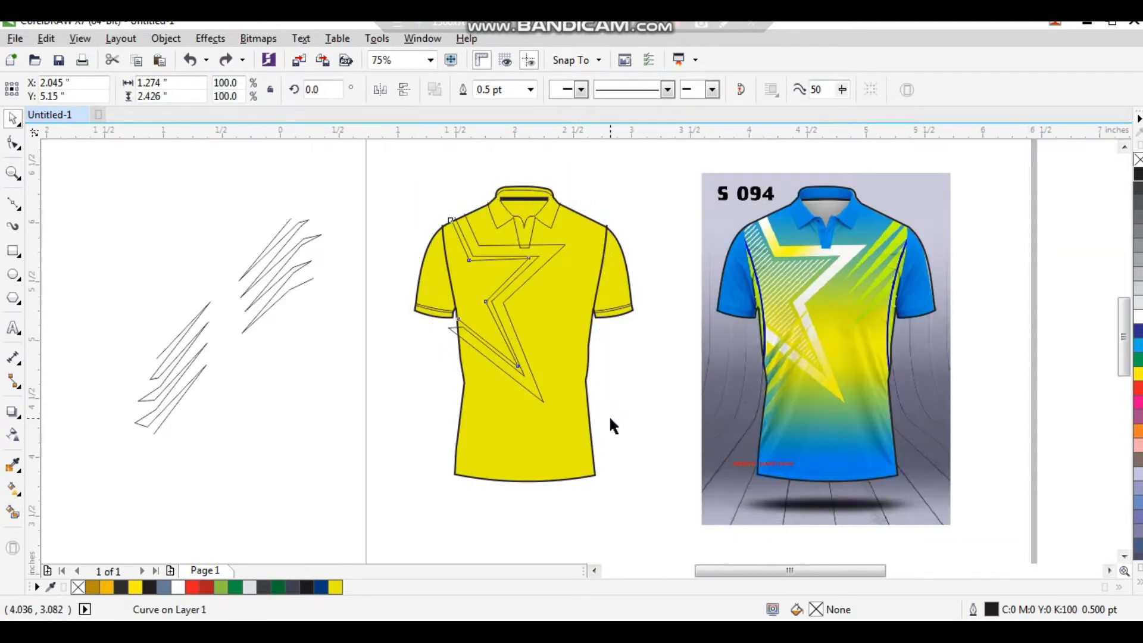
pyautogui.moveTo(610, 418); pyautogui.dragTo(610, 419)
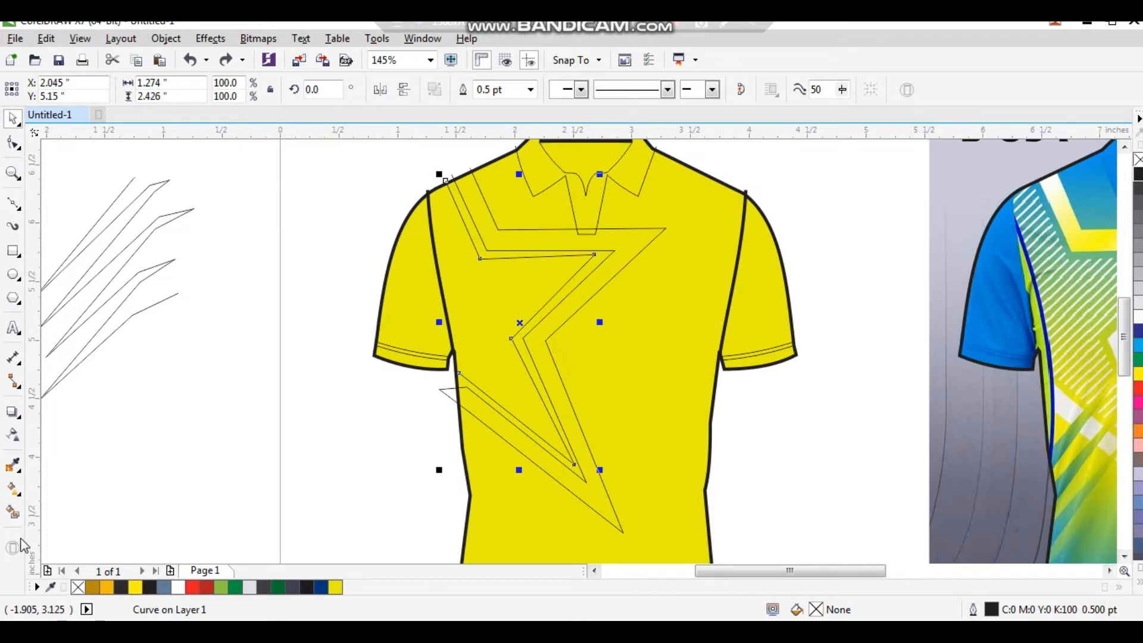
pyautogui.click(14, 514)
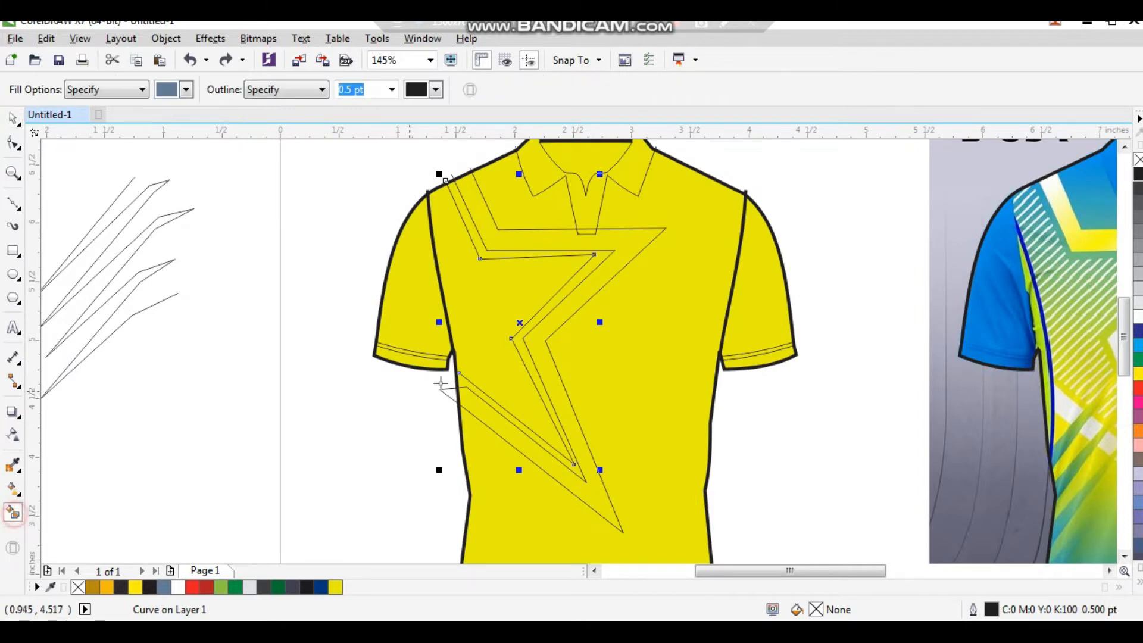
pyautogui.click(640, 239)
# - Try to fill the area inside the star's inner line with Smart Fill, and remove the attempted fill
pyautogui.click(526, 284)
pyautogui.press('space')
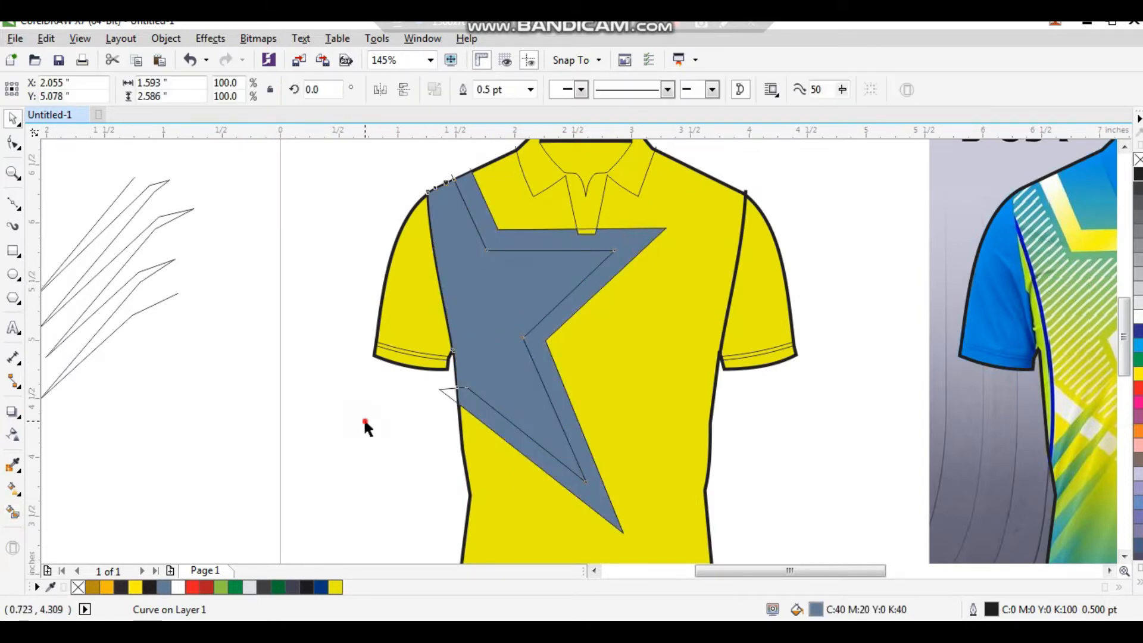
pyautogui.scroll(-3, 474, 315)
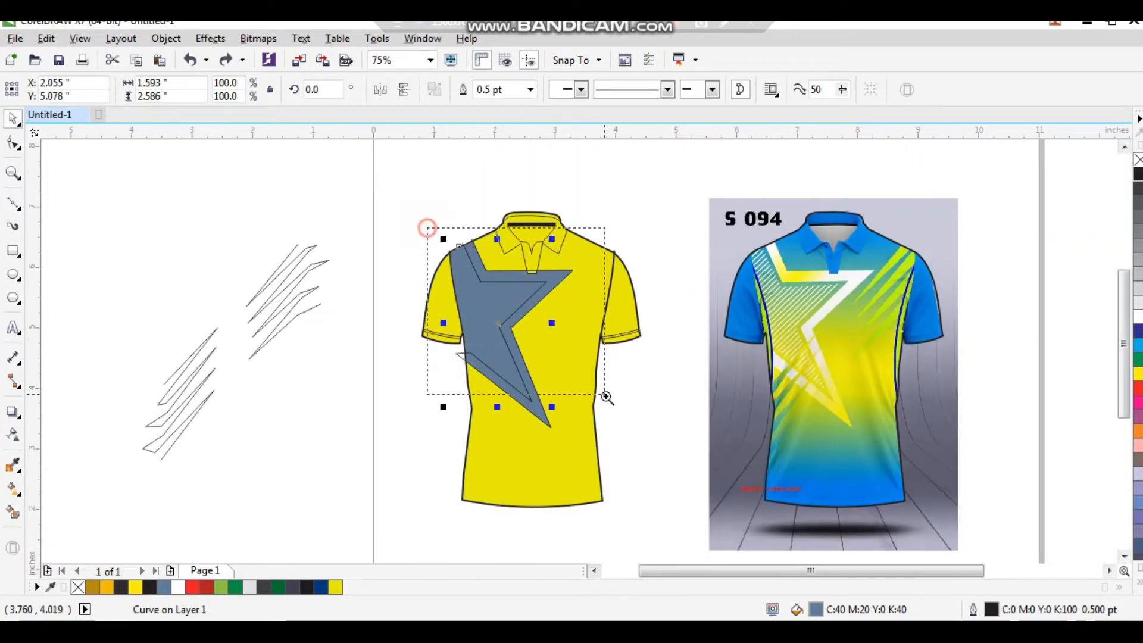
pyautogui.scroll(4, 464, 321)
pyautogui.press('Delete')
# - Extend the lower open end of the inner star line to the shirt's side edge
pyautogui.click(485, 312)
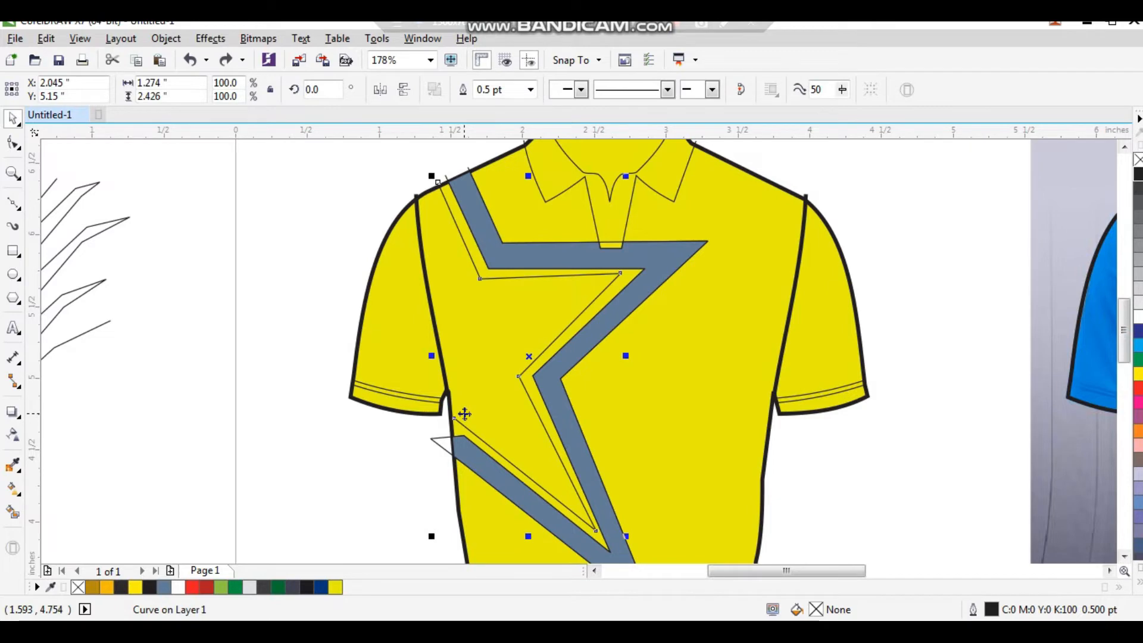
pyautogui.press('F10')
pyautogui.moveTo(455, 428); pyautogui.dragTo(446, 415)
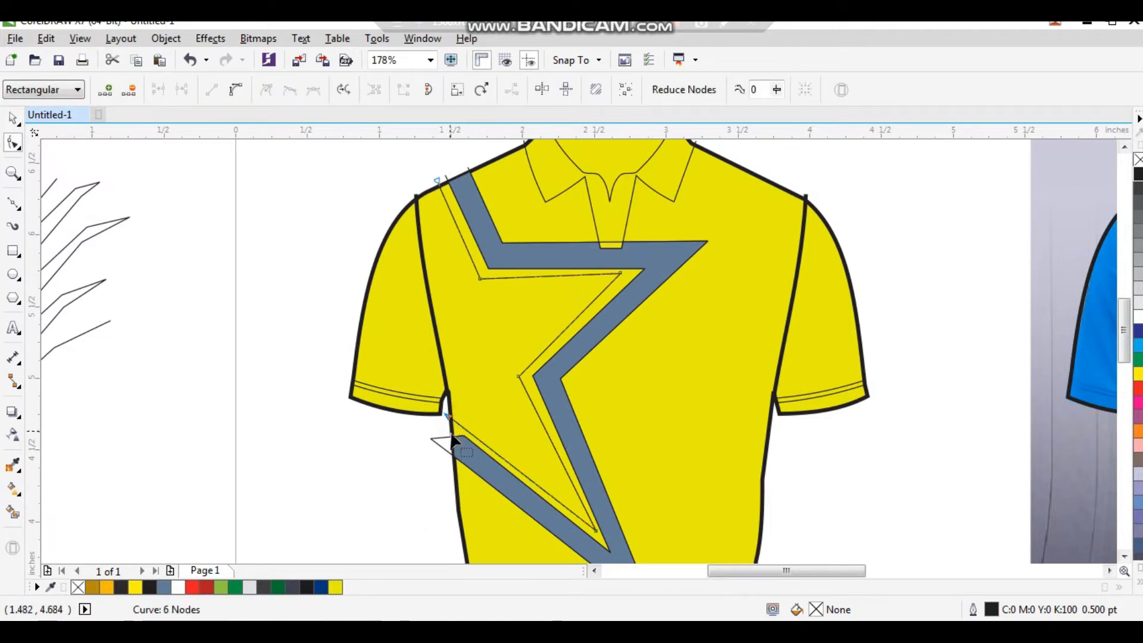
pyautogui.press('space')
# - Smart-fill the area inside the inner star line with blue-grey and delete the leftover traced star lines
pyautogui.click(12, 513)
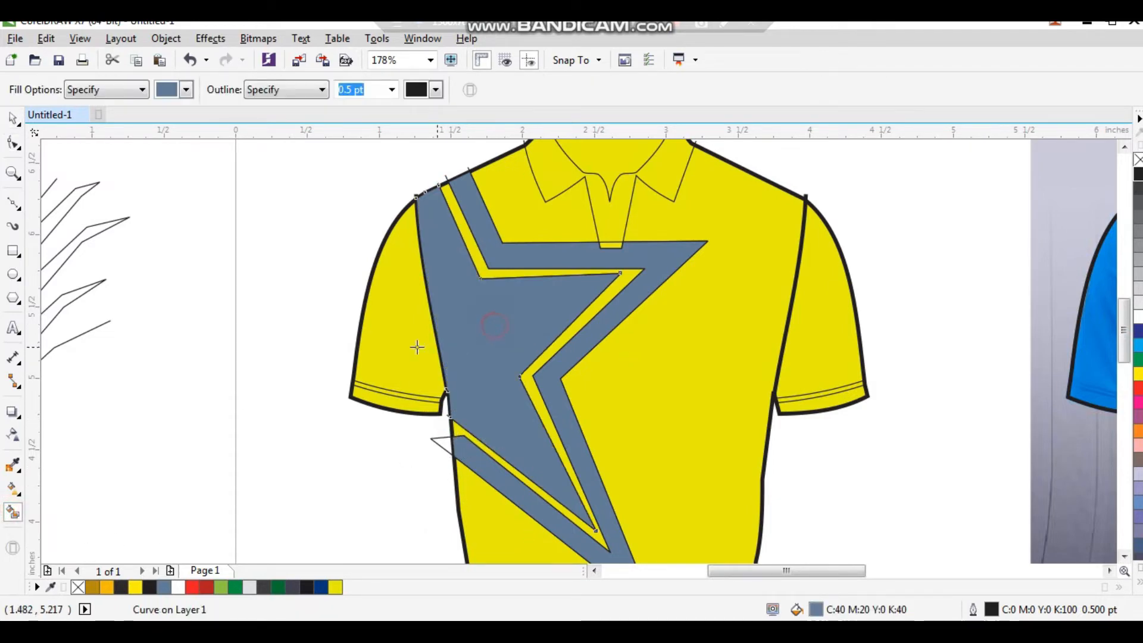
pyautogui.click(501, 325)
pyautogui.press('space')
pyautogui.scroll(5, 425, 148)
pyautogui.click(543, 296)
pyautogui.press('Delete')
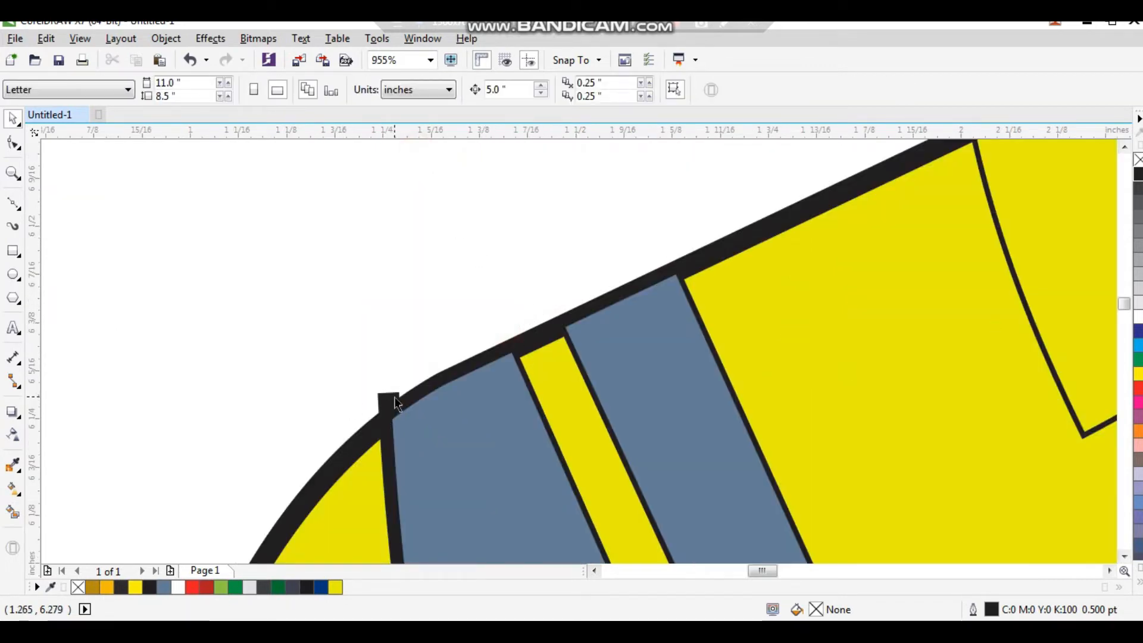
# - Fill both sleeves of the shirt copy with the same blue-grey using Smart Fill
pyautogui.scroll(-8, 395, 403)
pyautogui.moveTo(345, 258); pyautogui.dragTo(765, 548)
pyautogui.scroll(-1, 469, 334)
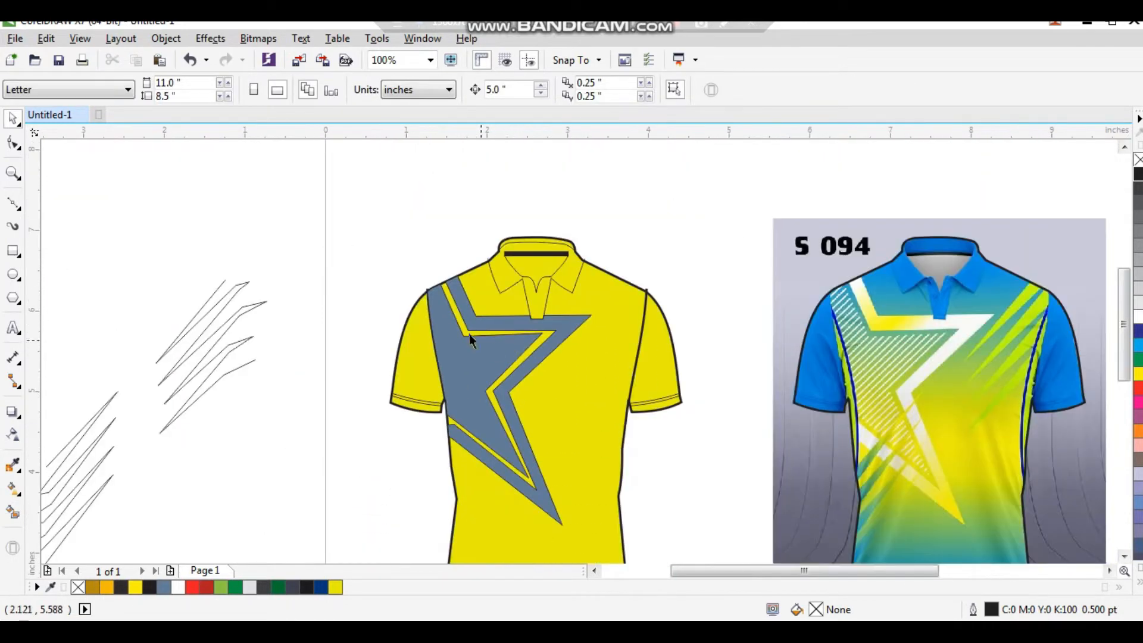
pyautogui.moveTo(654, 381); pyautogui.dragTo(802, 474)
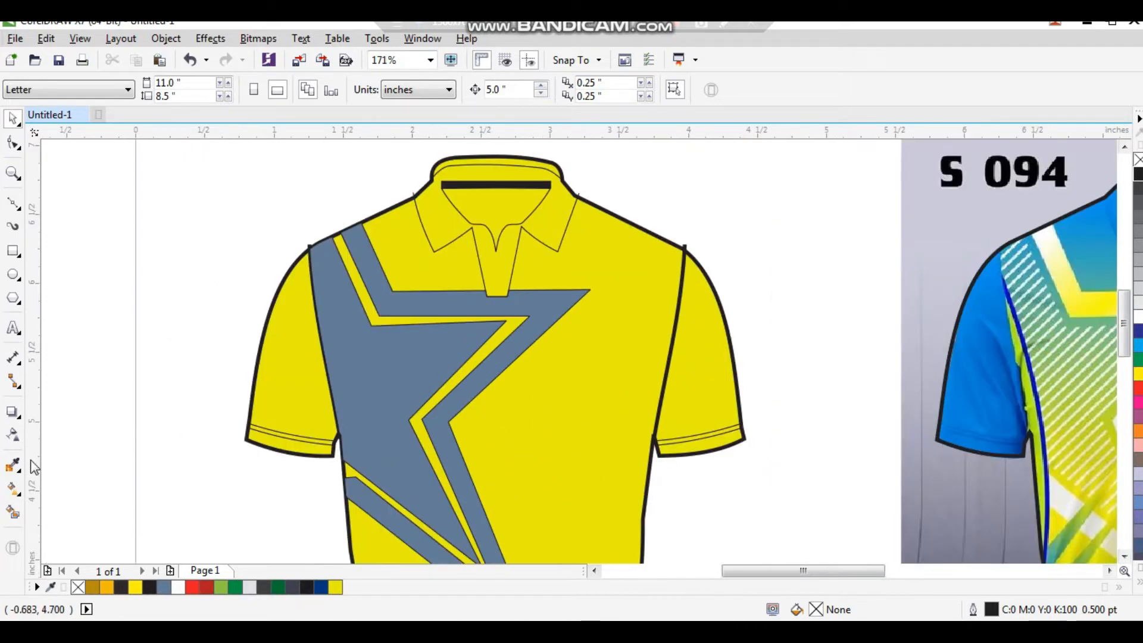
pyautogui.click(13, 511)
pyautogui.click(298, 365)
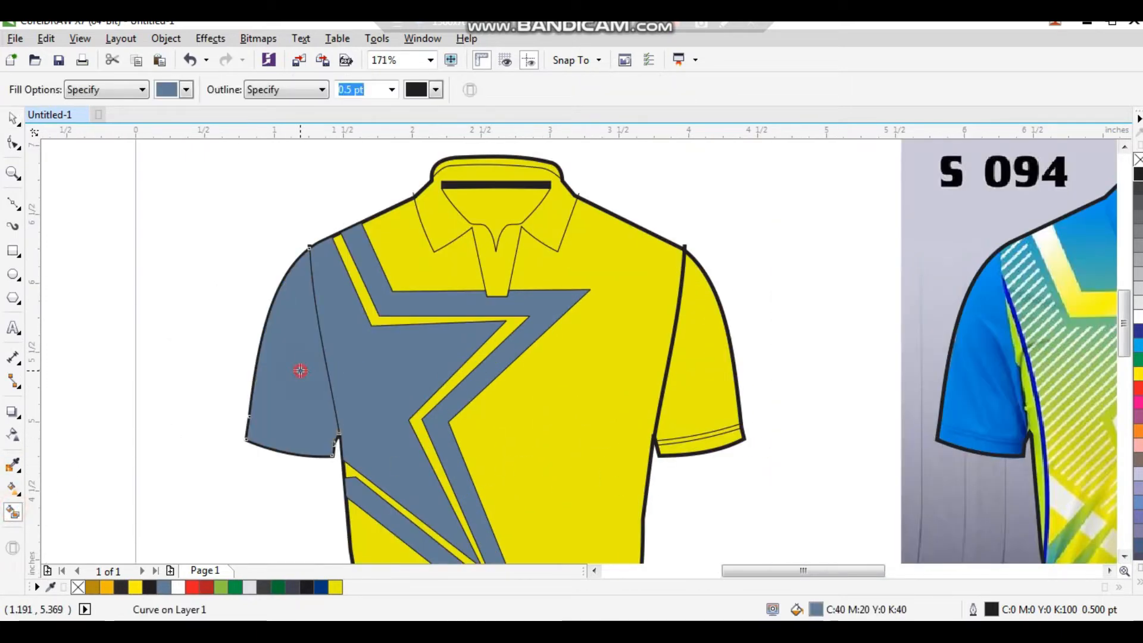
pyautogui.click(701, 357)
pyautogui.hotkey('ctrl', 'z')
# - Select both blue-grey sleeve shapes and send them to the back, behind the yellow shirt
pyautogui.scroll(-3, 663, 319)
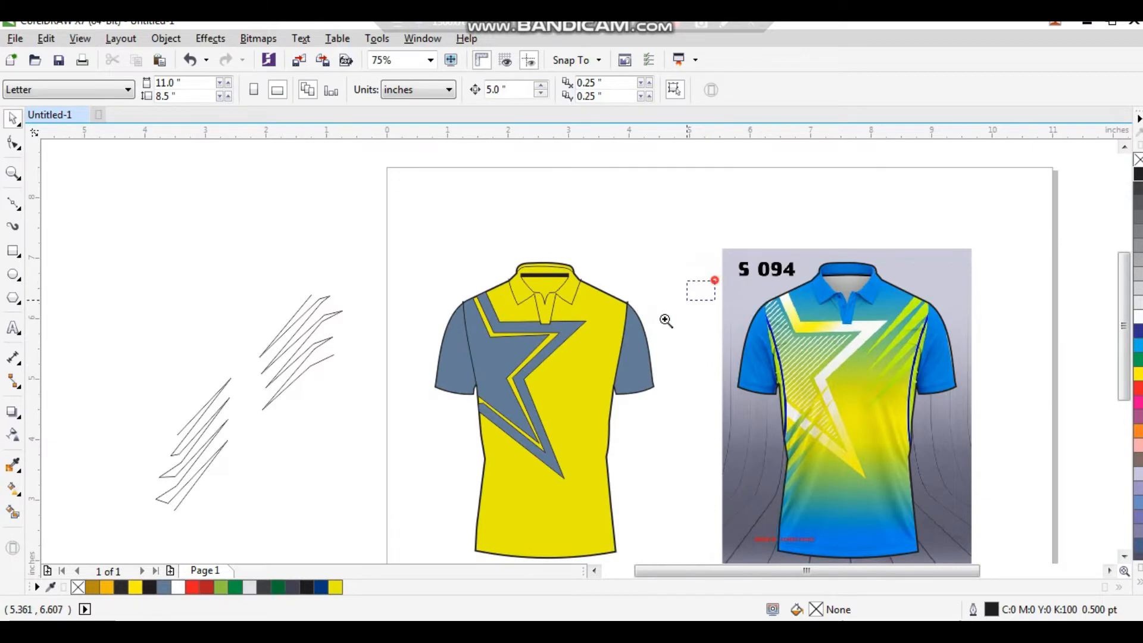
pyautogui.scroll(3, 706, 349)
pyautogui.keyDown('shift'); pyautogui.click(319, 319); pyautogui.keyUp('shift')
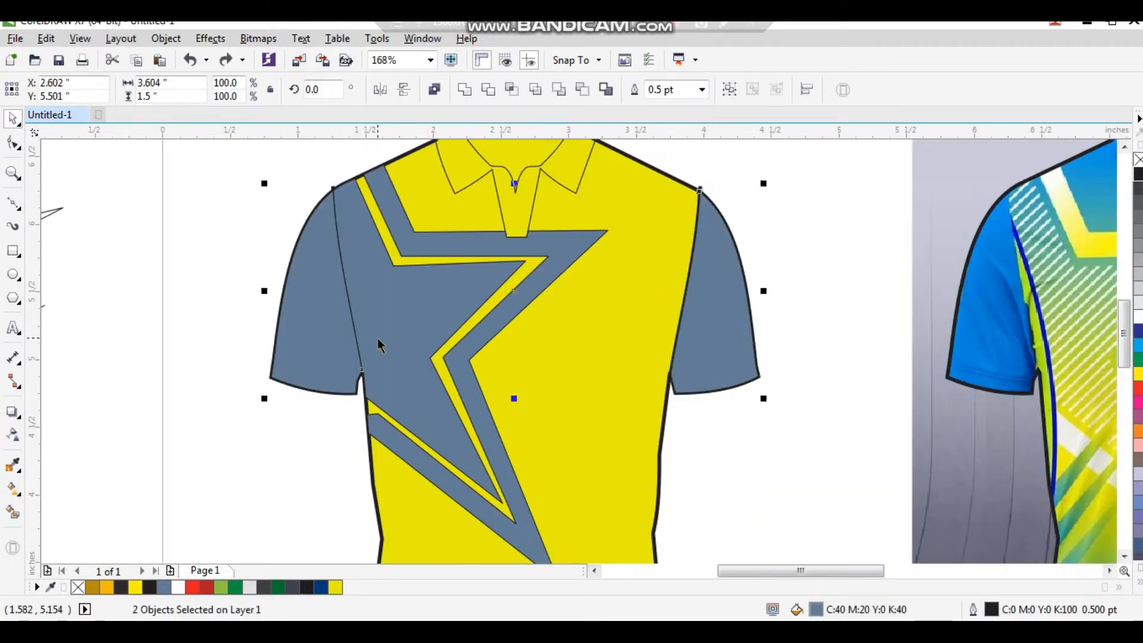
pyautogui.hotkey('shift', 'pagedown')
# - Try deleting the yellow shirt shape that covers the sleeve fills, and undo the deletion
pyautogui.click(738, 279)
pyautogui.press('Delete')
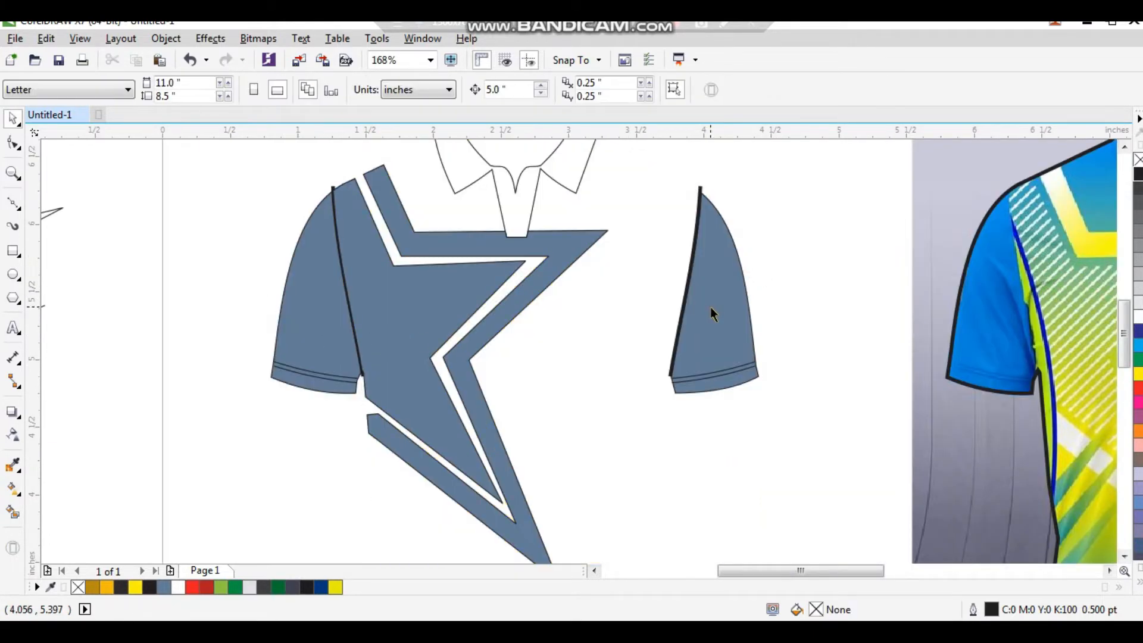
pyautogui.press('z')
pyautogui.press('space')
pyautogui.press('space')
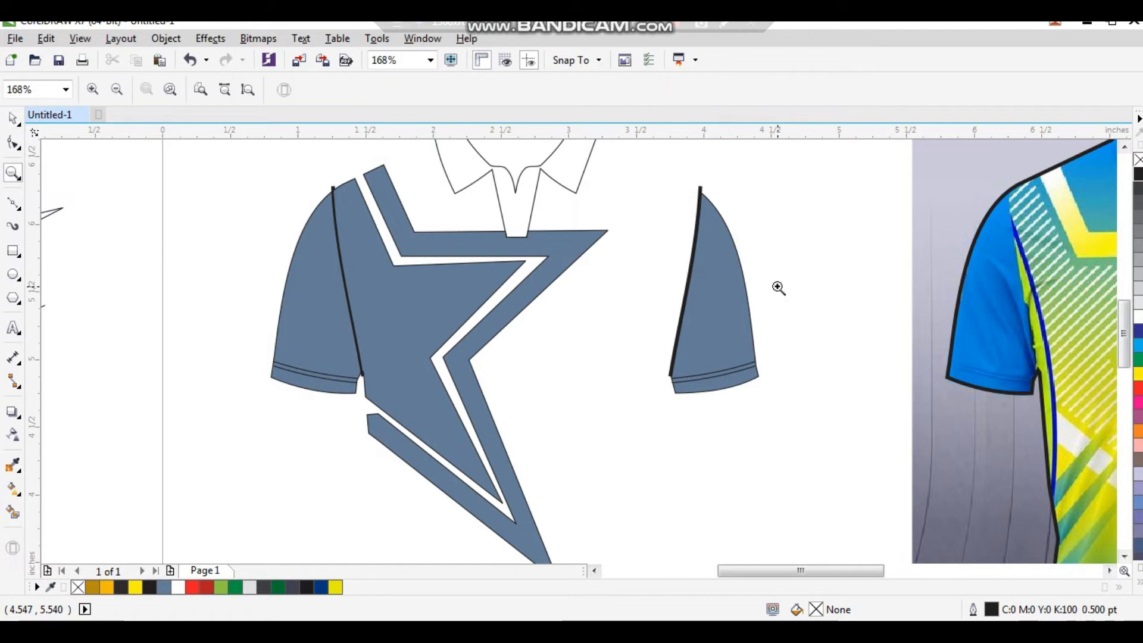
pyautogui.click(13, 119)
pyautogui.hotkey('ctrl', 'z')
# - Send the yellow shirt shape to the back, behind the blue-grey sleeve fills
pyautogui.click(734, 320)
pyautogui.scroll(-2, 657, 352)
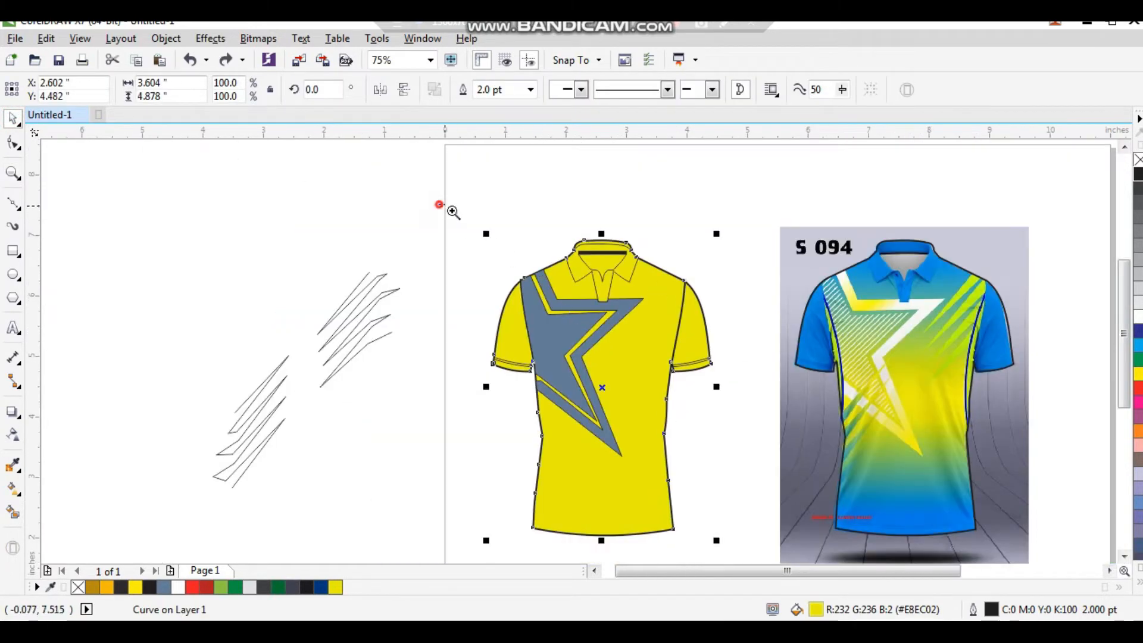
pyautogui.scroll(1, 578, 355)
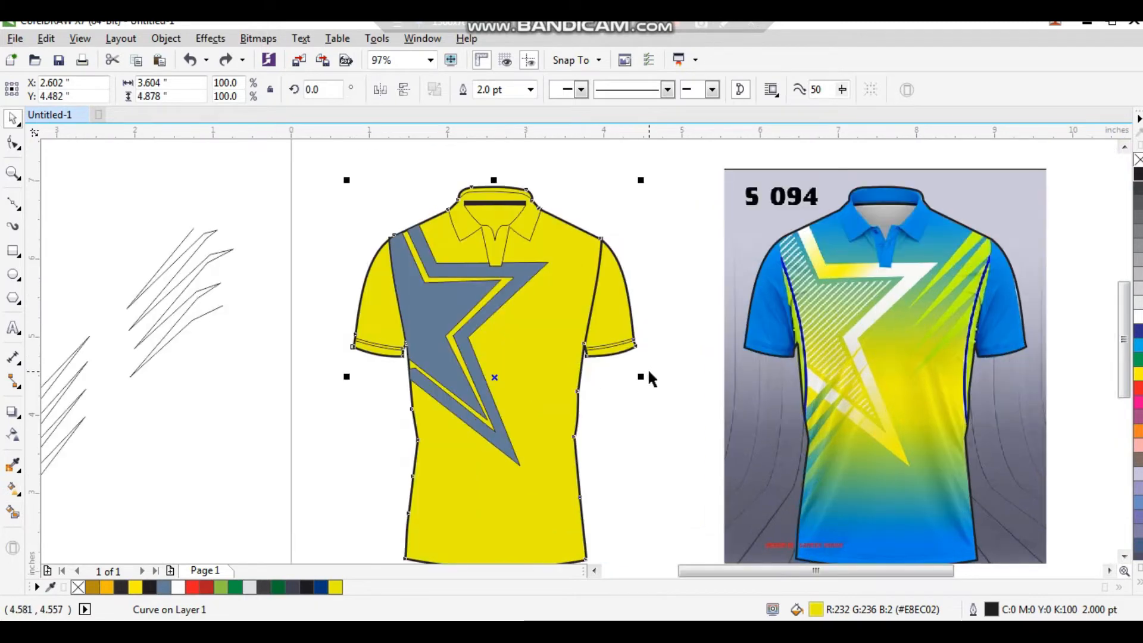
pyautogui.click(660, 337)
pyautogui.press('space')
pyautogui.press('space')
pyautogui.click(608, 309)
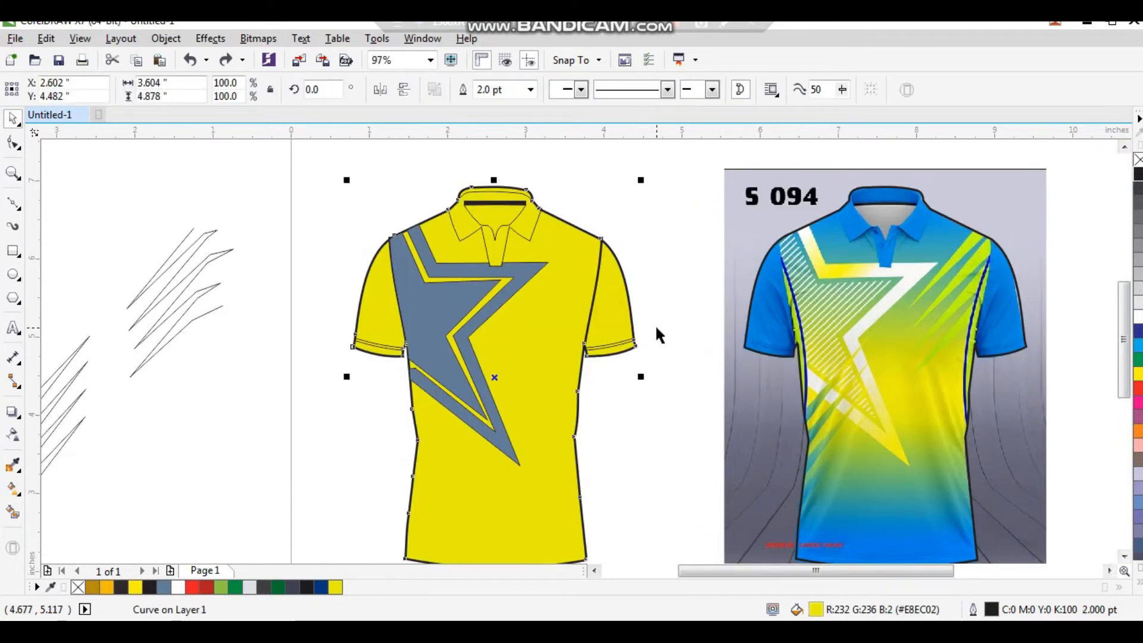
pyautogui.hotkey('shift', 'pagedown')
pyautogui.click(616, 304)
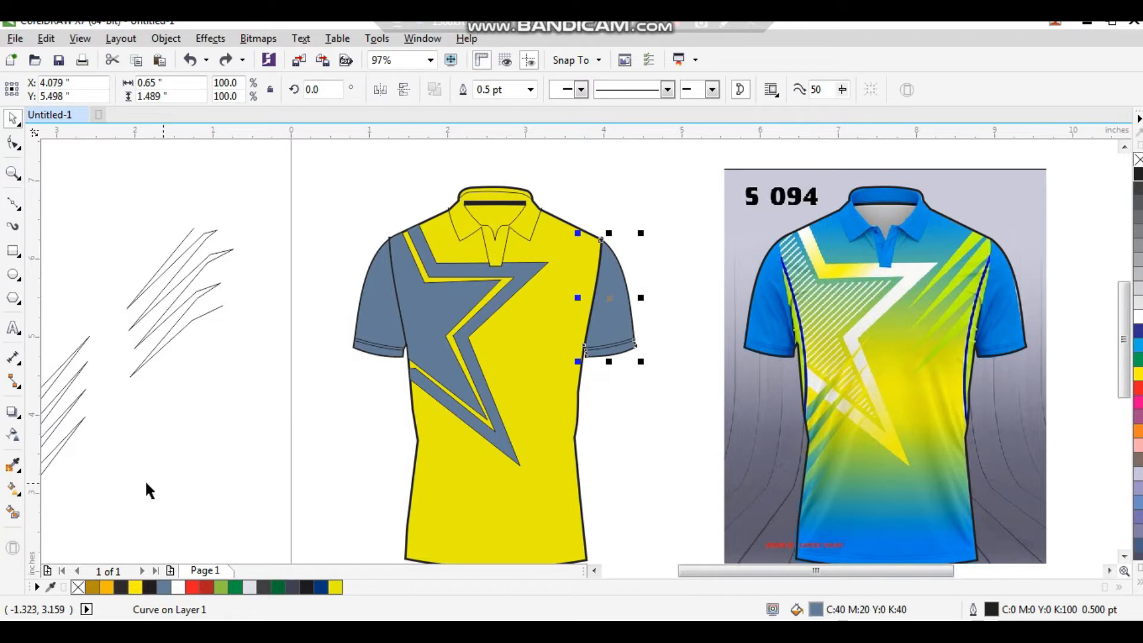
# - Sample the blue from the reference shirt's sleeve and apply it to both sleeves of the shirt copy
pyautogui.click(10, 467)
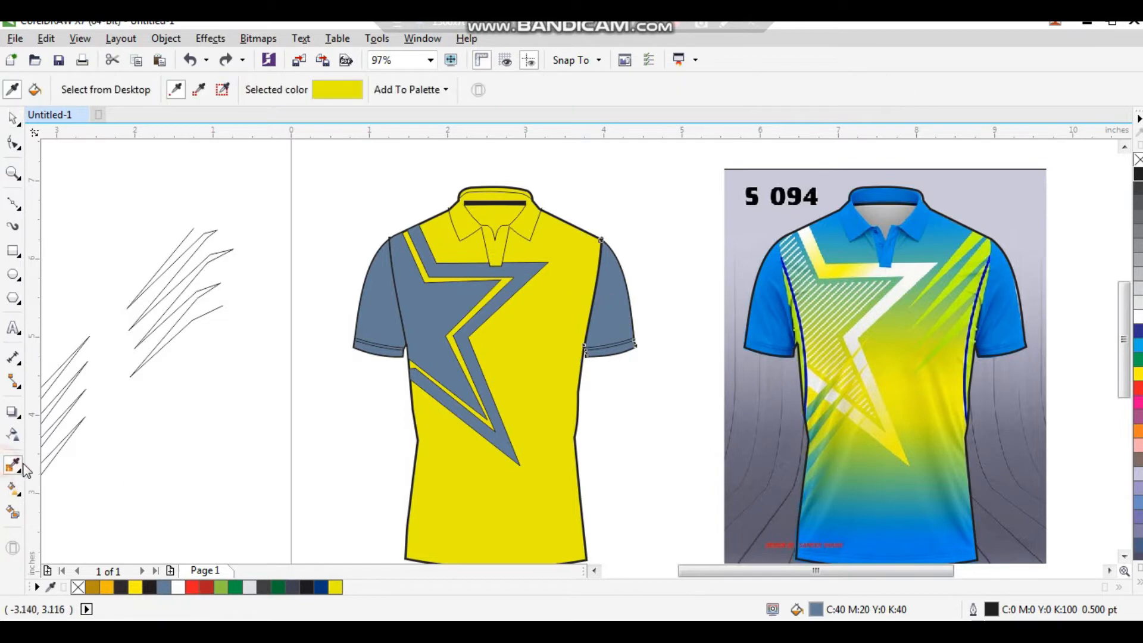
pyautogui.click(774, 291)
pyautogui.click(610, 311)
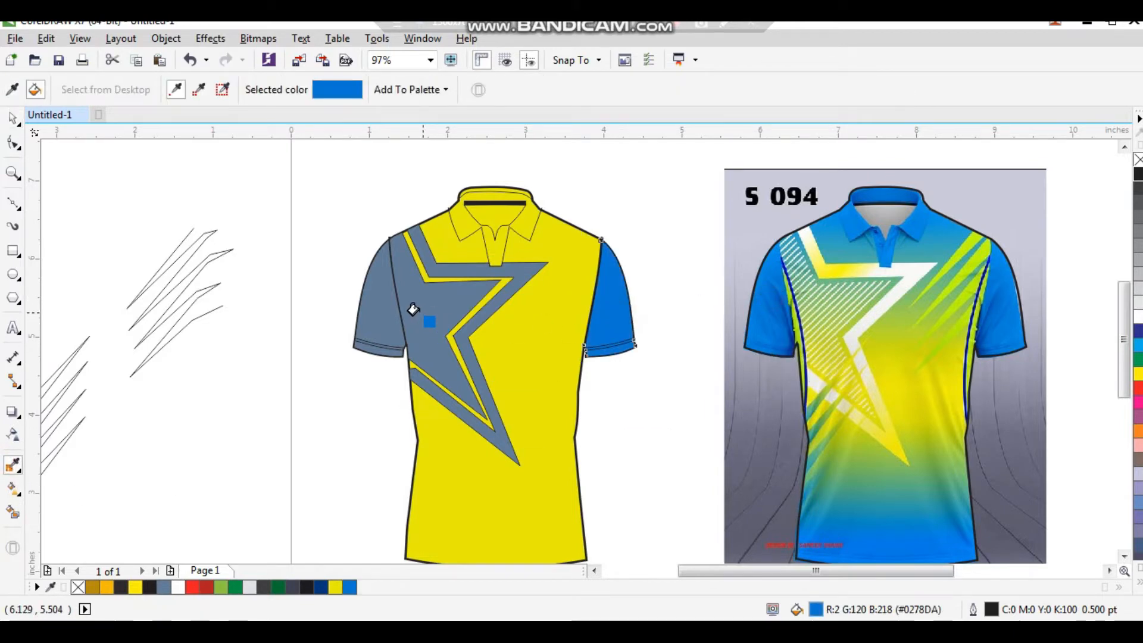
pyautogui.click(381, 310)
pyautogui.press('space')
pyautogui.click(598, 375)
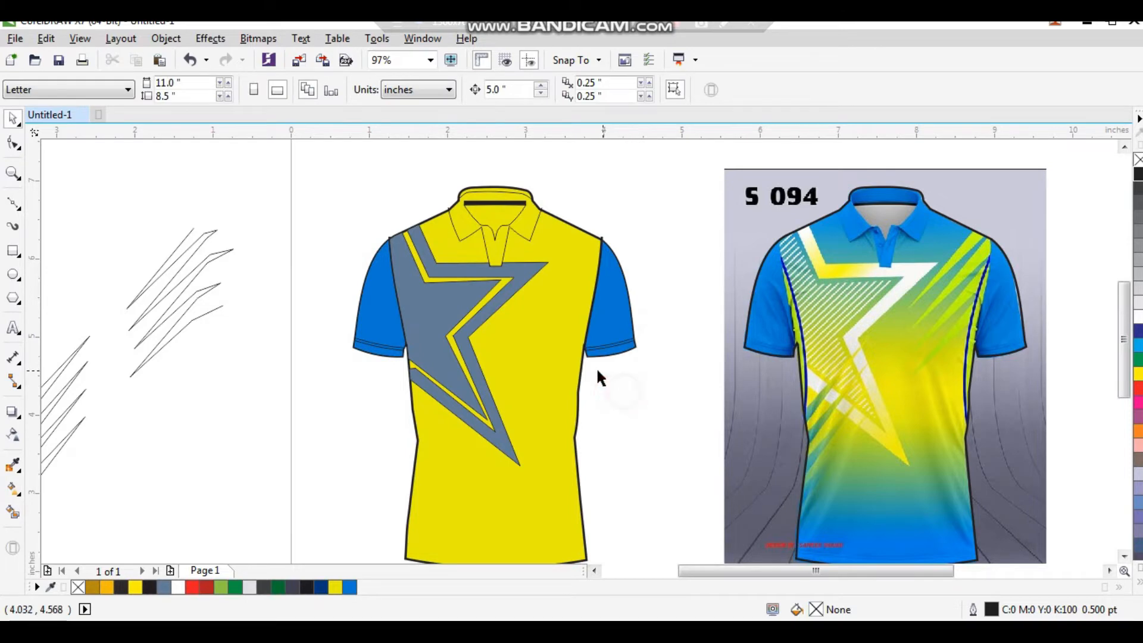
# - Fill the outer star band of the shirt copy with white
pyautogui.click(515, 291)
pyautogui.click(1137, 316)
pyautogui.click(664, 224)
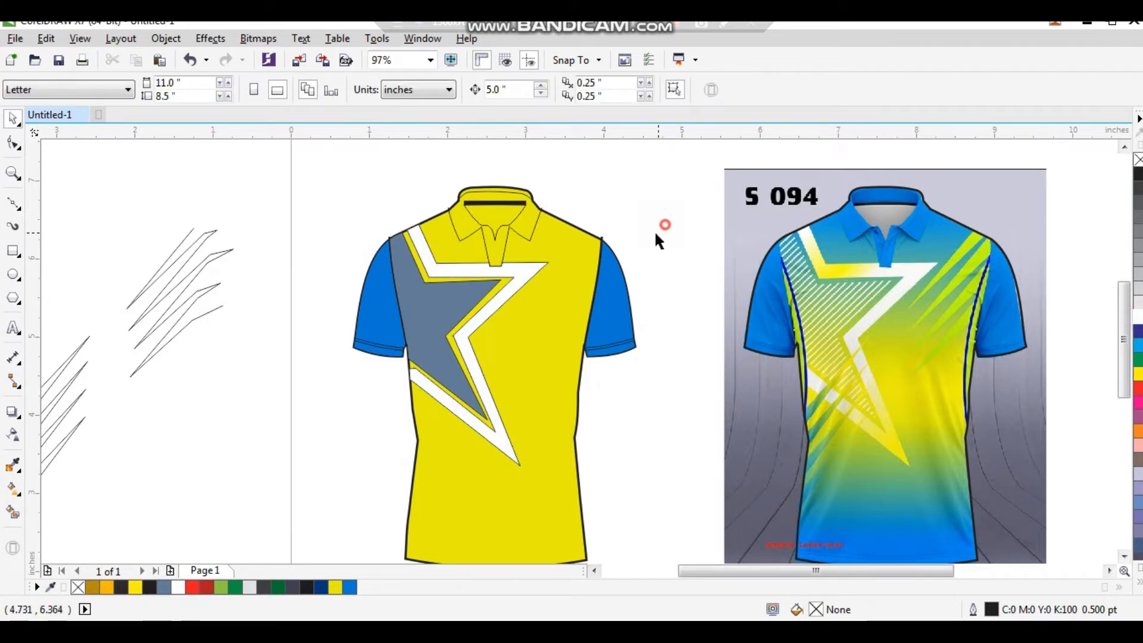
# - Draw a straight diagonal line along a white stripe in the reference star and enlarge it to about 1.49 by 1.43 inches
pyautogui.click(451, 309)
pyautogui.scroll(-3, 557, 297)
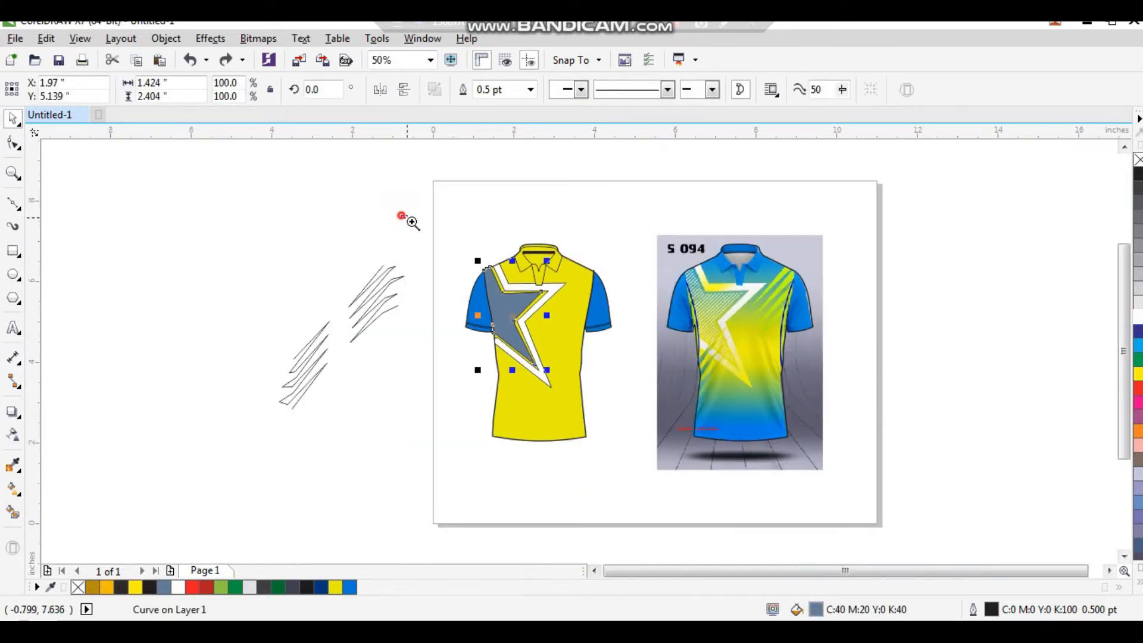
pyautogui.scroll(3, 401, 216)
pyautogui.click(13, 203)
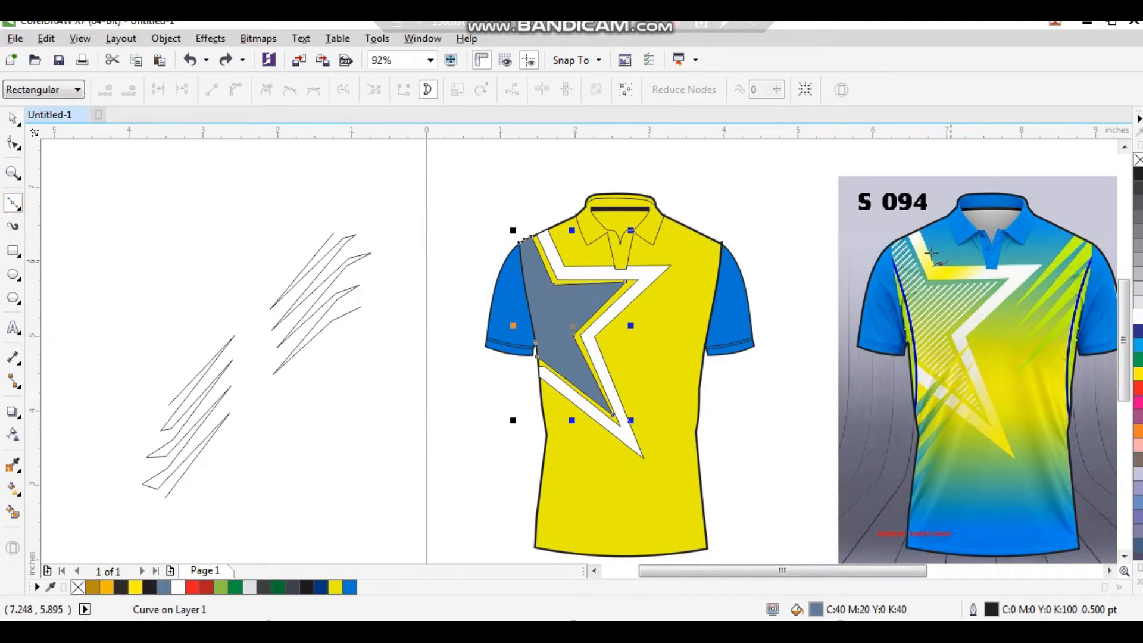
pyautogui.scroll(2, 846, 282)
pyautogui.click(682, 241)
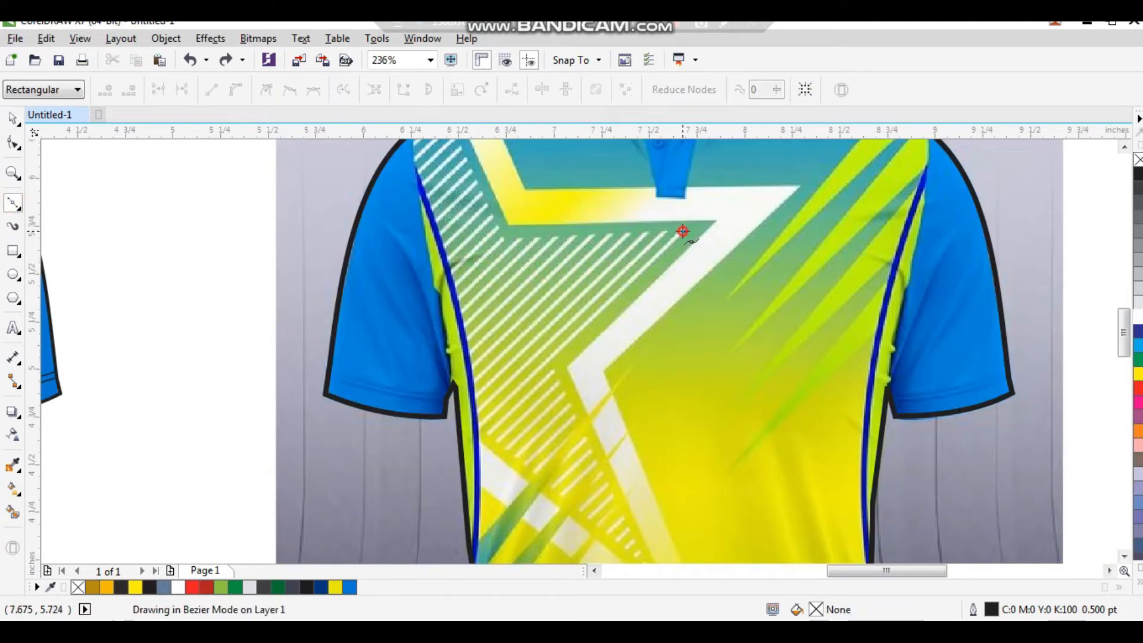
pyautogui.click(476, 427)
pyautogui.press('space')
pyautogui.moveTo(688, 434); pyautogui.dragTo(680, 448)
pyautogui.scroll(3, 646, 263)
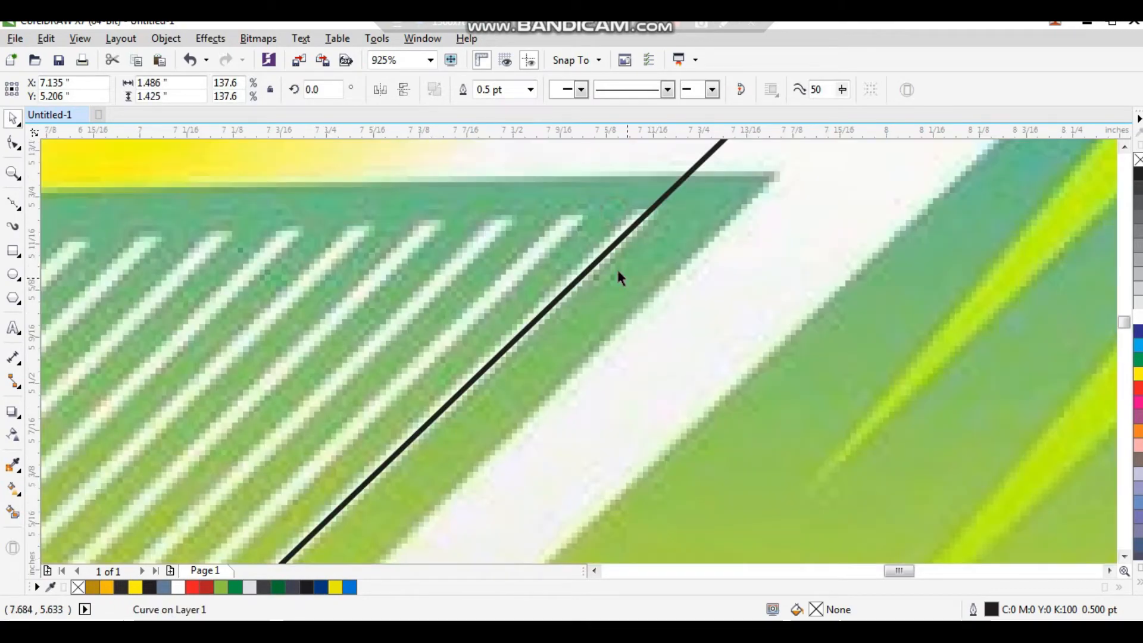
# - Give the diagonal line a 1.5 pt white outline
pyautogui.click(530, 92)
pyautogui.click(516, 176)
pyautogui.scroll(-3, 645, 273)
pyautogui.scroll(-1, 646, 277)
pyautogui.press('F2')
pyautogui.moveTo(512, 403); pyautogui.dragTo(705, 227)
pyautogui.rightClick(1138, 316)
# - Duplicate the white line one stripe spacing up and to the left, repeating the copy until the stripes cover the whole star area
pyautogui.moveTo(584, 321); pyautogui.dragTo(574, 312)
pyautogui.rightClick(573, 312)
pyautogui.hotkey('ctrl', 'r')
pyautogui.hotkey('ctrl', 'r')
pyautogui.hotkey('ctrl', 'r')
pyautogui.scroll(-3, 586, 345)
pyautogui.scroll(2, 630, 403)
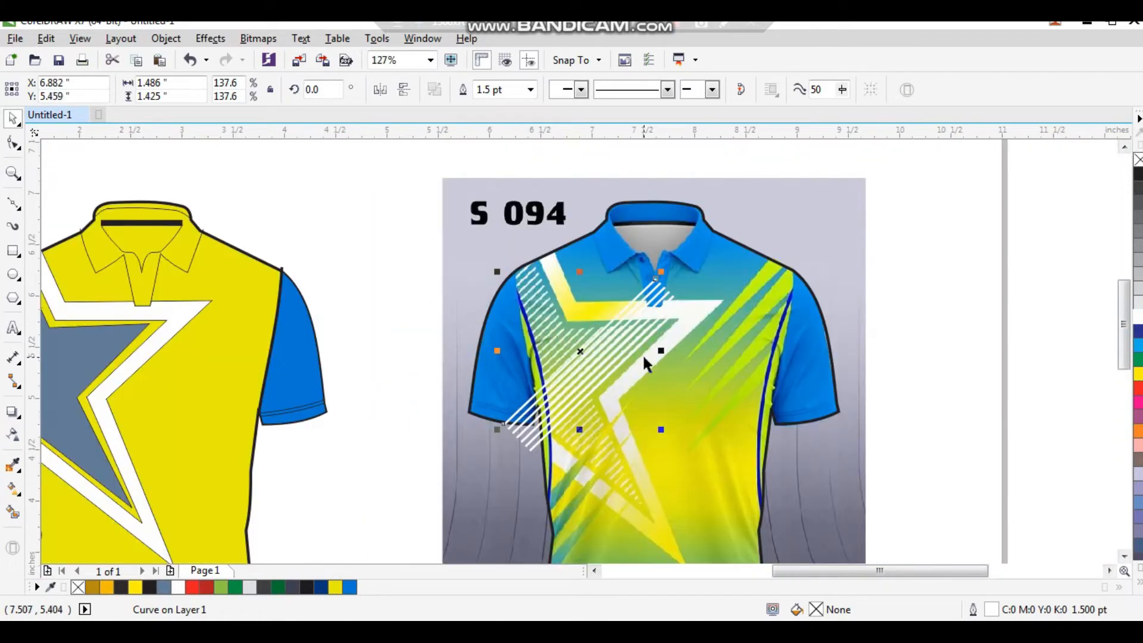
pyautogui.hotkey('ctrl', 'r')
pyautogui.hotkey('ctrl', 'r')
pyautogui.hotkey('ctrl', 'r')
pyautogui.hotkey('ctrl', 'r')
pyautogui.hotkey('ctrl', 'r')
pyautogui.hotkey('ctrl', 'r')
pyautogui.hotkey('ctrl', 'r')
pyautogui.hotkey('ctrl', 'r')
pyautogui.hotkey('ctrl', 'r')
pyautogui.hotkey('ctrl', 'r')
pyautogui.hotkey('ctrl', 'r')
pyautogui.hotkey('ctrl', 'r')
pyautogui.hotkey('ctrl', 'r')
pyautogui.hotkey('ctrl', 'r')
pyautogui.hotkey('ctrl', 'r')
pyautogui.hotkey('ctrl', 'r')
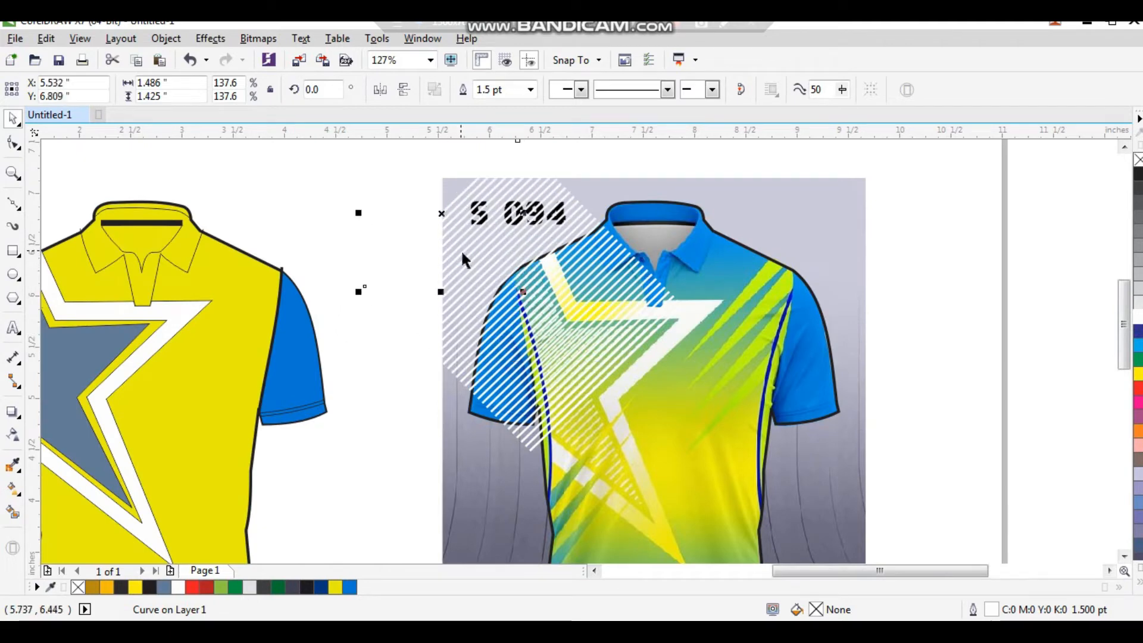
pyautogui.hotkey('ctrl', 'r')
pyautogui.scroll(-3, 558, 277)
pyautogui.scroll(1, 390, 162)
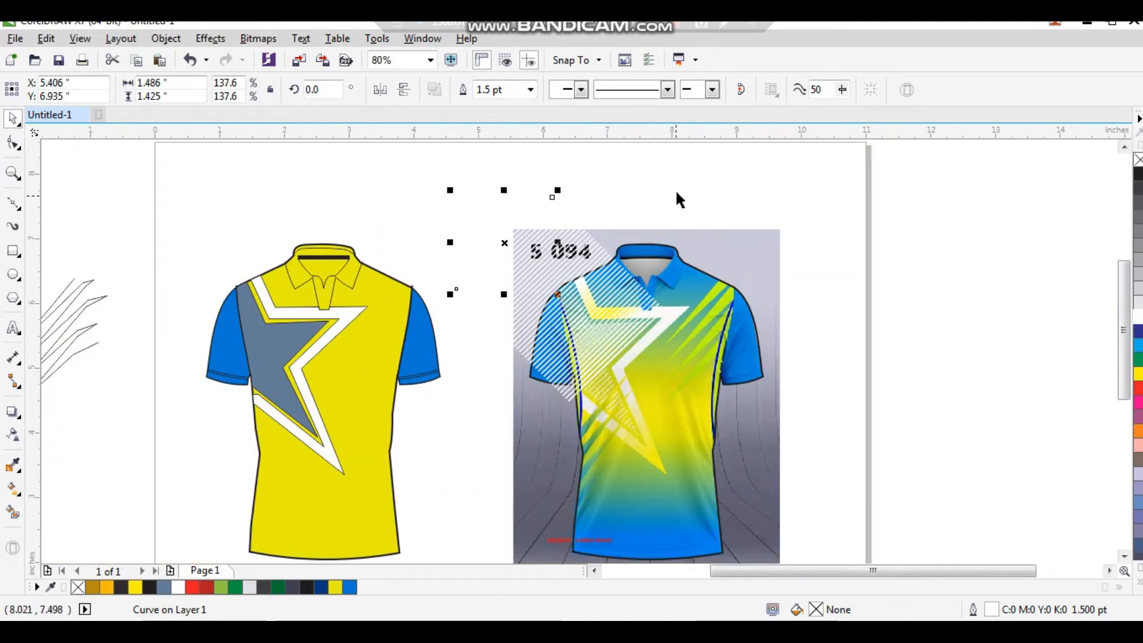
# - Group all the white diagonal stripes and PowerClip them inside the blue-grey inner star of the shirt copy
pyautogui.moveTo(608, 294); pyautogui.dragTo(446, 456)
pyautogui.hotkey('ctrl', 'g')
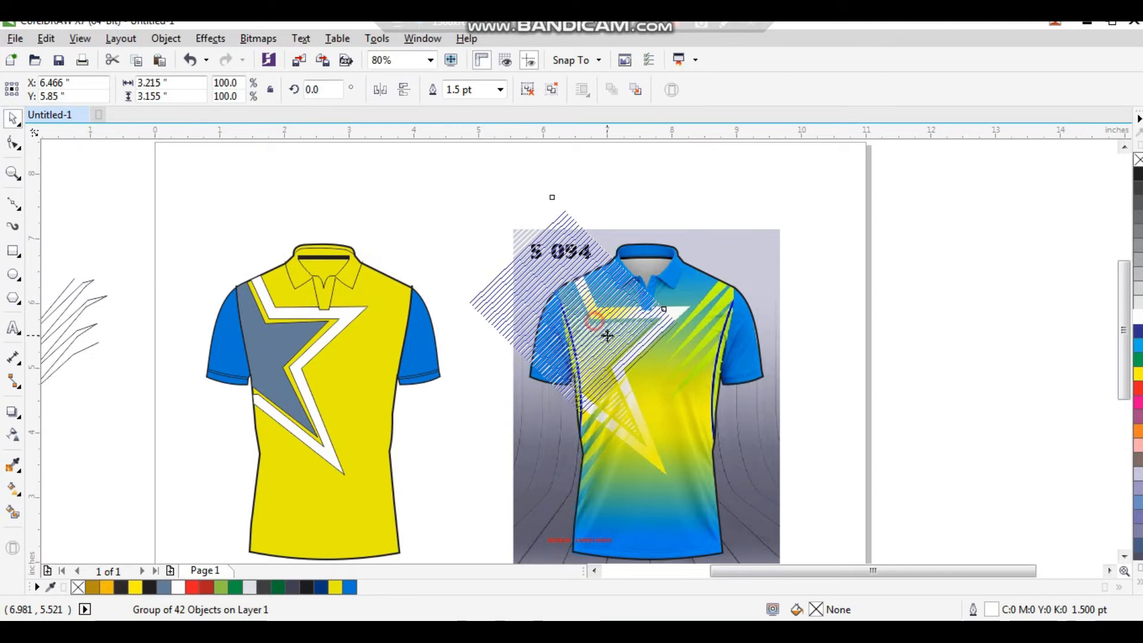
pyautogui.rightClick(545, 290)
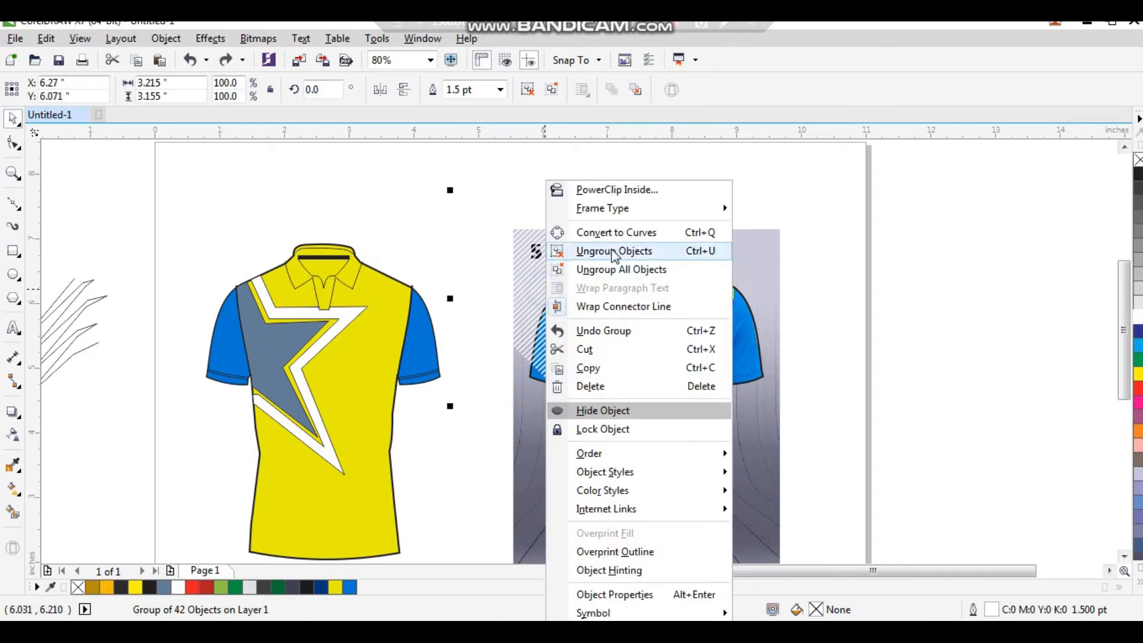
pyautogui.click(616, 190)
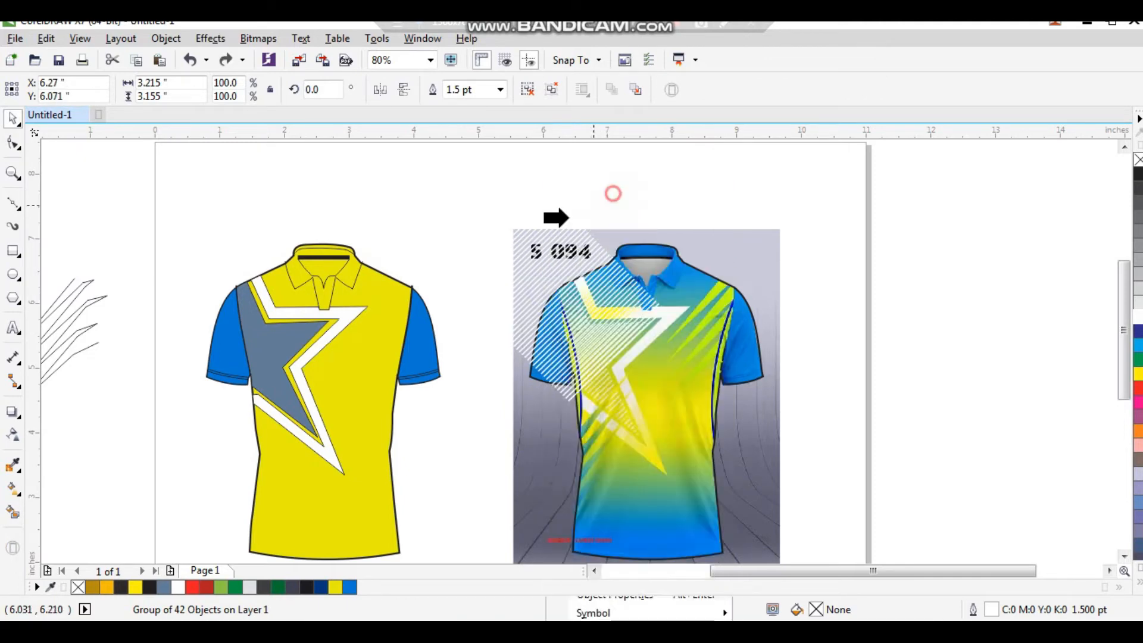
pyautogui.click(277, 344)
pyautogui.moveTo(221, 292); pyautogui.dragTo(363, 419)
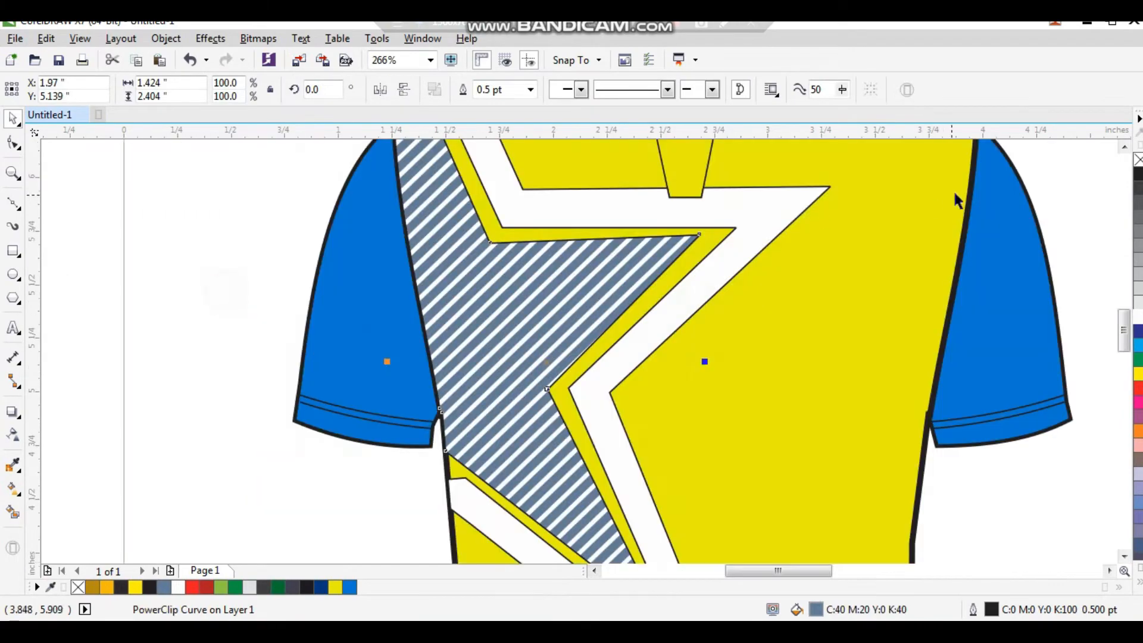
# - Remove the fill and outline from the striped inner star shape
pyautogui.click(1136, 160)
pyautogui.scroll(-3, 691, 313)
pyautogui.press('F2')
pyautogui.moveTo(589, 212); pyautogui.dragTo(789, 386)
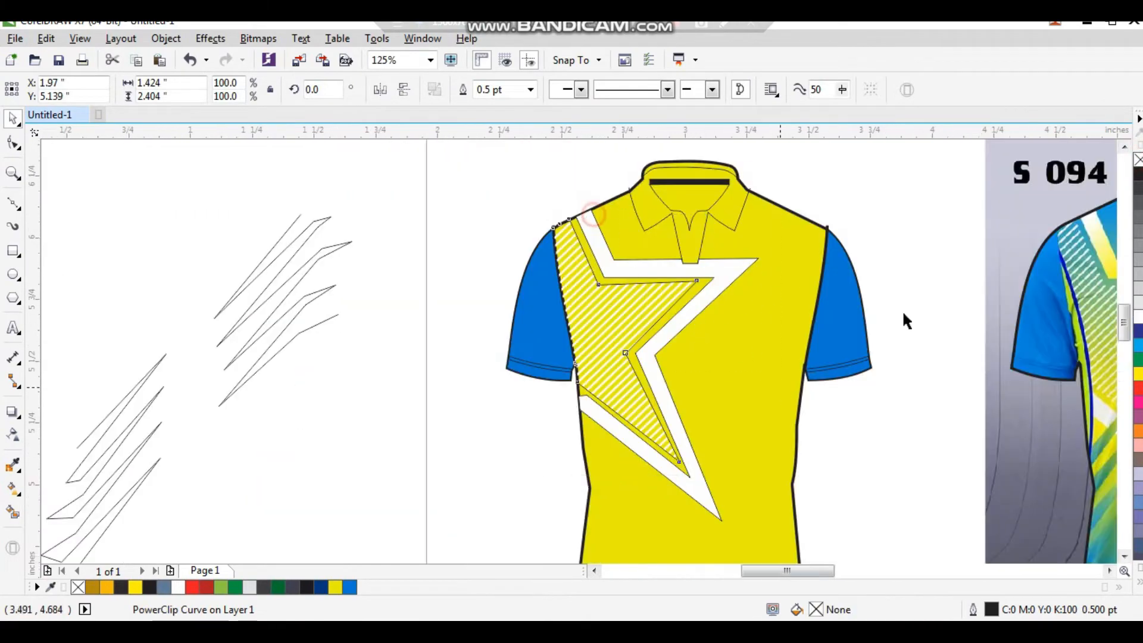
pyautogui.rightClick(1137, 159)
pyautogui.scroll(-2, 509, 328)
pyautogui.click(446, 217)
# - Remove the outline from the white star band
pyautogui.press('F2')
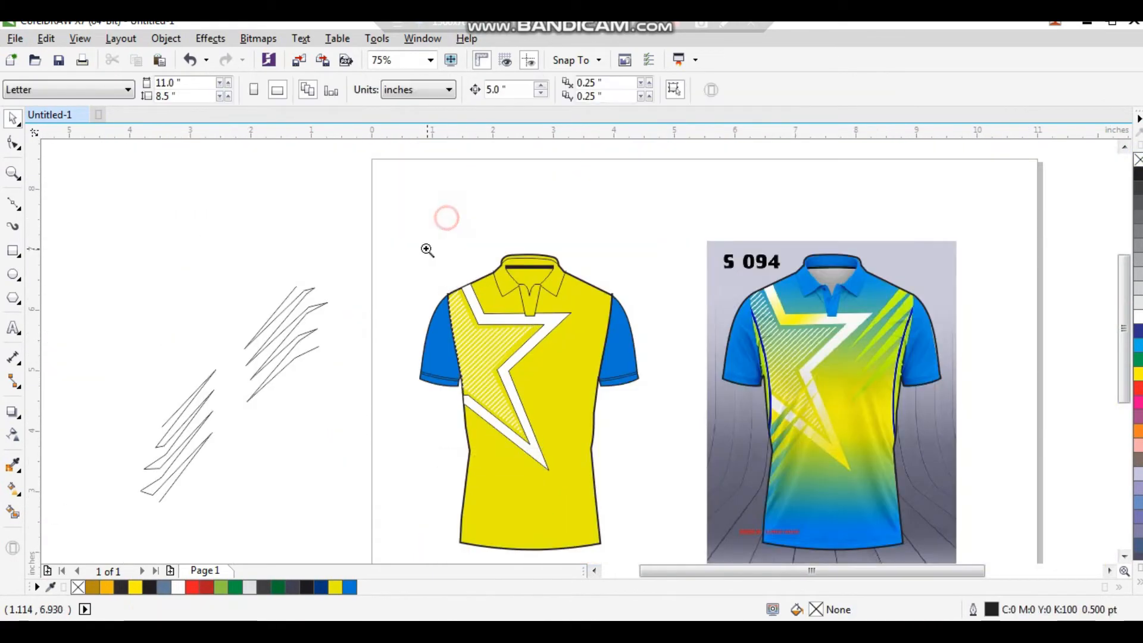
pyautogui.moveTo(426, 248); pyautogui.dragTo(719, 500)
pyautogui.click(554, 274)
pyautogui.rightClick(1136, 158)
pyautogui.click(732, 205)
pyautogui.scroll(-2, 570, 327)
pyautogui.moveTo(441, 235); pyautogui.dragTo(842, 521)
pyautogui.moveTo(442, 442); pyautogui.dragTo(465, 445)
pyautogui.hotkey('ctrl', 'z')
pyautogui.click(581, 404)
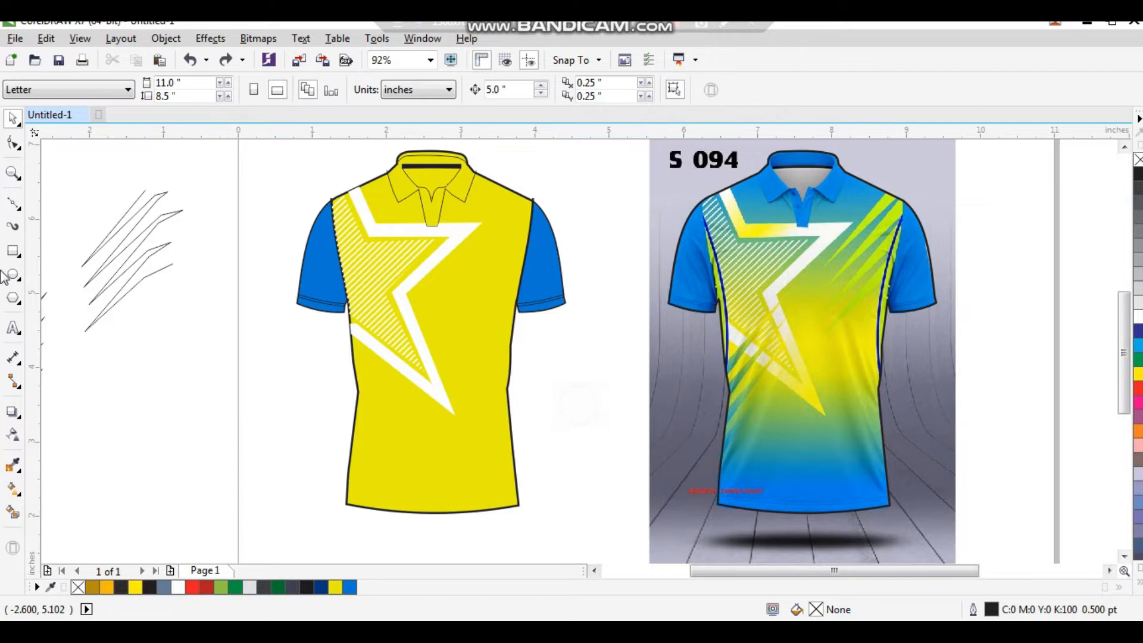
# - Draw a rectangle about 3.39 by 1.46 inches across the shirt copy's lower part, filled with the sleeve blue and without outline
pyautogui.click(12, 253)
pyautogui.moveTo(304, 533); pyautogui.dragTo(555, 424)
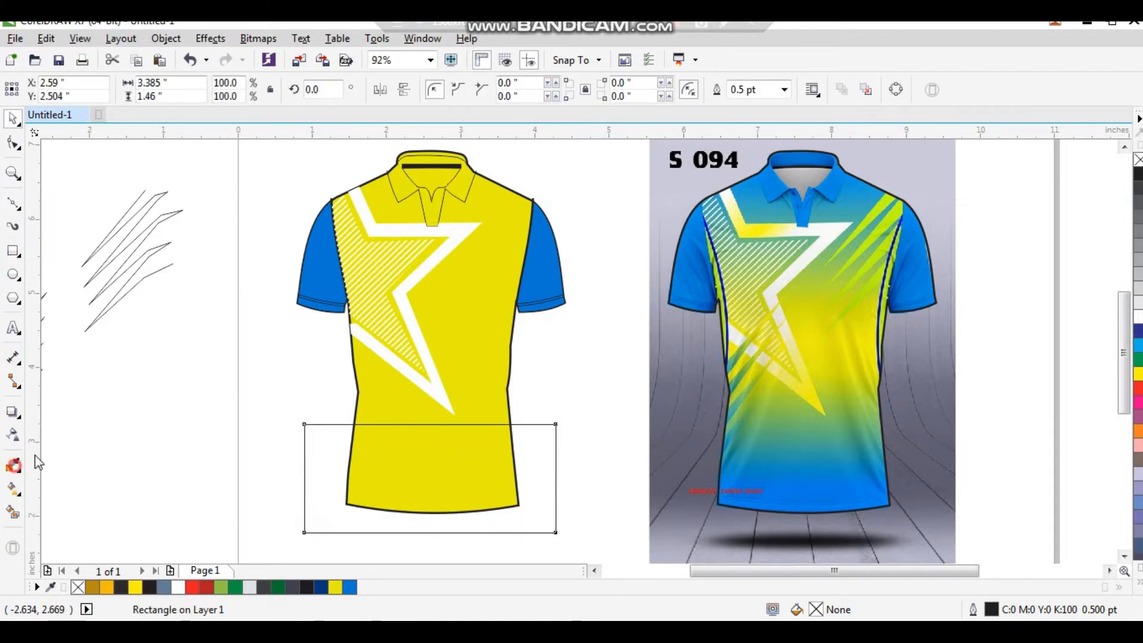
pyautogui.click(13, 464)
pyautogui.click(334, 284)
pyautogui.press('space')
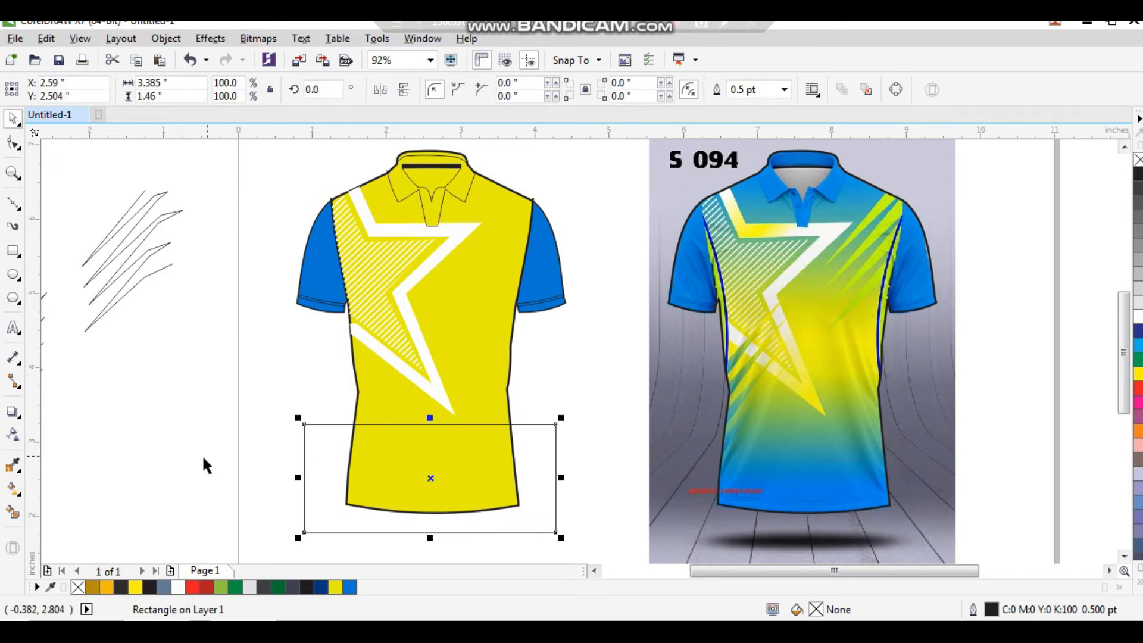
pyautogui.click(12, 469)
pyautogui.click(312, 297)
pyautogui.click(303, 432)
pyautogui.press('space')
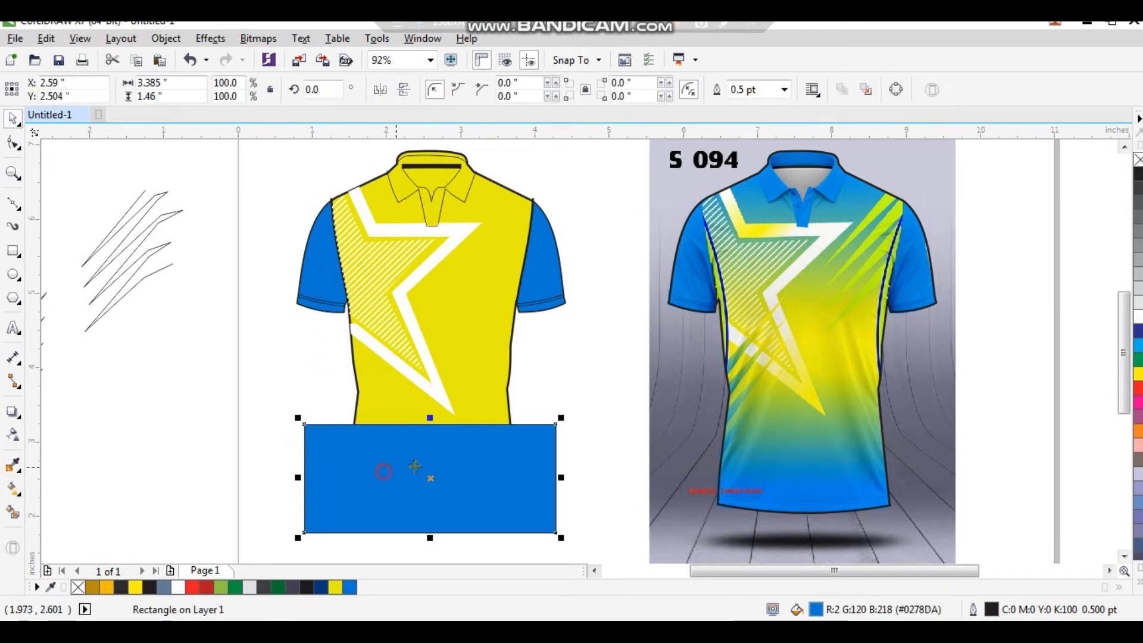
pyautogui.rightClick(1138, 158)
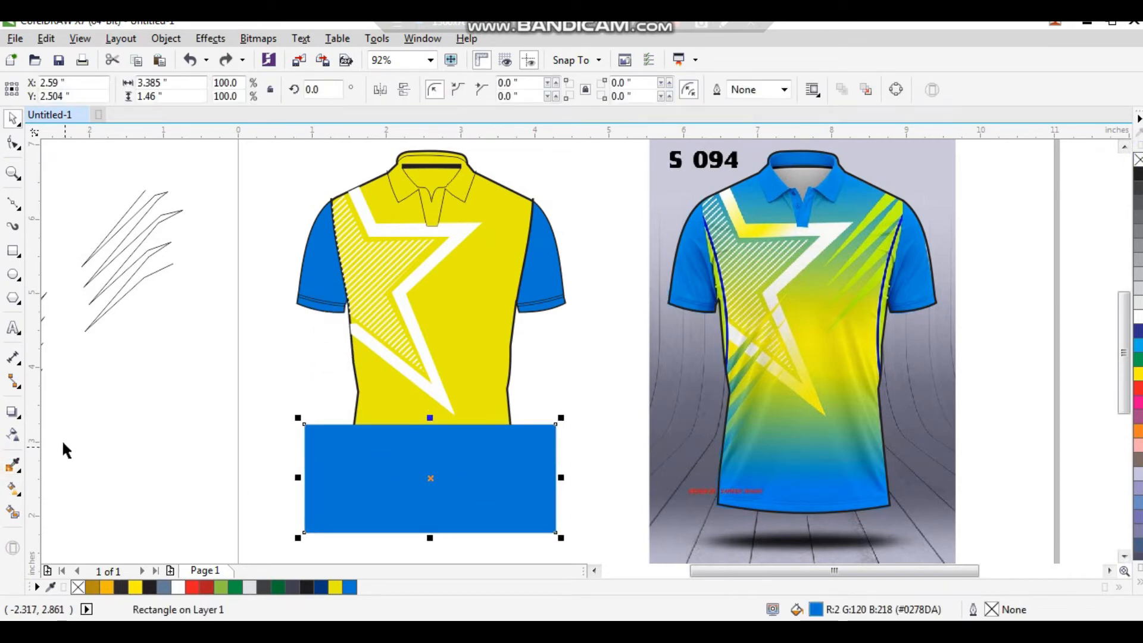
# - Apply a vertical linear transparency to the blue rectangle so that it fades out towards its upper edge
pyautogui.click(14, 436)
pyautogui.moveTo(428, 447); pyautogui.dragTo(432, 340)
pyautogui.press('space')
# - Place a mirrored copy of the faded blue rectangle over the shirt's upper part and send both rectangles behind the shirt
pyautogui.moveTo(431, 537); pyautogui.dragTo(470, 267)
pyautogui.rightClick(468, 267)
pyautogui.hotkey('ctrl', 'z')
pyautogui.hotkey('shift', 'pagedown')
pyautogui.click(591, 228)
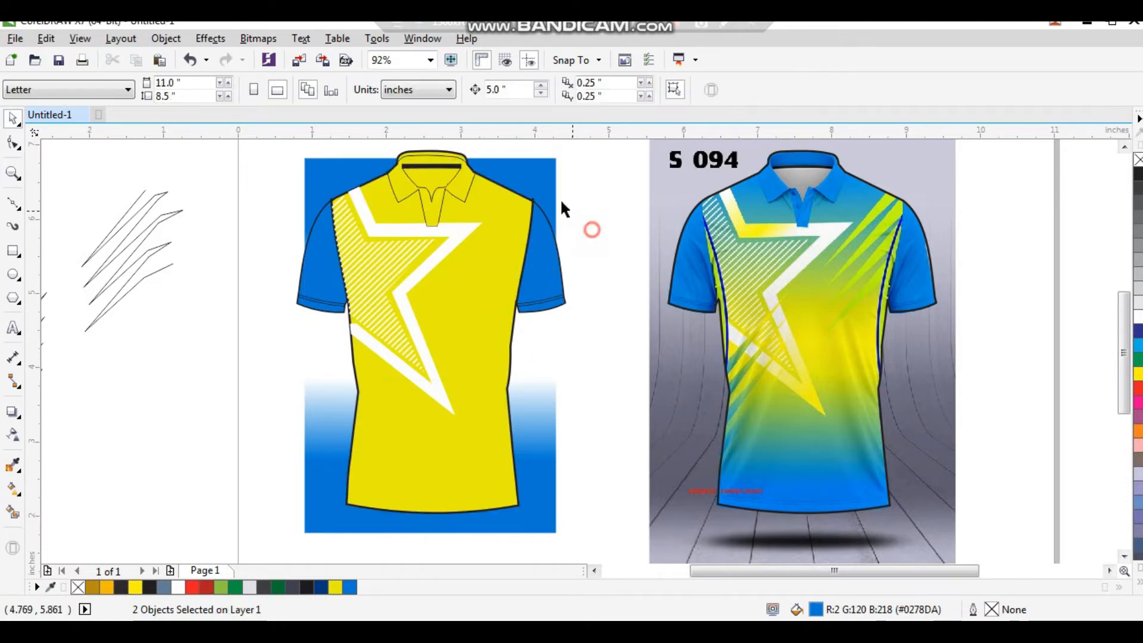
# - PowerClip the upper and lower faded blue rectangles inside the yellow shirt shape
pyautogui.rightClick(546, 187)
pyautogui.click(582, 174)
pyautogui.click(485, 211)
pyautogui.click(550, 184)
pyautogui.click(538, 420)
pyautogui.rightClick(539, 420)
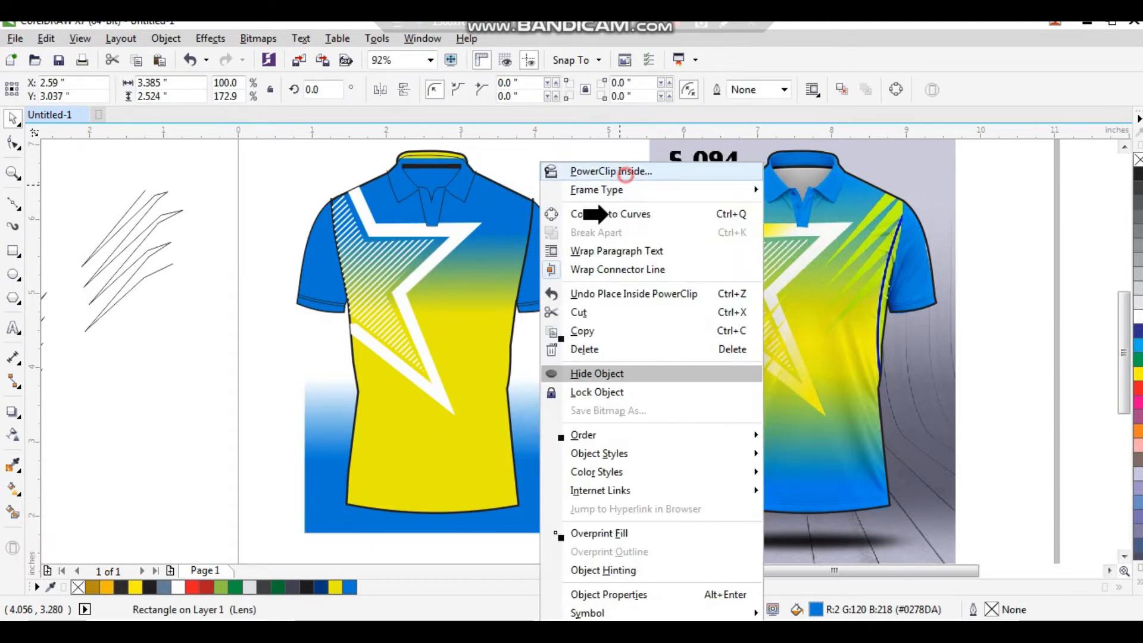
pyautogui.click(582, 173)
pyautogui.click(442, 424)
# - Examine the gradient-filled shirt copy against the reference image and the traced slash lines beside the page
pyautogui.scroll(-2, 442, 424)
pyautogui.press('F2')
pyautogui.moveTo(340, 243); pyautogui.dragTo(608, 510)
pyautogui.scroll(-2, 438, 375)
pyautogui.press('F2')
pyautogui.moveTo(280, 248); pyautogui.dragTo(547, 443)
pyautogui.click(419, 310)
pyautogui.hotkey('ctrl', 'z')
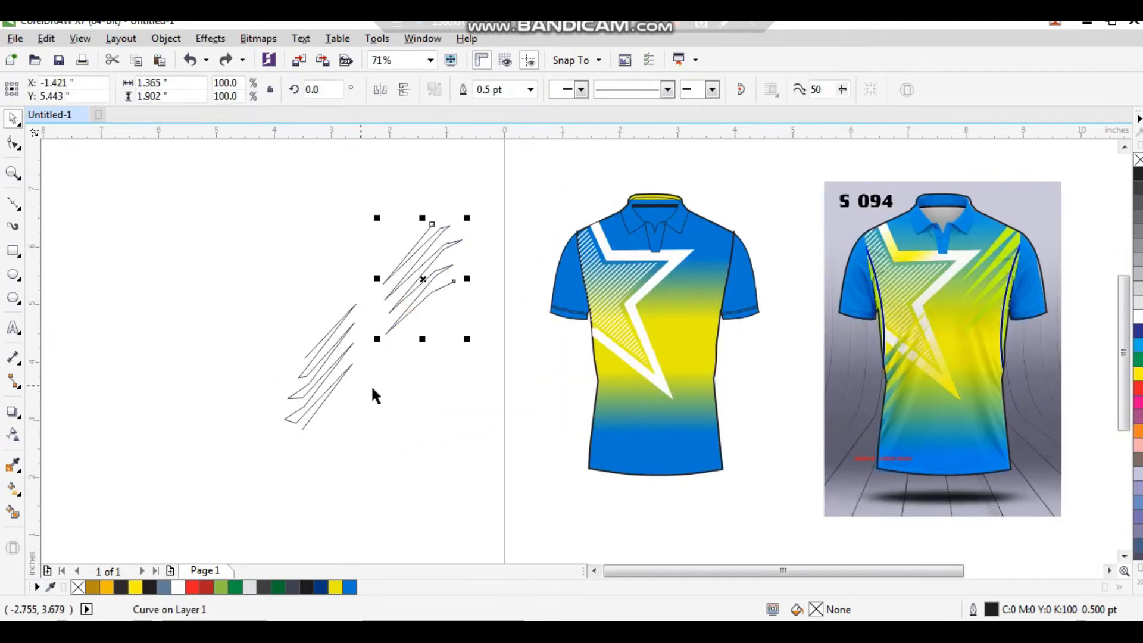
pyautogui.click(498, 410)
pyautogui.scroll(-2, 508, 393)
pyautogui.press('F2')
pyautogui.moveTo(496, 256); pyautogui.dragTo(778, 456)
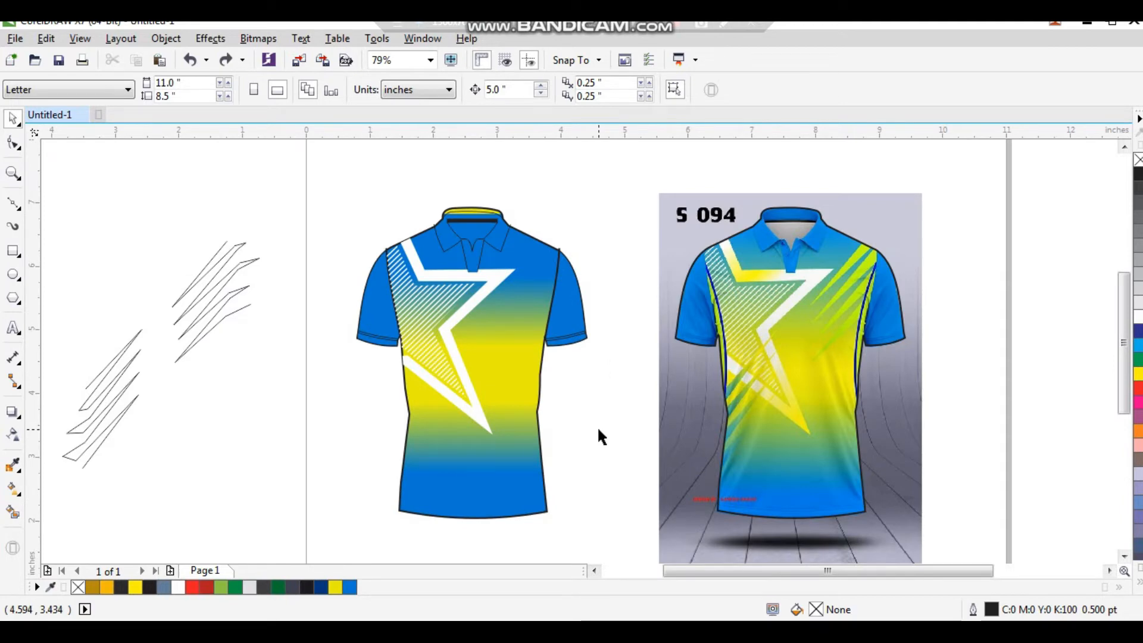
pyautogui.press('F6')
pyautogui.press('space')
pyautogui.click(593, 409)
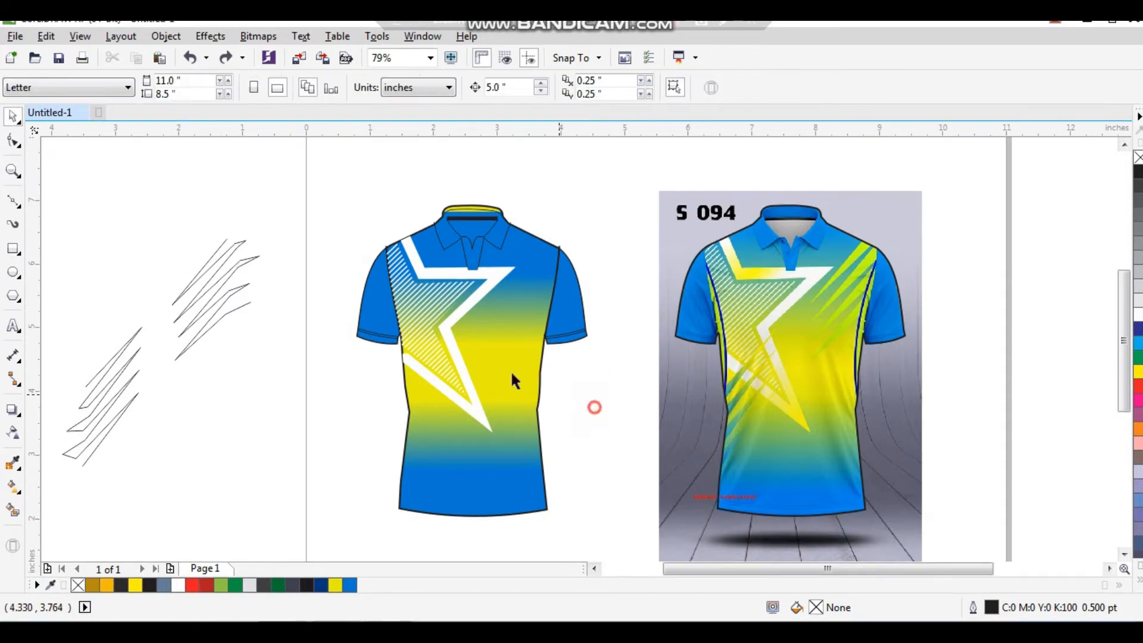
# - Select both sets of traced slash lines and move them 5 inches horizontally onto the shirt copy
pyautogui.click(220, 308)
pyautogui.keyDown('shift'); pyautogui.click(130, 397); pyautogui.keyUp('shift')
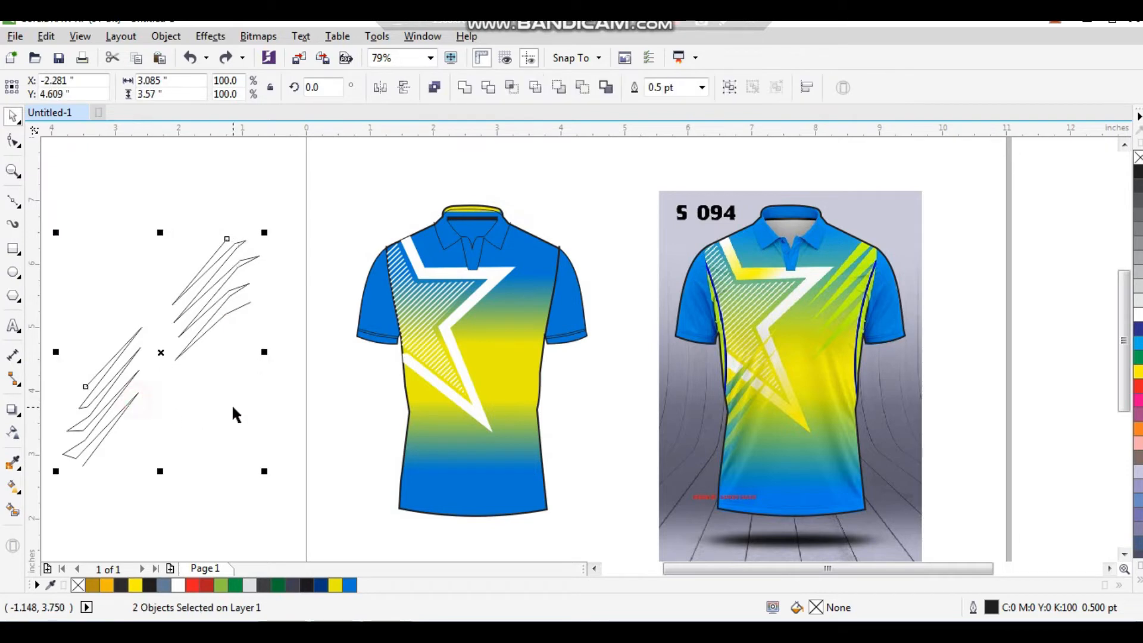
pyautogui.hotkey('ctrl', 'shift', 'z')
pyautogui.click(597, 212)
# - Try to fill the area around the upper slash lines on the shirt copy with the Smart Fill tool
pyautogui.press('F2')
pyautogui.moveTo(590, 234); pyautogui.dragTo(476, 361)
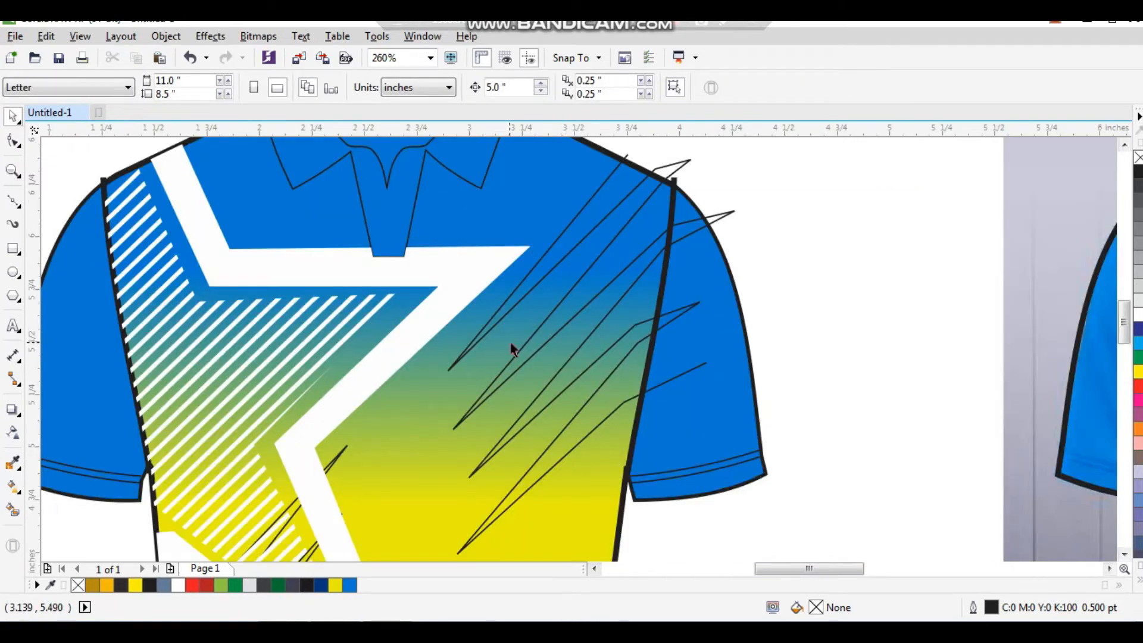
pyautogui.click(607, 209)
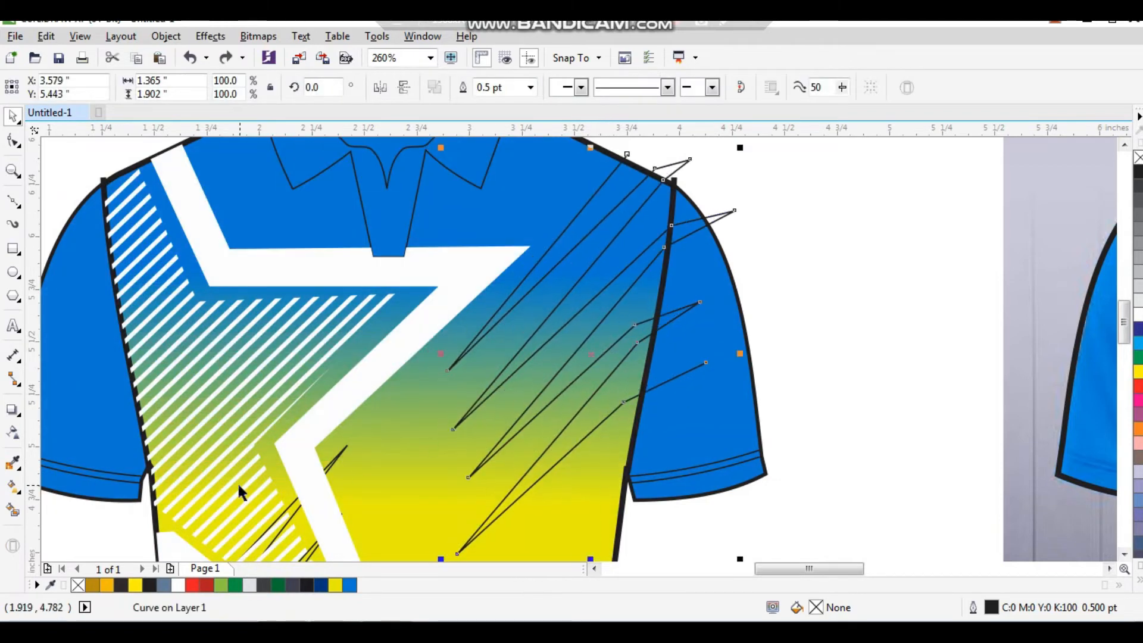
pyautogui.click(13, 511)
pyautogui.click(601, 407)
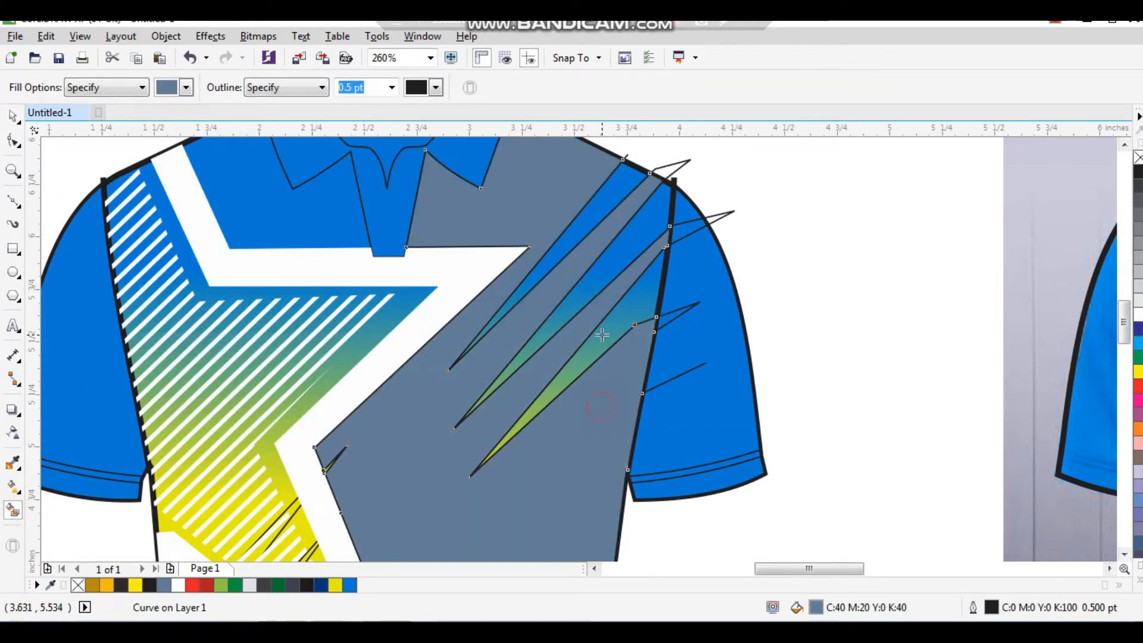
pyautogui.press('space')
pyautogui.hotkey('ctrl', 'z')
pyautogui.click(763, 329)
pyautogui.click(624, 379)
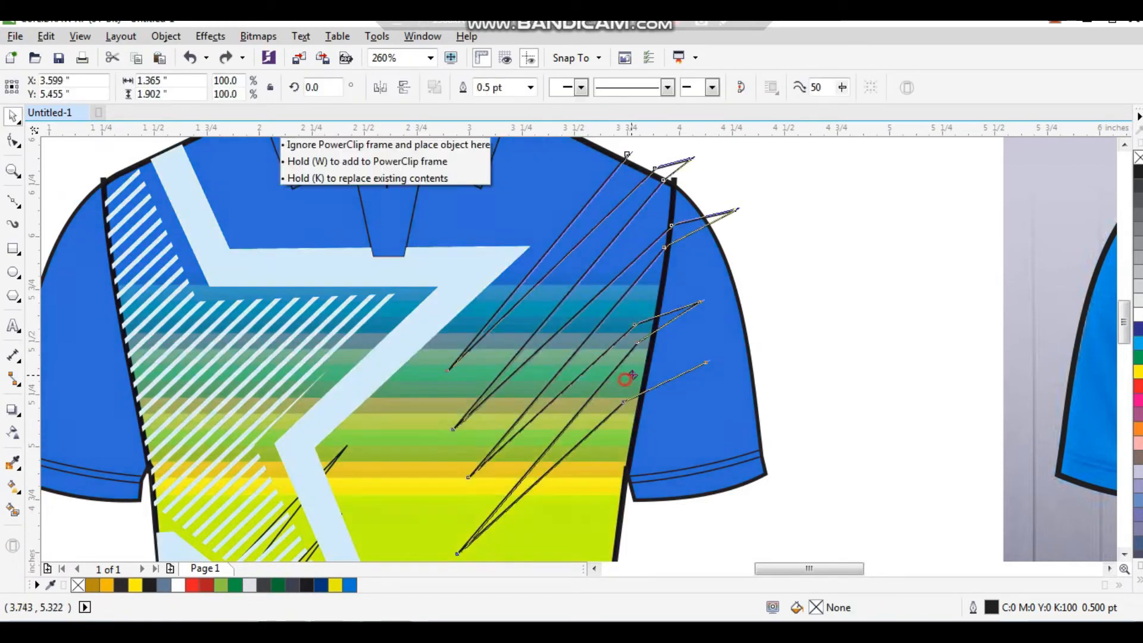
pyautogui.moveTo(638, 392); pyautogui.dragTo(644, 390)
pyautogui.hotkey('ctrl', 'z')
pyautogui.scroll(-1, 577, 369)
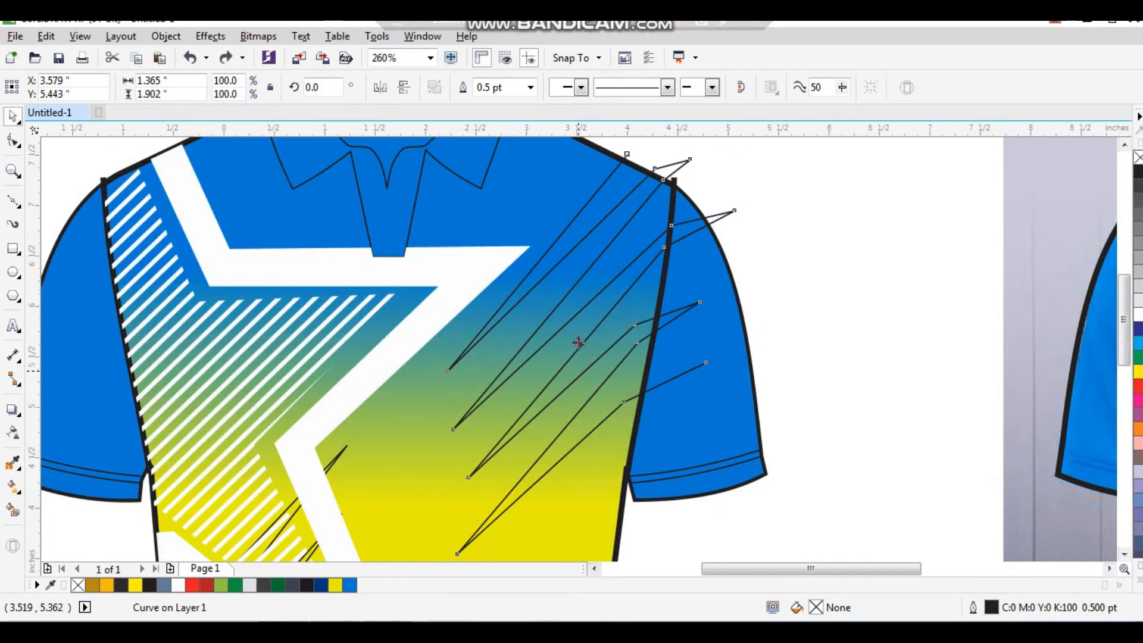
pyautogui.moveTo(679, 445); pyautogui.dragTo(678, 443)
pyautogui.moveTo(591, 338); pyautogui.dragTo(601, 344)
pyautogui.hotkey('ctrl', 'z')
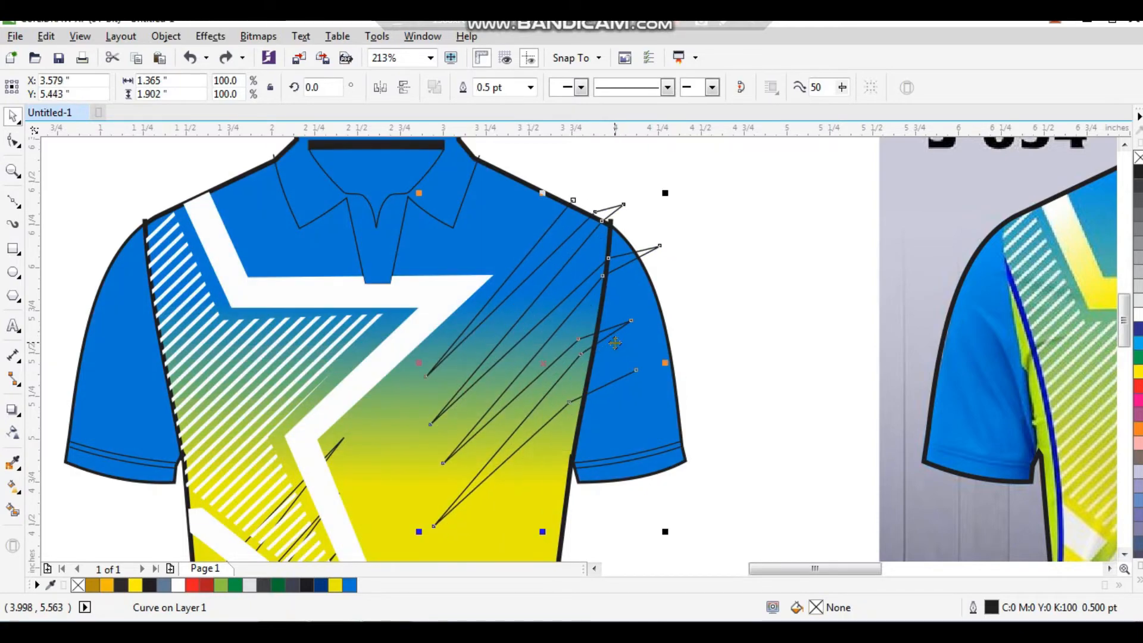
pyautogui.scroll(-1, 665, 290)
pyautogui.scroll(1, 551, 388)
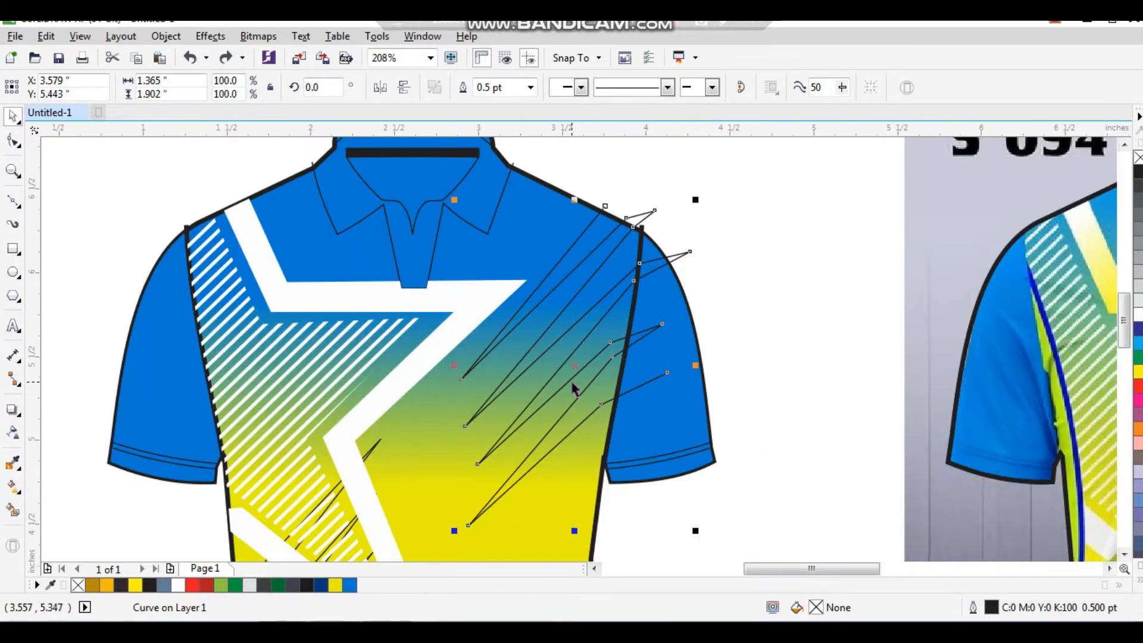
# - Reshape the upper slash curve, extending its open end past the shoulder and shifting its lower inner nodes onto the sleeve
pyautogui.press('F10')
pyautogui.moveTo(608, 208); pyautogui.dragTo(622, 187)
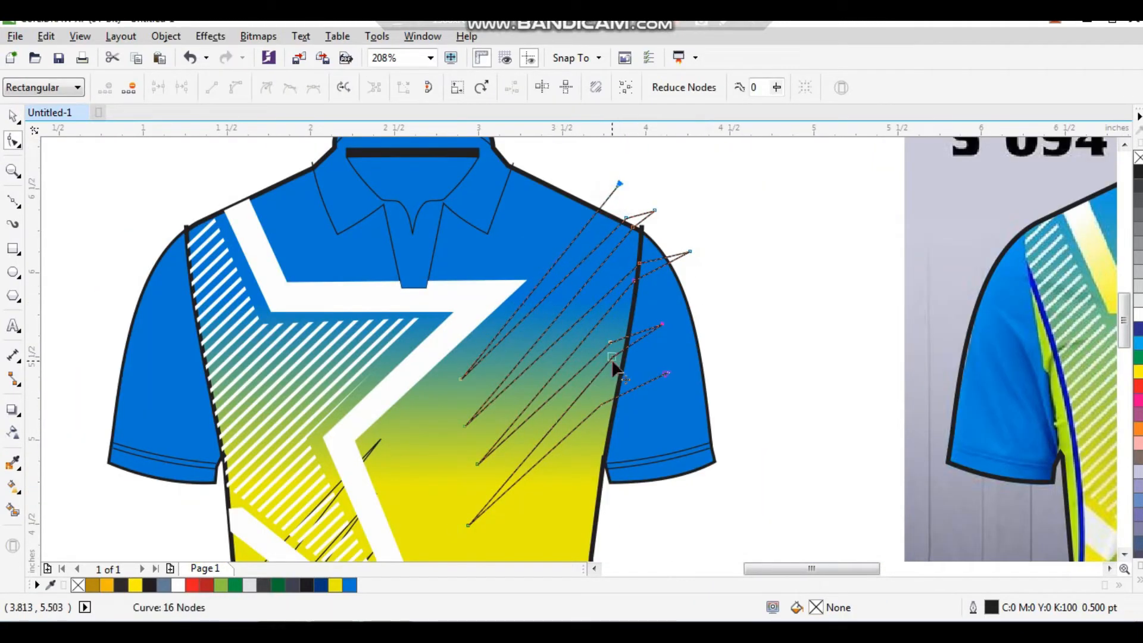
pyautogui.moveTo(605, 407); pyautogui.dragTo(644, 320)
pyautogui.hotkey('ctrl', 'z')
pyautogui.press('space')
# - Close the open upper slash curve with a straight segment between its two end points
pyautogui.click(747, 310)
pyautogui.click(591, 409)
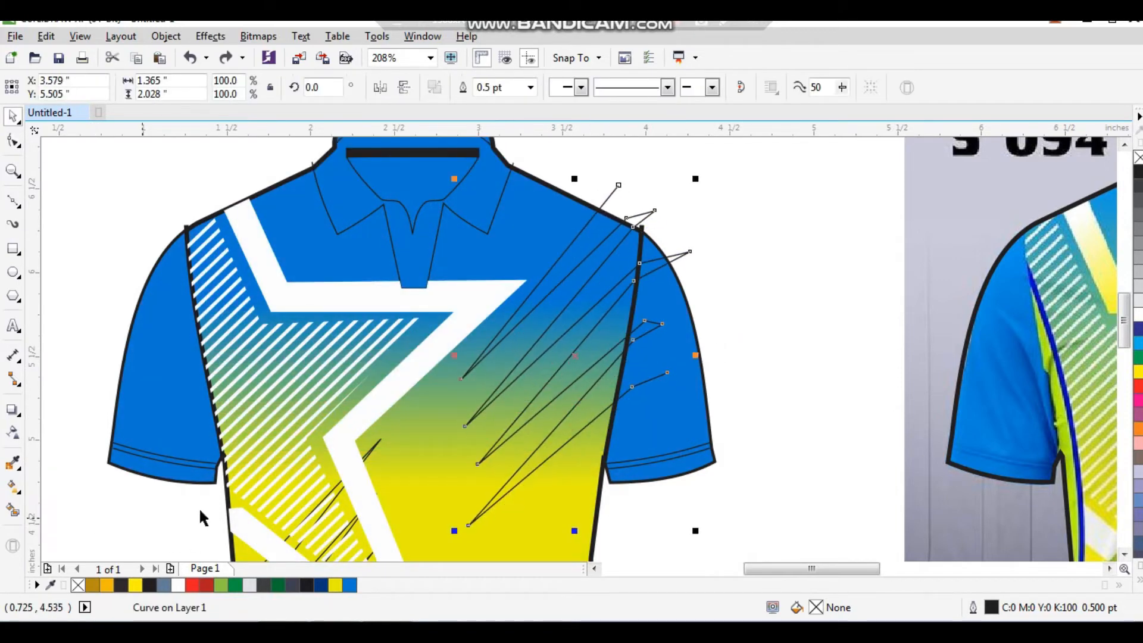
pyautogui.press('F7')
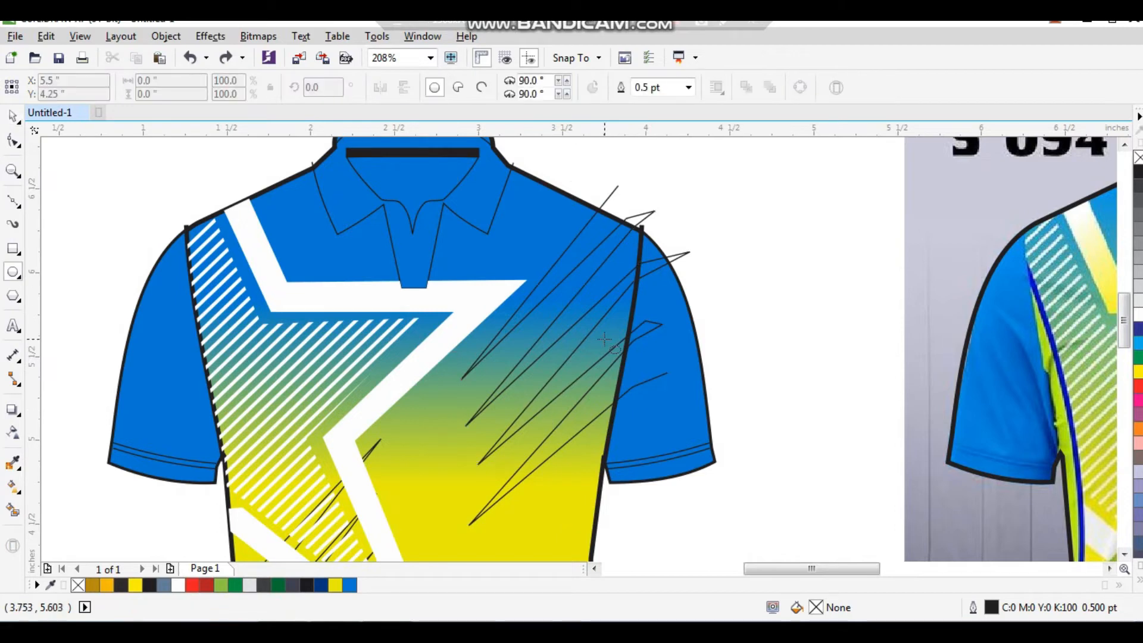
pyautogui.press('space')
pyautogui.click(608, 304)
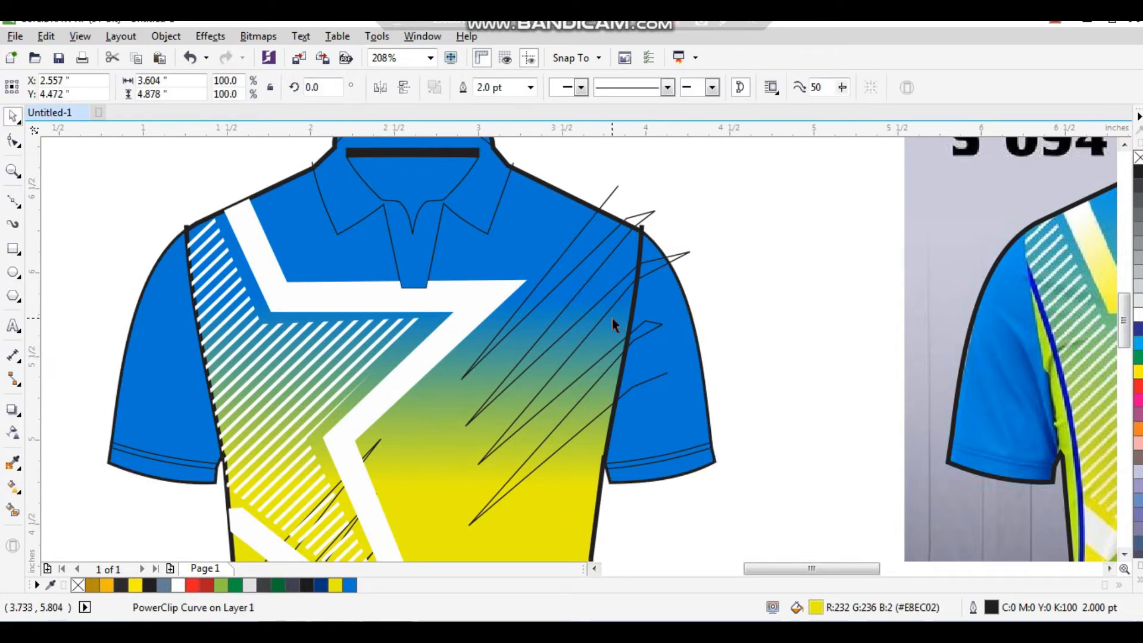
pyautogui.click(628, 287)
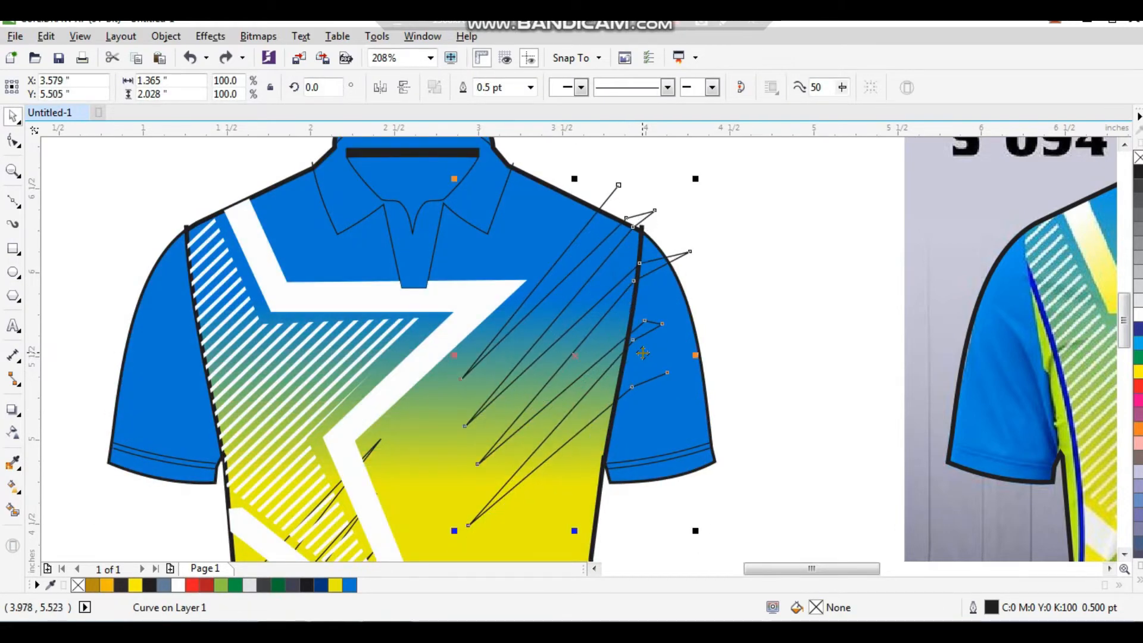
pyautogui.click(741, 88)
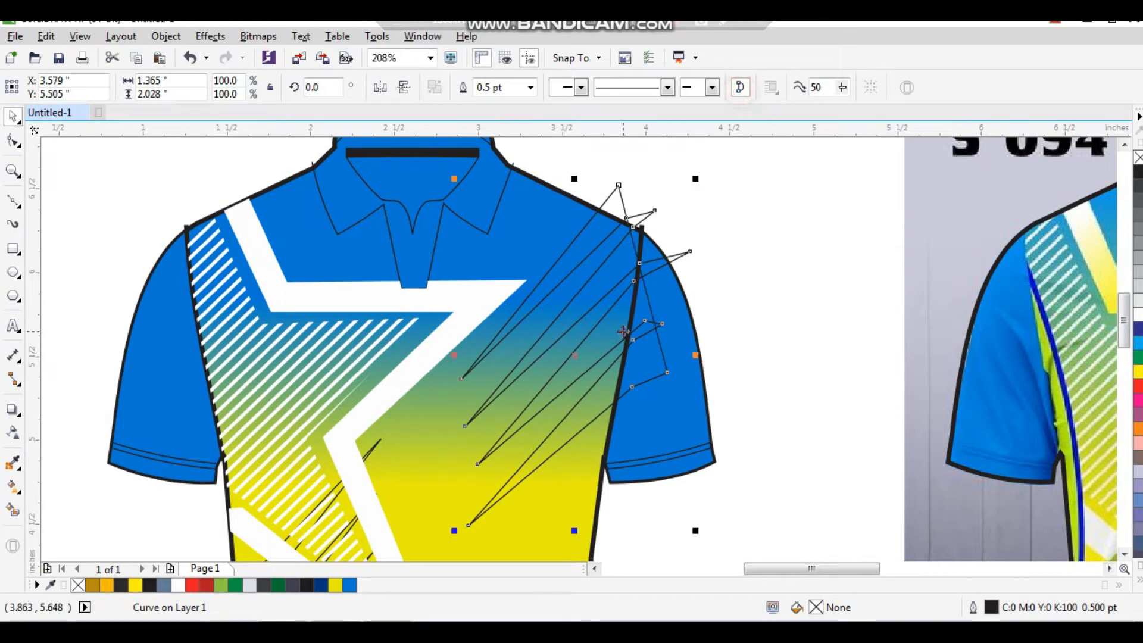
# - Add a node on the closing segment and pull it outward beyond the shoulder and sleeve
pyautogui.doubleClick(637, 326)
pyautogui.doubleClick(646, 290)
pyautogui.moveTo(645, 290); pyautogui.dragTo(730, 228)
pyautogui.press('space')
# - Intersect the closed upper slash shape with the shirt shape and delete the original slash outline
pyautogui.click(548, 221)
pyautogui.press('Left')
pyautogui.hotkey('ctrl', 'z')
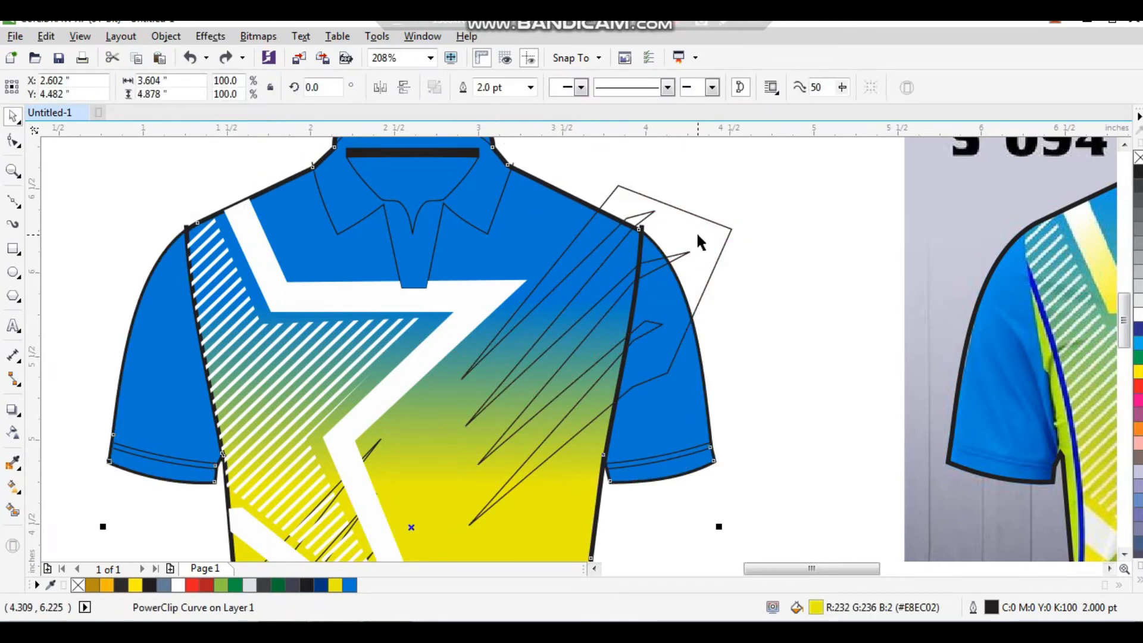
pyautogui.keyDown('shift'); pyautogui.click(695, 231); pyautogui.keyUp('shift')
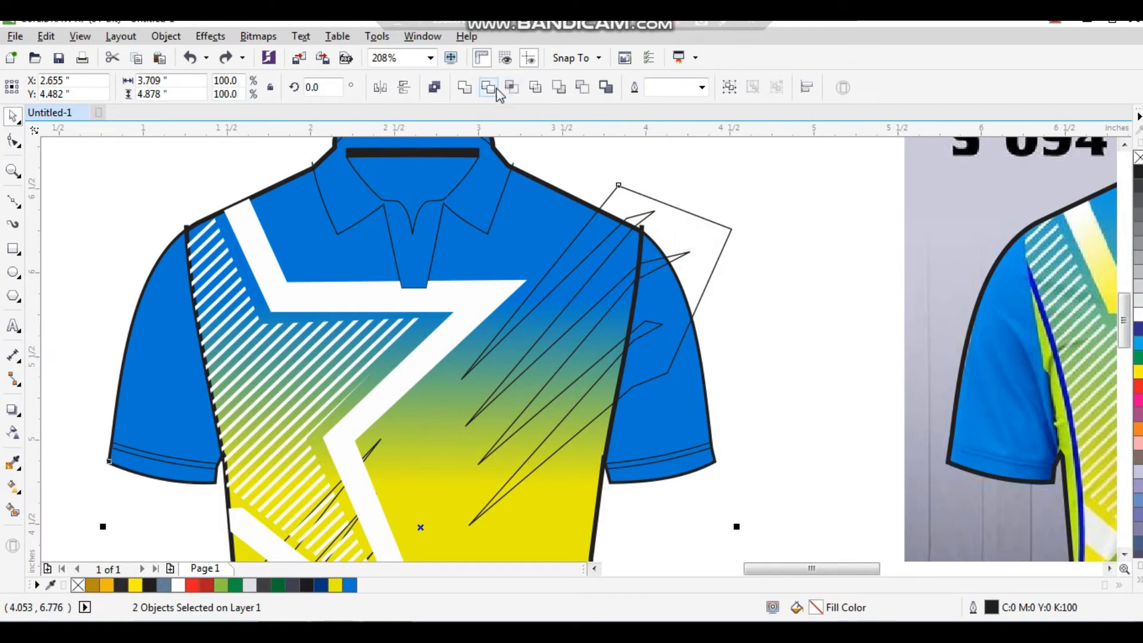
pyautogui.click(740, 230)
pyautogui.press('Delete')
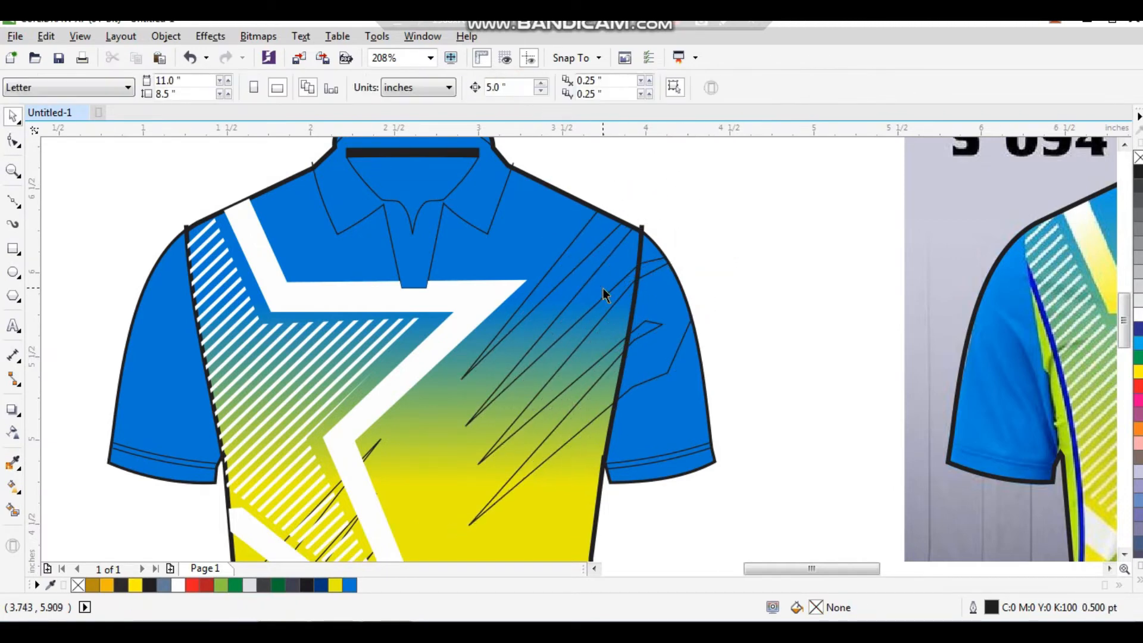
pyautogui.click(603, 305)
pyautogui.moveTo(592, 309); pyautogui.dragTo(596, 309)
pyautogui.hotkey('ctrl', 'z')
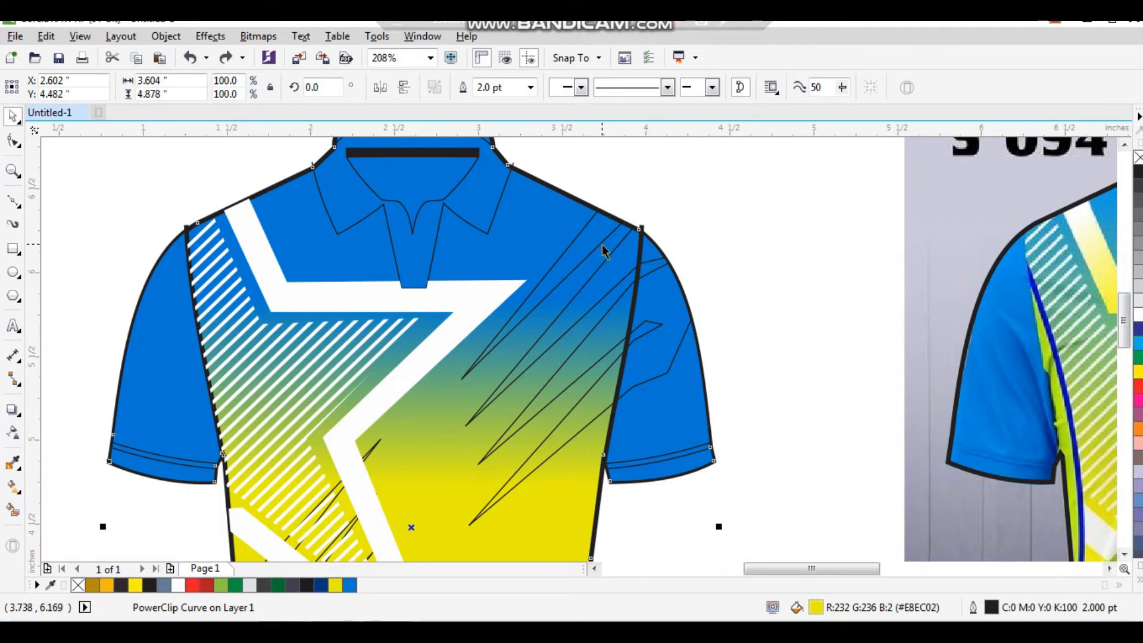
pyautogui.moveTo(596, 247); pyautogui.dragTo(593, 257)
pyautogui.hotkey('ctrl', 'z')
# - Fill the upper slash shape with the lime green sampled from the reference shirt's slashes and remove its outline
pyautogui.scroll(-1, 591, 294)
pyautogui.press('F2')
pyautogui.moveTo(488, 222); pyautogui.dragTo(699, 425)
pyautogui.scroll(-1, 588, 303)
pyautogui.press('F2')
pyautogui.moveTo(465, 193); pyautogui.dragTo(1001, 452)
pyautogui.click(13, 463)
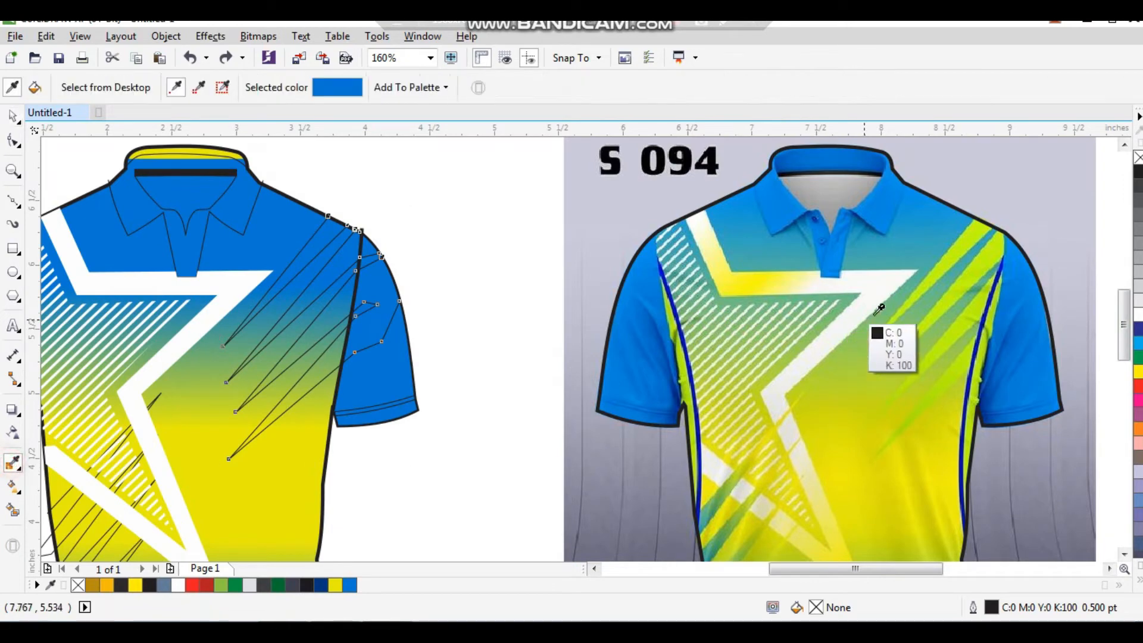
pyautogui.click(968, 240)
pyautogui.moveTo(337, 264); pyautogui.dragTo(336, 264)
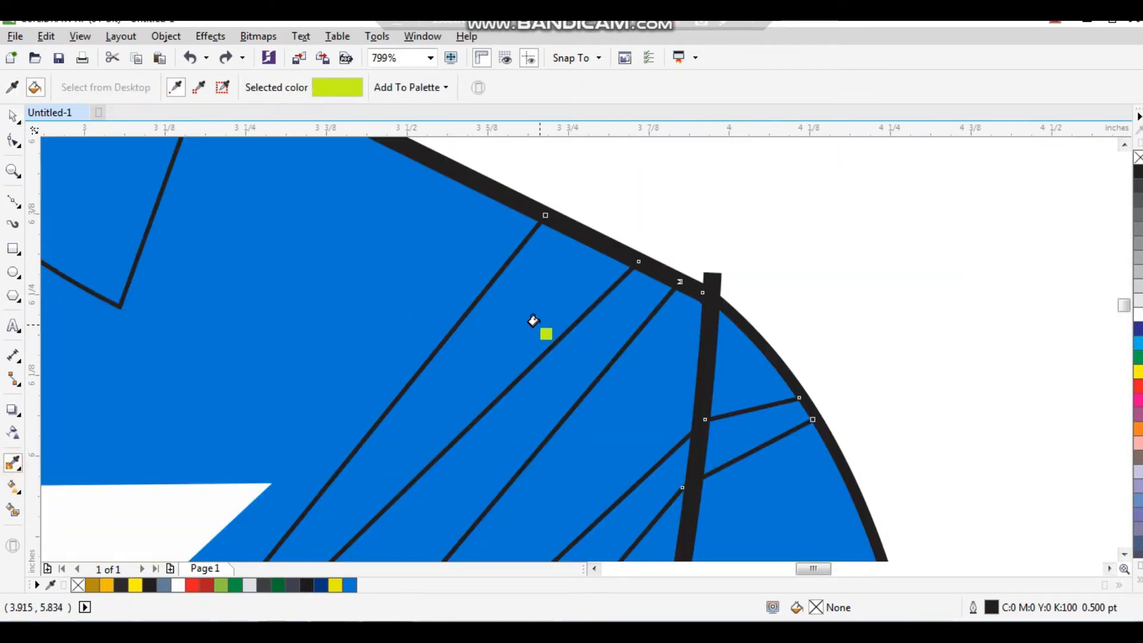
pyautogui.click(533, 310)
pyautogui.press('space')
pyautogui.rightClick(1136, 158)
# - PowerClip the lime green upper slashes inside the shirt shape
pyautogui.click(975, 191)
pyautogui.rightClick(555, 276)
pyautogui.click(624, 169)
pyautogui.click(573, 242)
pyautogui.scroll(-5, 653, 224)
pyautogui.click(653, 224)
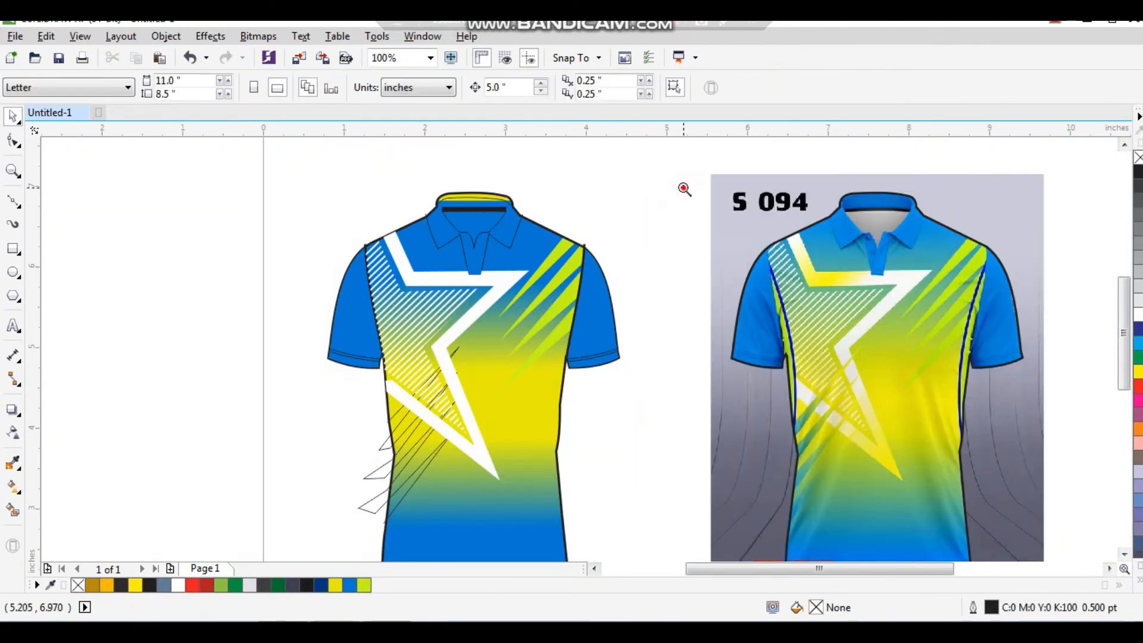
# - Give the lower slash curve the blue fill #0278DA and close the curve so the fill applies
pyautogui.scroll(1, 434, 465)
pyautogui.click(439, 501)
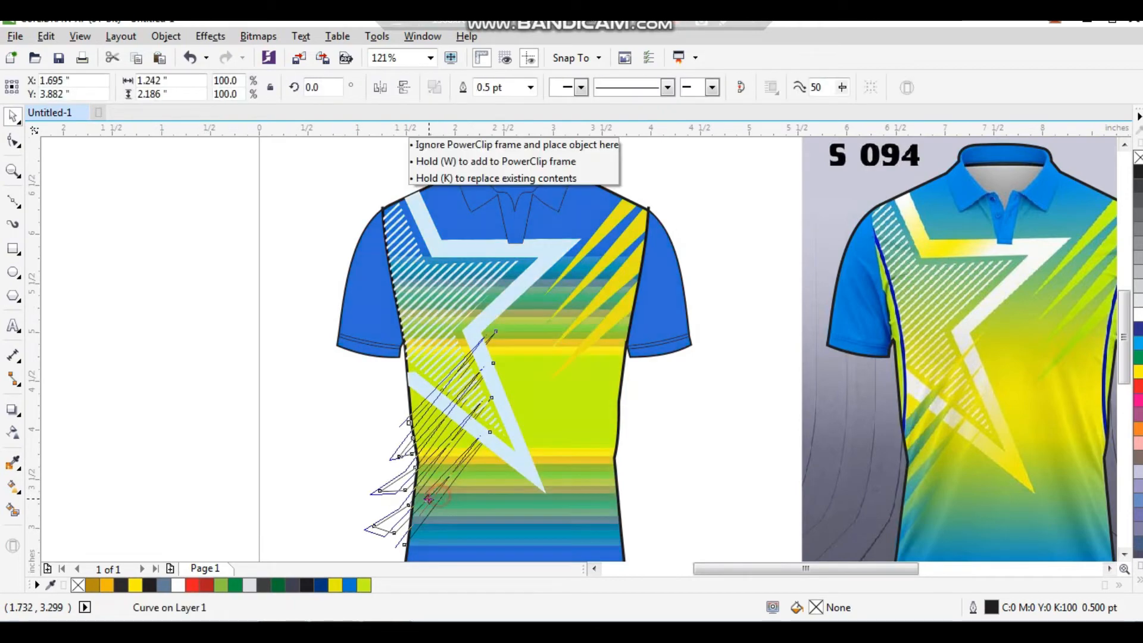
pyautogui.scroll(2, 332, 540)
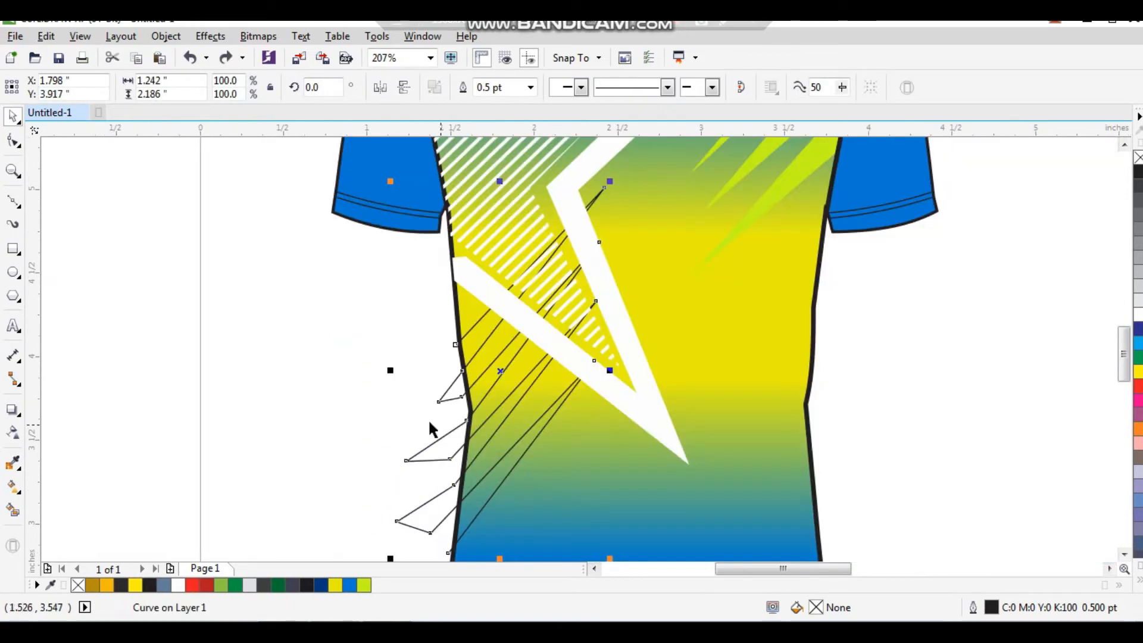
pyautogui.scroll(-3, 357, 553)
pyautogui.scroll(4, 356, 578)
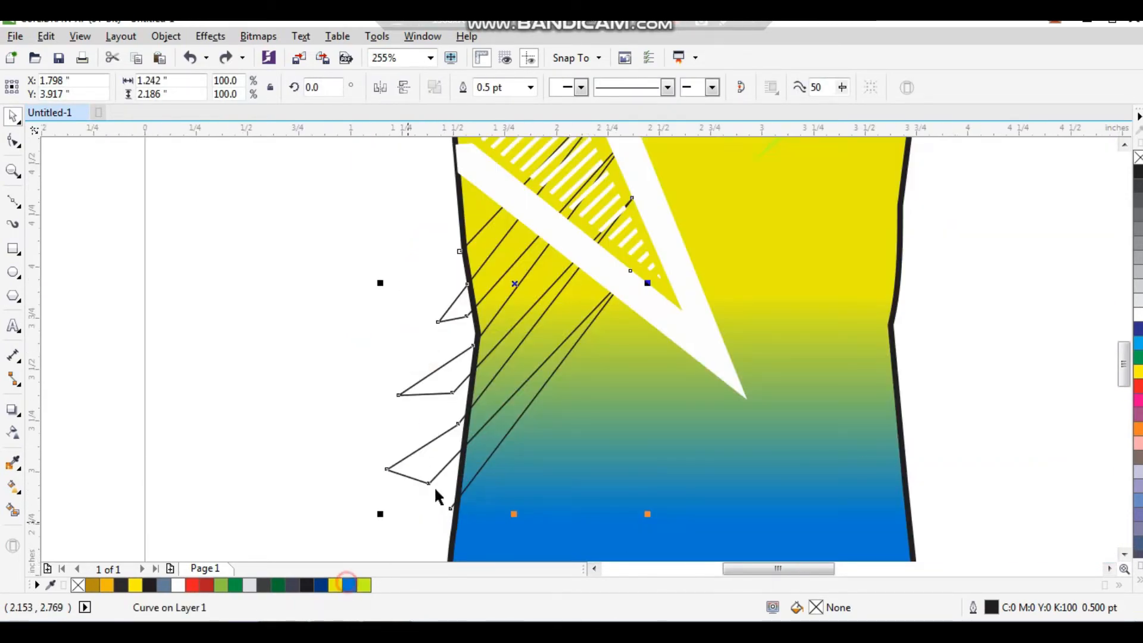
pyautogui.scroll(-3, 510, 395)
pyautogui.scroll(3, 543, 337)
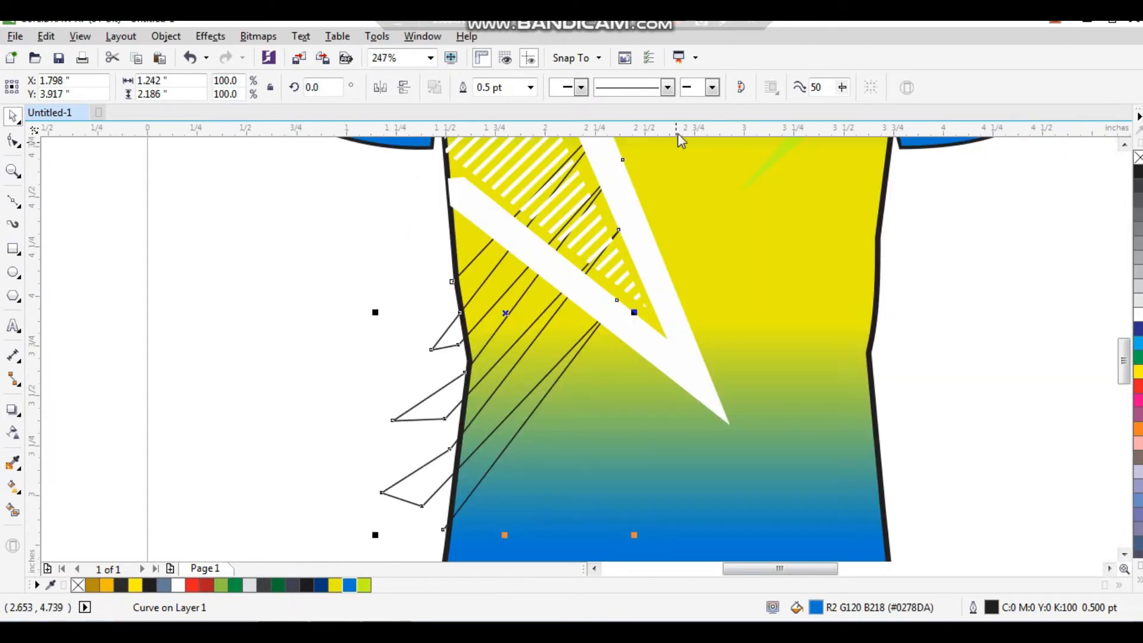
pyautogui.click(738, 91)
# - Apply a diagonal fountain fill from blue to lime green to the lower slashes and remove their outline
pyautogui.scroll(-3, 483, 379)
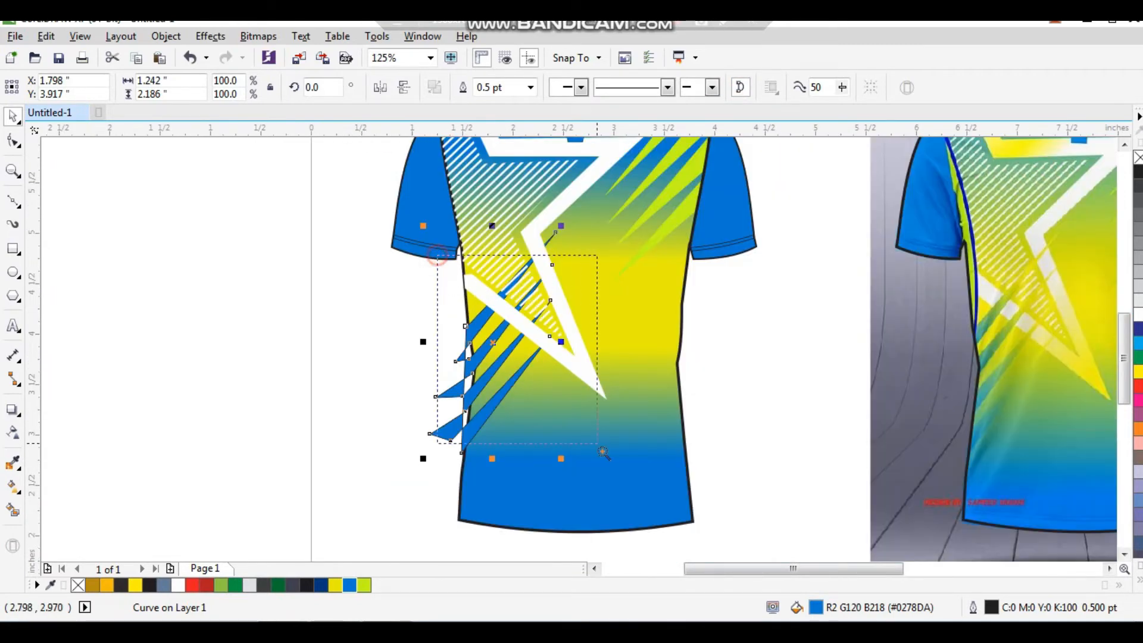
pyautogui.scroll(3, 484, 380)
pyautogui.scroll(-3, 443, 476)
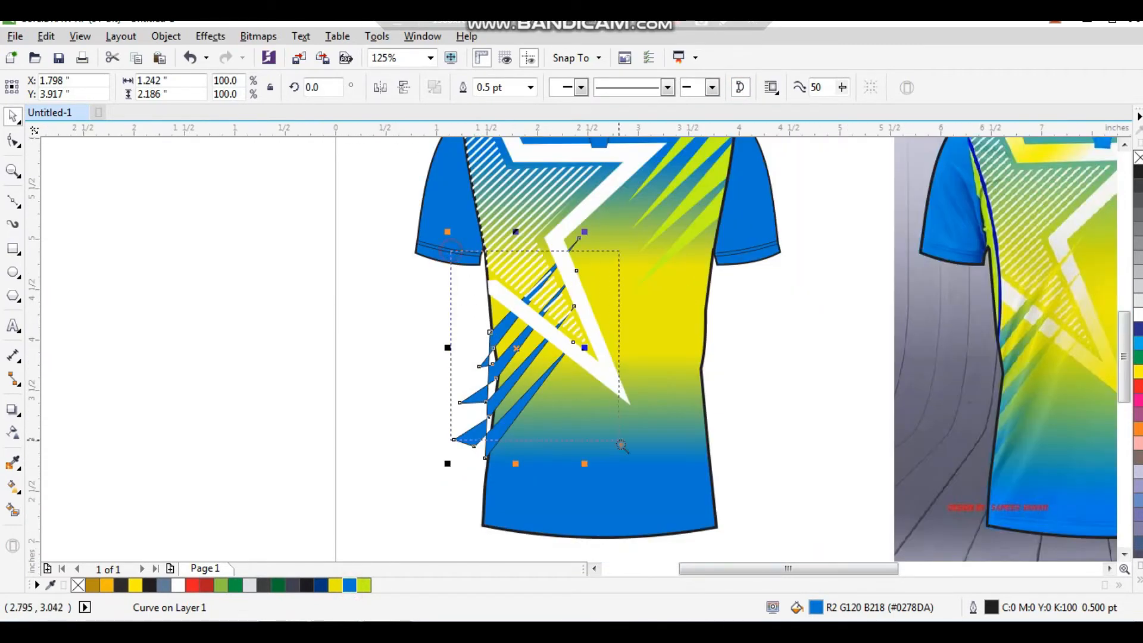
pyautogui.scroll(3, 424, 455)
pyautogui.click(13, 494)
pyautogui.moveTo(480, 437); pyautogui.dragTo(593, 291)
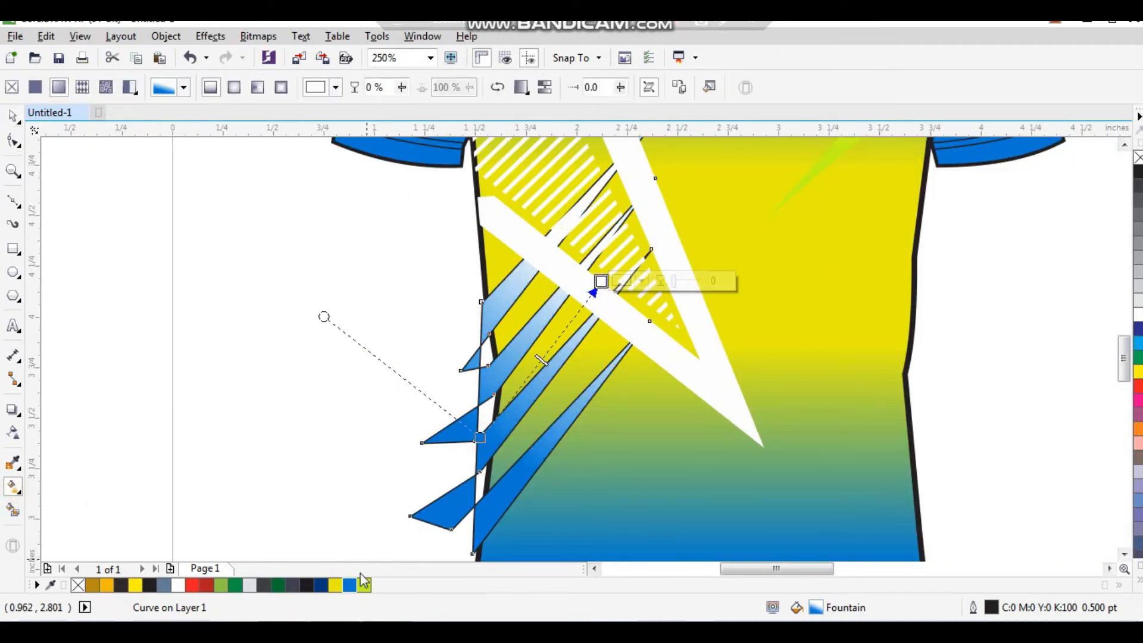
pyautogui.moveTo(363, 585); pyautogui.dragTo(599, 280)
pyautogui.press('space')
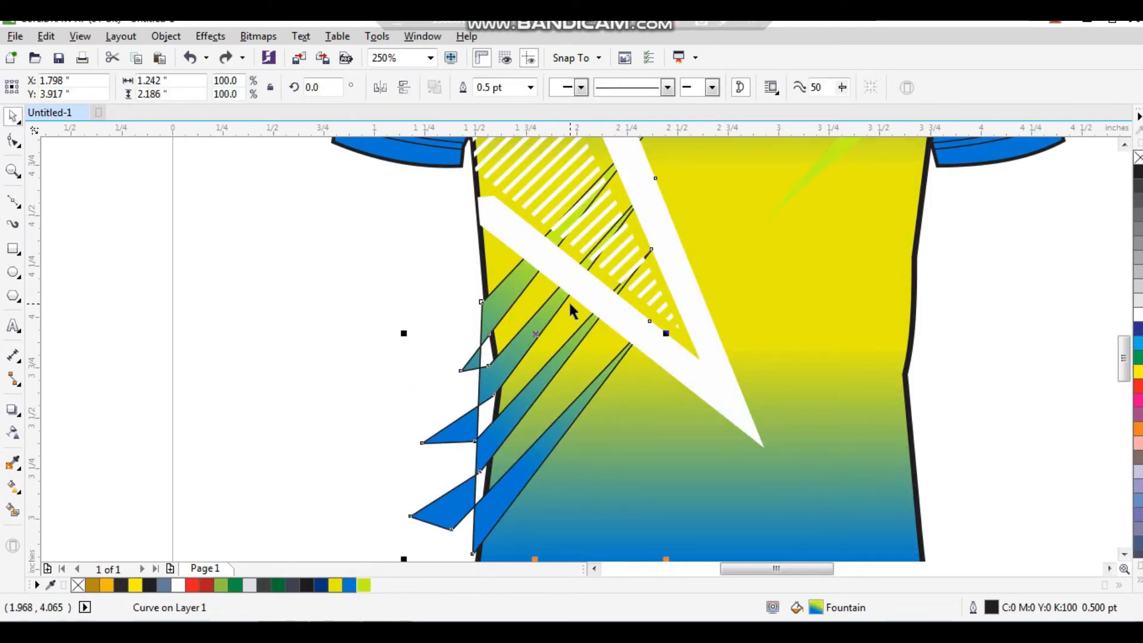
pyautogui.hotkey('ctrl', 'shift', 'z')
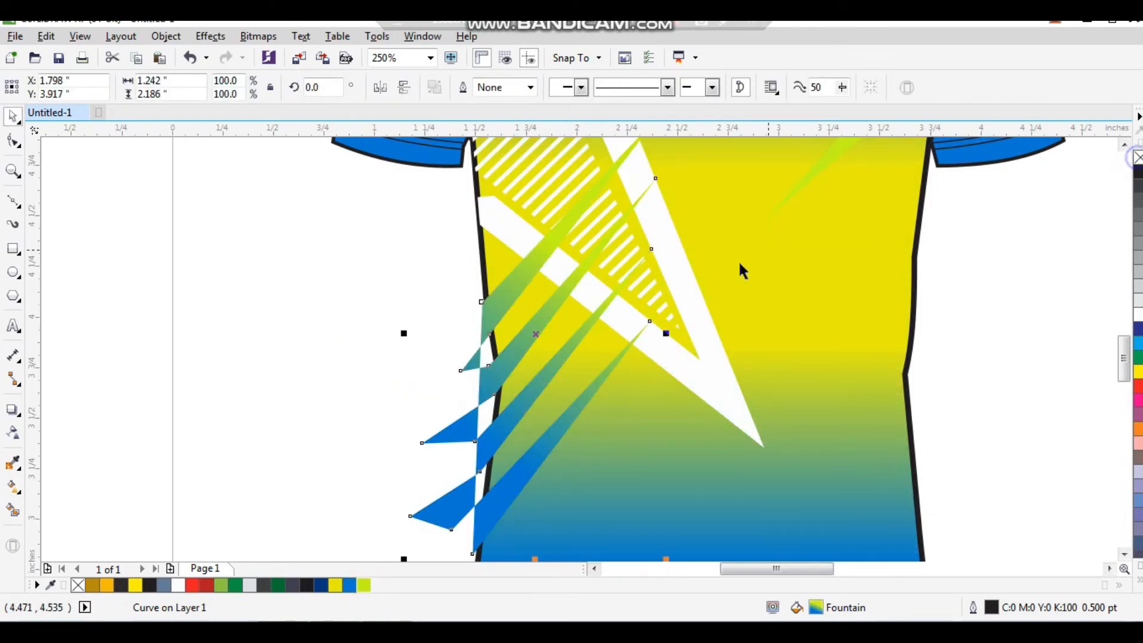
# - PowerClip the gradient-filled lower slashes inside the shirt shape
pyautogui.press('z')
pyautogui.rightClick(510, 311)
pyautogui.scroll(2, 640, 381)
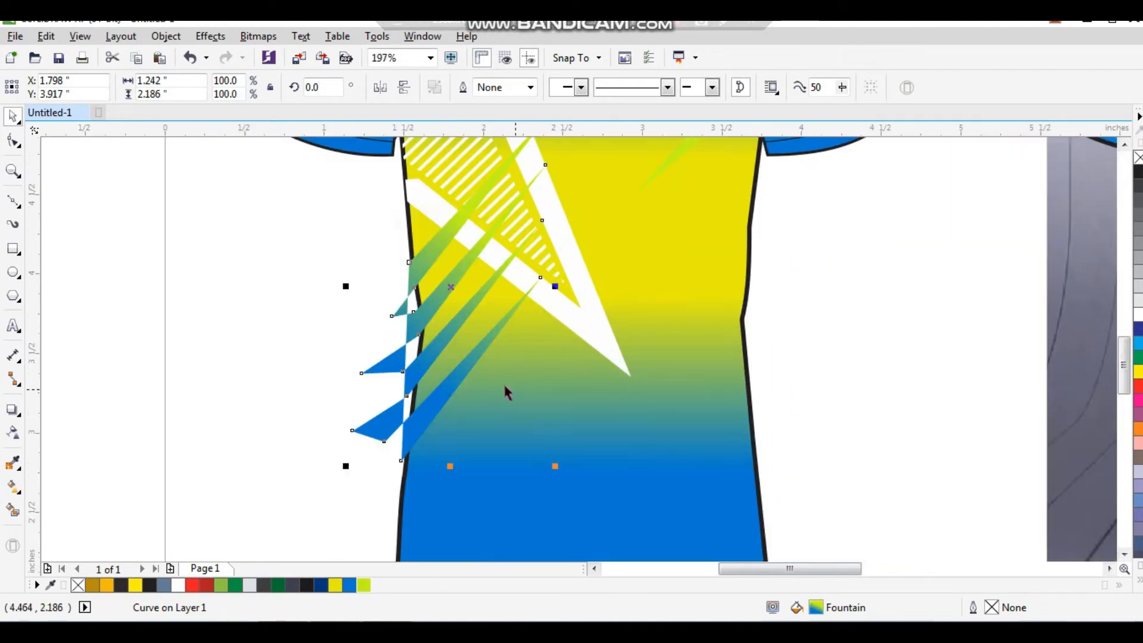
pyautogui.rightClick(455, 373)
pyautogui.click(488, 168)
pyautogui.click(533, 368)
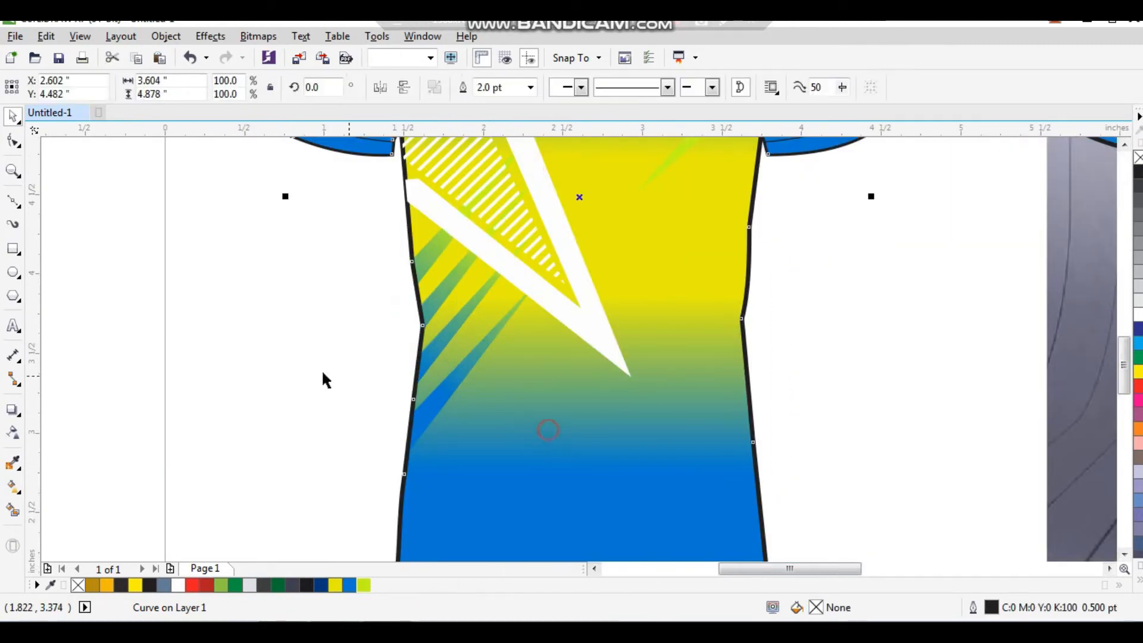
# - Select the white star outline together with the diagonal stripes and PowerClip both inside the shirt shape
pyautogui.click(291, 352)
pyautogui.scroll(-2, 405, 381)
pyautogui.scroll(2, 534, 328)
pyautogui.moveTo(534, 328); pyautogui.dragTo(566, 322)
pyautogui.keyDown('shift'); pyautogui.click(565, 304); pyautogui.keyUp('shift')
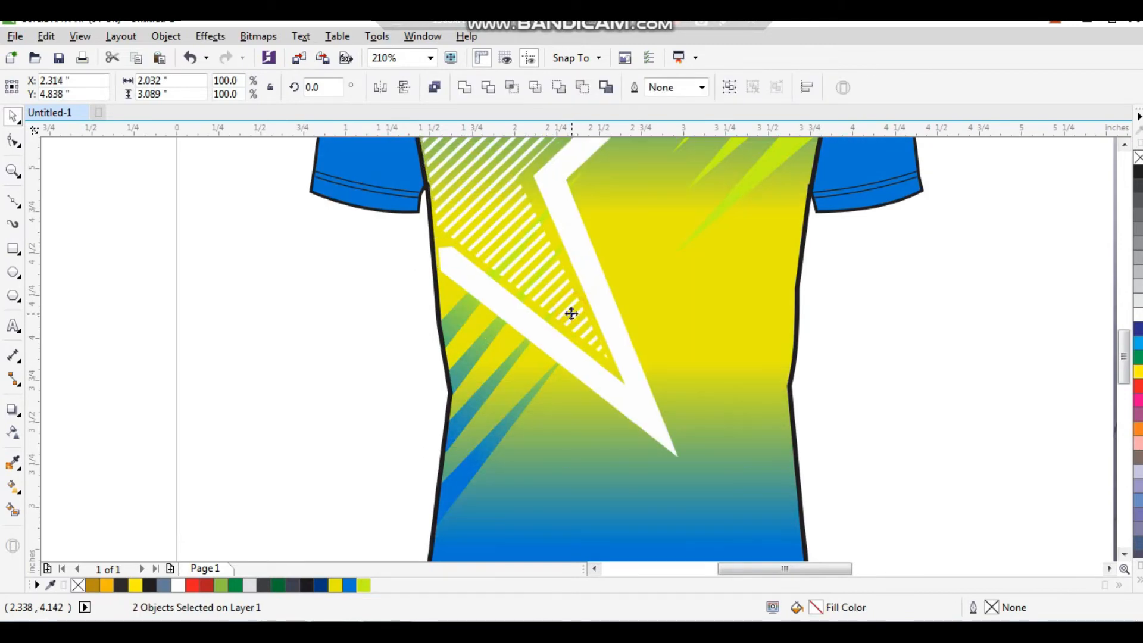
pyautogui.rightClick(573, 314)
pyautogui.click(641, 230)
pyautogui.click(401, 357)
# - Send the white star behind the slashes and the blue fade inside the shirt's PowerClip
pyautogui.click(575, 352)
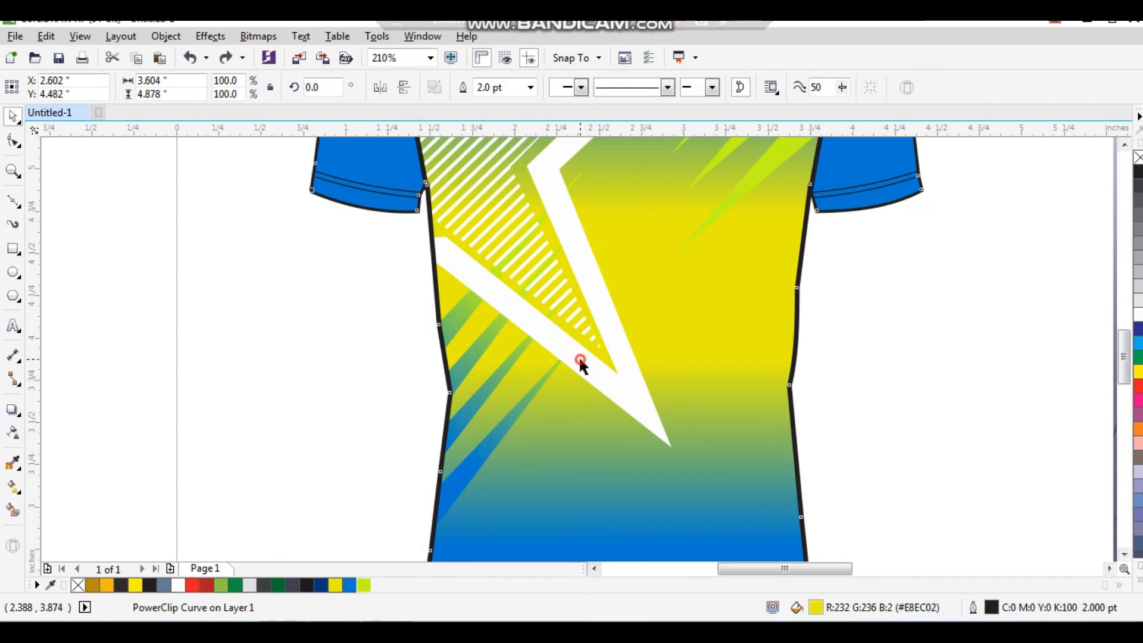
pyautogui.keyDown('ctrl'); pyautogui.click(583, 364); pyautogui.keyUp('ctrl')
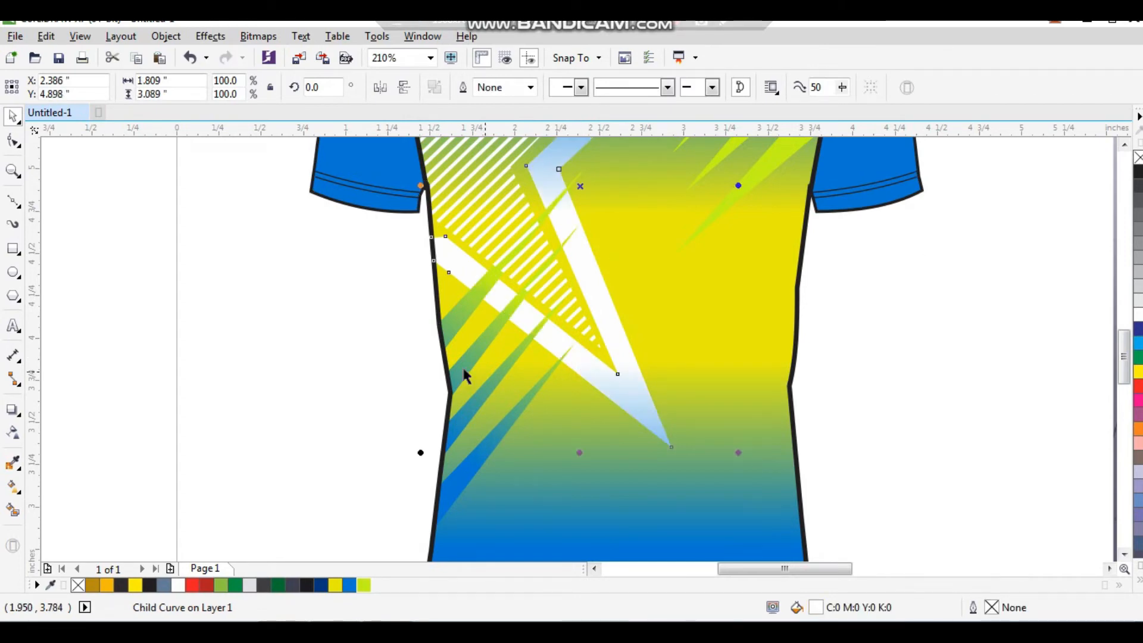
pyautogui.click(383, 346)
pyautogui.click(563, 295)
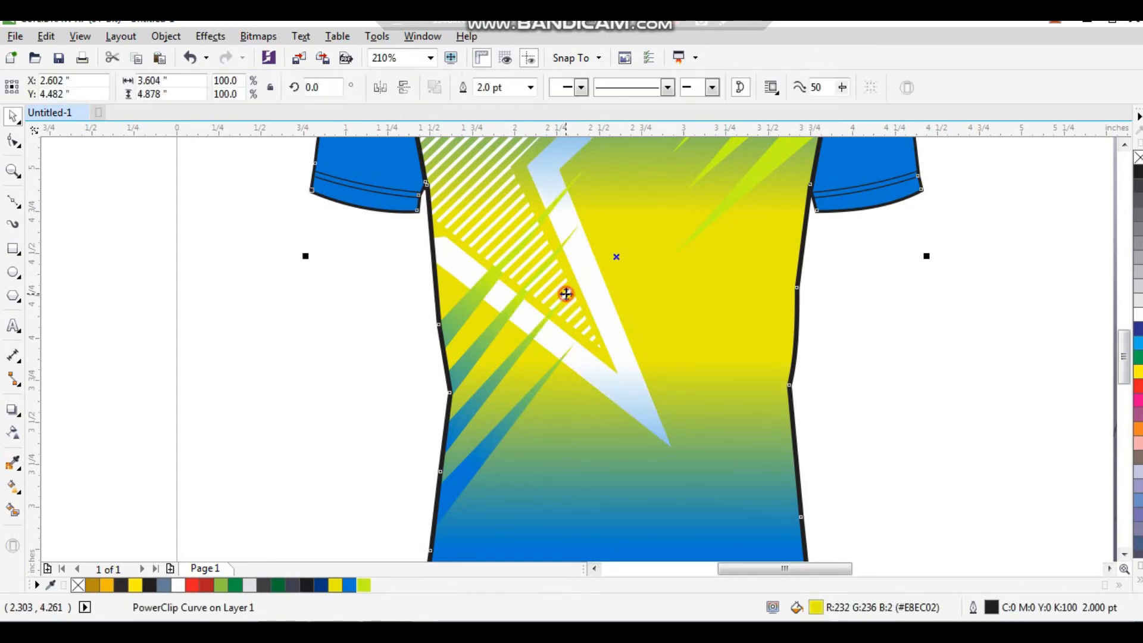
# - Inspect the diagonal stripes and the blue fade inside the shirt's PowerClip and compare the whole shirt with the reference mockup
pyautogui.keyDown('ctrl'); pyautogui.click(460, 217); pyautogui.keyUp('ctrl')
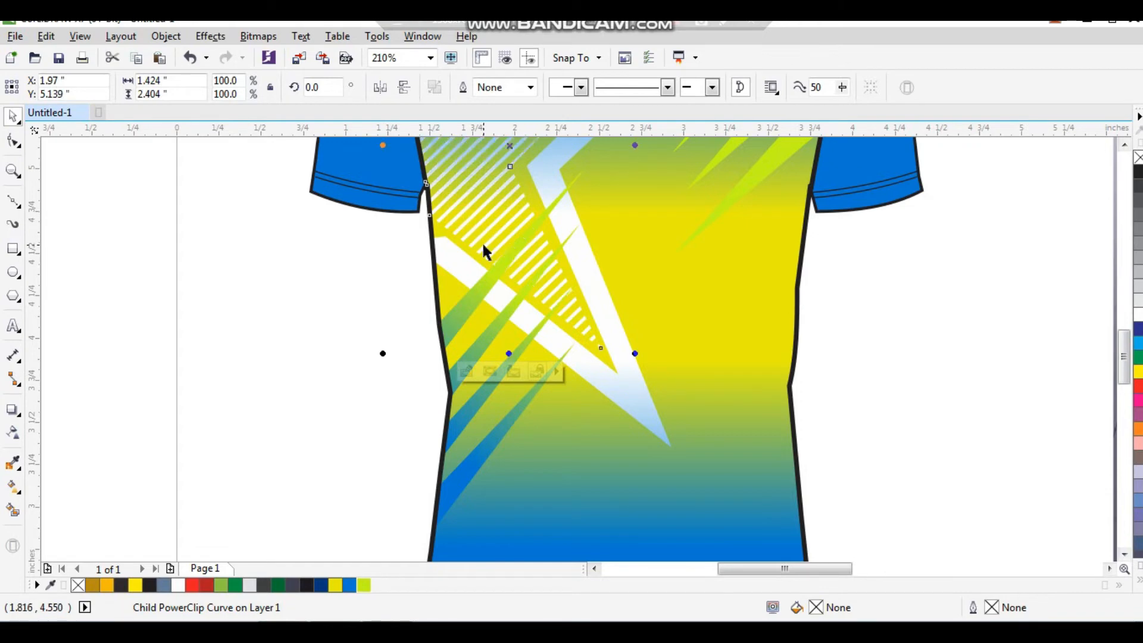
pyautogui.click(313, 368)
pyautogui.scroll(-3, 400, 354)
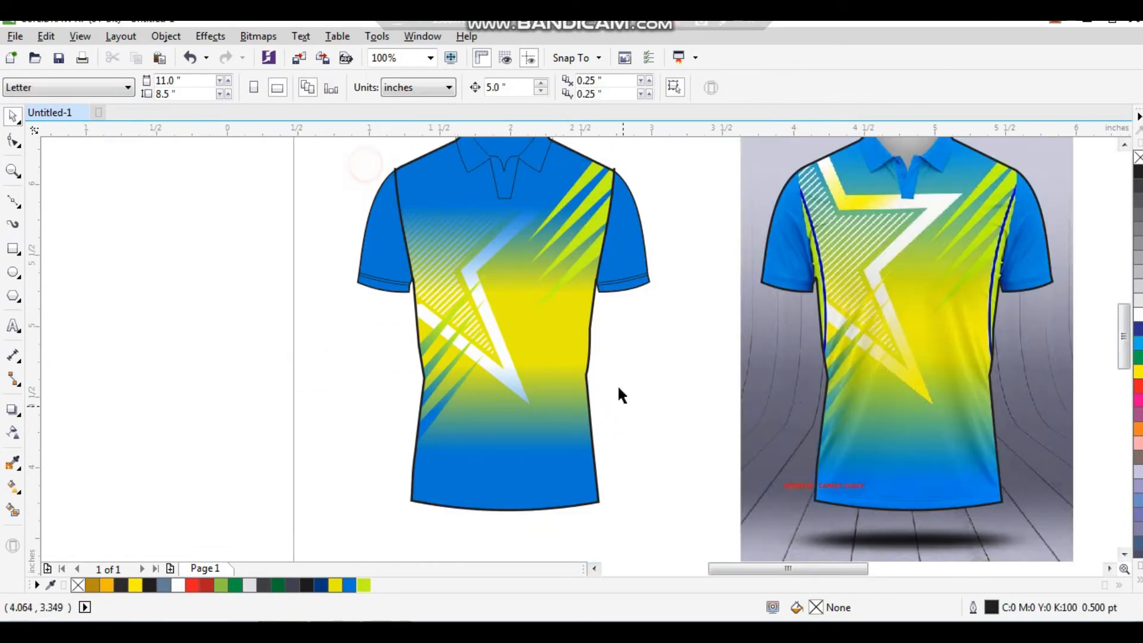
pyautogui.scroll(2, 621, 403)
pyautogui.click(500, 205)
pyautogui.keyDown('ctrl'); pyautogui.click(510, 218); pyautogui.keyUp('ctrl')
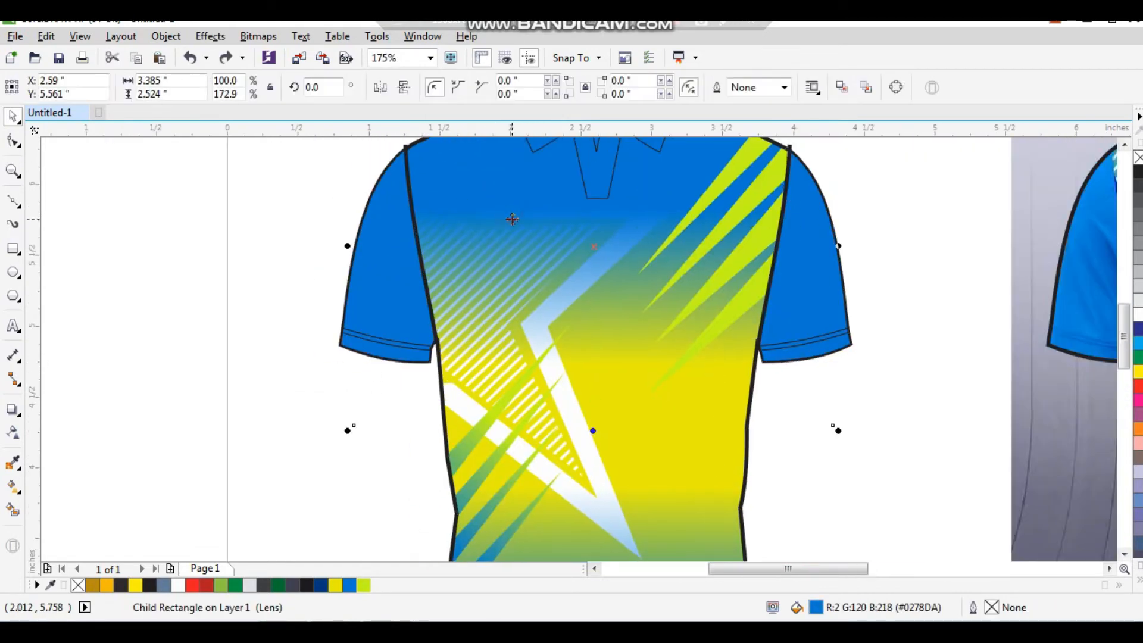
pyautogui.scroll(-2, 391, 300)
pyautogui.click(328, 228)
pyautogui.scroll(-2, 413, 212)
pyautogui.press('z')
pyautogui.moveTo(377, 168); pyautogui.dragTo(752, 406)
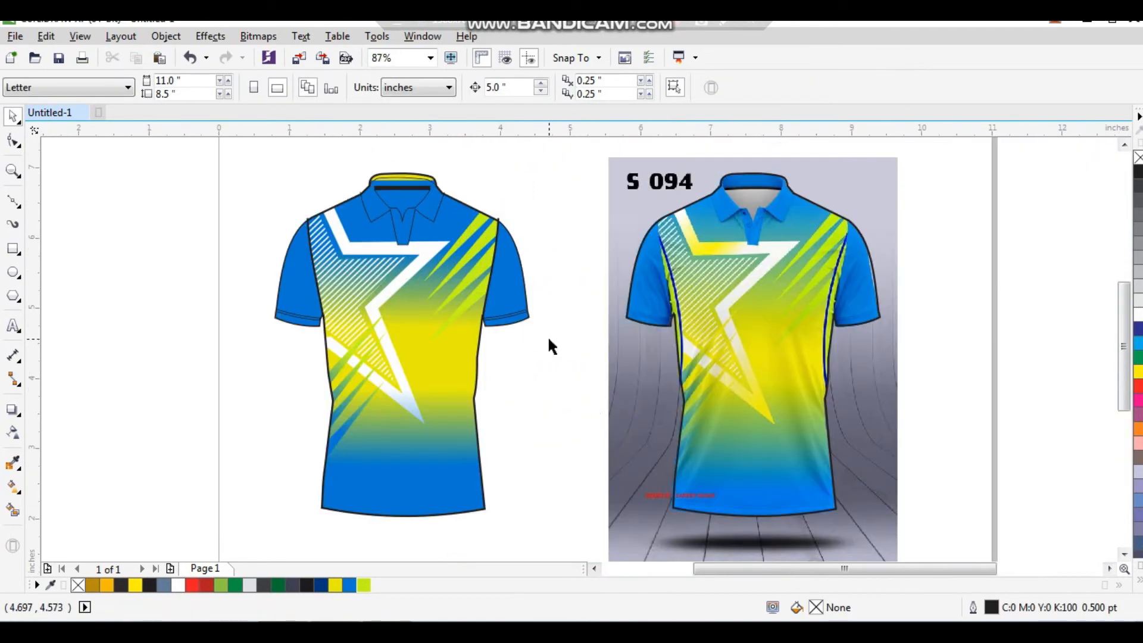
# - Fill the neck opening between the collar flaps with light grey
pyautogui.click(458, 312)
pyautogui.click(529, 196)
pyautogui.moveTo(342, 151); pyautogui.dragTo(807, 342)
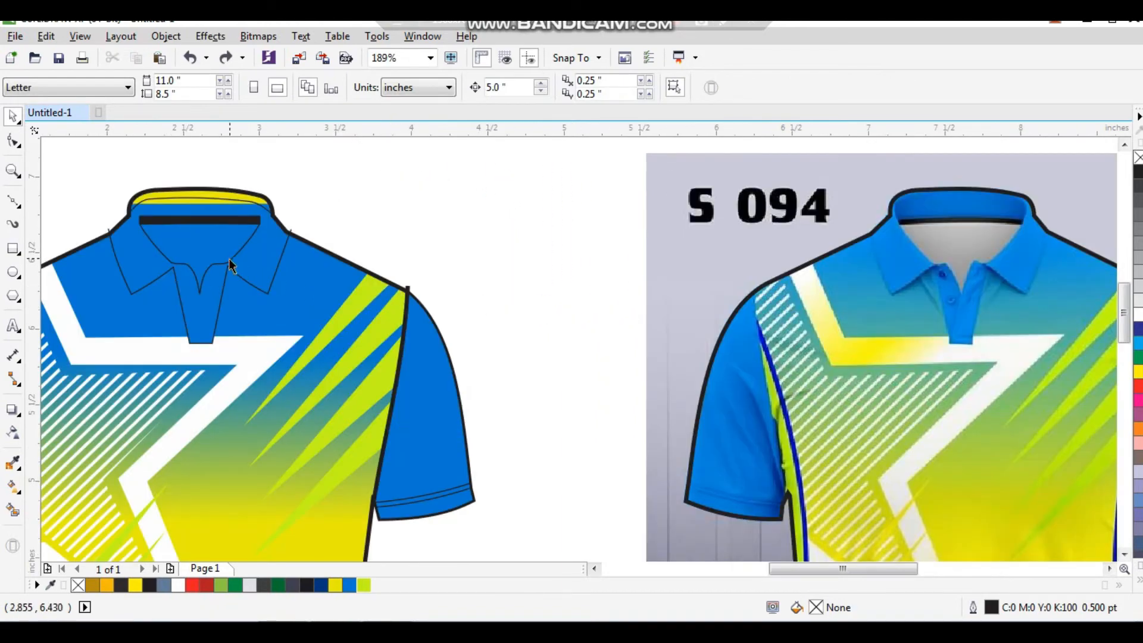
pyautogui.click(225, 246)
pyautogui.click(268, 222)
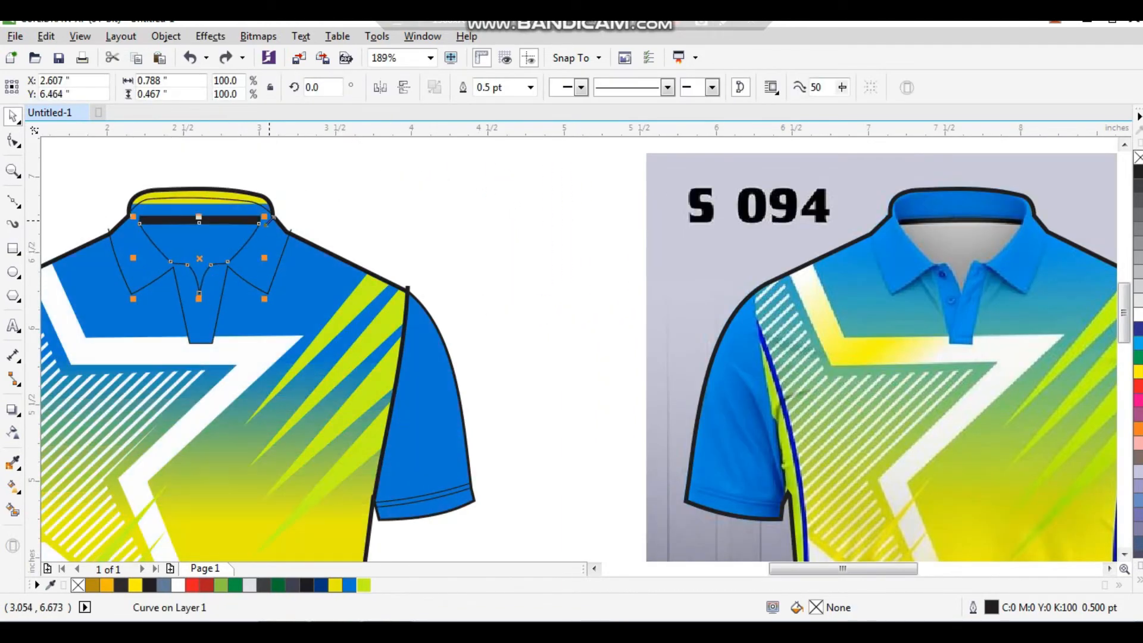
pyautogui.scroll(2, 293, 324)
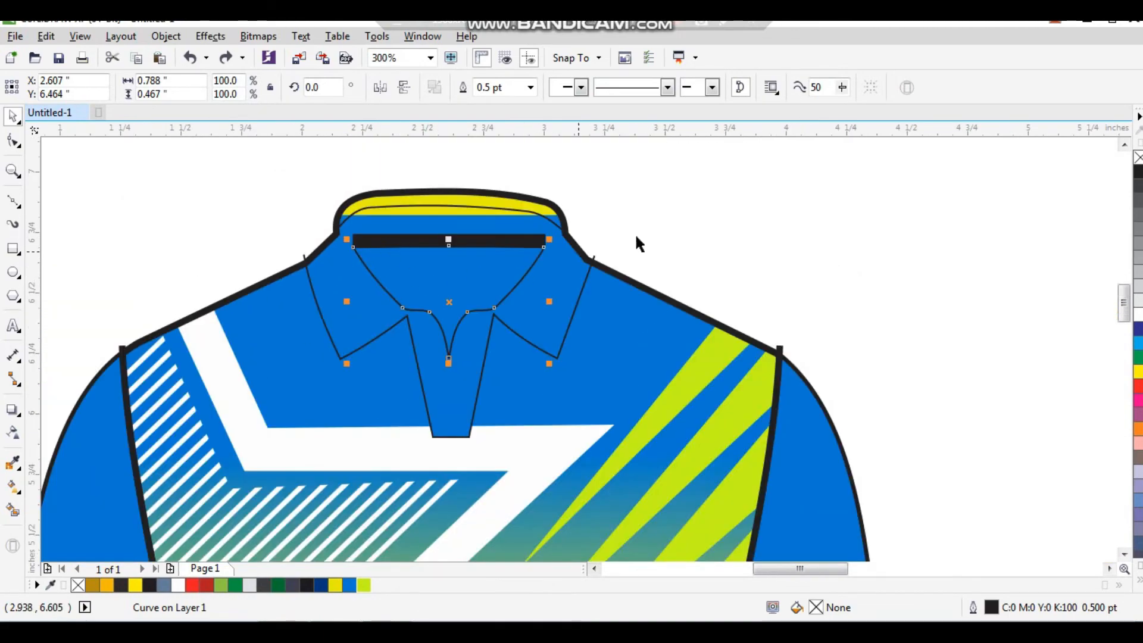
pyautogui.click(1137, 274)
pyautogui.click(937, 191)
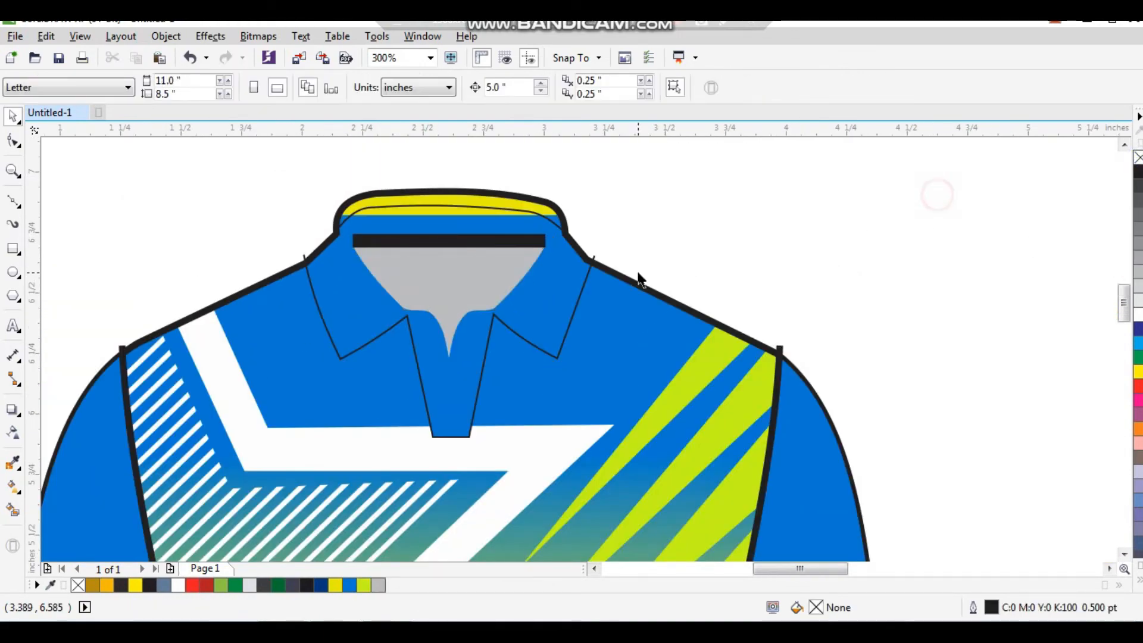
# - Stretch the blue fade rectangle inside the shirt's PowerClip upward until it covers the top of the collar
pyautogui.scroll(-2, 512, 215)
pyautogui.moveTo(466, 191); pyautogui.dragTo(732, 434)
pyautogui.scroll(-2, 570, 281)
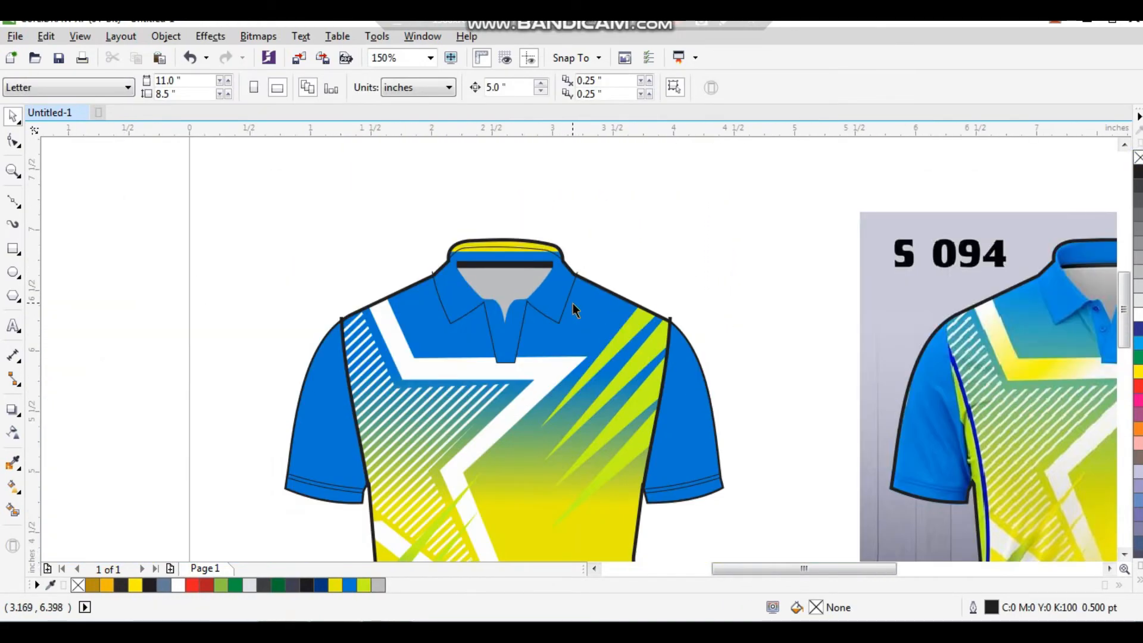
pyautogui.press('space')
pyautogui.keyDown('ctrl'); pyautogui.click(512, 253); pyautogui.keyUp('ctrl')
pyautogui.moveTo(505, 245); pyautogui.dragTo(505, 225)
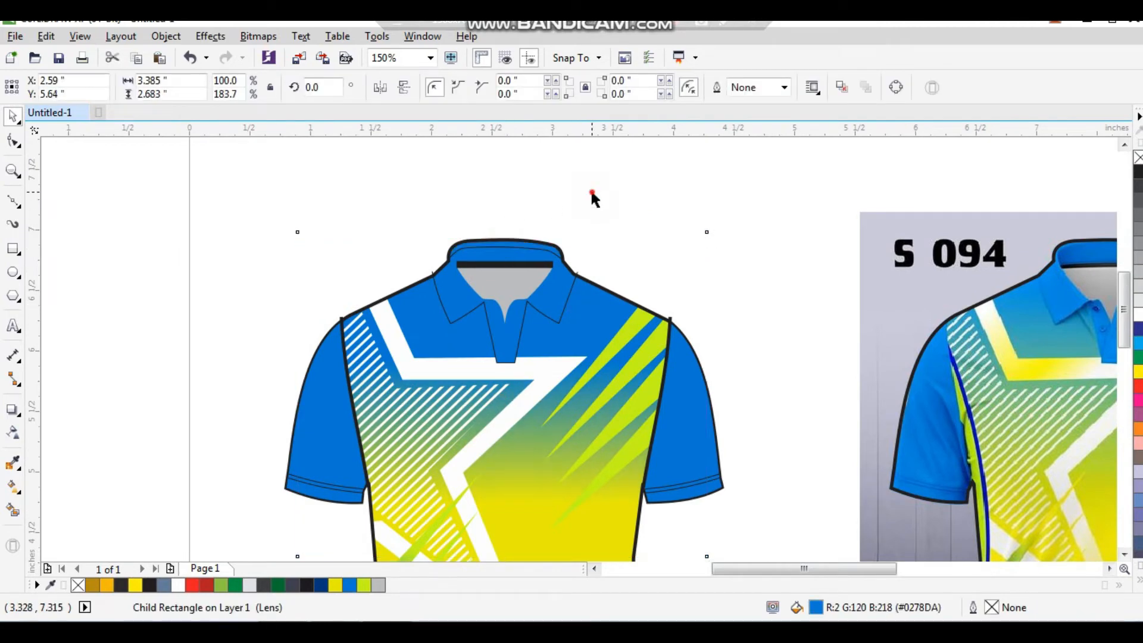
pyautogui.click(591, 189)
# - Create separate shapes for the front collar with placket and for the back collar band with Smart Fill in blue-grey
pyautogui.scroll(-1, 491, 275)
pyautogui.press('F2')
pyautogui.moveTo(407, 205); pyautogui.dragTo(909, 541)
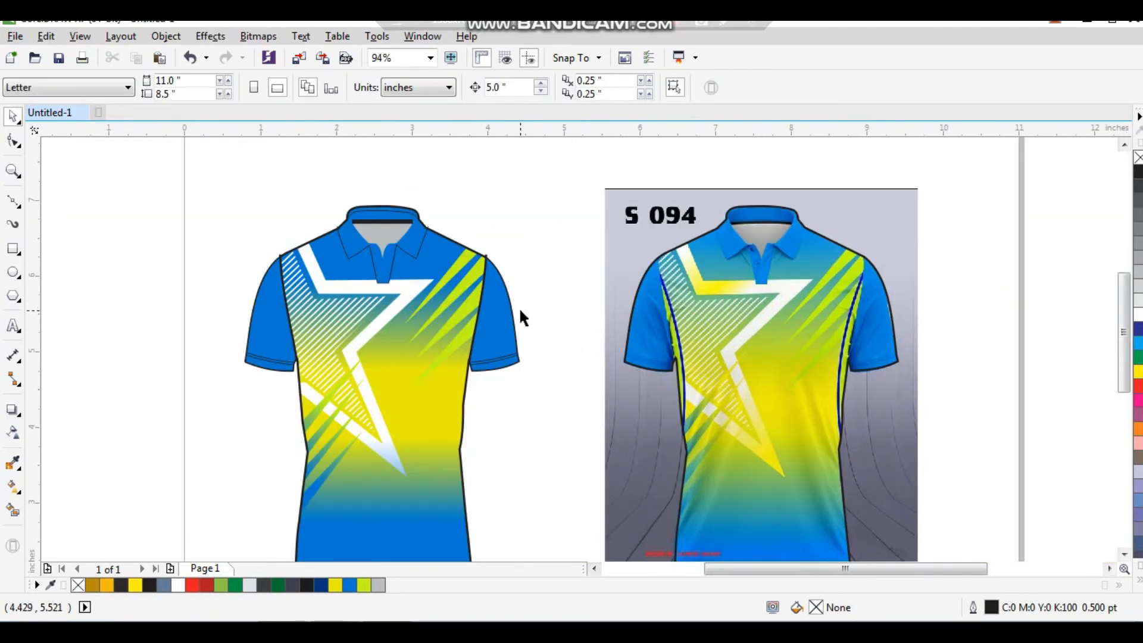
pyautogui.scroll(-1, 497, 286)
pyautogui.press('F2')
pyautogui.moveTo(338, 211); pyautogui.dragTo(733, 463)
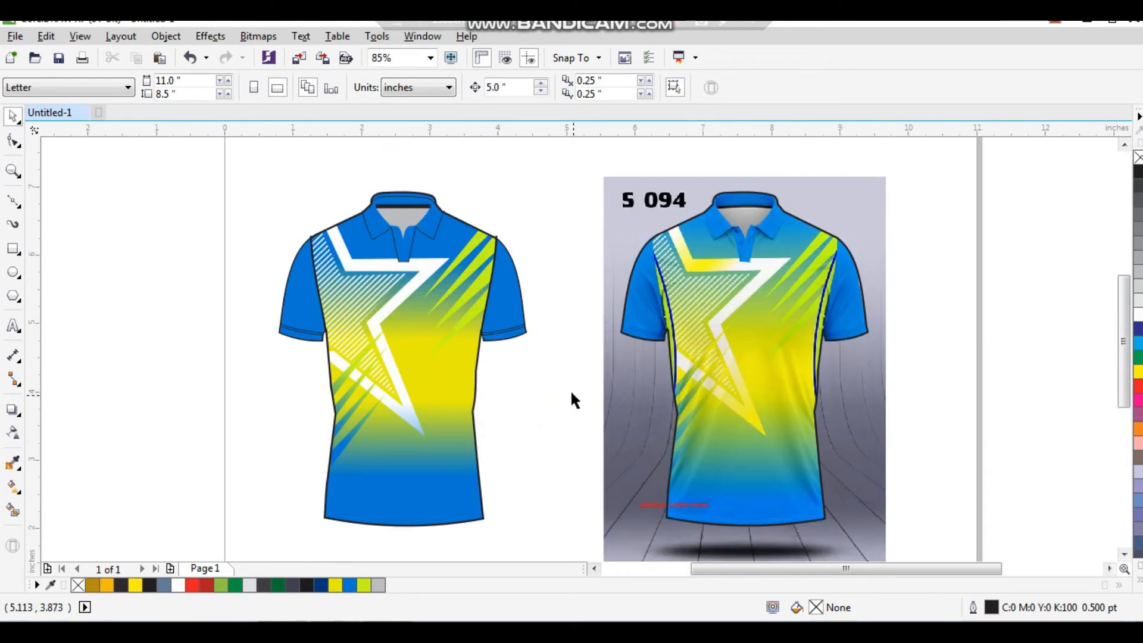
pyautogui.hotkey('ctrl', 'z')
pyautogui.press('F7')
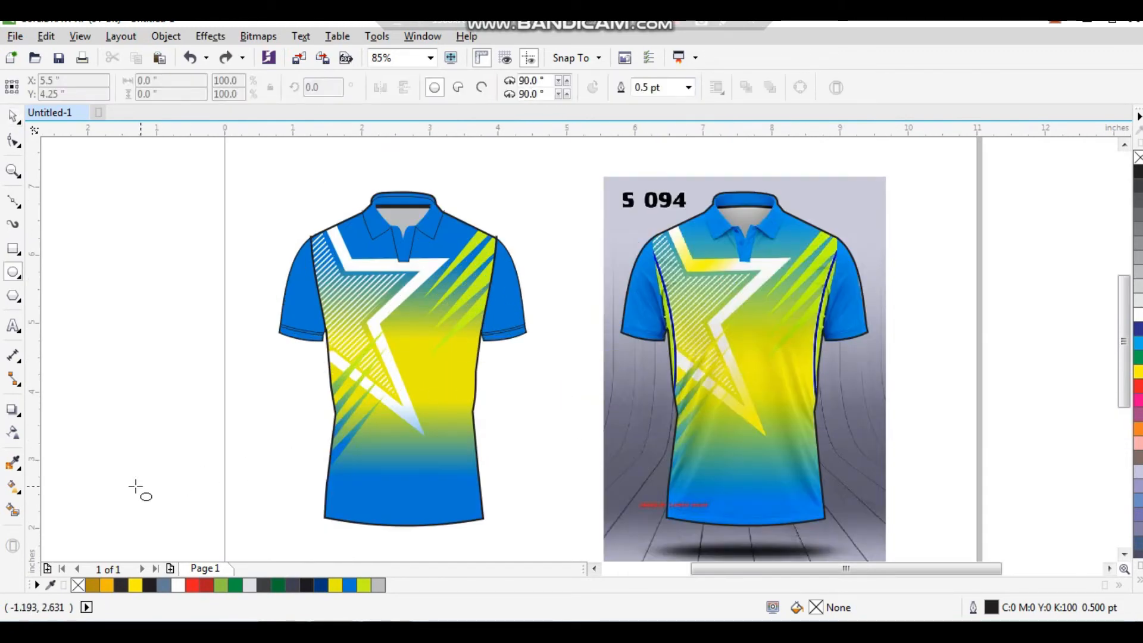
pyautogui.click(14, 510)
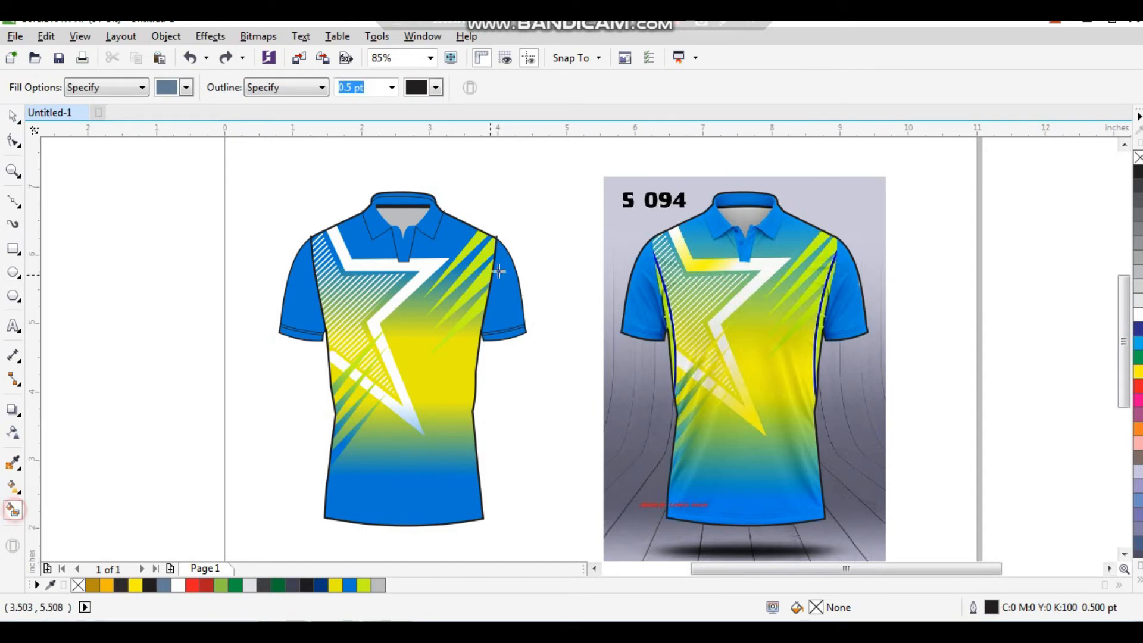
pyautogui.click(429, 225)
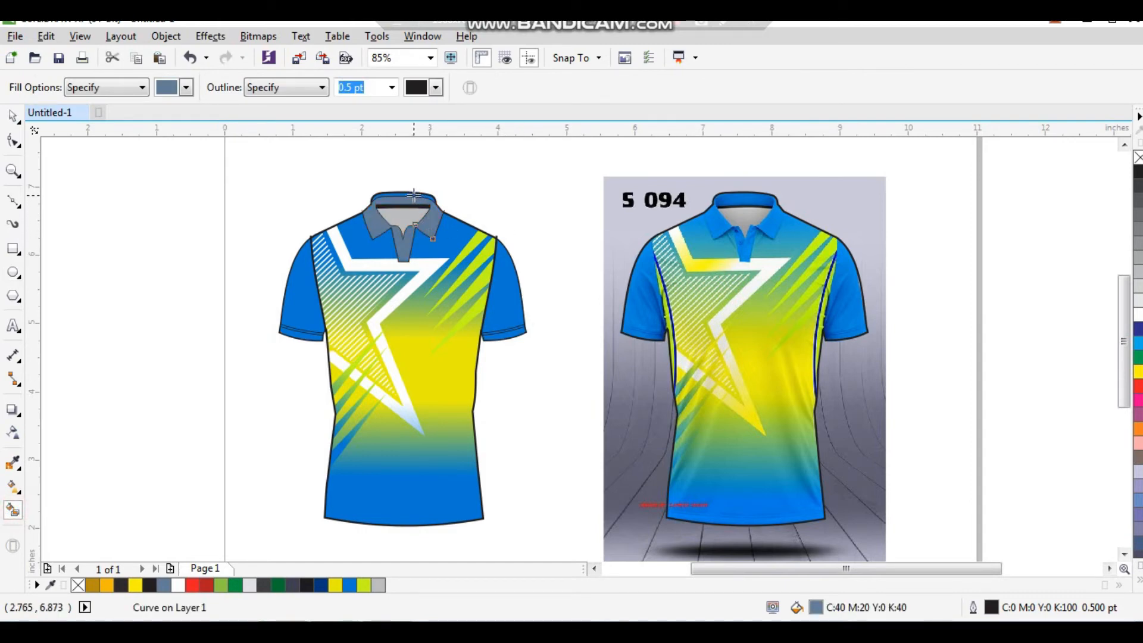
pyautogui.press('space')
# - Sample the shirt's blue with the Color Eyedropper and apply it to the front collar and placket shape
pyautogui.moveTo(346, 171); pyautogui.dragTo(529, 329)
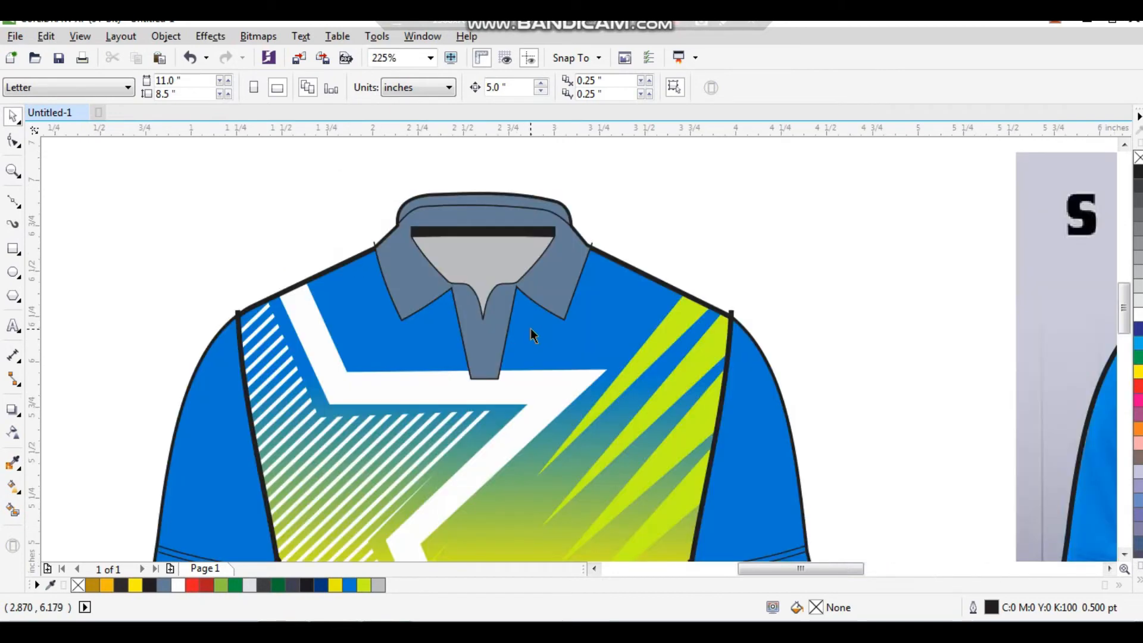
pyautogui.click(416, 307)
pyautogui.click(11, 467)
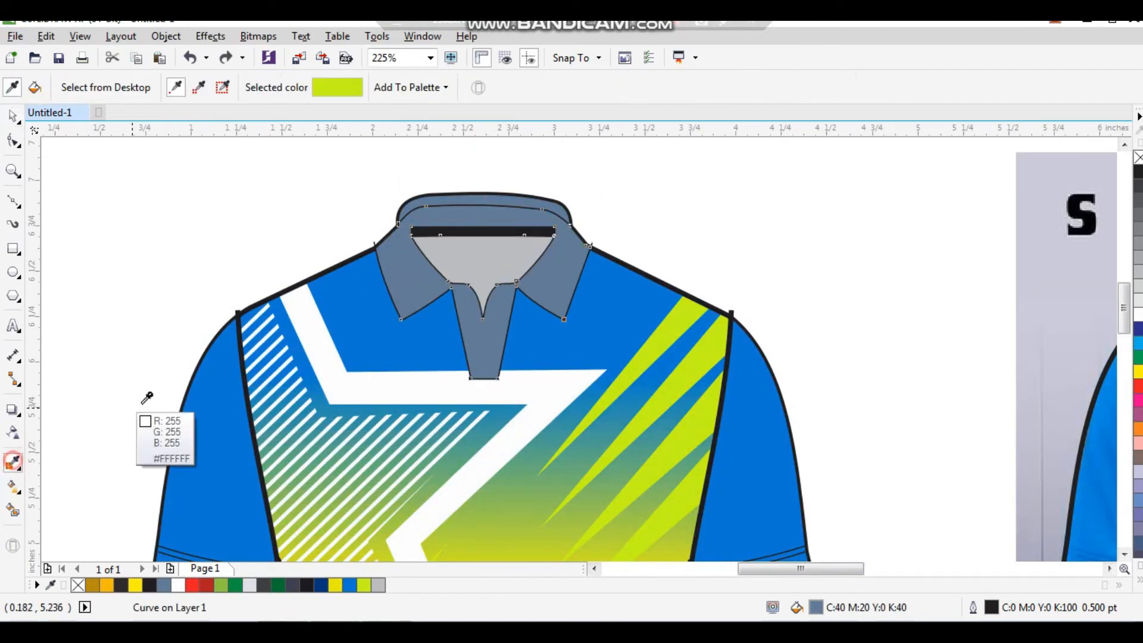
pyautogui.click(360, 317)
pyautogui.click(395, 285)
pyautogui.press('space')
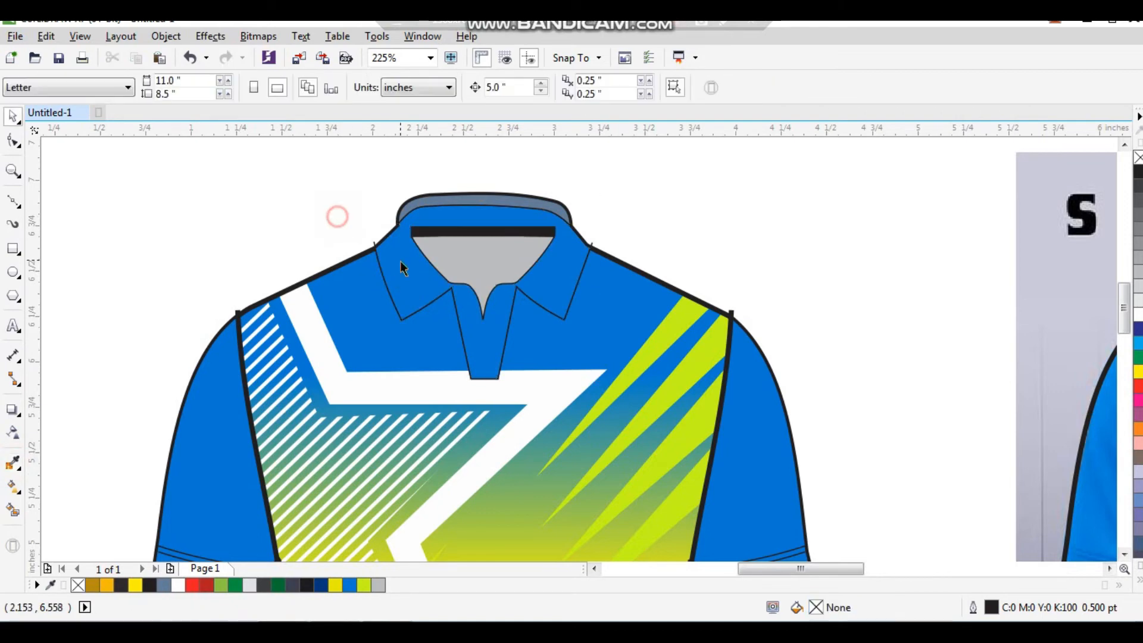
# - Darken the front collar and placket fill to RGB 0, 111, 201
pyautogui.click(399, 260)
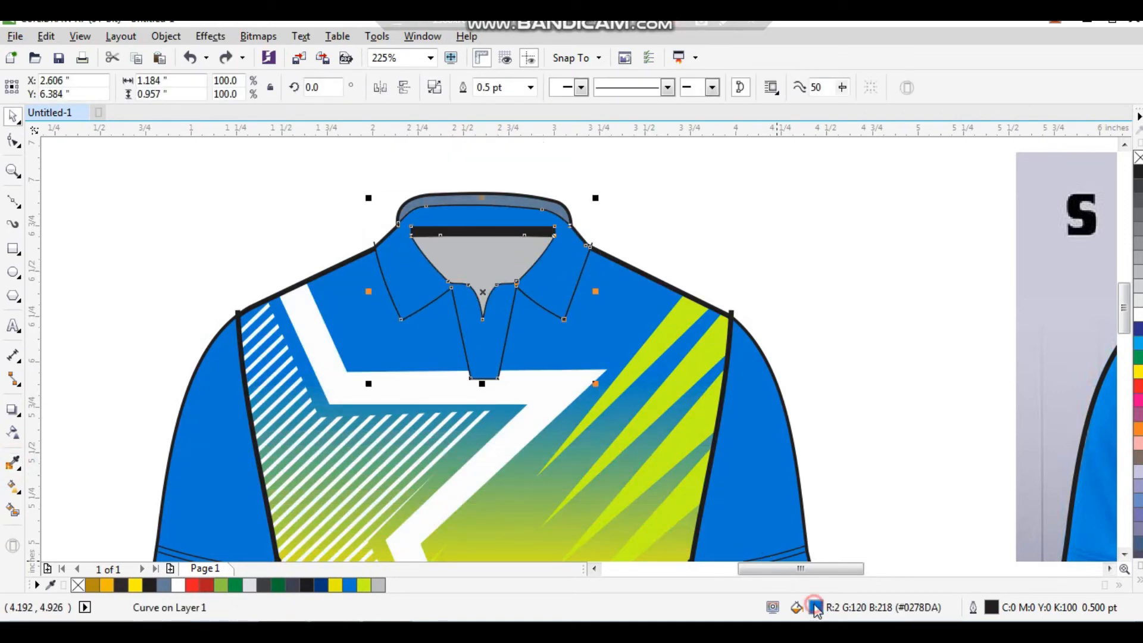
pyautogui.doubleClick(814, 607)
pyautogui.moveTo(807, 223); pyautogui.dragTo(808, 229)
pyautogui.click(1101, 407)
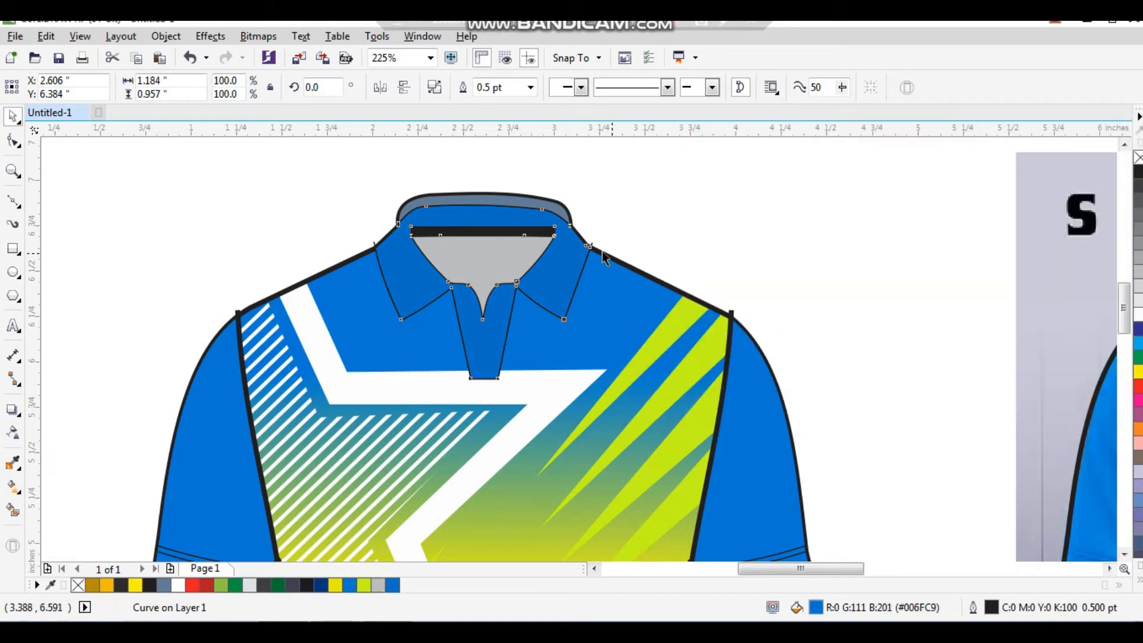
pyautogui.click(649, 212)
# - Set the back collar band's fill to the darker blue RGB 0, 98, 179
pyautogui.click(511, 205)
pyautogui.doubleClick(814, 607)
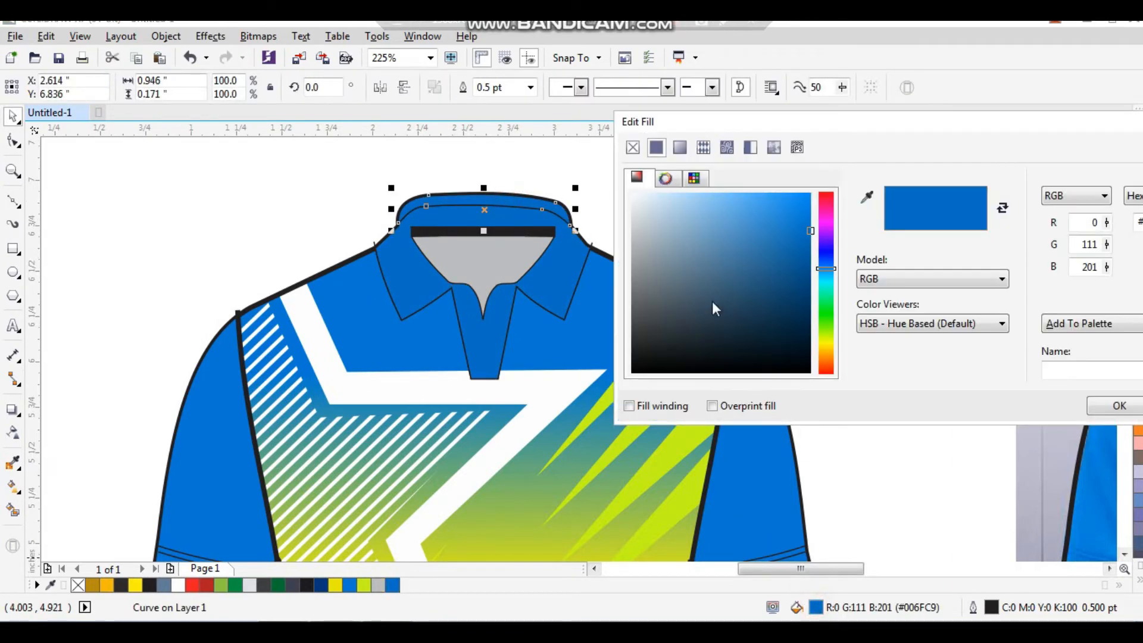
pyautogui.moveTo(808, 239); pyautogui.dragTo(810, 247)
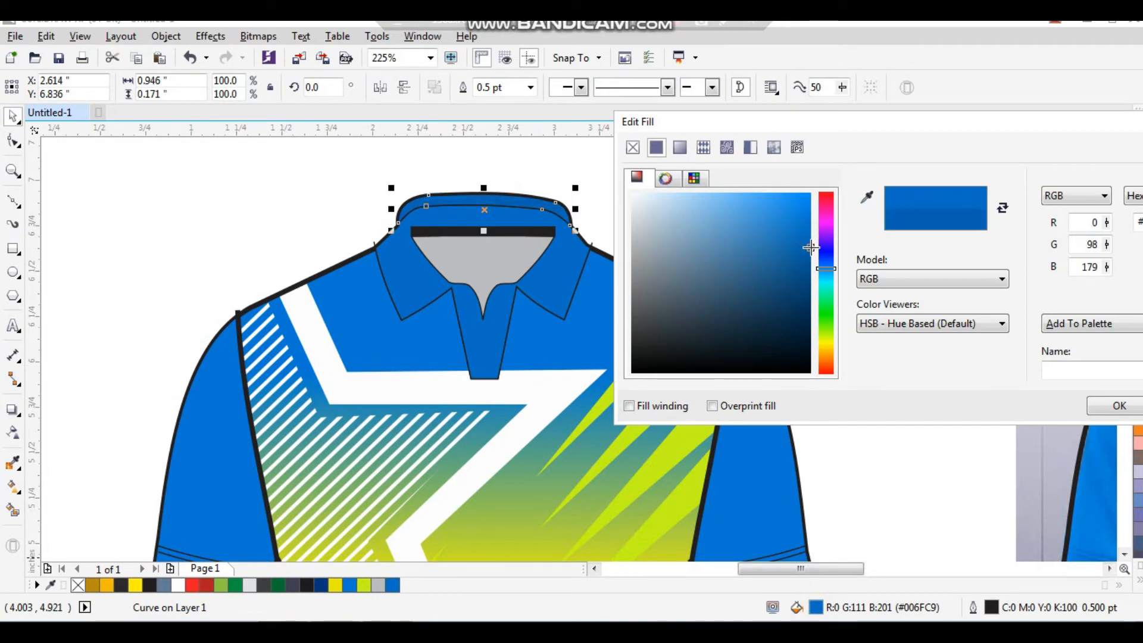
pyautogui.click(1093, 403)
pyautogui.click(716, 225)
# - Colour the left sleeve's hem stitching lines dark blue (RGB 0, 98, 179) and PowerClip them inside that sleeve
pyautogui.press('F3')
pyautogui.press('F2')
pyautogui.moveTo(406, 219); pyautogui.dragTo(668, 457)
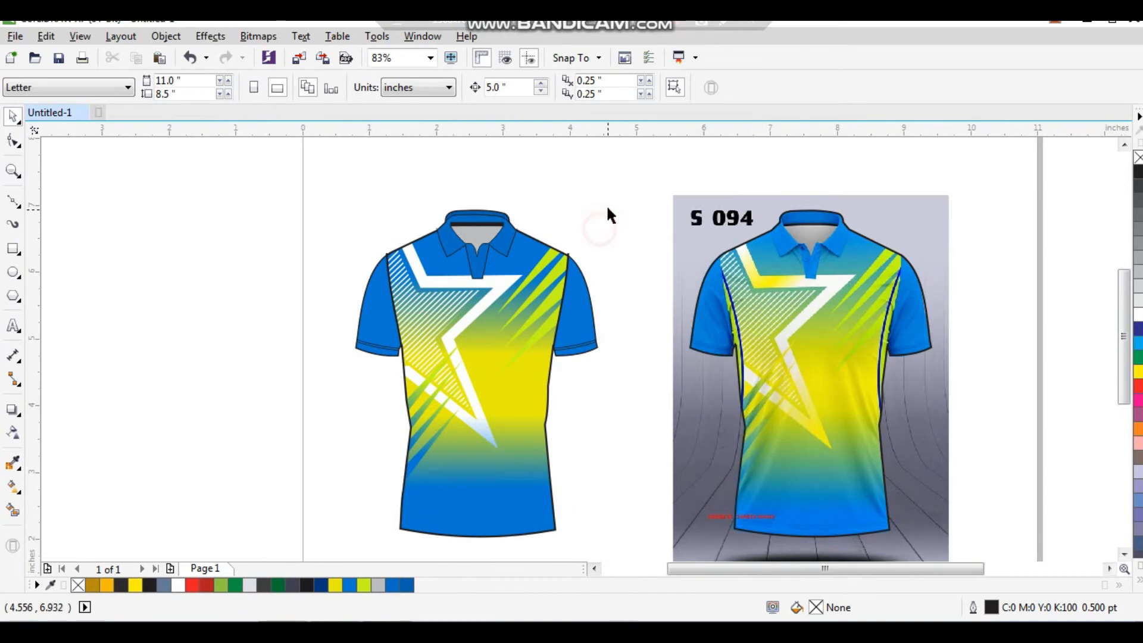
pyautogui.moveTo(612, 178); pyautogui.dragTo(340, 562)
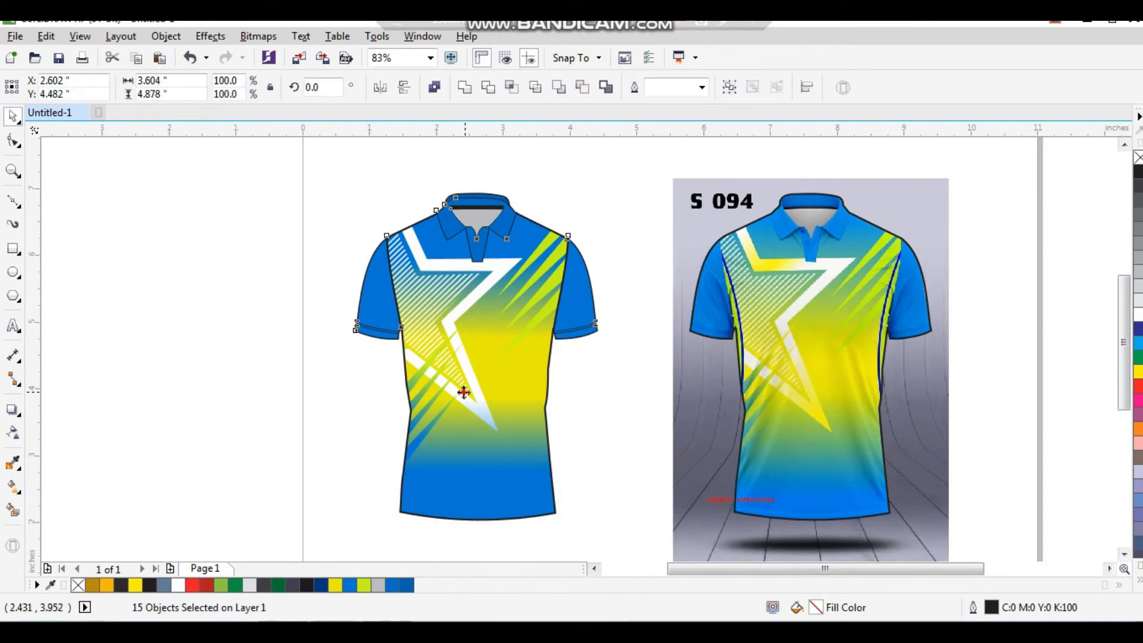
pyautogui.hotkey('shift', 'F2')
pyautogui.click(407, 336)
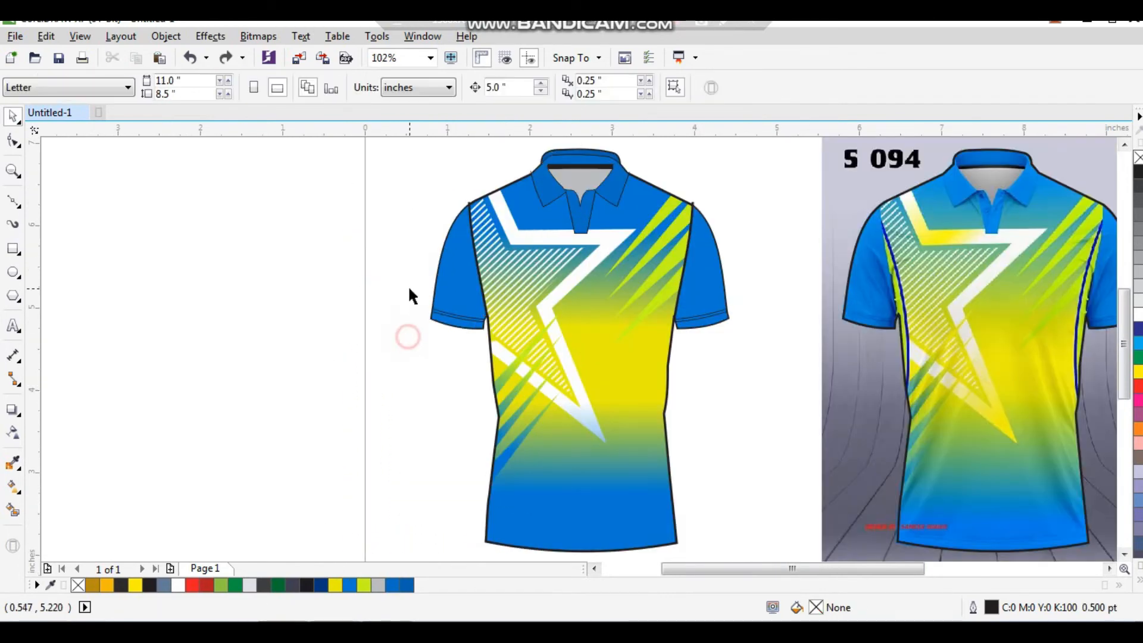
pyautogui.scroll(4, 426, 286)
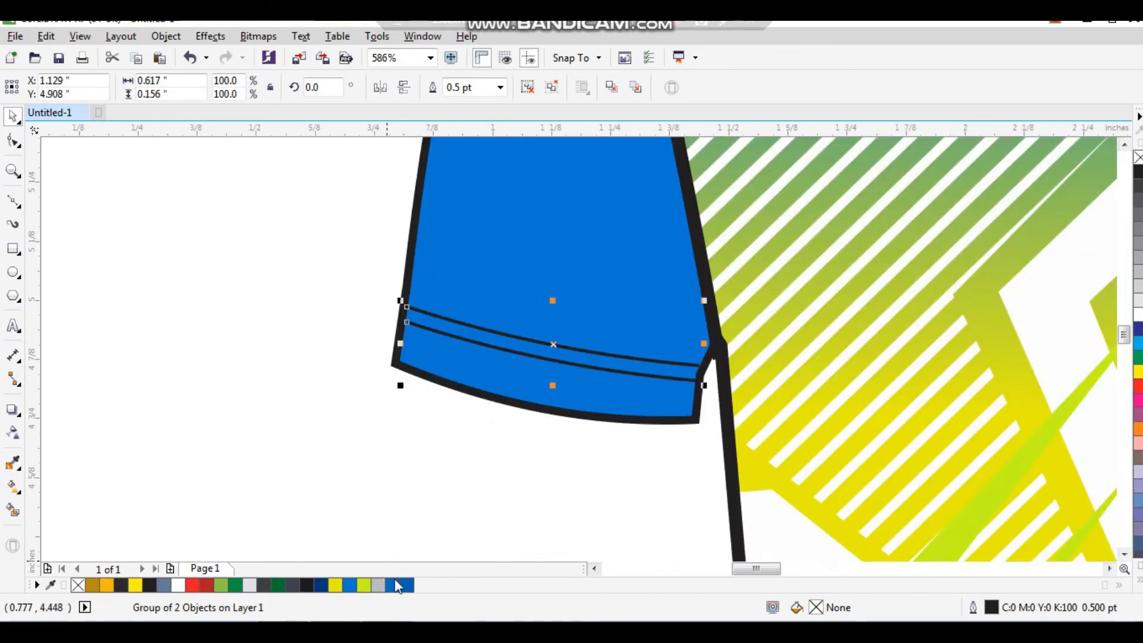
pyautogui.moveTo(404, 584); pyautogui.dragTo(513, 350)
pyautogui.moveTo(614, 385); pyautogui.dragTo(762, 469)
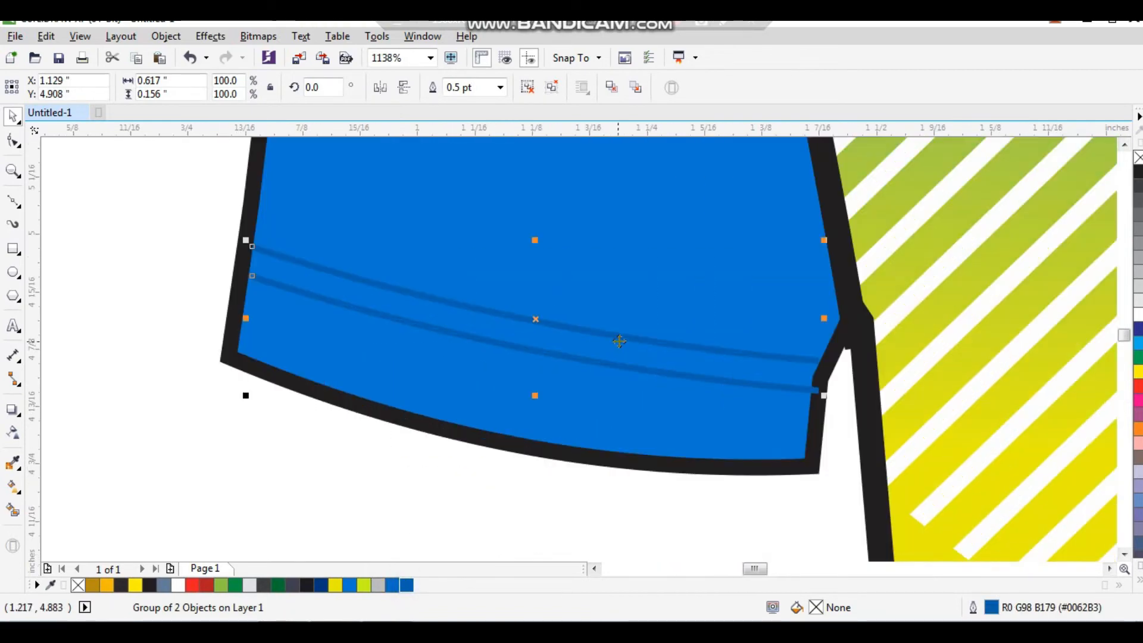
pyautogui.rightClick(624, 334)
pyautogui.click(689, 187)
pyautogui.click(738, 247)
# - Colour both stitching lines on the right sleeve's hem the same dark blue and PowerClip them inside that sleeve
pyautogui.scroll(-5, 595, 316)
pyautogui.scroll(4, 758, 341)
pyautogui.moveTo(756, 333); pyautogui.dragTo(761, 336)
pyautogui.hotkey('ctrl', 'z')
pyautogui.keyDown('shift'); pyautogui.click(757, 320); pyautogui.keyUp('shift')
pyautogui.rightClick(408, 586)
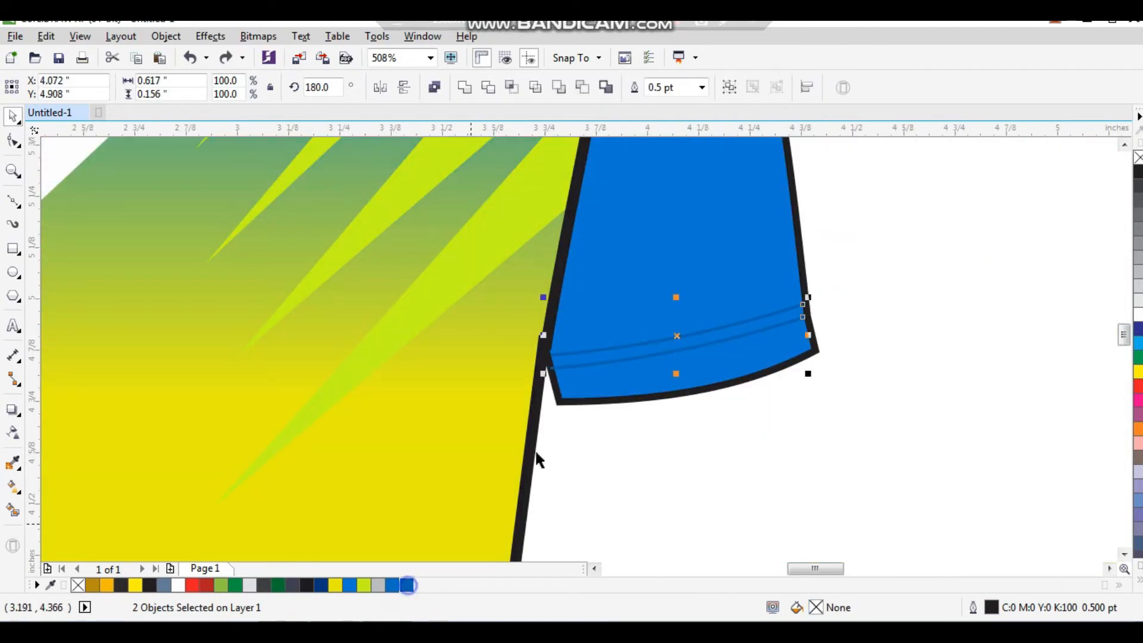
pyautogui.rightClick(674, 337)
pyautogui.click(732, 227)
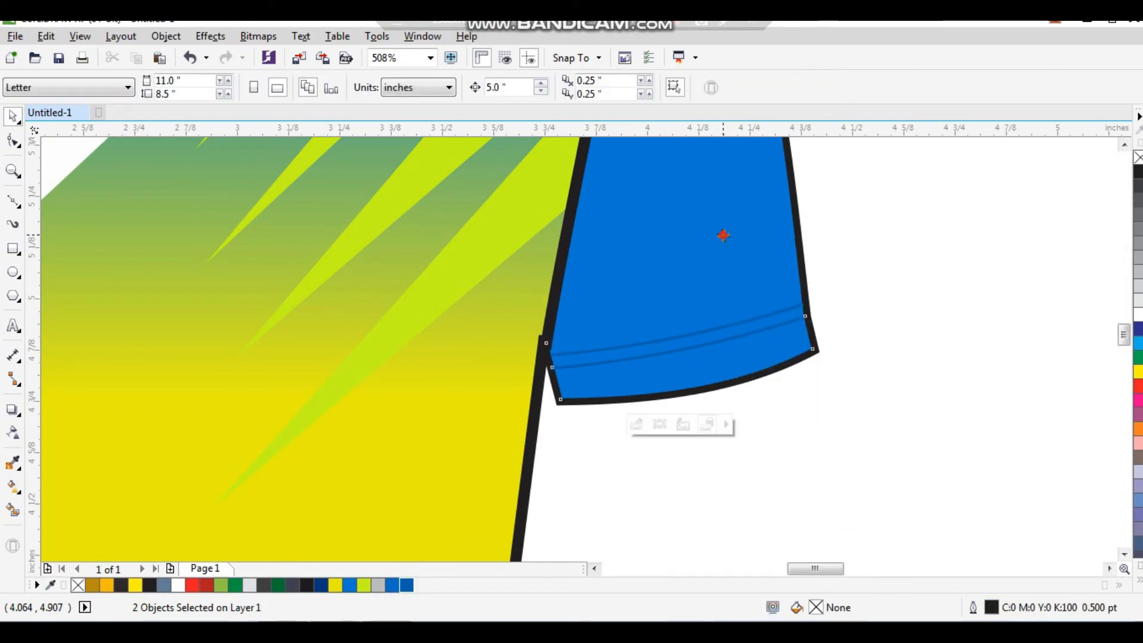
pyautogui.click(755, 299)
# - Select all pieces of the vector shirt and remove their outlines
pyautogui.scroll(-2, 708, 303)
pyautogui.scroll(-4, 708, 303)
pyautogui.press('z')
pyautogui.moveTo(507, 161); pyautogui.dragTo(946, 476)
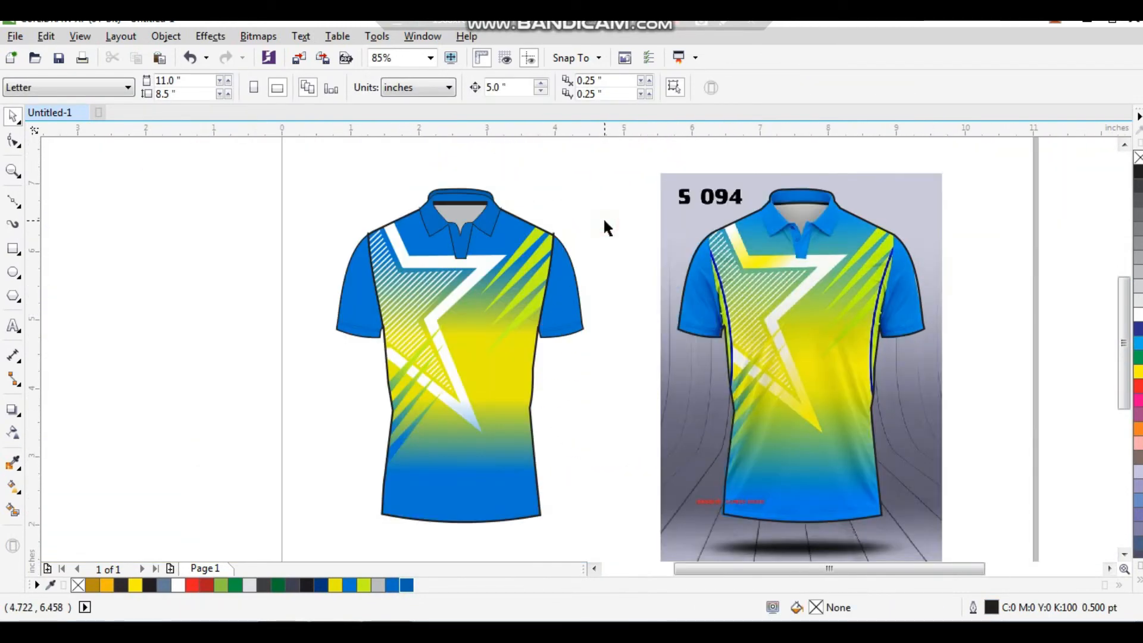
pyautogui.press('F7')
pyautogui.hotkey('ctrl', 'z')
pyautogui.press('space')
pyautogui.moveTo(556, 259); pyautogui.dragTo(323, 540)
pyautogui.rightClick(1137, 159)
pyautogui.click(561, 194)
# - Draw a thin triangle about 0.28 by 0.17 inches under the left collar flap's lower edge, filled black without an outline
pyautogui.moveTo(416, 215); pyautogui.dragTo(477, 255)
pyautogui.click(19, 206)
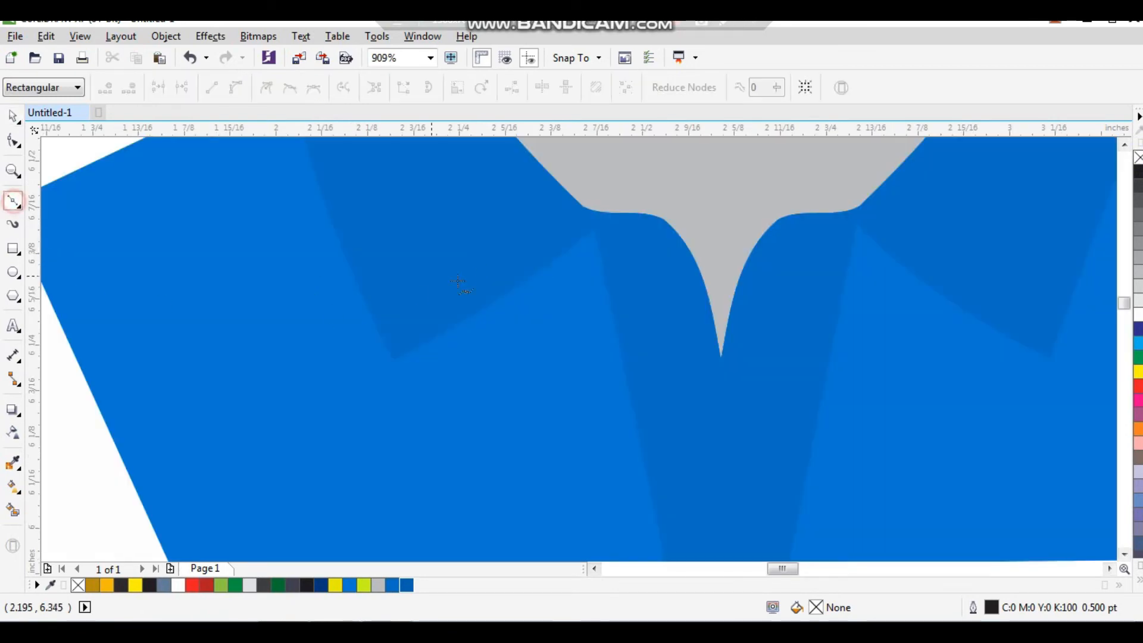
pyautogui.click(396, 358)
pyautogui.click(591, 232)
pyautogui.click(604, 274)
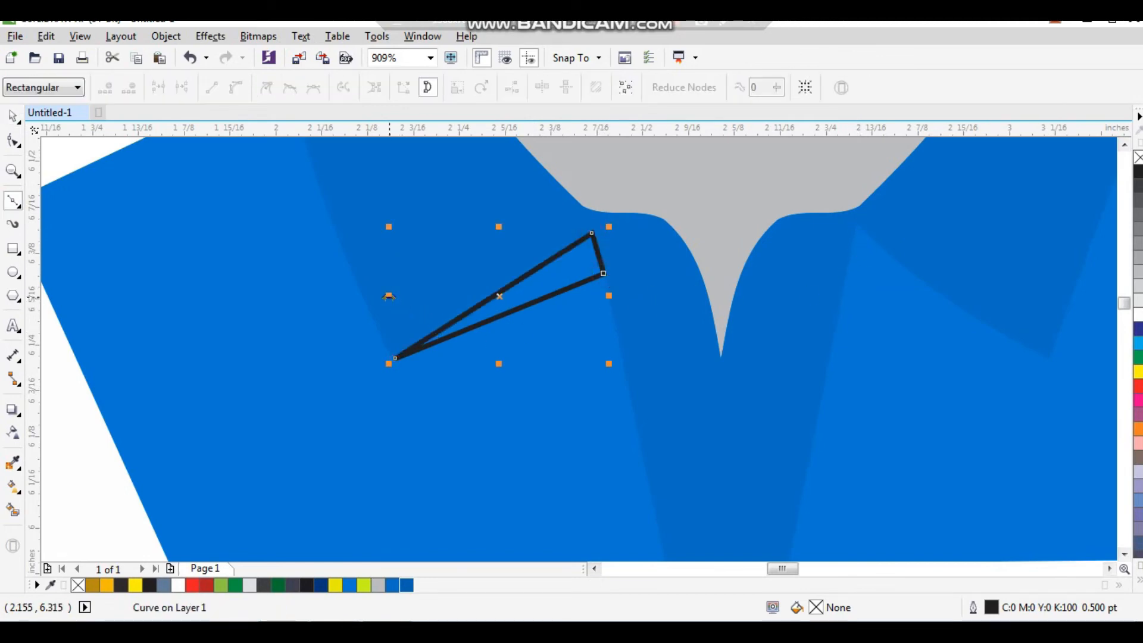
pyautogui.press('space')
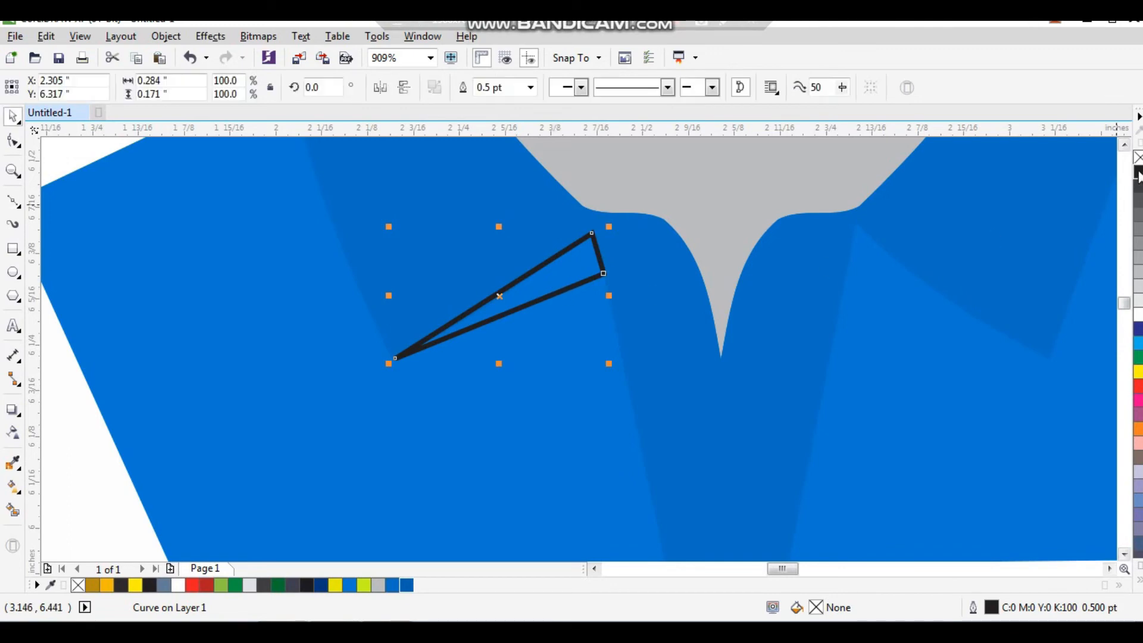
pyautogui.click(1138, 176)
pyautogui.rightClick(1137, 158)
# - Convert the black triangle under the collar to a 300 dpi CMYK bitmap
pyautogui.click(257, 37)
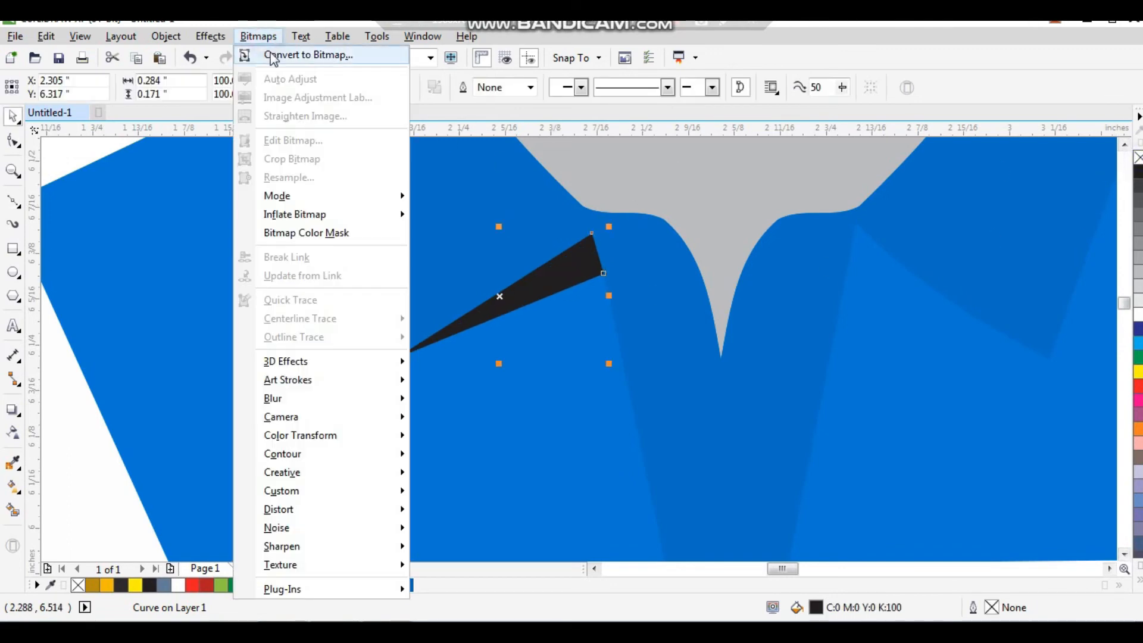
pyautogui.click(271, 55)
pyautogui.click(603, 275)
pyautogui.click(562, 355)
pyautogui.click(540, 409)
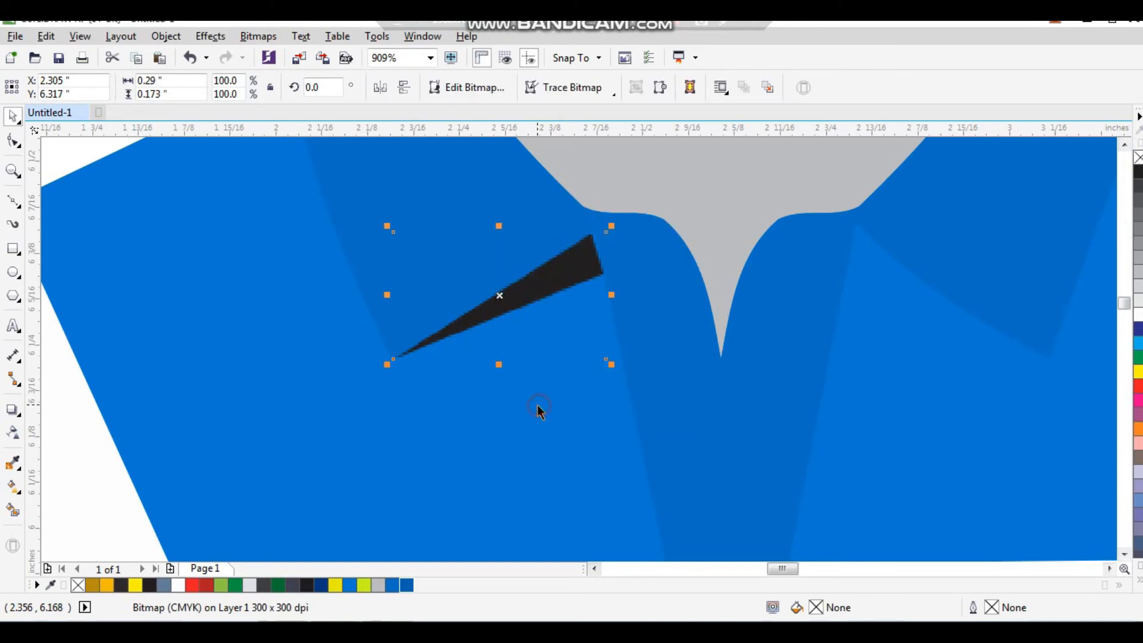
# - Apply a Gaussian Blur with a 7-pixel radius to the black triangle bitmap under the left collar flap
pyautogui.click(259, 36)
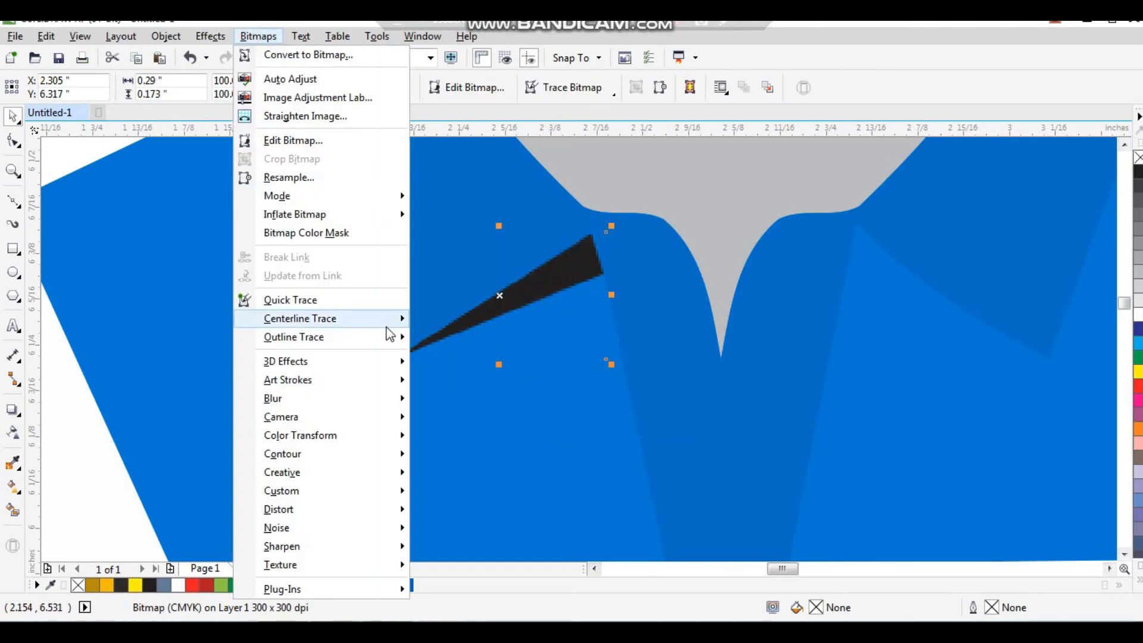
pyautogui.moveTo(339, 398)
pyautogui.click(468, 418)
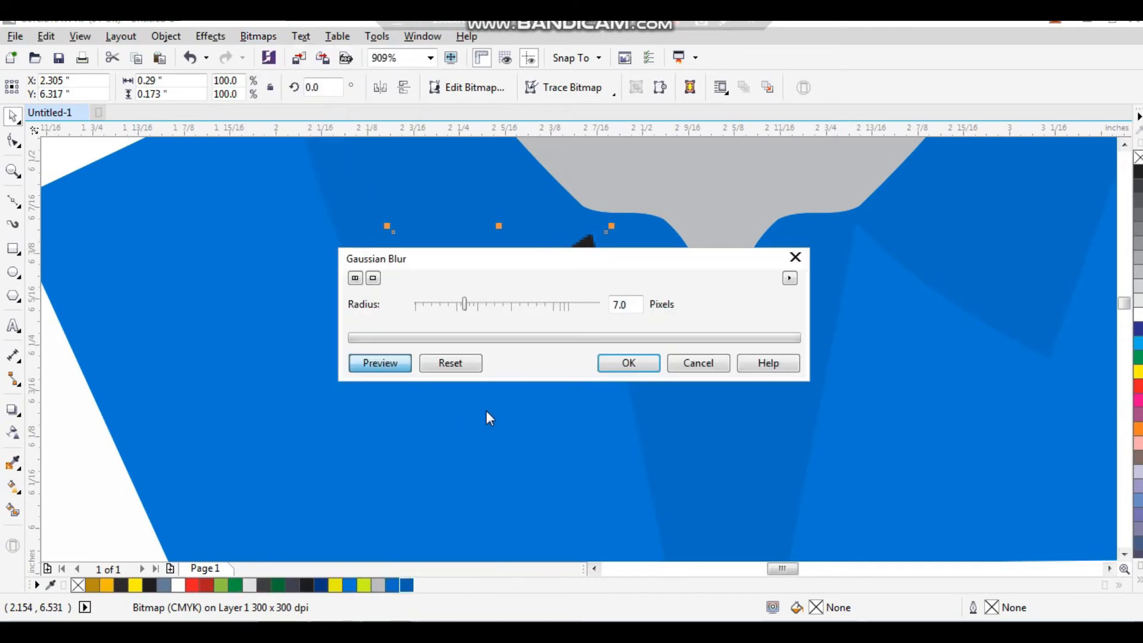
pyautogui.moveTo(600, 266); pyautogui.dragTo(638, 340)
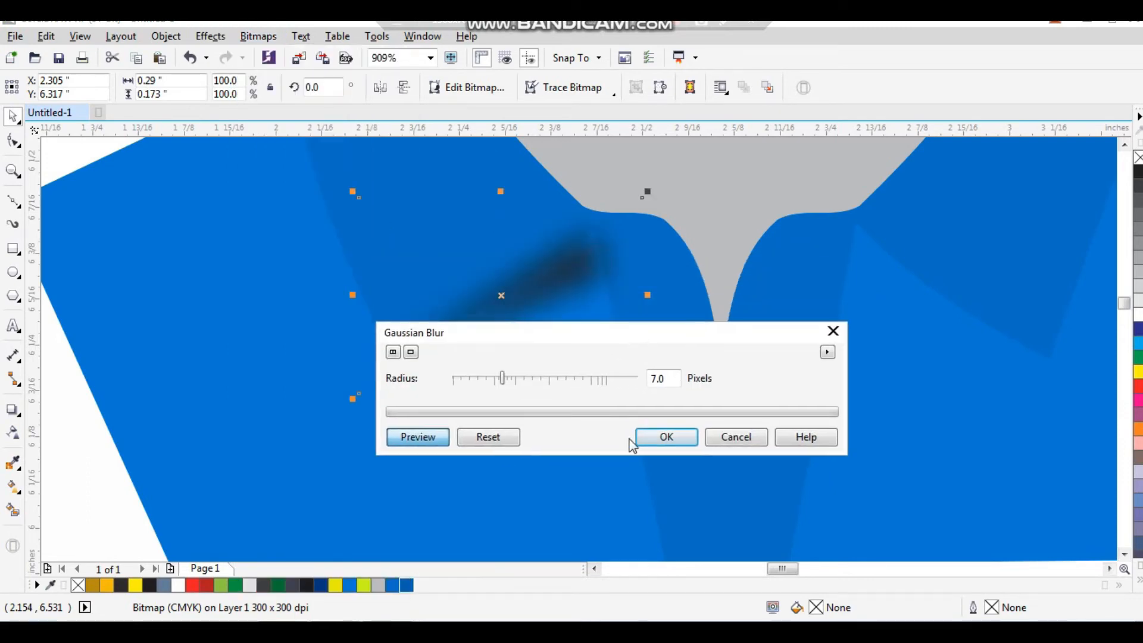
pyautogui.click(665, 437)
# - Create a horizontally mirrored copy of the blurred shadow under the right collar flap
pyautogui.scroll(-3, 508, 383)
pyautogui.scroll(1, 458, 322)
pyautogui.click(458, 306)
pyautogui.click(441, 316)
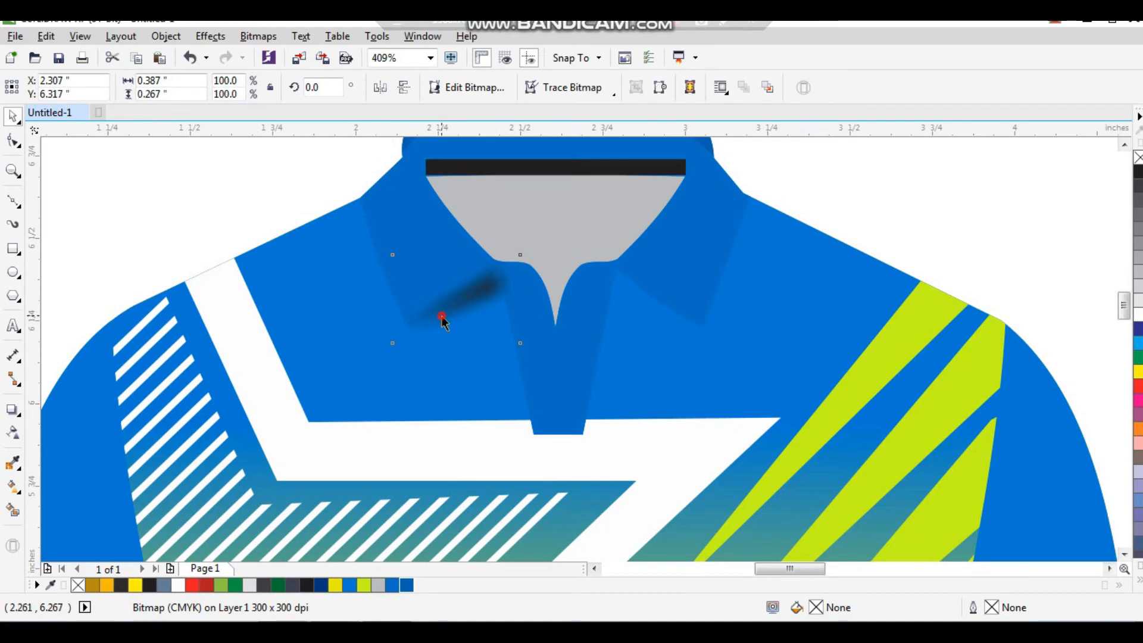
pyautogui.moveTo(387, 298); pyautogui.dragTo(664, 313)
pyautogui.rightClick(534, 312)
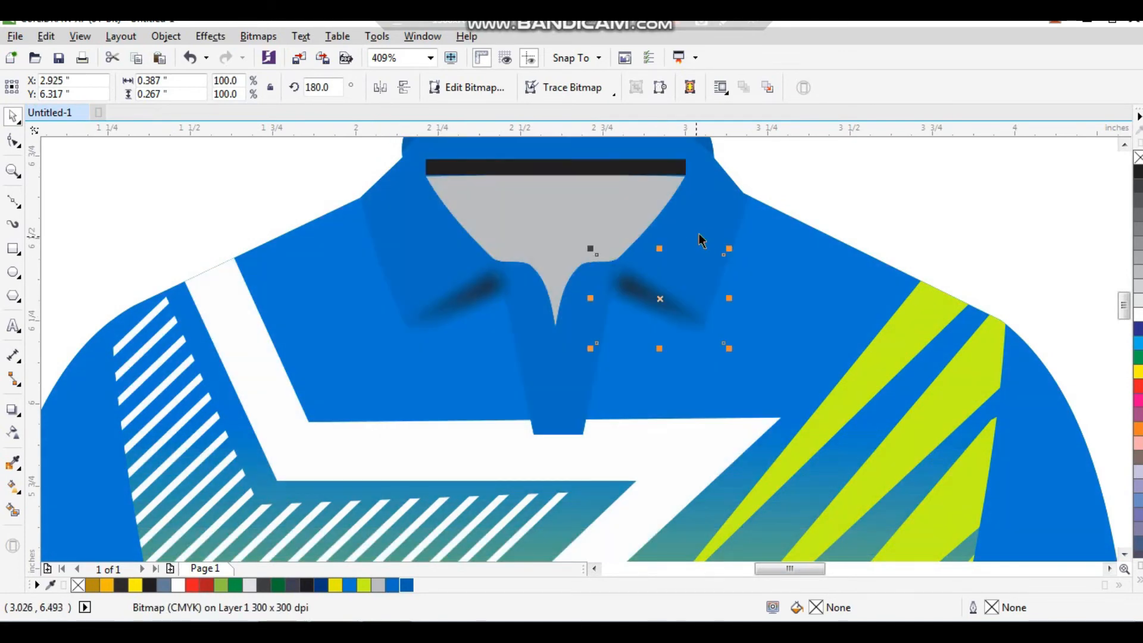
# - Bring the blue collar shape to the front so it sits above both blurred shadows
pyautogui.click(715, 228)
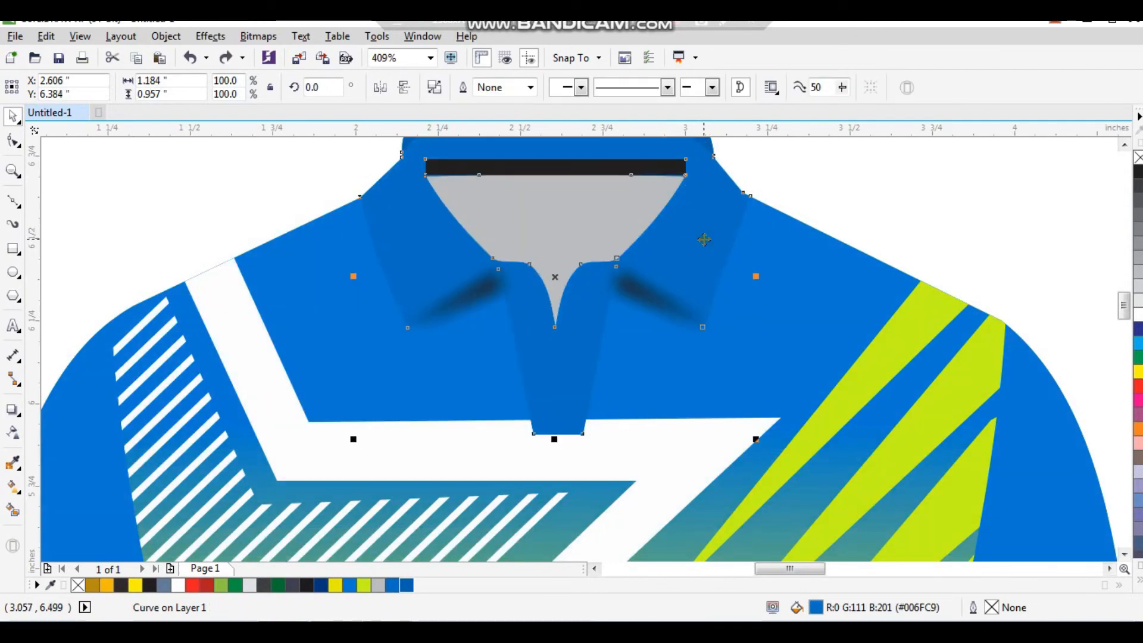
pyautogui.hotkey('shift', 'pageup')
pyautogui.scroll(-2, 679, 255)
pyautogui.click(509, 210)
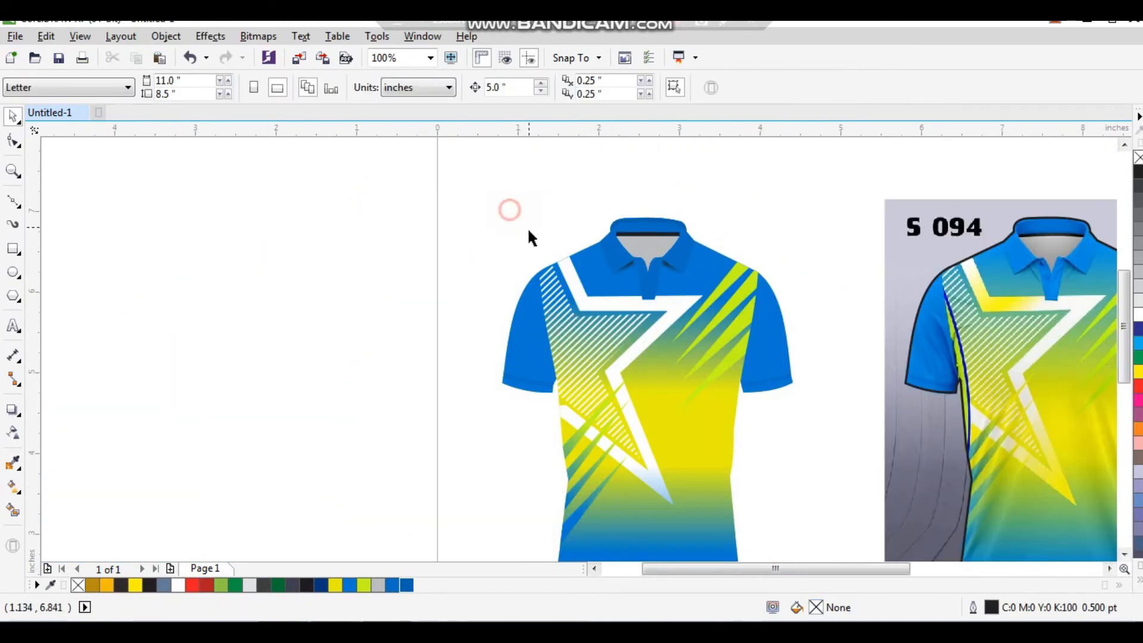
# - Draw a line about 2.06 inches tall along the dark blue piping on the reference shirt's left side
pyautogui.scroll(-1, 528, 227)
pyautogui.press('F2')
pyautogui.moveTo(487, 194); pyautogui.dragTo(871, 461)
pyautogui.moveTo(836, 172); pyautogui.dragTo(357, 482)
pyautogui.moveTo(700, 360); pyautogui.dragTo(738, 441)
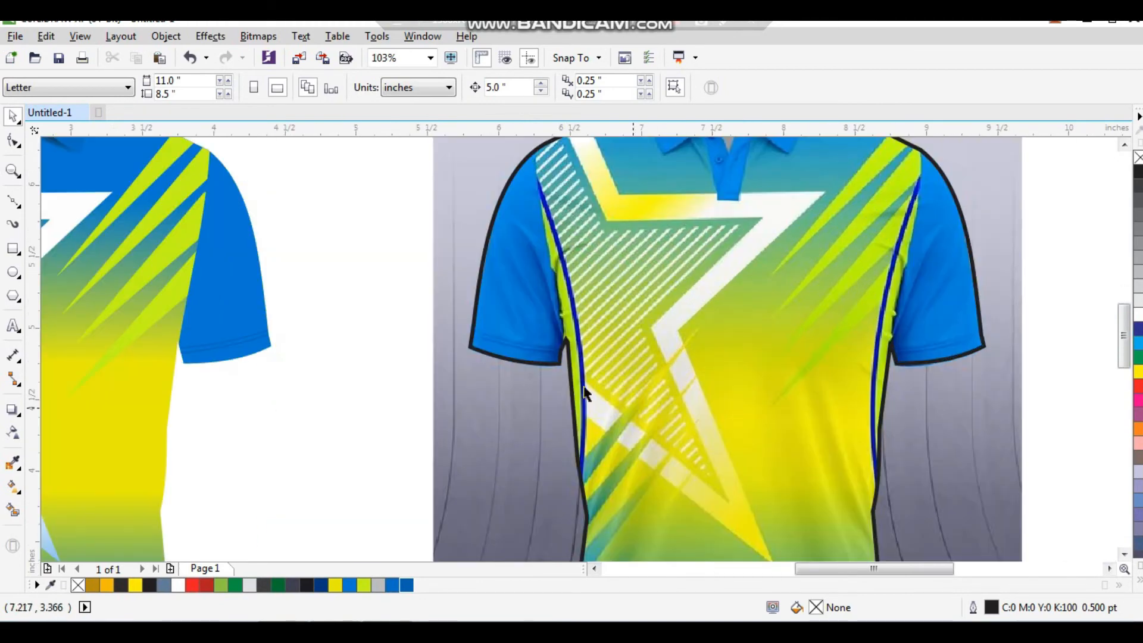
pyautogui.click(13, 201)
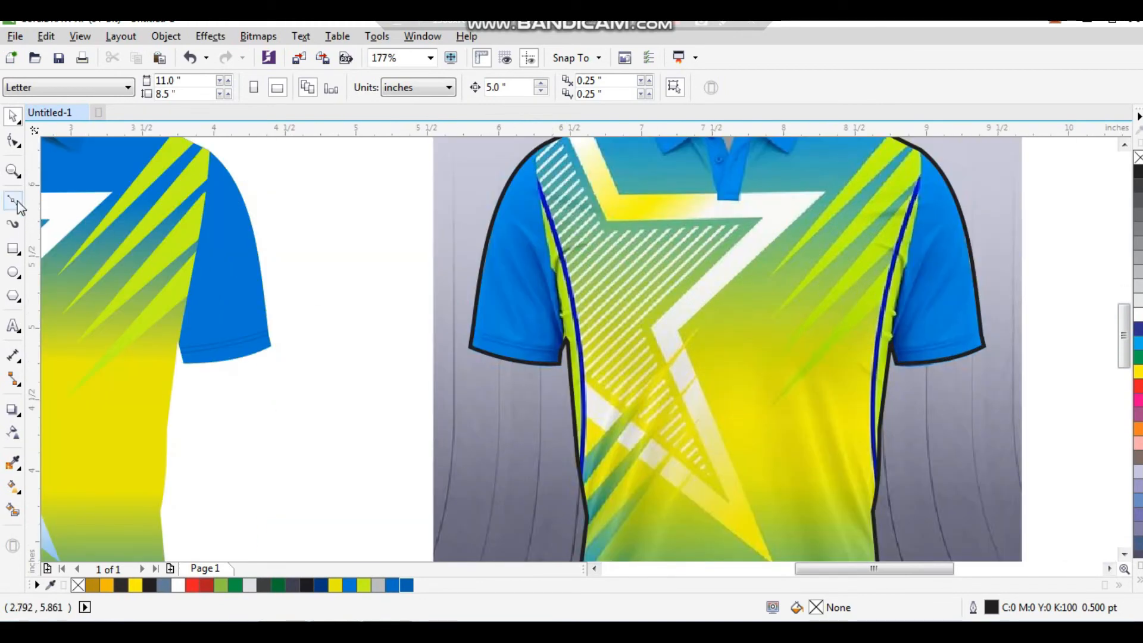
pyautogui.click(539, 184)
pyautogui.click(581, 475)
pyautogui.press('space')
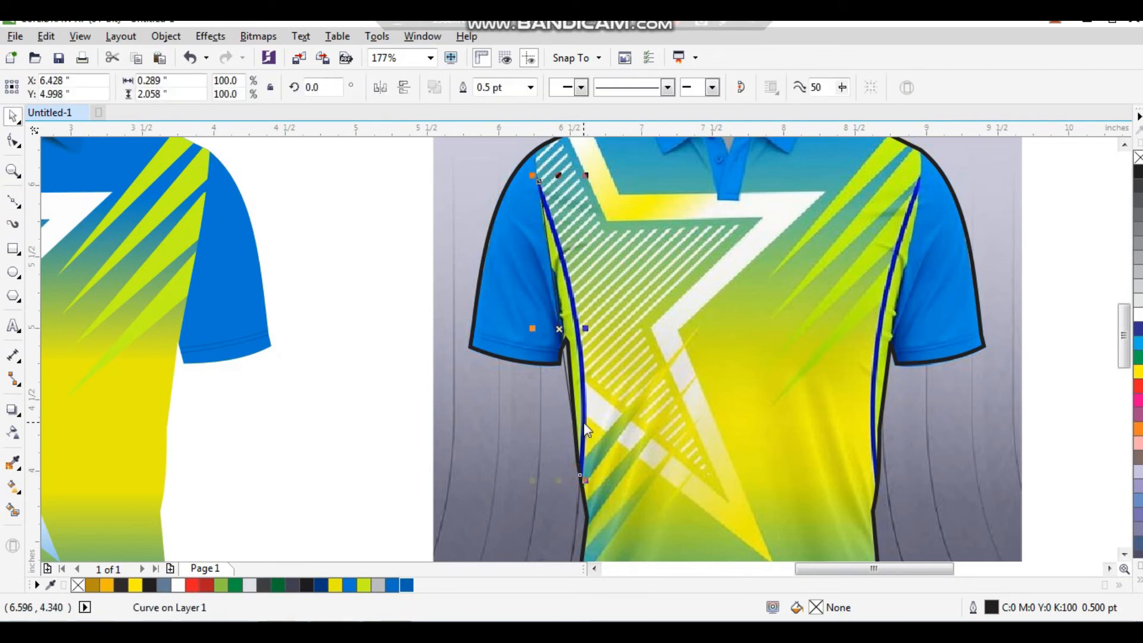
# - Bend the traced line so its curve follows the dark blue piping on the reference shirt
pyautogui.press('F10')
pyautogui.moveTo(600, 458); pyautogui.dragTo(602, 484)
pyautogui.click(236, 88)
pyautogui.moveTo(564, 351); pyautogui.dragTo(581, 351)
pyautogui.press('space')
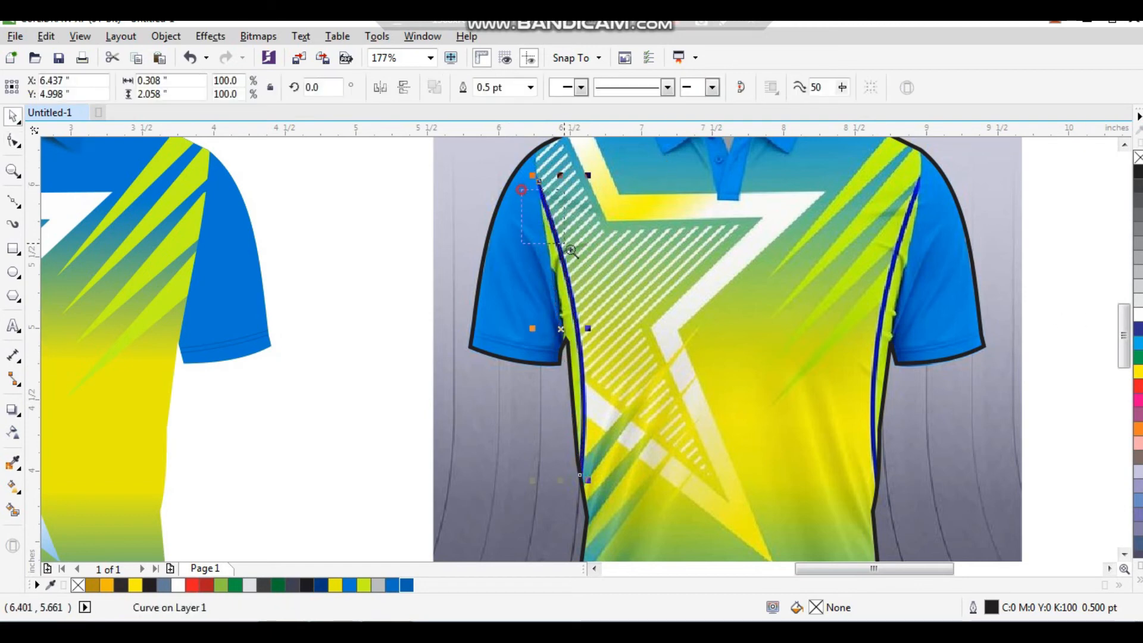
# - Set the outline width of the traced piping curve to 3.0 pt
pyautogui.scroll(3, 537, 216)
pyautogui.click(530, 88)
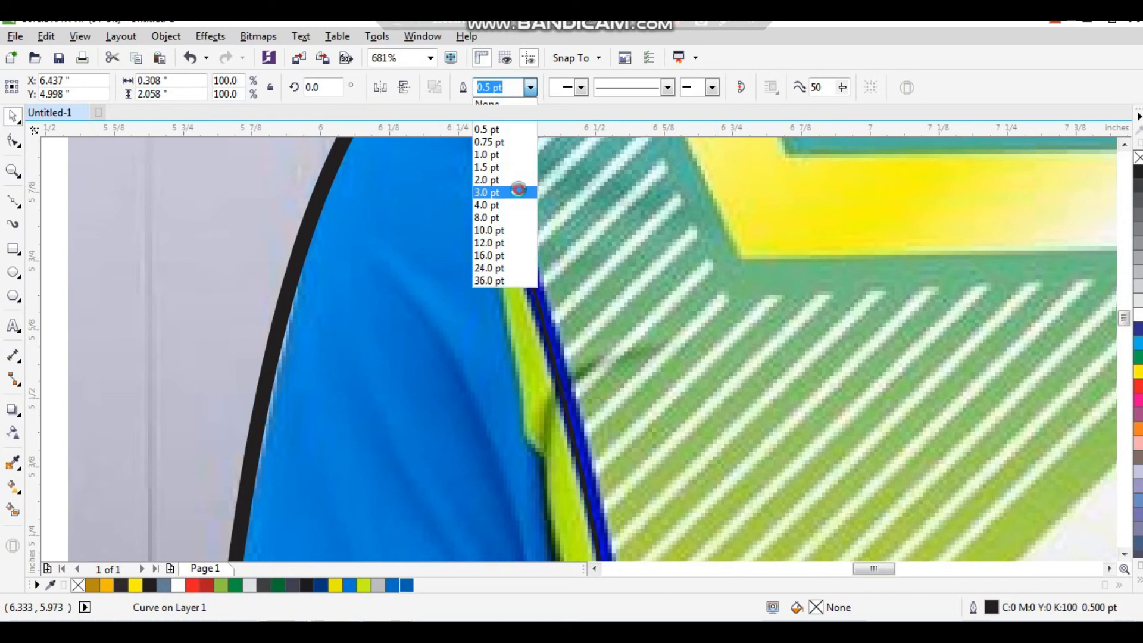
pyautogui.click(519, 192)
pyautogui.click(531, 89)
pyautogui.click(502, 191)
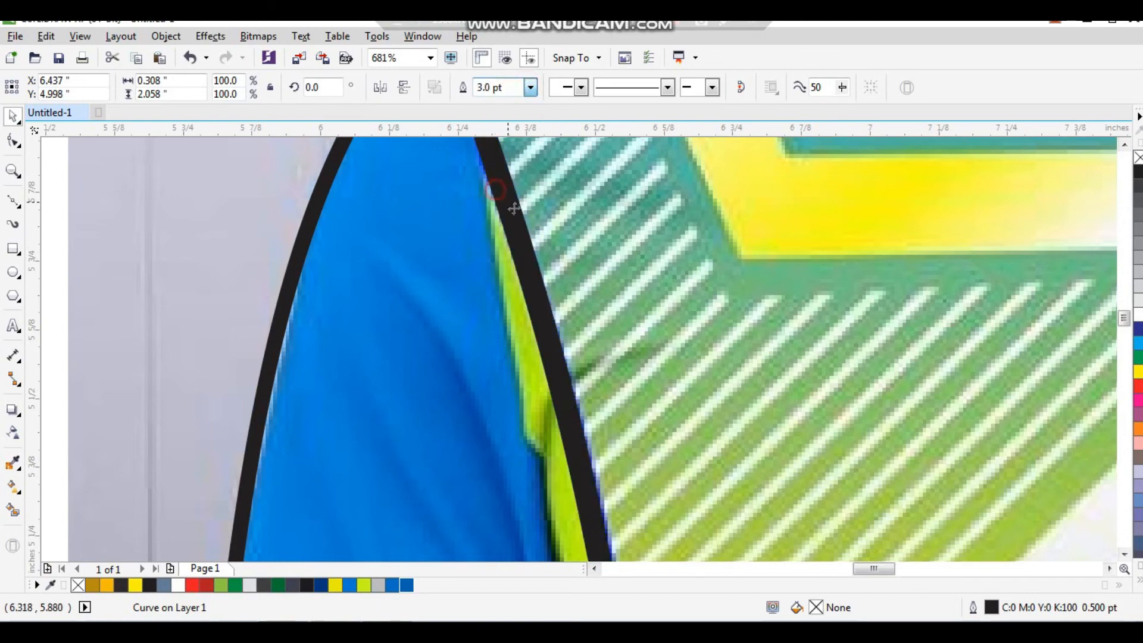
# - Move the piping curve slightly off the reference piping and apply the piping's sampled dark blue to its outline
pyautogui.scroll(-3, 637, 275)
pyautogui.scroll(-1, 846, 331)
pyautogui.press('F2')
pyautogui.moveTo(649, 272); pyautogui.dragTo(779, 389)
pyautogui.moveTo(565, 326); pyautogui.dragTo(586, 327)
pyautogui.scroll(4, 584, 354)
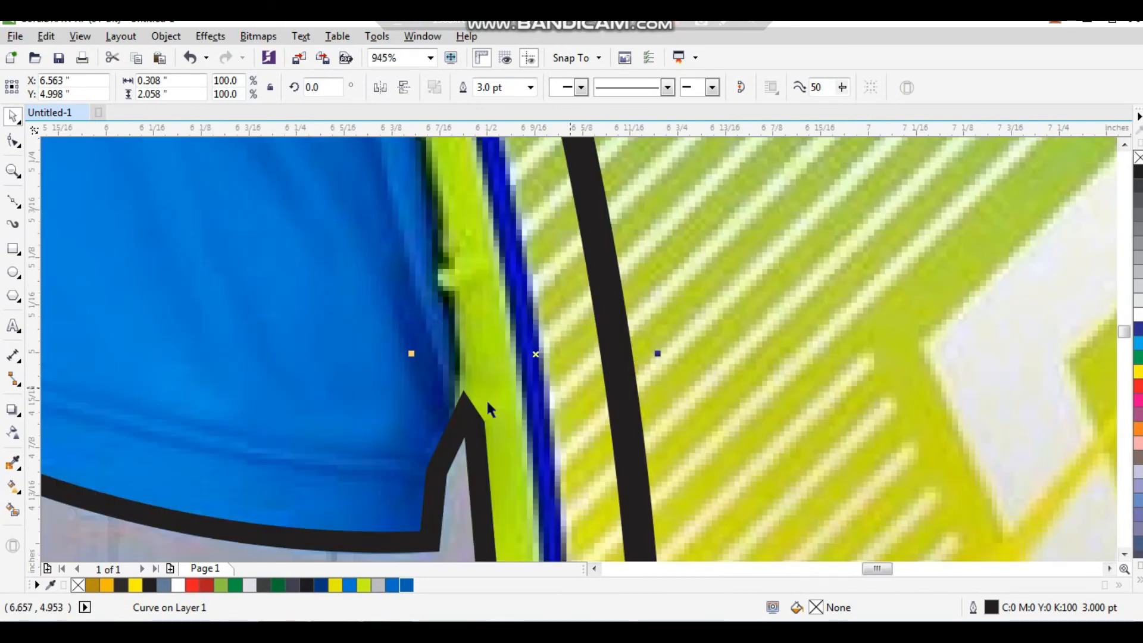
pyautogui.click(13, 462)
pyautogui.click(528, 308)
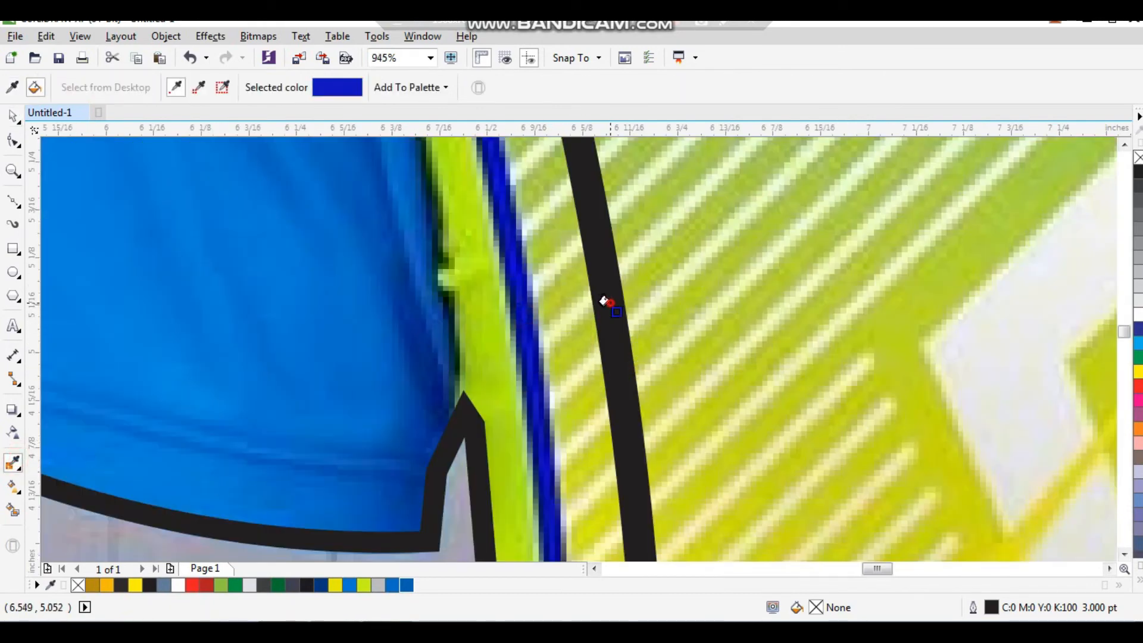
pyautogui.click(604, 302)
# - Create a horizontally mirrored copy of the dark blue piping curve for the shirt's right side
pyautogui.press('space')
pyautogui.moveTo(607, 301); pyautogui.dragTo(946, 322)
pyautogui.scroll(-4, 515, 295)
pyautogui.rightClick(531, 318)
# - Select both piping curves and position them along the two sides of the vector shirt
pyautogui.keyDown('shift'); pyautogui.click(515, 282); pyautogui.keyUp('shift')
pyautogui.scroll(-2, 571, 327)
pyautogui.press('F2')
pyautogui.moveTo(747, 204); pyautogui.dragTo(273, 472)
pyautogui.press('Left')
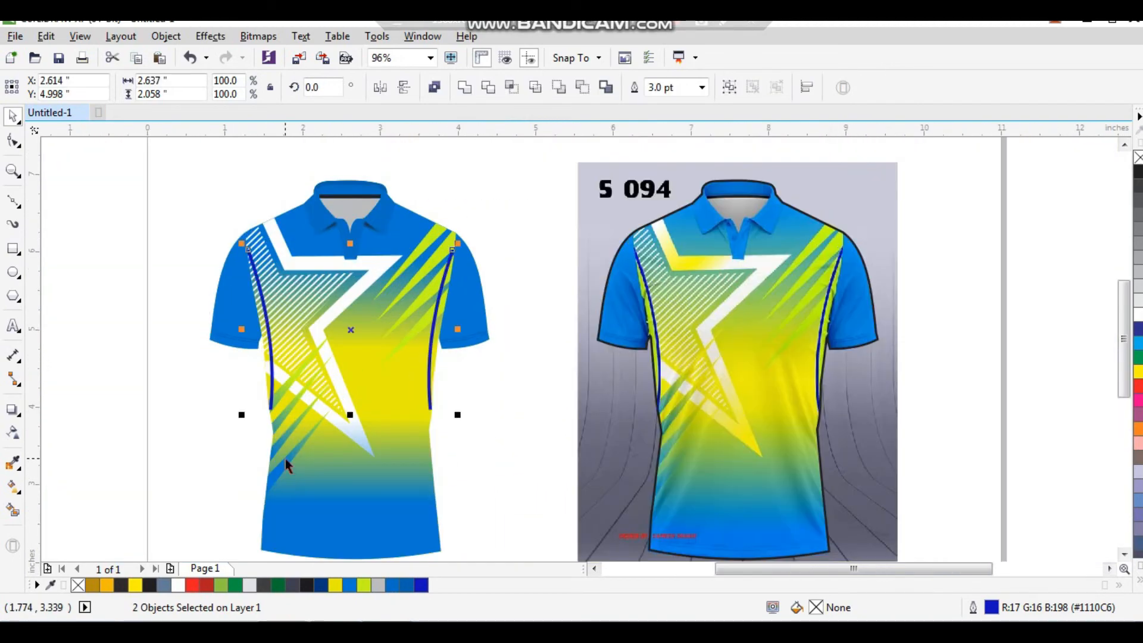
# - Delete the black tracing outline lying over the reference shirt picture
pyautogui.click(480, 405)
pyautogui.scroll(-1, 480, 406)
pyautogui.press('F2')
pyautogui.moveTo(288, 252); pyautogui.dragTo(727, 523)
pyautogui.click(775, 373)
pyautogui.moveTo(765, 382); pyautogui.dragTo(784, 385)
pyautogui.hotkey('ctrl', 'z')
pyautogui.press('Delete')
pyautogui.click(553, 402)
# - Draw a closed jagged shadow shape about 0.34 by 0.88 inches along the inner edge of the left sleeve
pyautogui.moveTo(320, 187); pyautogui.dragTo(887, 539)
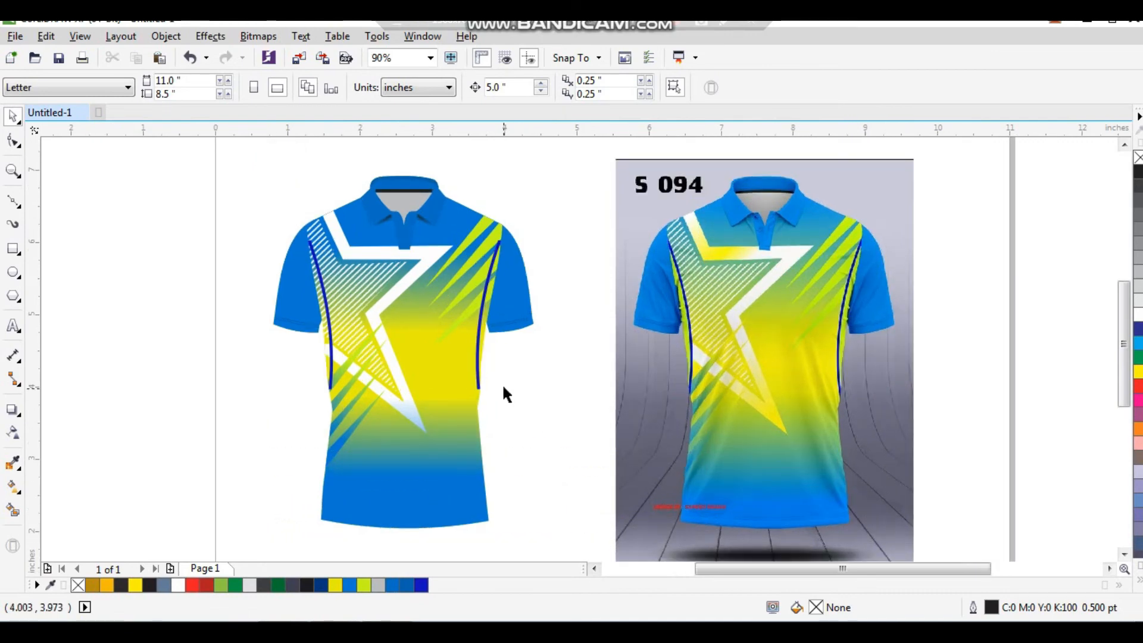
pyautogui.moveTo(270, 243); pyautogui.dragTo(394, 364)
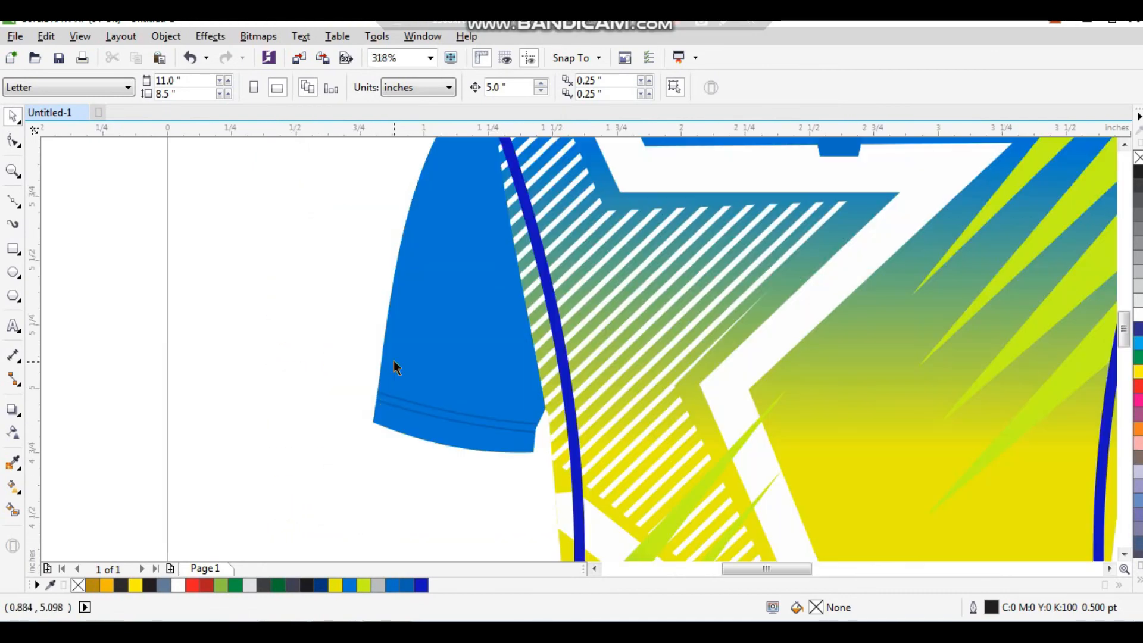
pyautogui.click(14, 201)
pyautogui.click(544, 412)
pyautogui.doubleClick(466, 335)
pyautogui.doubleClick(471, 247)
pyautogui.doubleClick(501, 189)
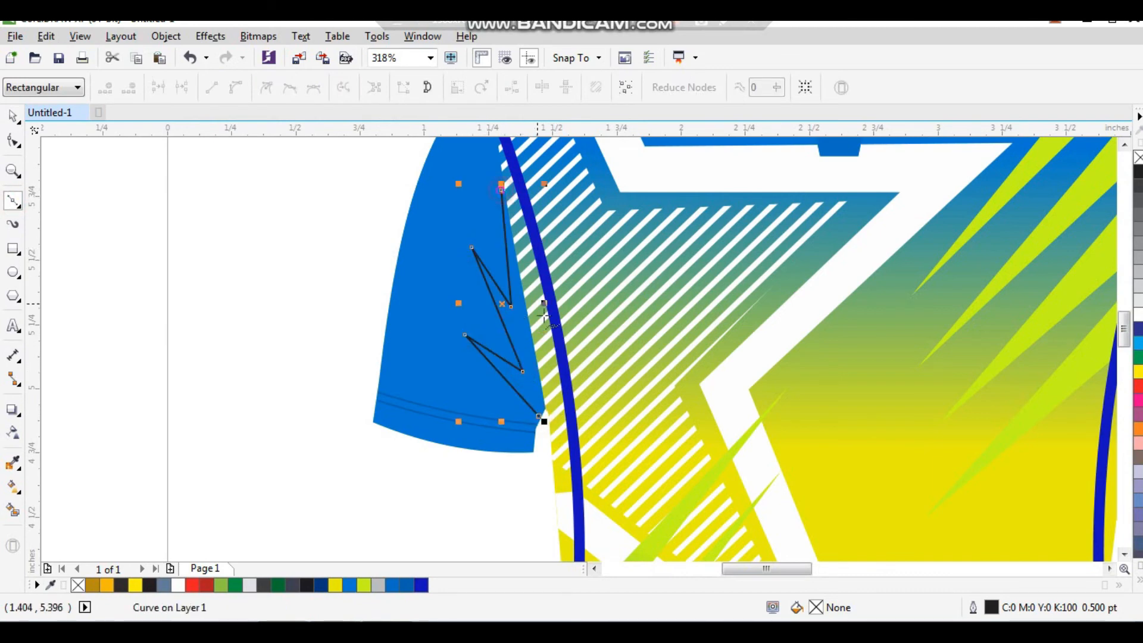
pyautogui.doubleClick(549, 395)
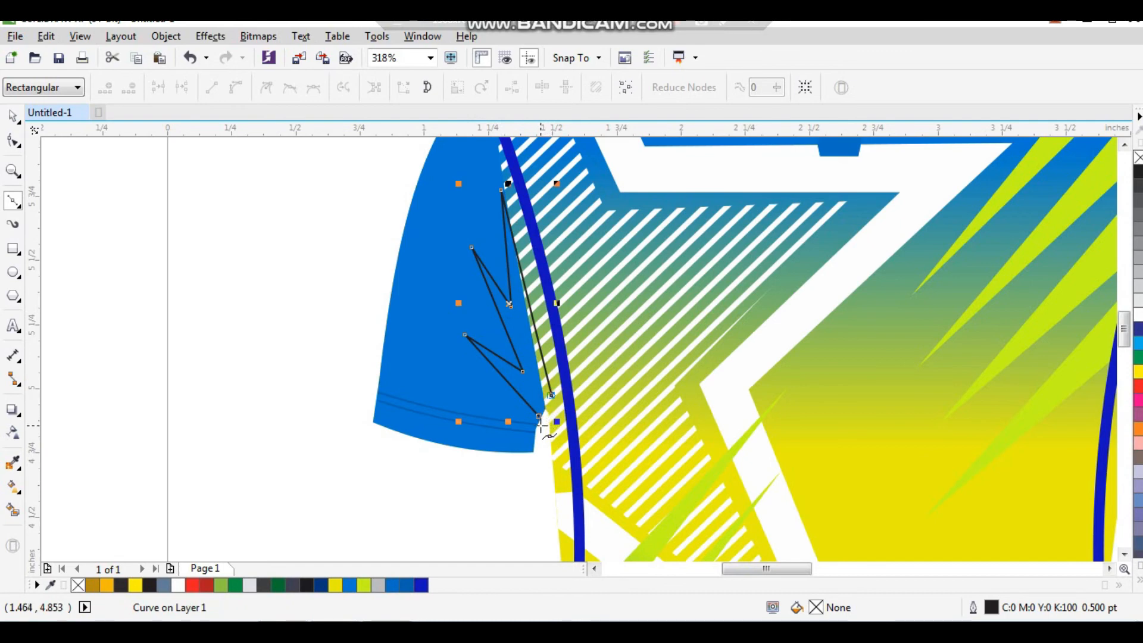
pyautogui.press('space')
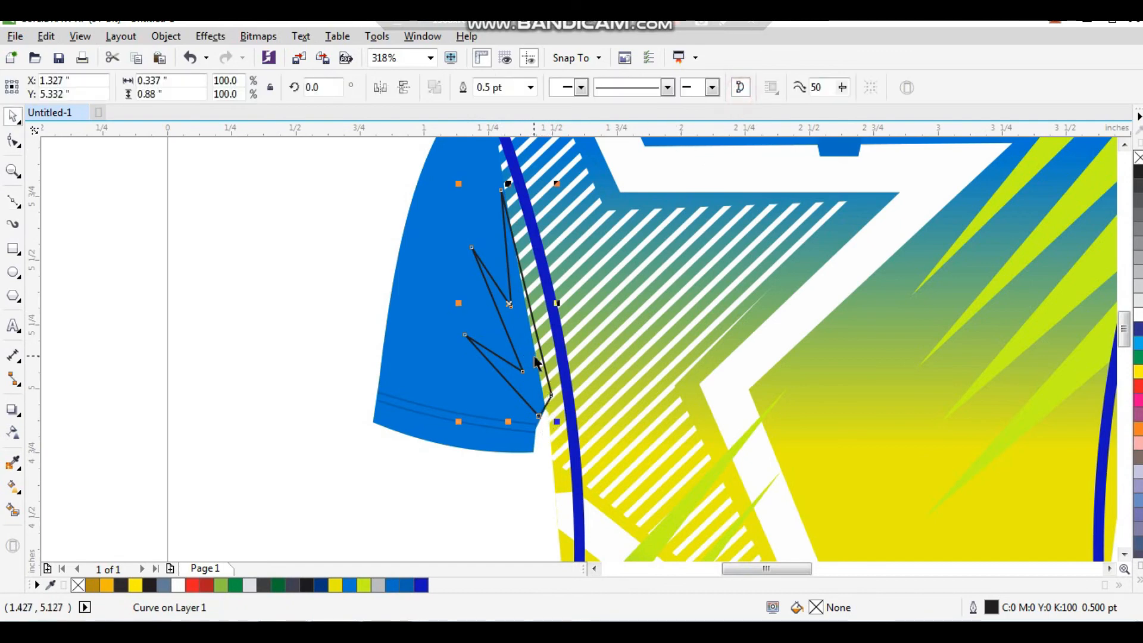
# - Fill the jagged sleeve shape black without an outline and convert it to a 300 dpi CMYK bitmap
pyautogui.scroll(-1, 534, 356)
pyautogui.press('F2')
pyautogui.moveTo(470, 243); pyautogui.dragTo(645, 431)
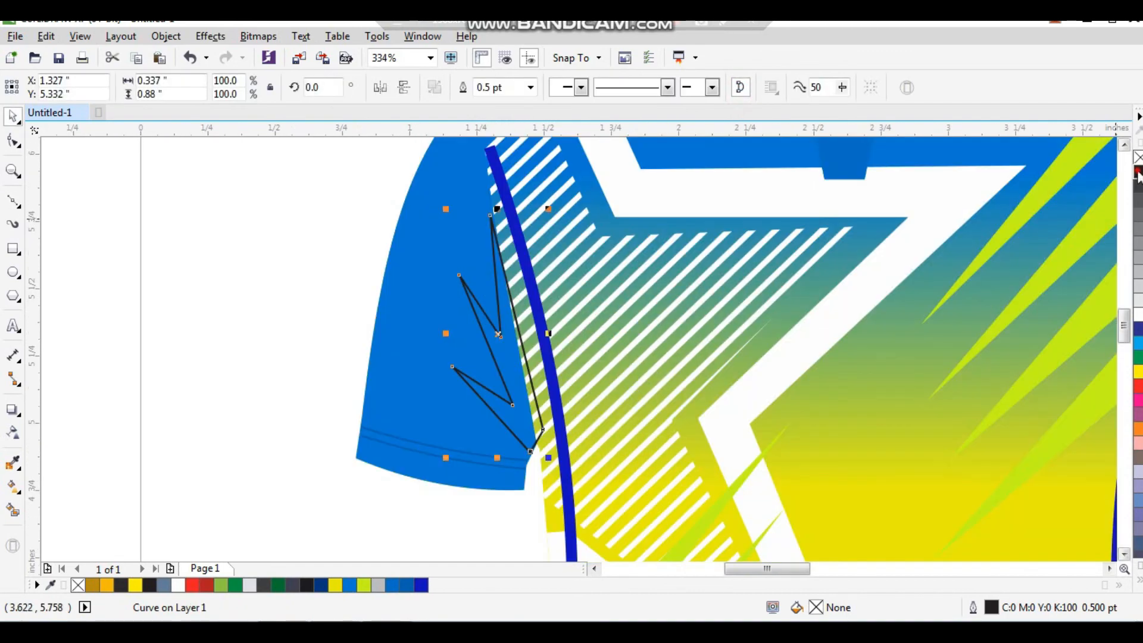
pyautogui.click(1137, 174)
pyautogui.rightClick(1137, 157)
pyautogui.click(269, 38)
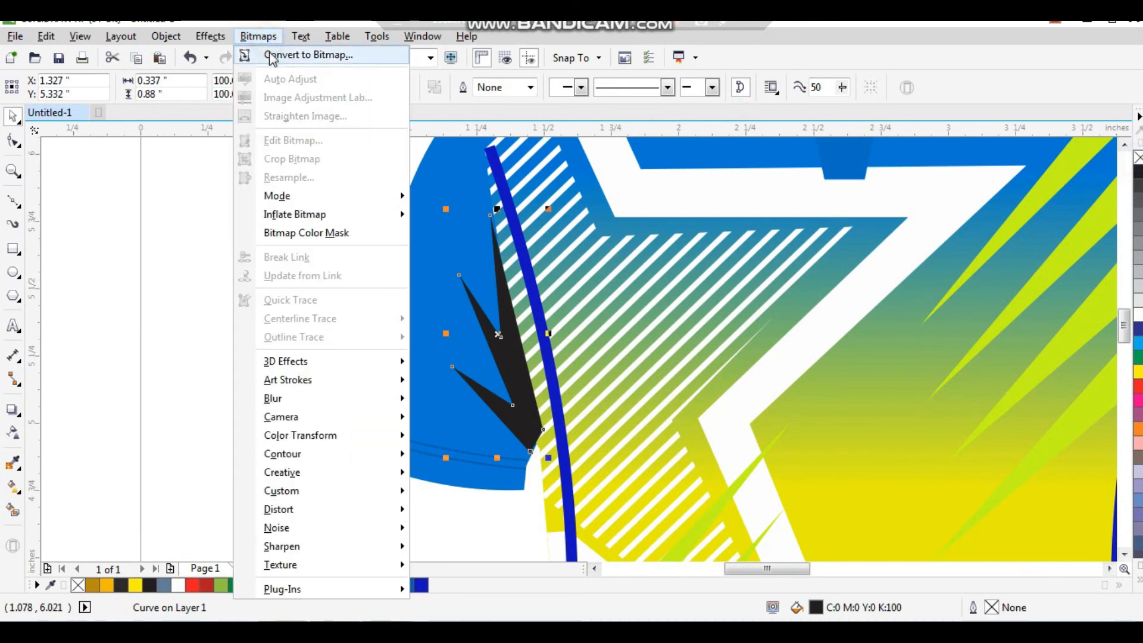
pyautogui.click(300, 53)
pyautogui.click(534, 406)
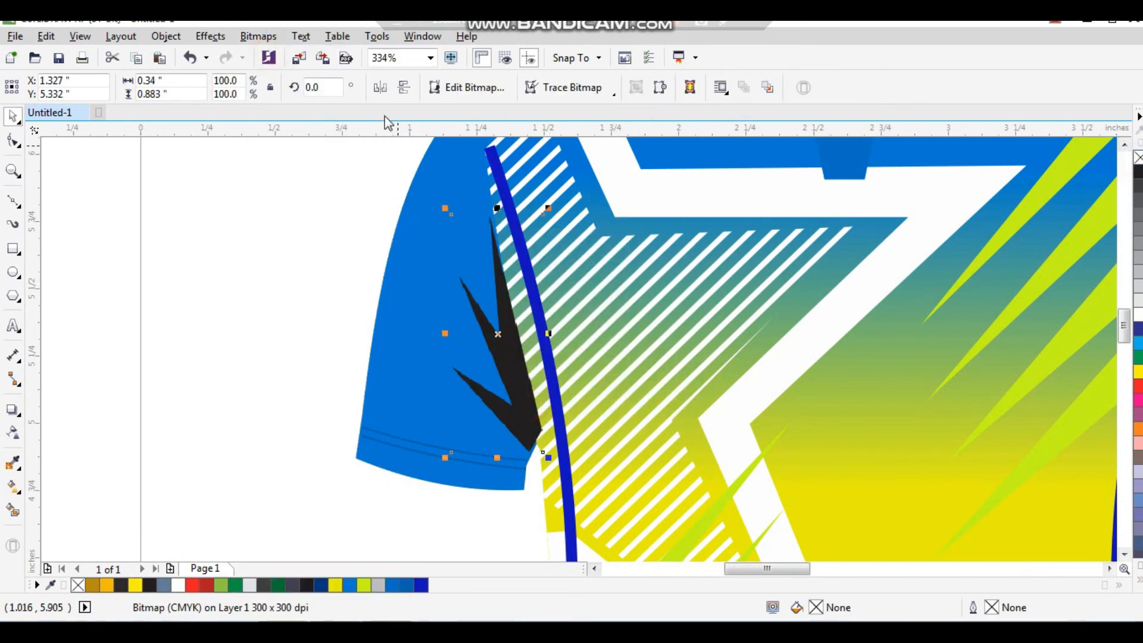
# - Apply a Gaussian Blur with a radius of about 9.4 pixels to the left sleeve's shadow bitmap
pyautogui.click(258, 35)
pyautogui.moveTo(387, 399)
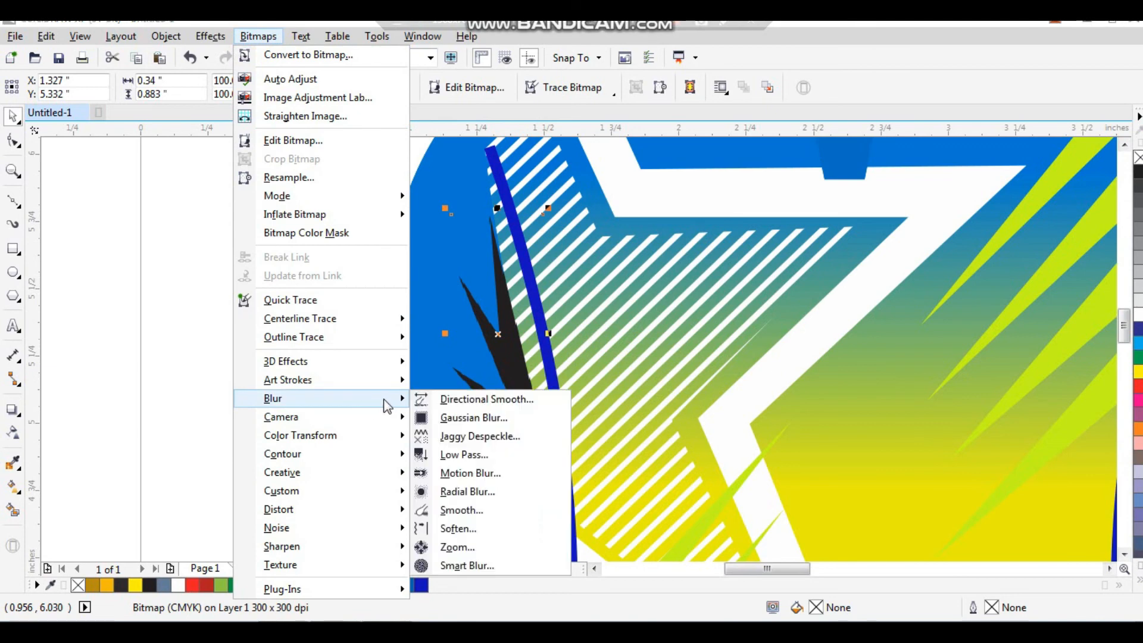
pyautogui.click(435, 419)
pyautogui.moveTo(595, 257); pyautogui.dragTo(373, 151)
pyautogui.moveTo(305, 195); pyautogui.dragTo(318, 195)
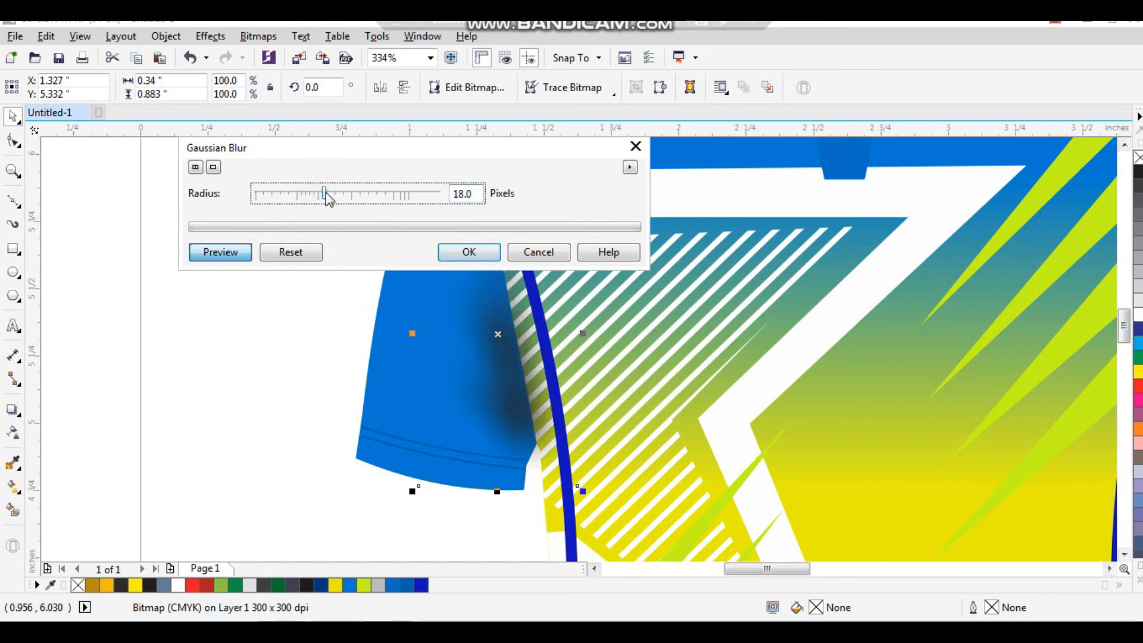
pyautogui.moveTo(316, 197); pyautogui.dragTo(317, 198)
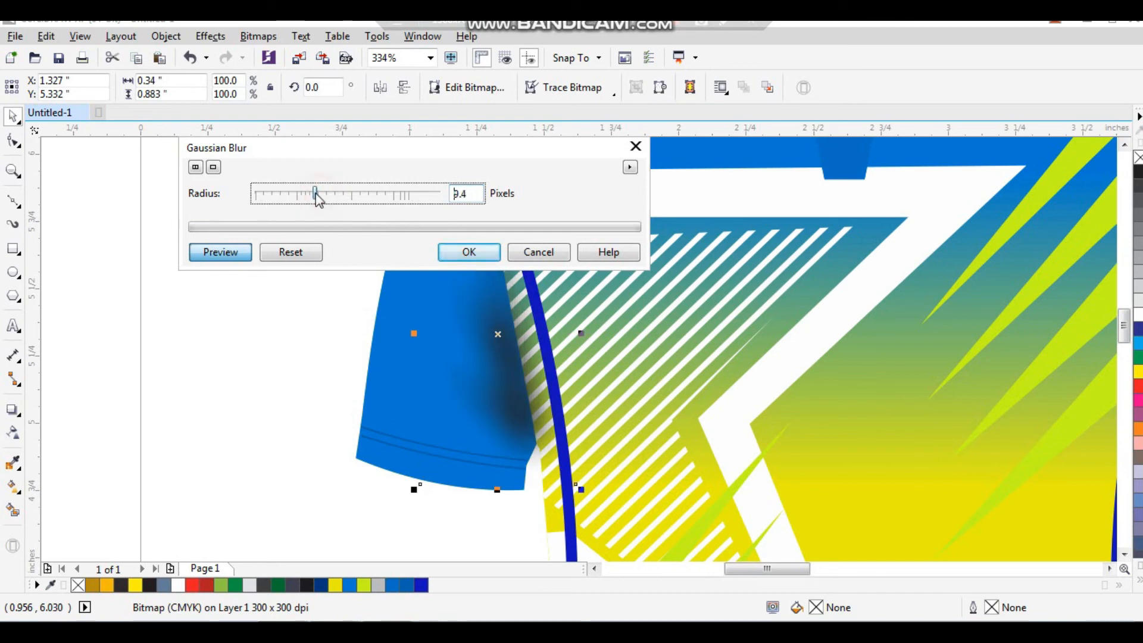
pyautogui.click(469, 252)
# - Create a horizontally mirrored copy of the blurred sleeve shadow on the inner edge of the right sleeve
pyautogui.scroll(-5, 413, 262)
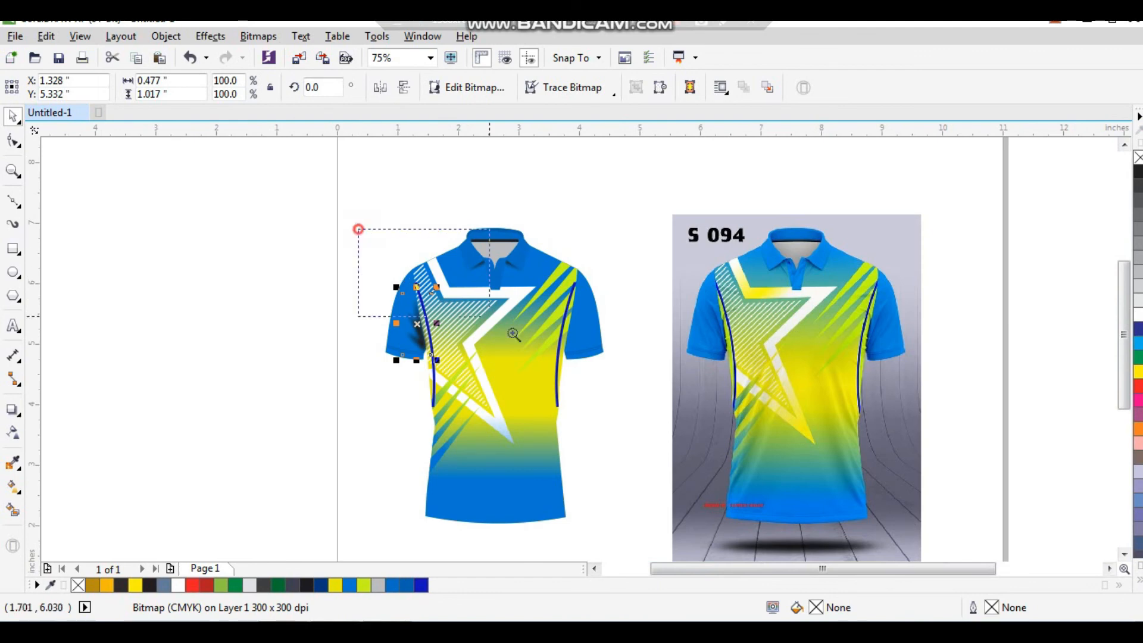
pyautogui.scroll(3, 413, 262)
pyautogui.moveTo(364, 345); pyautogui.dragTo(740, 364)
pyautogui.rightClick(443, 349)
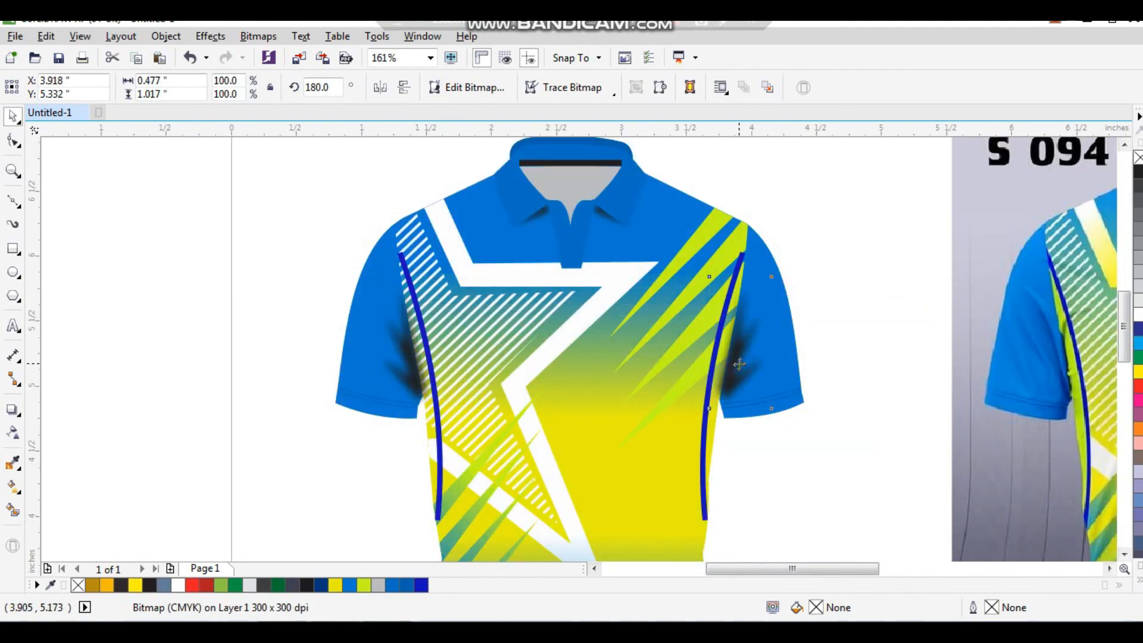
# - PowerClip the mirrored shadow bitmap inside the right sleeve
pyautogui.scroll(-3, 737, 362)
pyautogui.scroll(4, 829, 293)
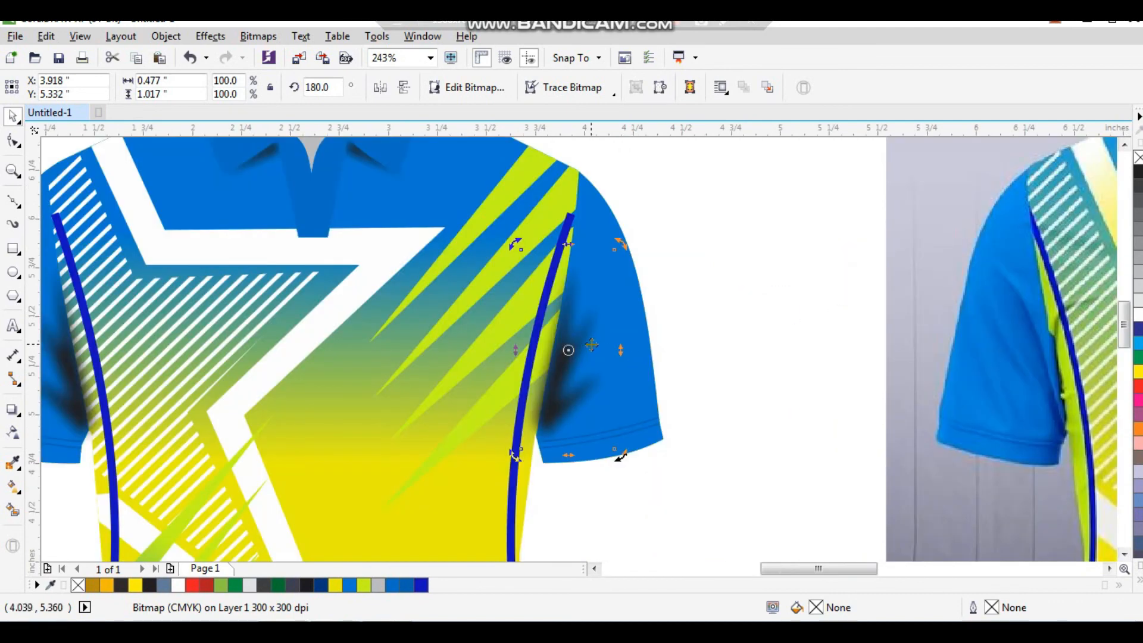
pyautogui.moveTo(587, 331); pyautogui.dragTo(593, 331)
pyautogui.hotkey('ctrl', 'z')
pyautogui.rightClick(582, 329)
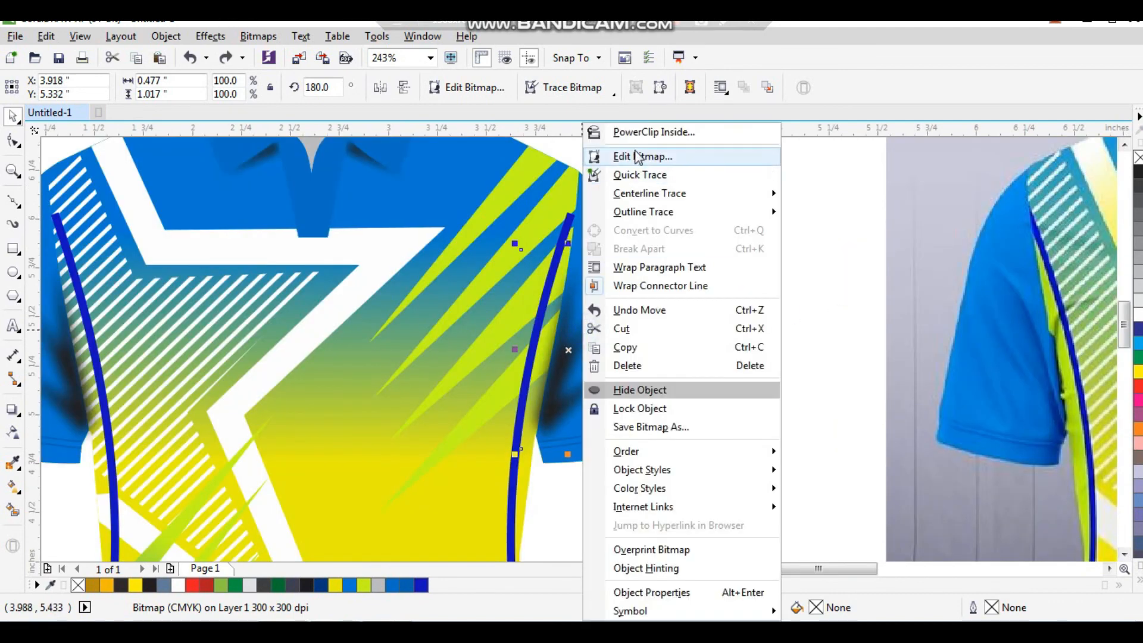
pyautogui.click(635, 135)
pyautogui.click(607, 219)
# - PowerClip the original shadow bitmap inside the left sleeve
pyautogui.scroll(-2, 690, 256)
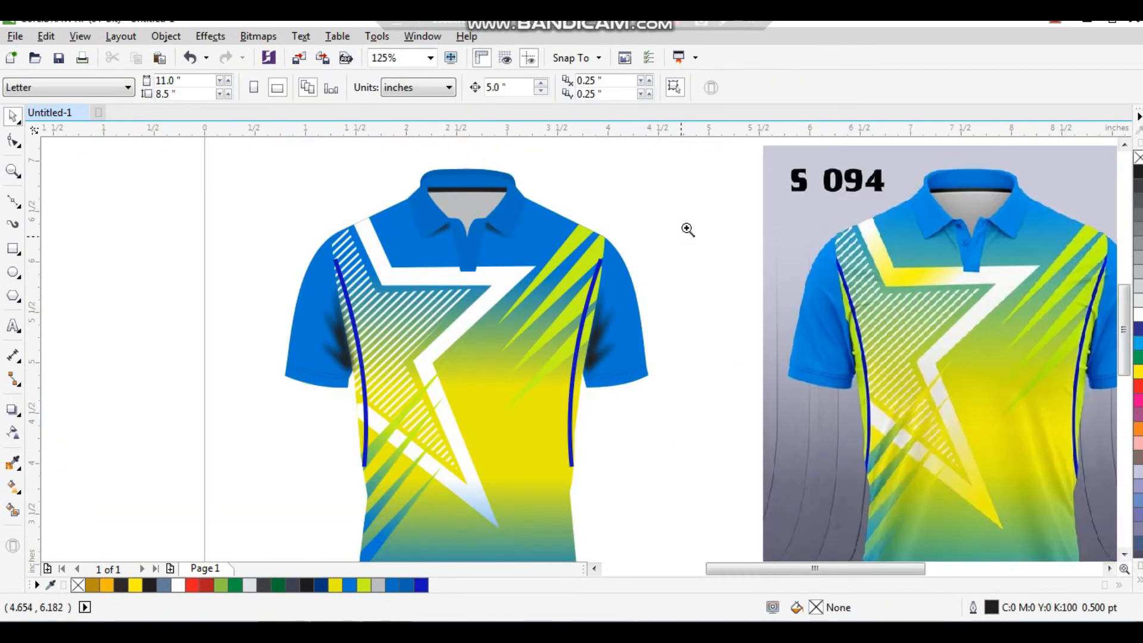
pyautogui.scroll(2, 375, 366)
pyautogui.click(317, 326)
pyautogui.rightClick(316, 326)
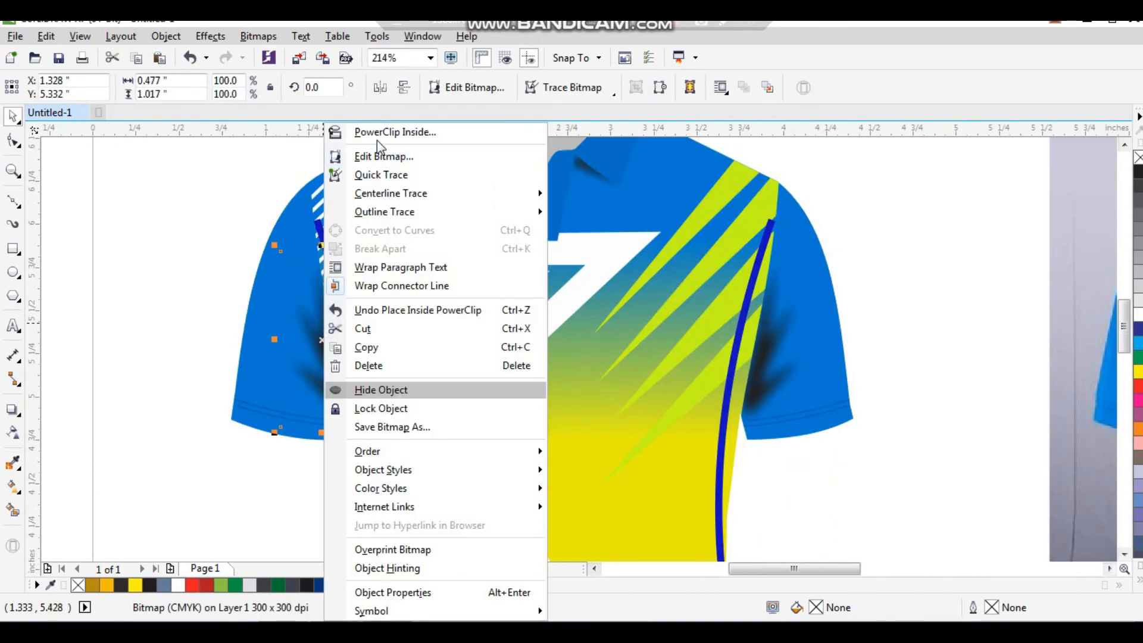
pyautogui.click(393, 128)
pyautogui.click(289, 229)
pyautogui.click(209, 250)
# - Draw a flat ellipse about 3.27 by 0.24 inches just below the vector shirt's hem
pyautogui.scroll(-5, 344, 312)
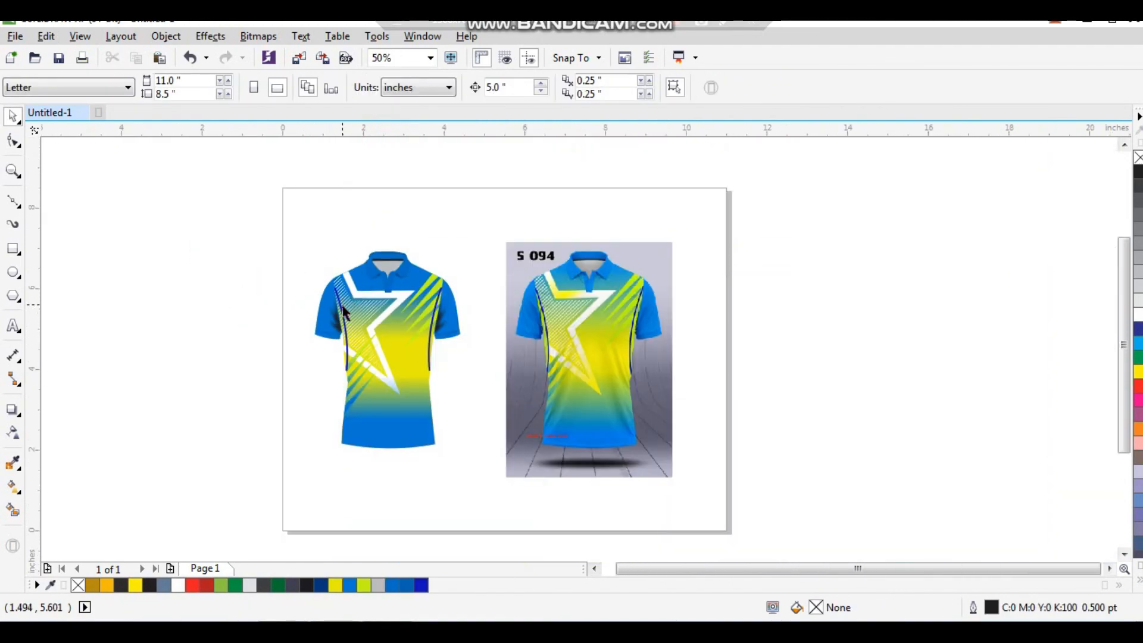
pyautogui.moveTo(298, 222); pyautogui.dragTo(742, 516)
pyautogui.moveTo(516, 166); pyautogui.dragTo(354, 508)
pyautogui.click(12, 275)
pyautogui.moveTo(310, 462); pyautogui.dragTo(444, 473)
pyautogui.press('space')
# - Centre the flat ellipse horizontally with the shirt body and keep only the ellipse selected
pyautogui.keyDown('shift'); pyautogui.click(429, 442); pyautogui.keyUp('shift')
pyautogui.press('c')
pyautogui.click(441, 518)
pyautogui.click(444, 477)
pyautogui.click(444, 474)
pyautogui.click(445, 476)
pyautogui.press('F2')
pyautogui.moveTo(539, 407); pyautogui.dragTo(322, 515)
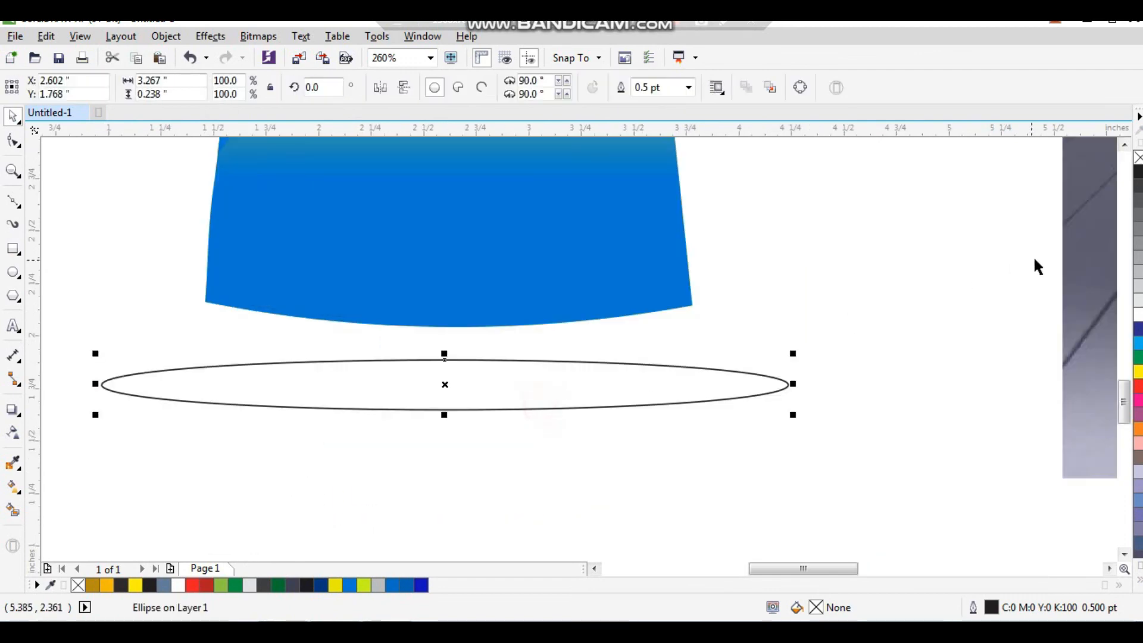
# - Fill the flat ellipse below the hem with black, remove its outline and convert it to a bitmap
pyautogui.click(1136, 174)
pyautogui.rightClick(1137, 157)
pyautogui.click(257, 36)
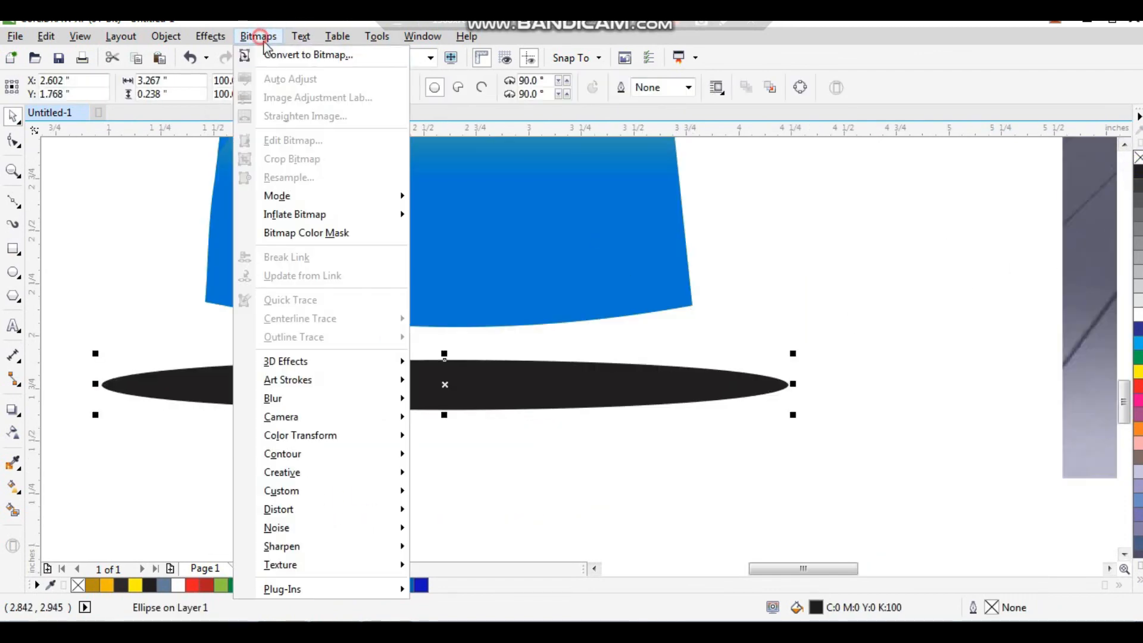
pyautogui.click(305, 52)
pyautogui.click(521, 410)
# - Apply a Gaussian Blur with a 31-pixel radius to the black ellipse bitmap
pyautogui.click(257, 36)
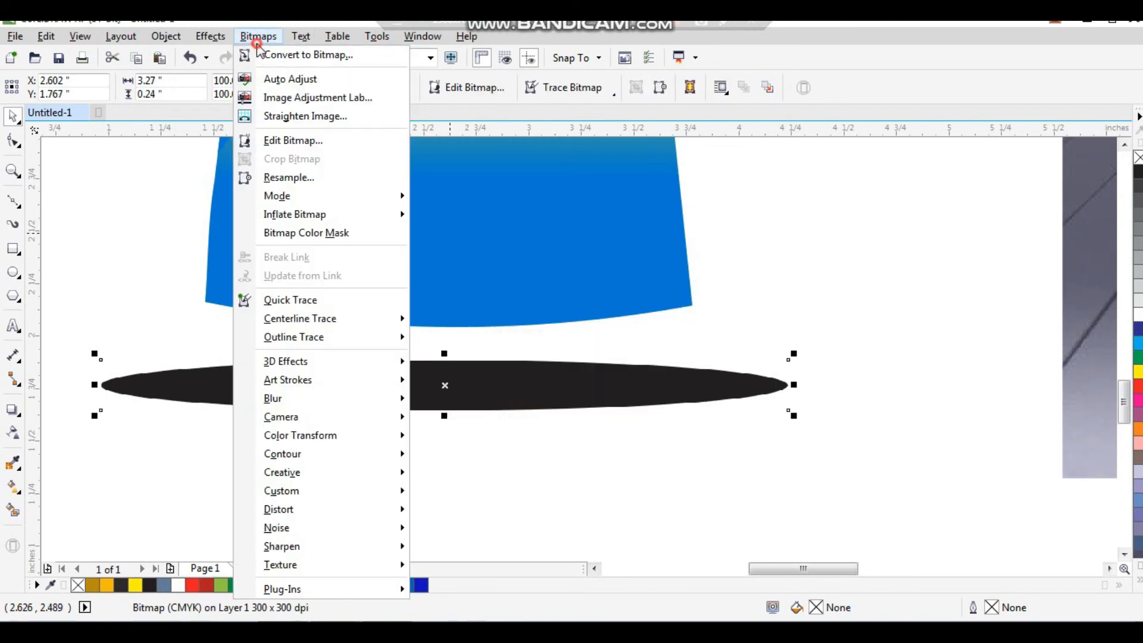
pyautogui.moveTo(372, 410)
pyautogui.click(448, 417)
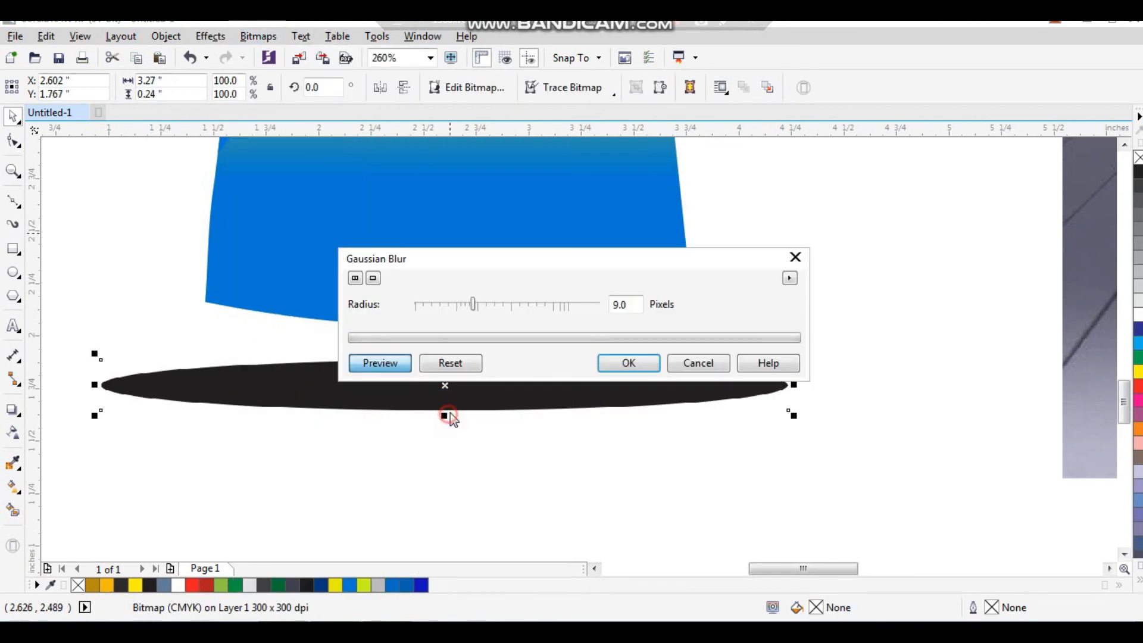
pyautogui.moveTo(474, 306); pyautogui.dragTo(496, 307)
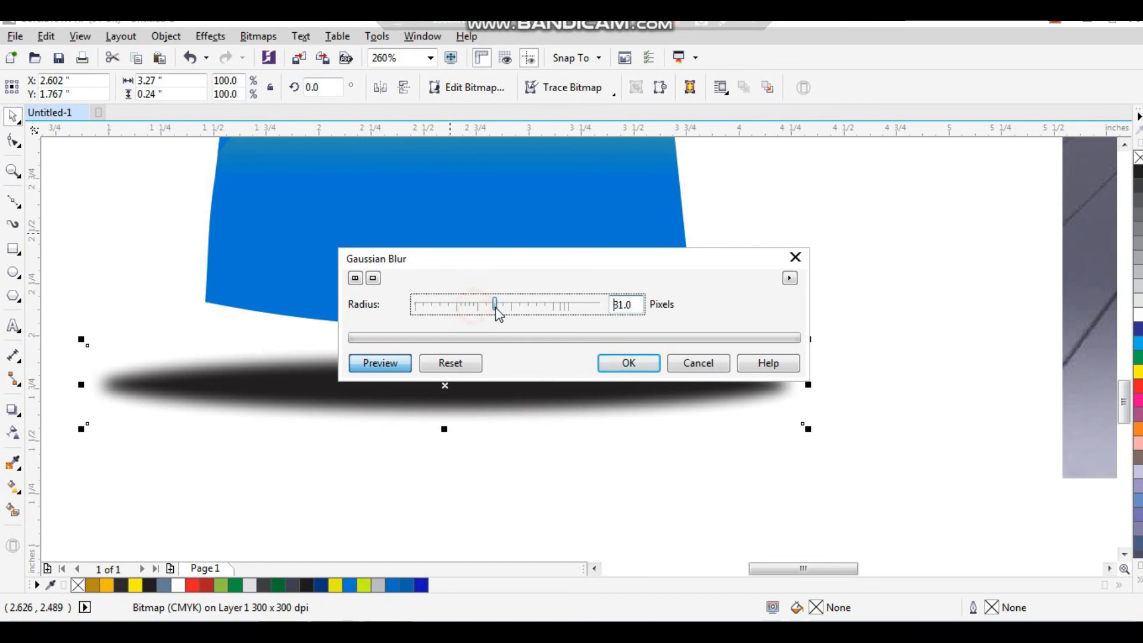
pyautogui.click(632, 367)
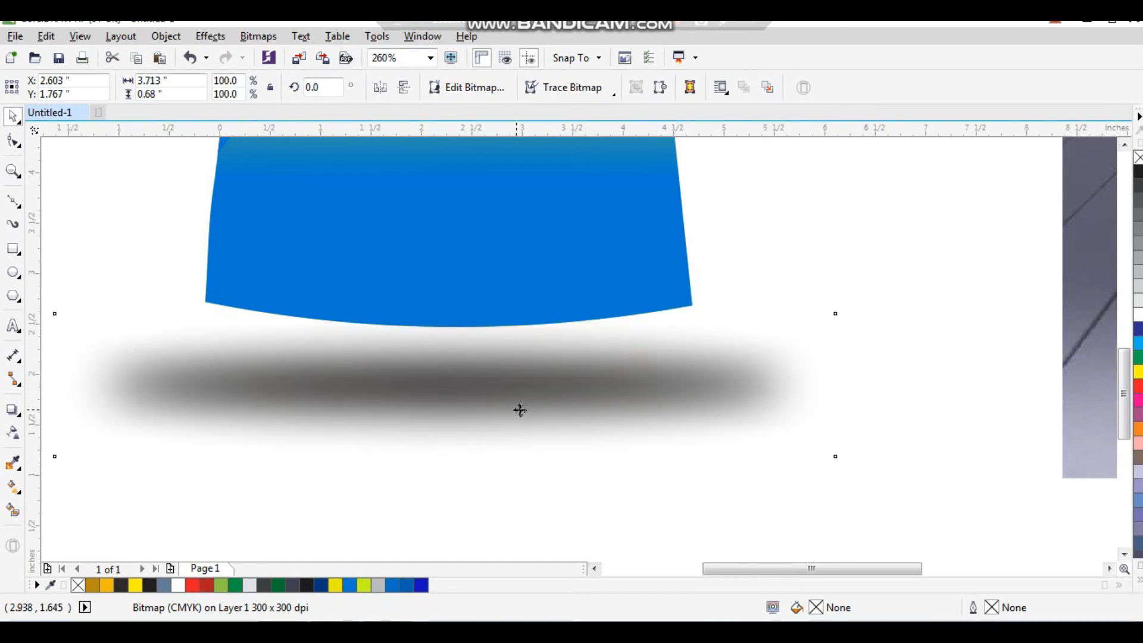
# - Scale the blurred ground shadow down slightly so it sits centred just below the vector shirt's hem
pyautogui.scroll(-2, 515, 408)
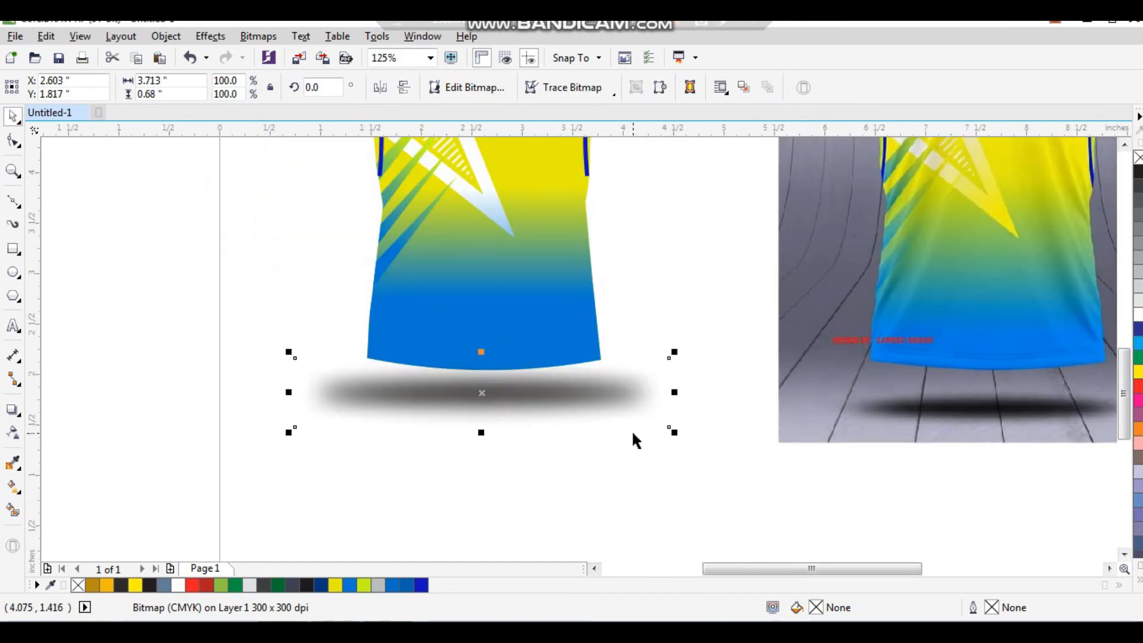
pyautogui.moveTo(673, 435); pyautogui.dragTo(630, 421)
pyautogui.click(597, 461)
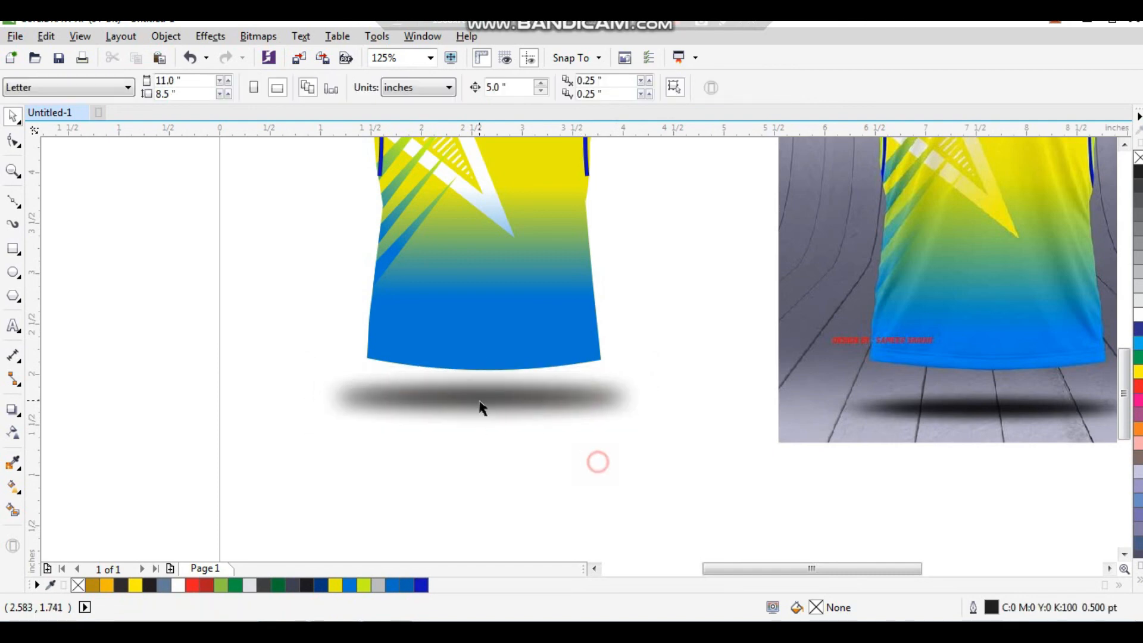
# - Group all the vector shirt's objects together with its ground shadow
pyautogui.scroll(-4, 474, 315)
pyautogui.moveTo(416, 222); pyautogui.dragTo(702, 421)
pyautogui.moveTo(786, 185); pyautogui.dragTo(530, 473)
pyautogui.moveTo(501, 174); pyautogui.dragTo(300, 490)
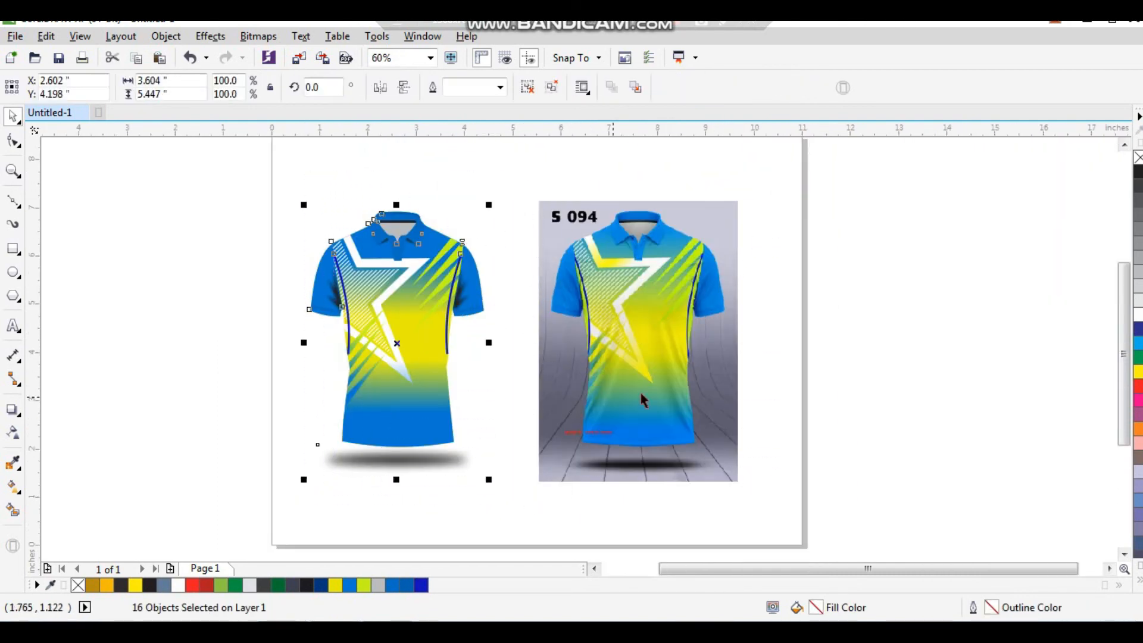
pyautogui.hotkey('ctrl', 'g')
# - Align the grouped vector shirt to the reference image so their centres are level
pyautogui.keyDown('shift'); pyautogui.click(613, 399); pyautogui.keyUp('shift')
pyautogui.press('e')
pyautogui.click(821, 391)
# - Move the vector shirt closer to the reference image, and shift both slightly higher on the page
pyautogui.moveTo(418, 329); pyautogui.dragTo(445, 329)
pyautogui.keyDown('shift'); pyautogui.click(594, 362); pyautogui.keyUp('shift')
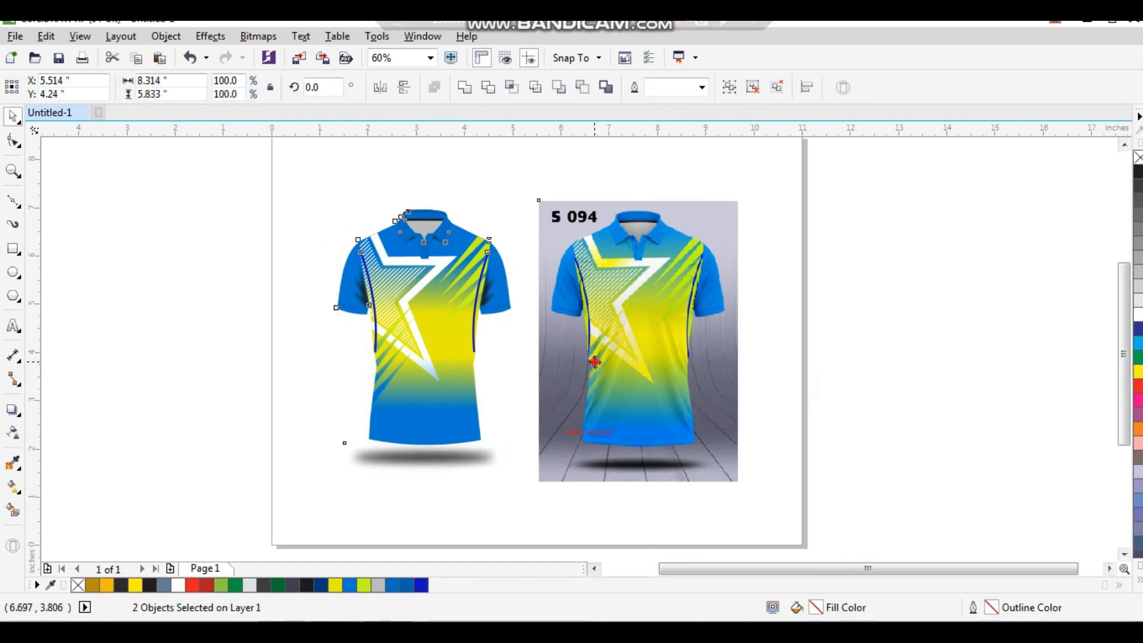
pyautogui.moveTo(594, 362); pyautogui.dragTo(595, 347)
pyautogui.click(767, 325)
pyautogui.scroll(-1, 576, 323)
pyautogui.moveTo(528, 295); pyautogui.dragTo(691, 422)
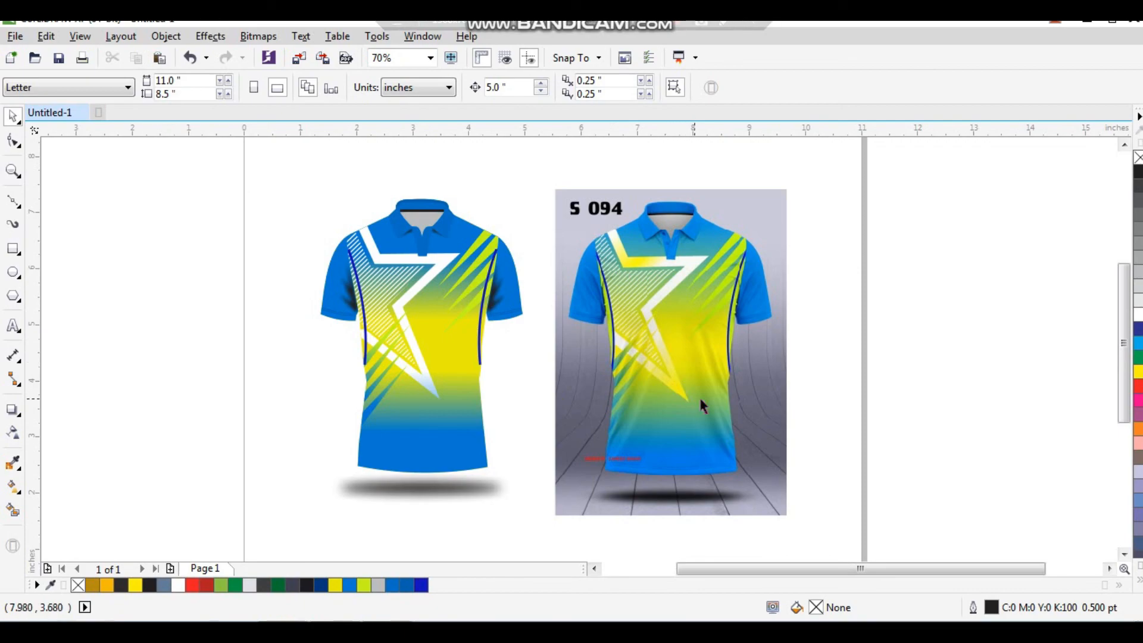